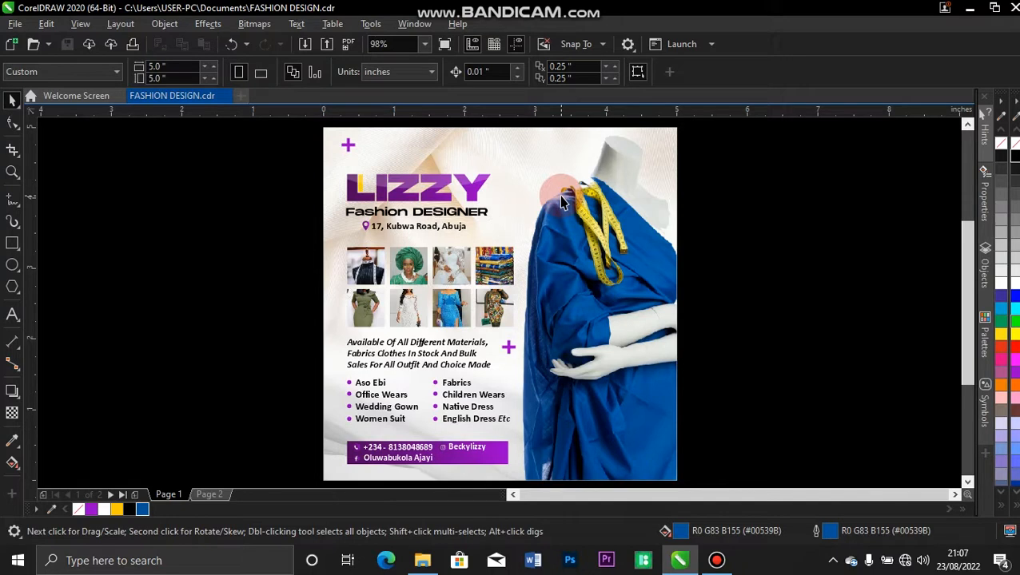
Compare the purple and blue flyer pages, then insert a blank page after Page 1.
click(202, 494)
click(176, 496)
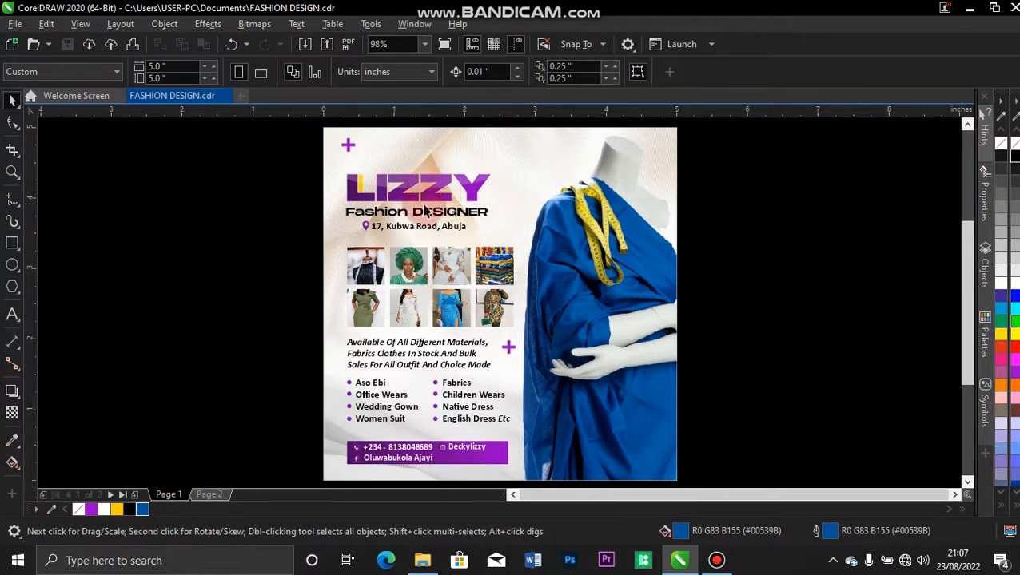
click(226, 495)
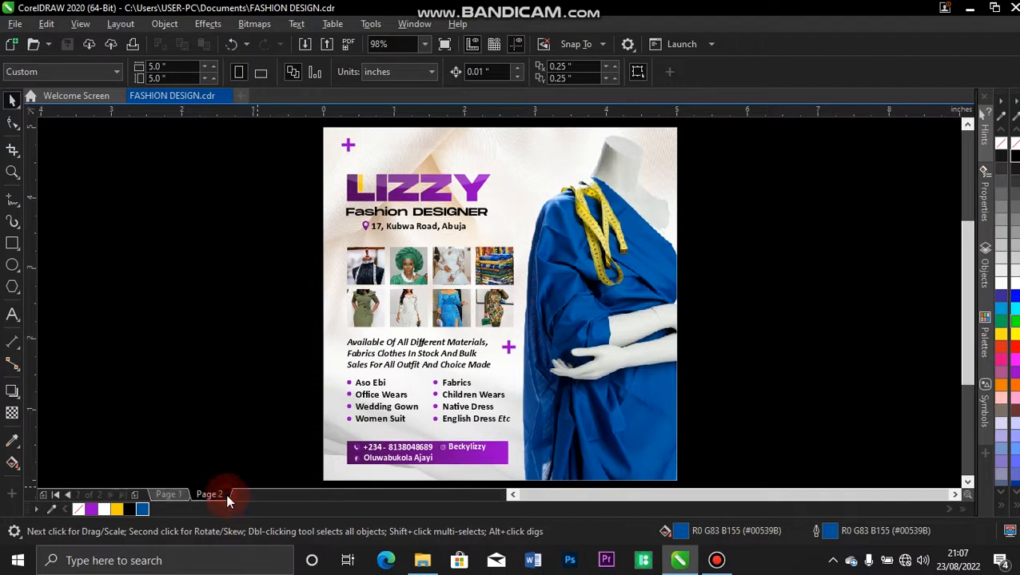
click(170, 495)
click(135, 496)
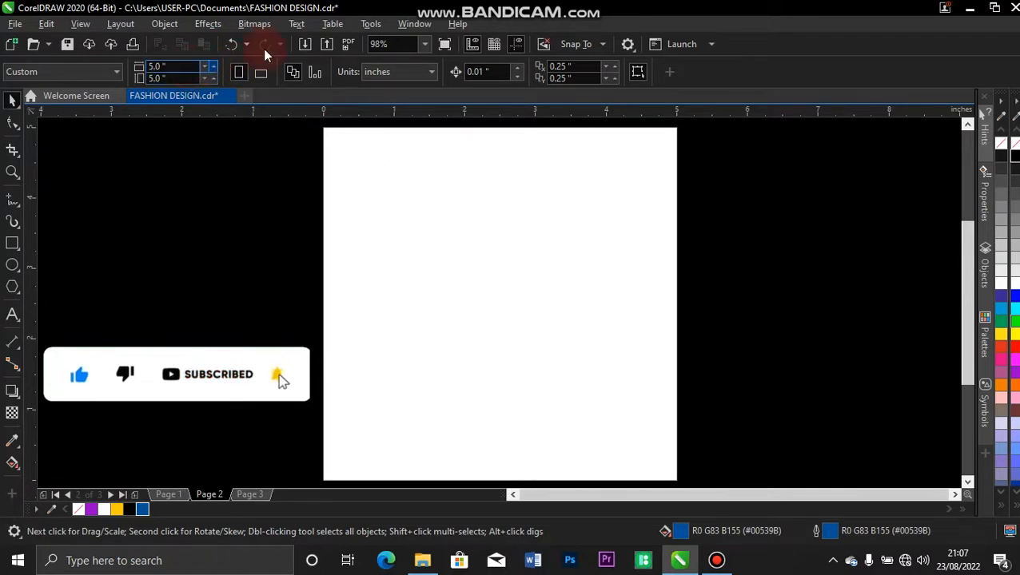
Keep inches as the drawing unit and create a 5.0 × 5.0 inch page-sized rectangle.
click(431, 73)
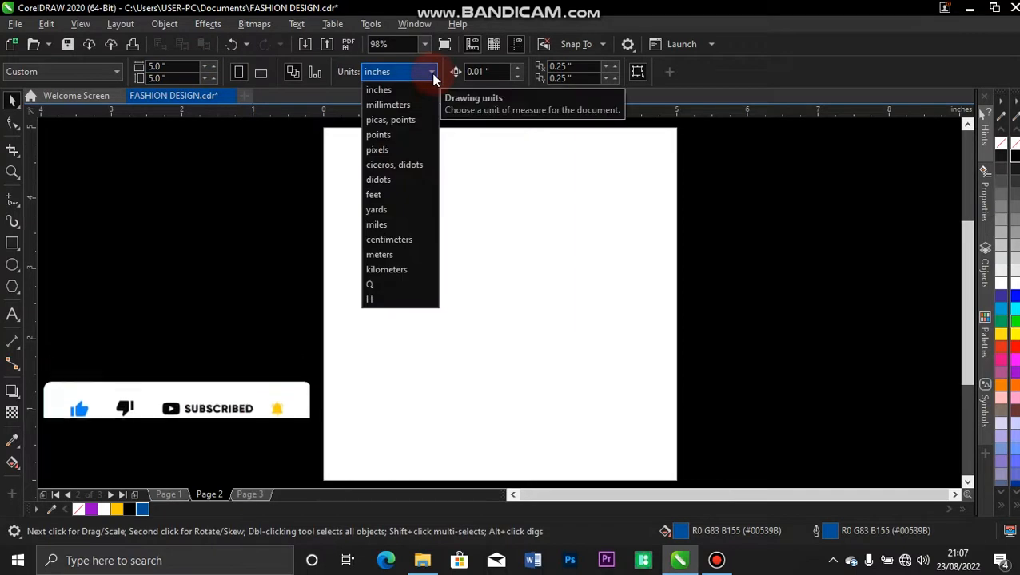
click(424, 74)
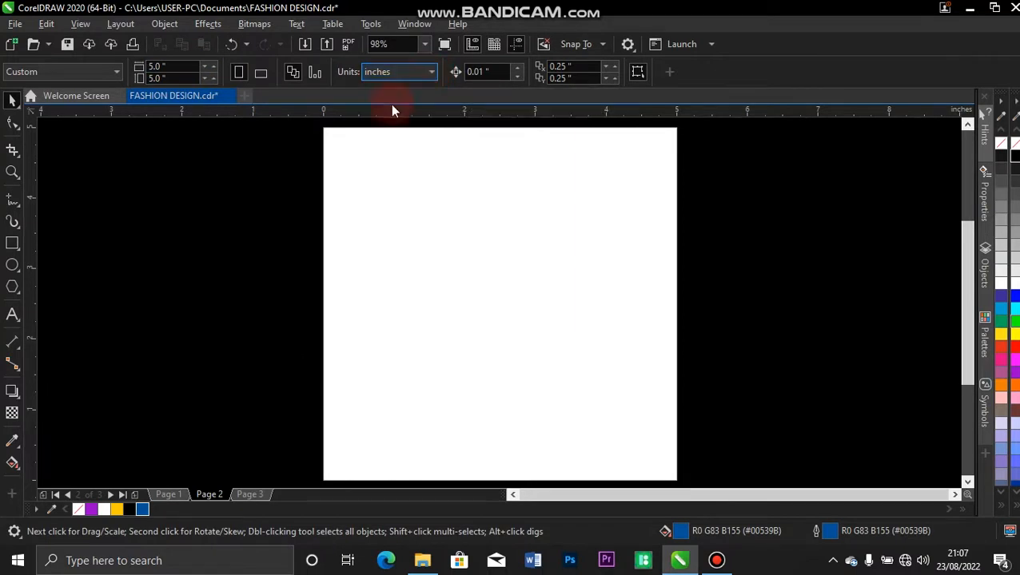
click(235, 165)
click(11, 246)
double_click(10, 247)
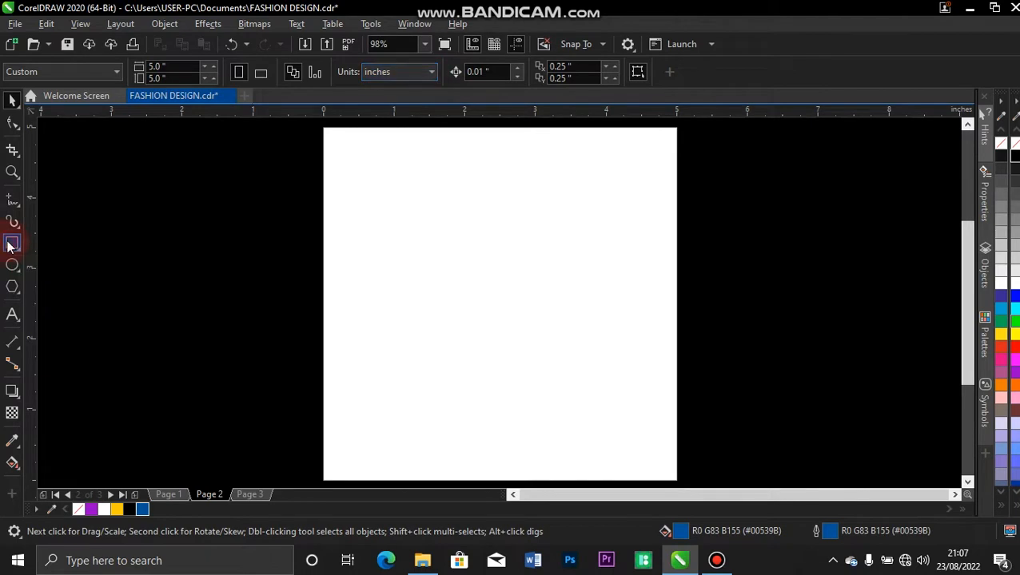
Remove the rectangle's blue fill and set its outline width to None.
click(87, 411)
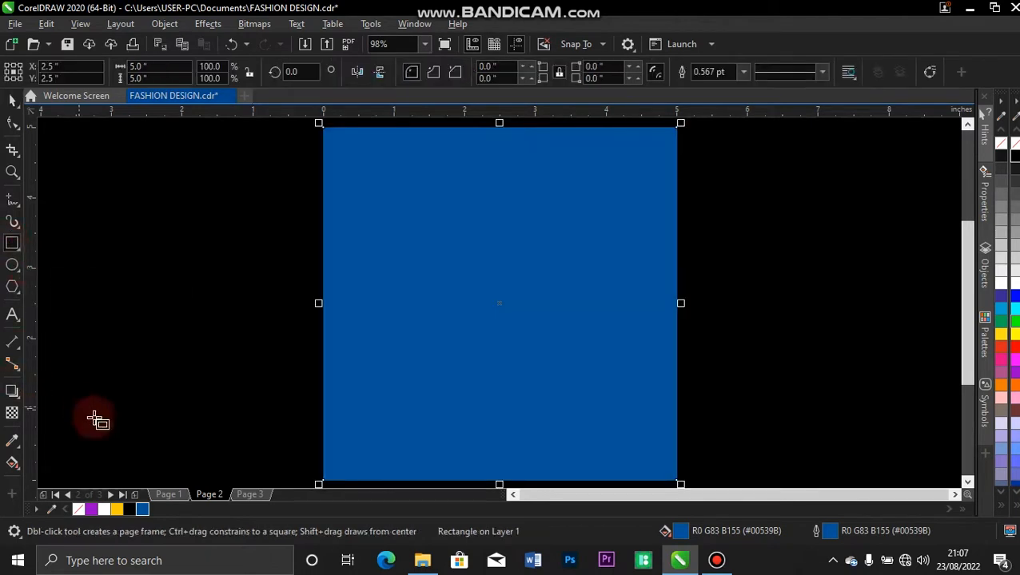
click(78, 510)
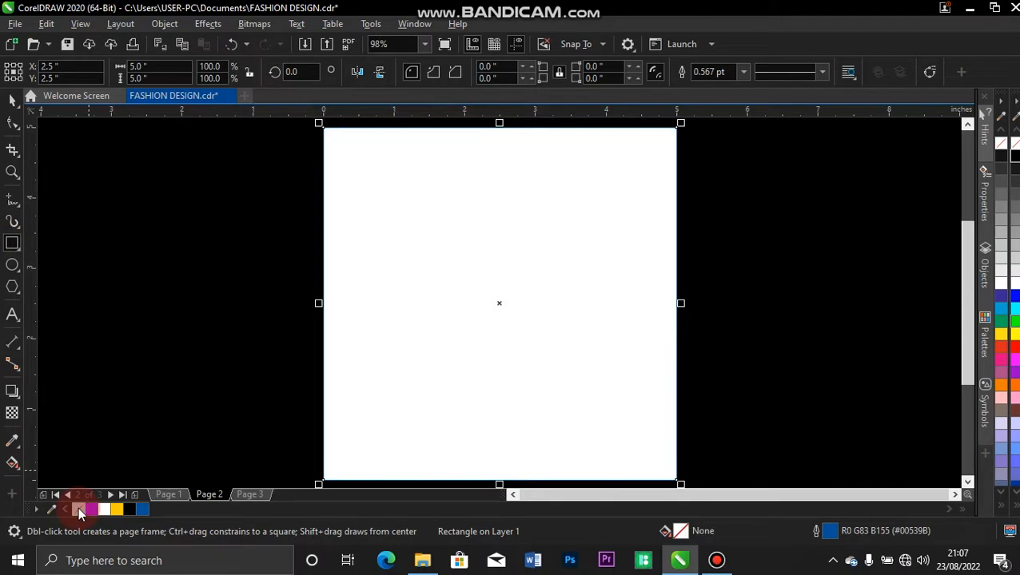
key(space)
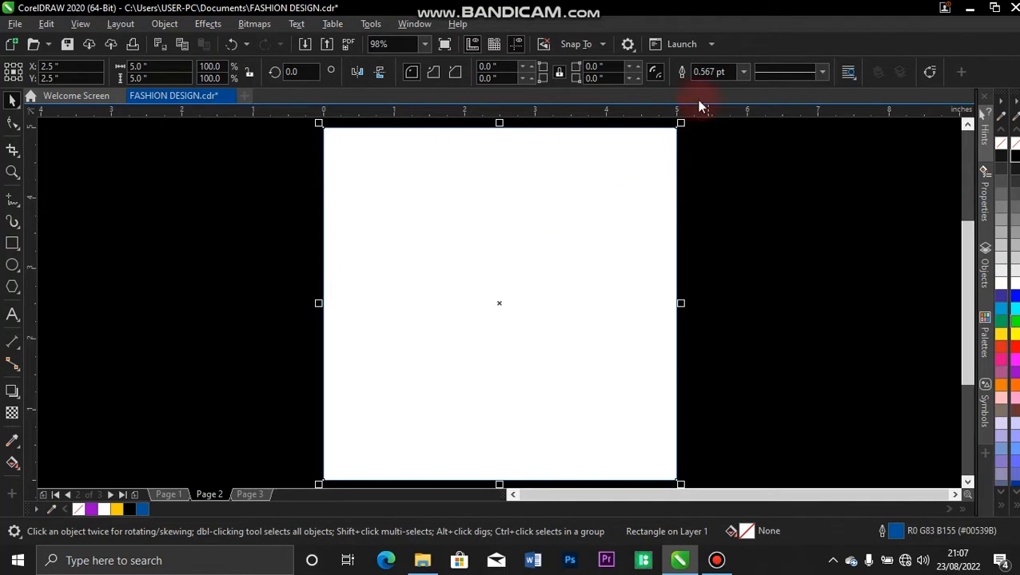
click(743, 72)
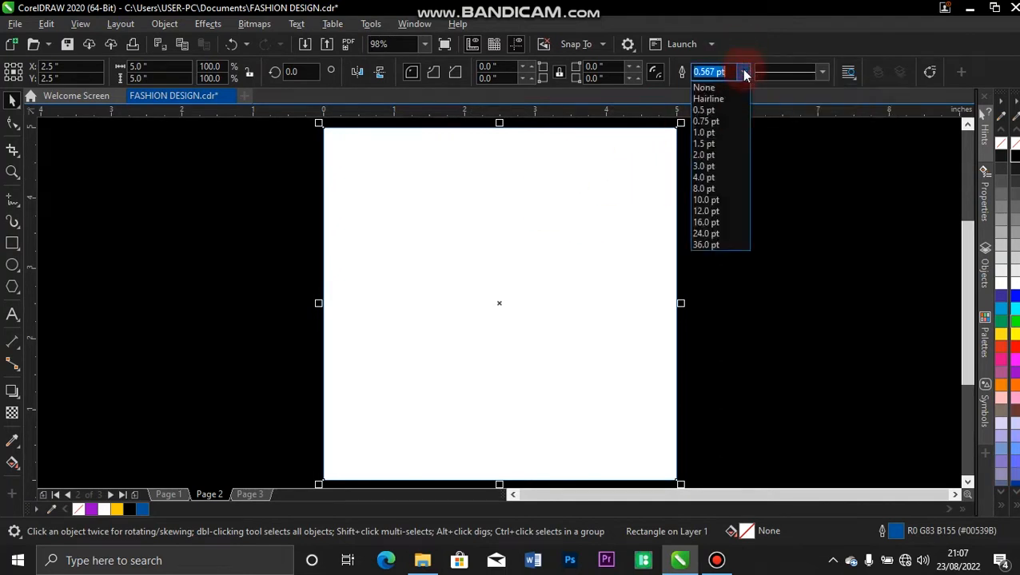
click(704, 87)
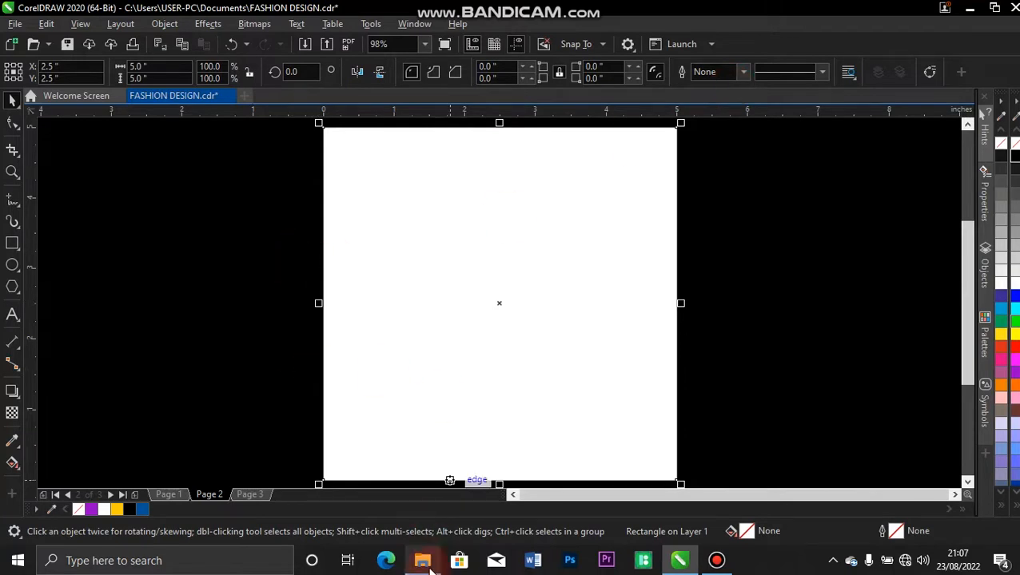
Drag the fabric and mannequin photos from the SENT folder into CorelDRAW and zoom to all objects.
mouse_move(429, 564)
click(426, 491)
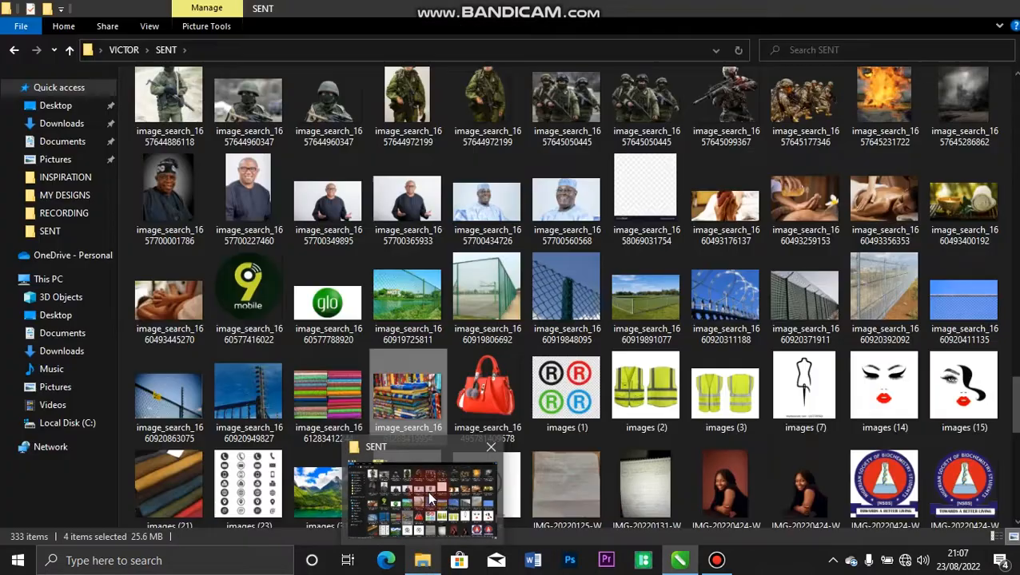
drag(402, 407, 838, 232)
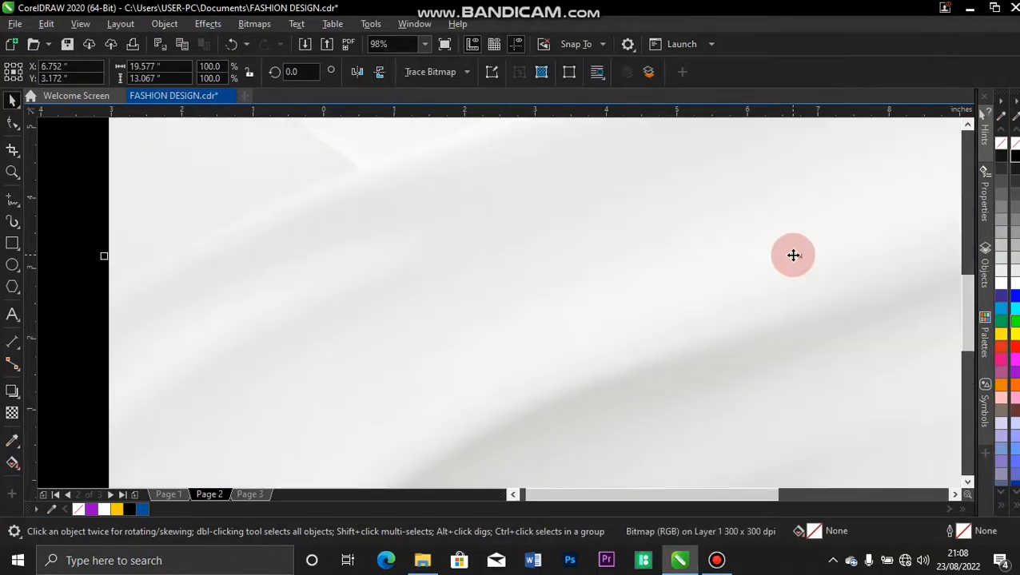
key(F4)
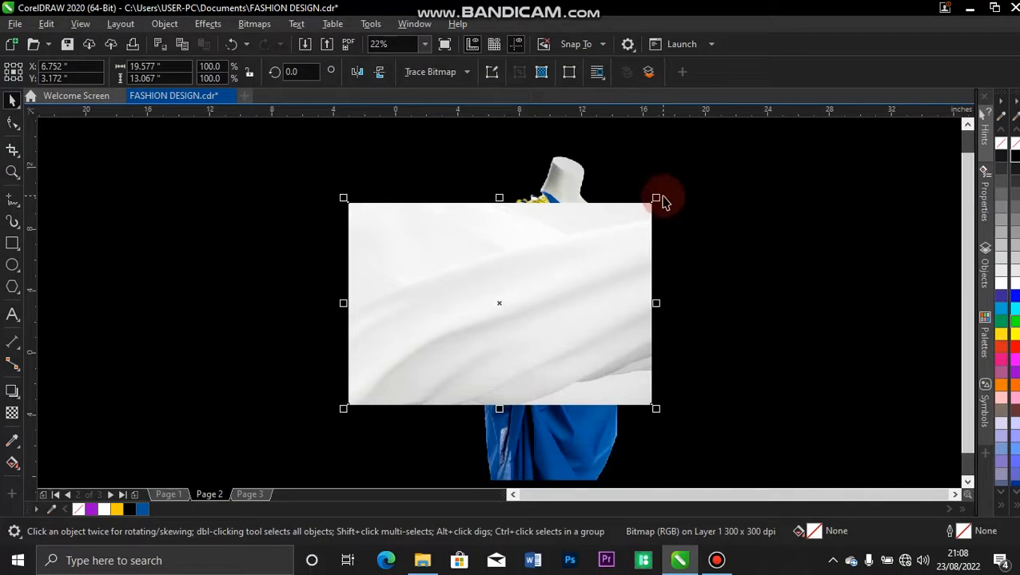
Shrink the fabric photo to a small patch and the mannequin photo to about 2 × 3 inches.
drag(661, 196, 521, 282)
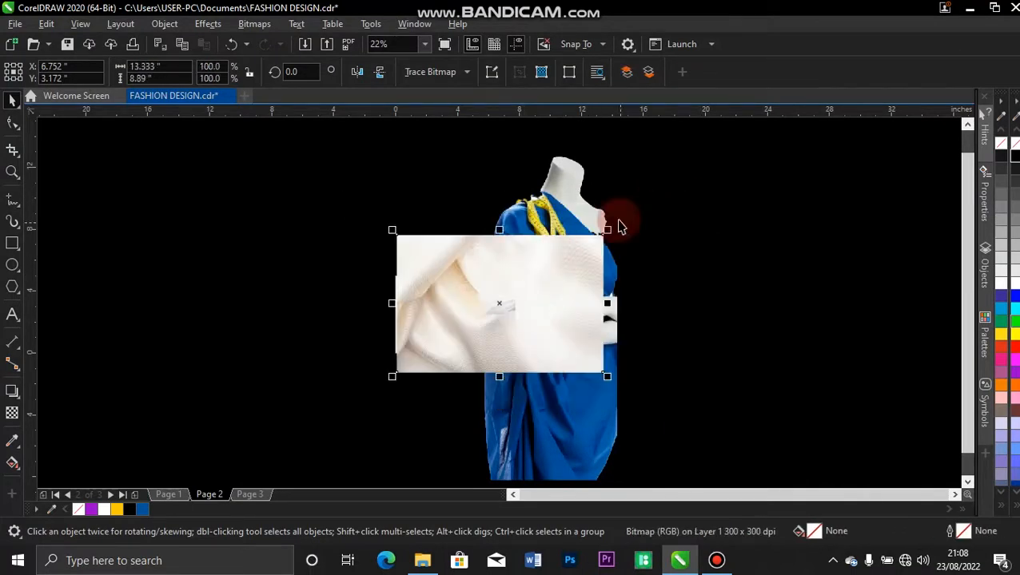
drag(610, 228, 521, 289)
click(573, 206)
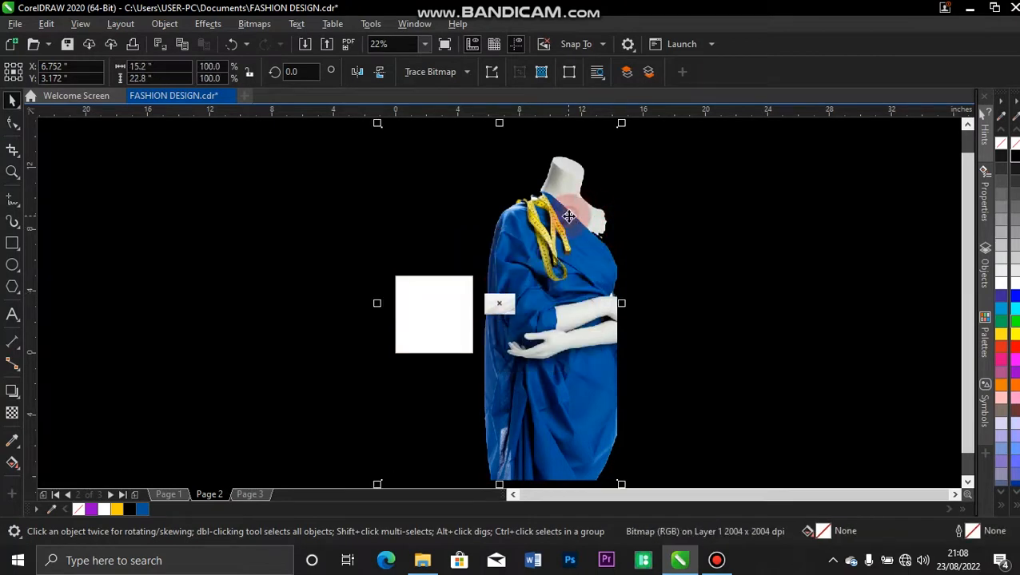
drag(621, 122, 520, 274)
click(515, 194)
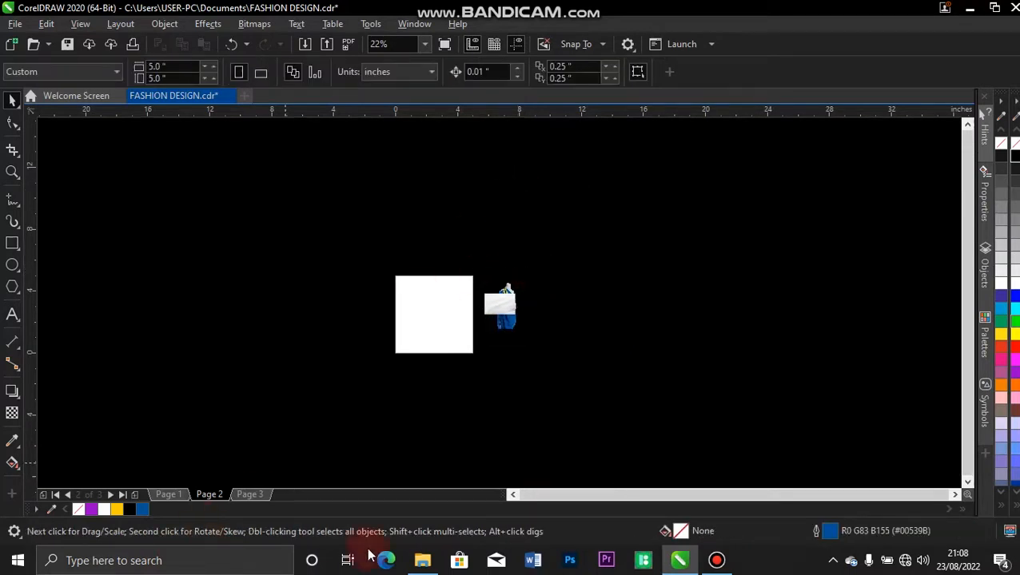
Drag the six bottom-row fashion photos from the HD IMAGES folder into the CorelDRAW design.
click(424, 561)
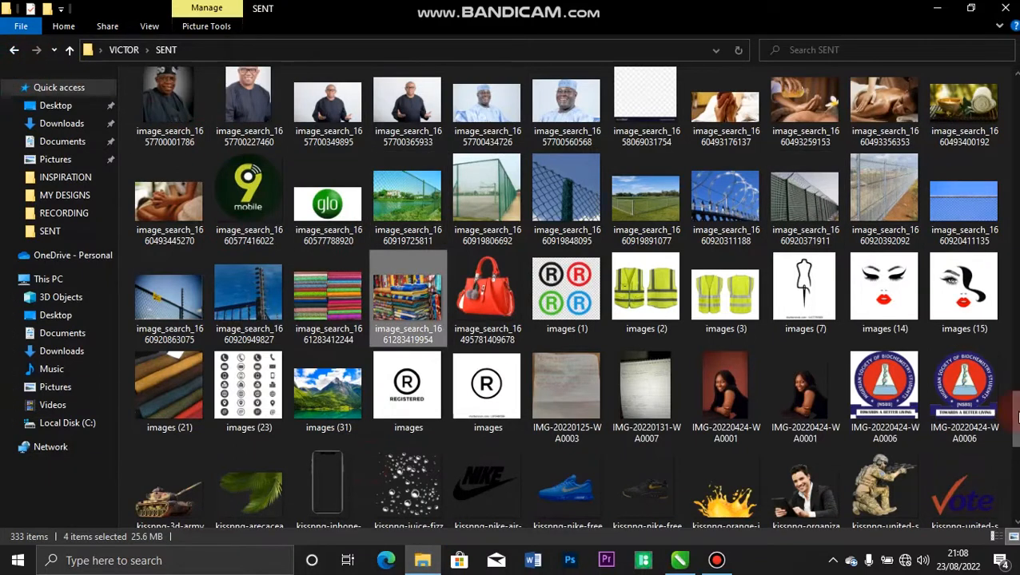
scroll(867, 408, up, 10)
scroll(867, 409, up, 10)
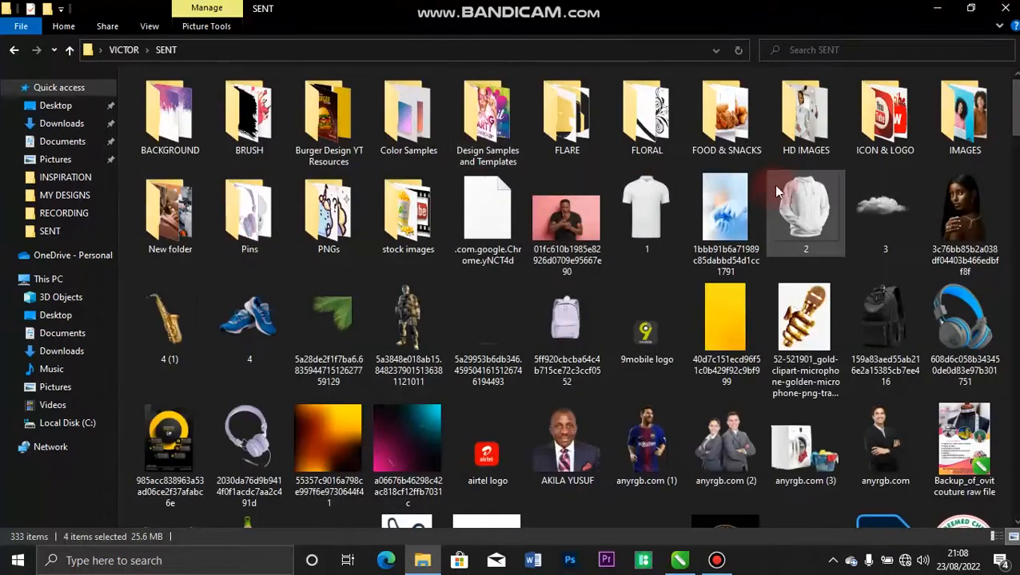
click(795, 144)
double_click(795, 144)
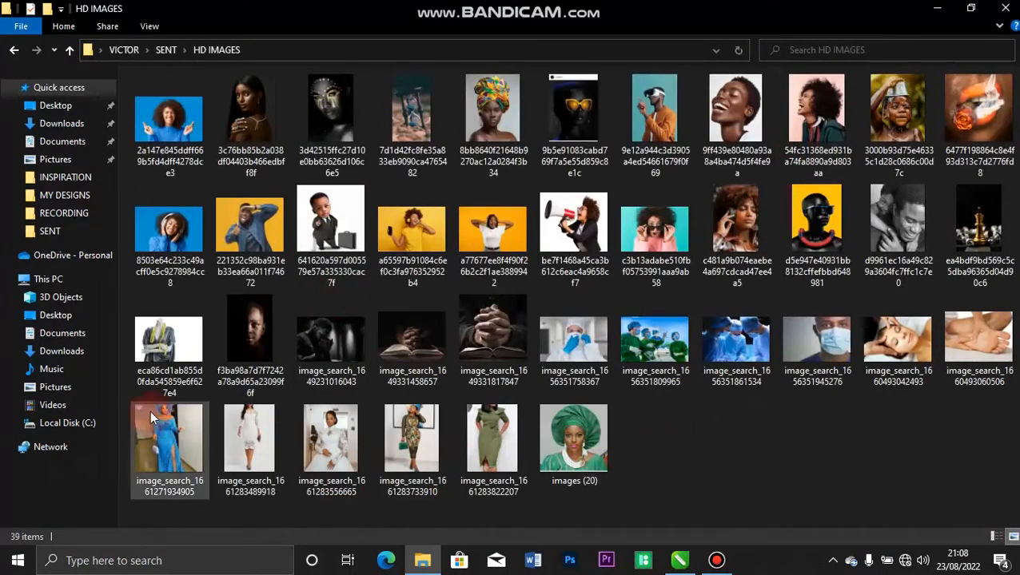
click(168, 440)
shift+click(609, 447)
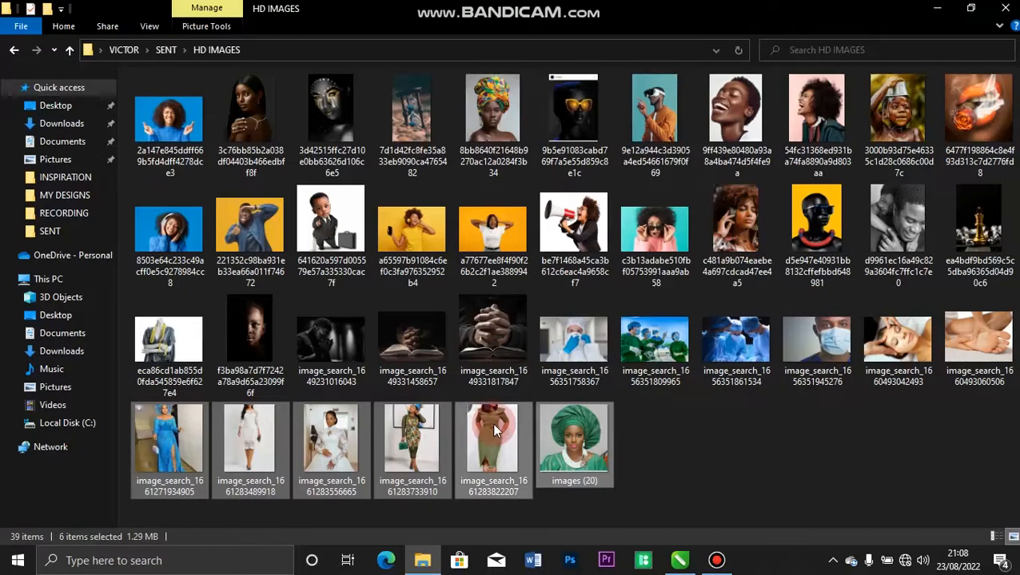
drag(492, 422, 516, 298)
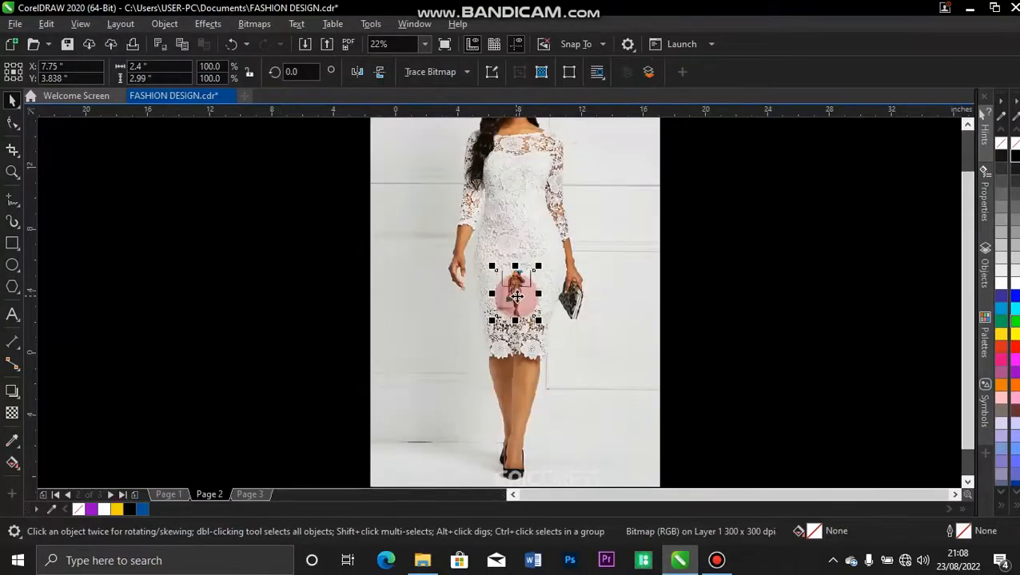
Shrink the white-dress and green-dress photos to thumbnails and shift the patterned-dress photo beside the page.
click(588, 164)
drag(642, 139, 642, 158)
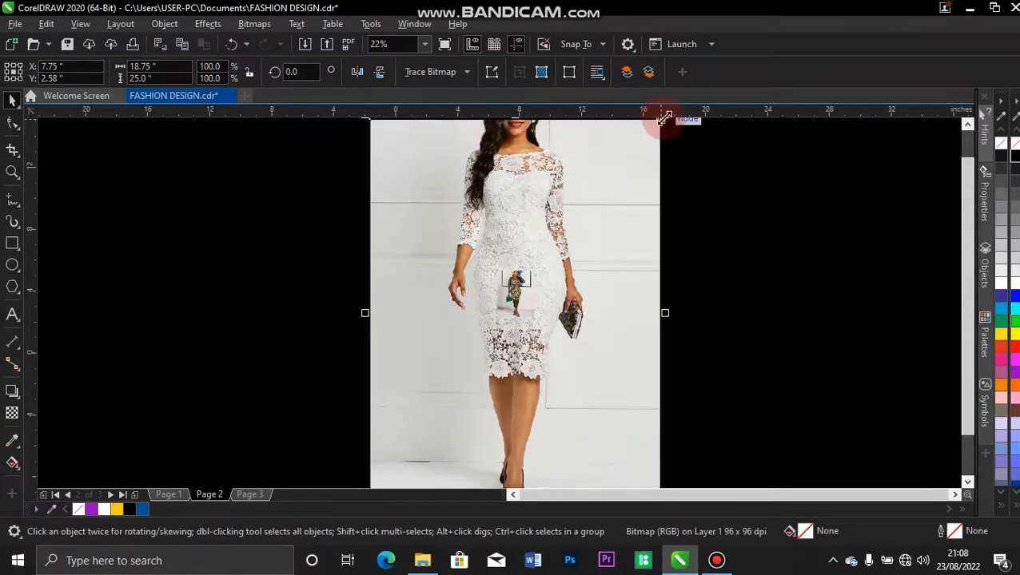
drag(660, 113, 589, 295)
click(570, 224)
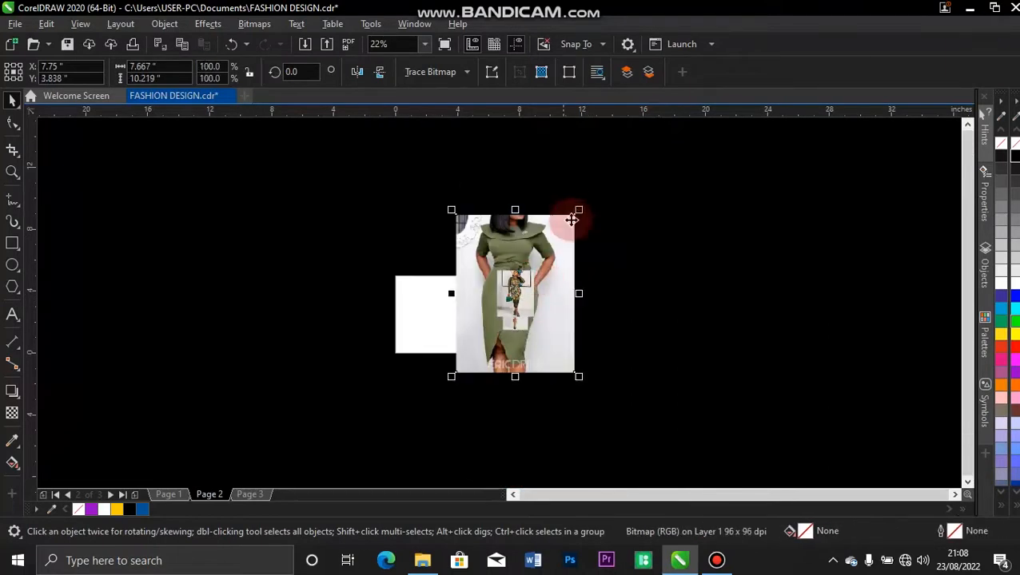
drag(578, 211, 565, 261)
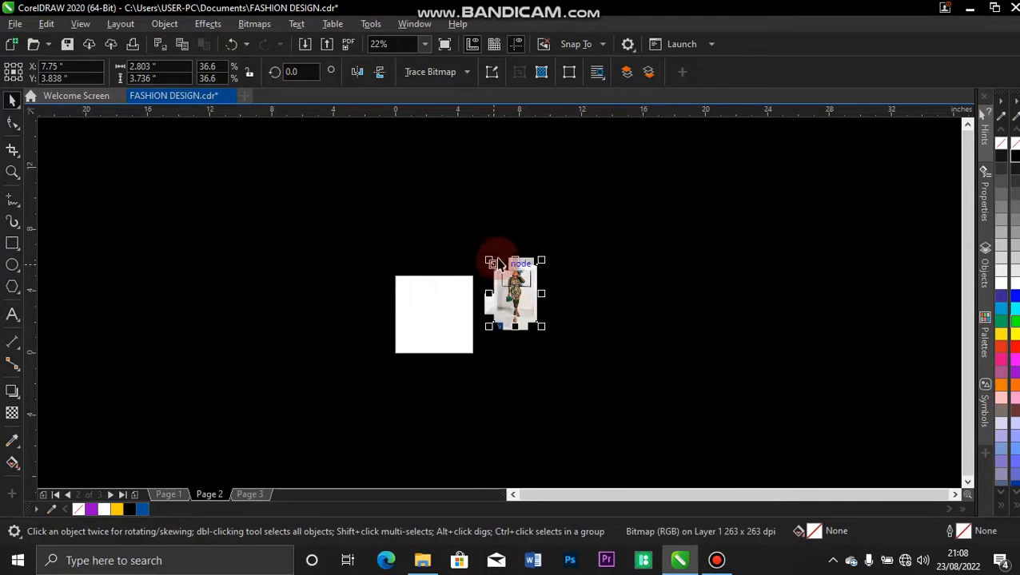
scroll(473, 268, up, 4)
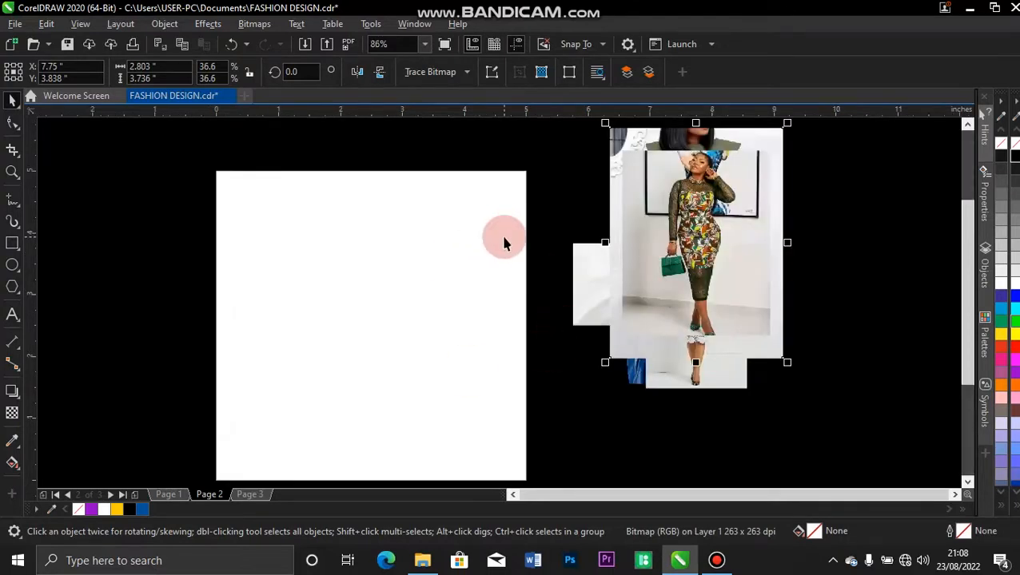
mouse_move(681, 211)
mouse_down()
mouse_move(744, 222)
mouse_move(696, 213)
mouse_up()
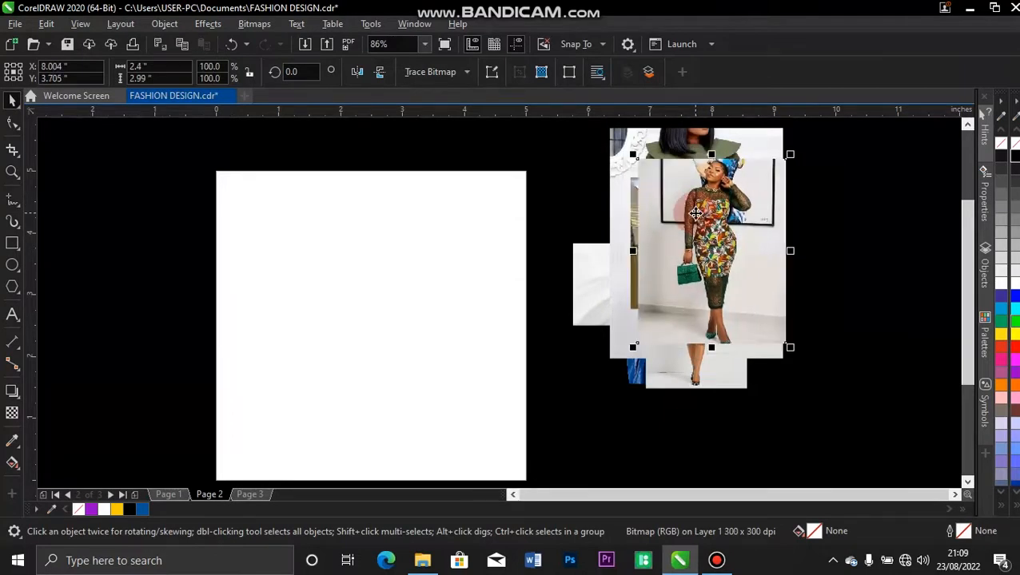
click(289, 234)
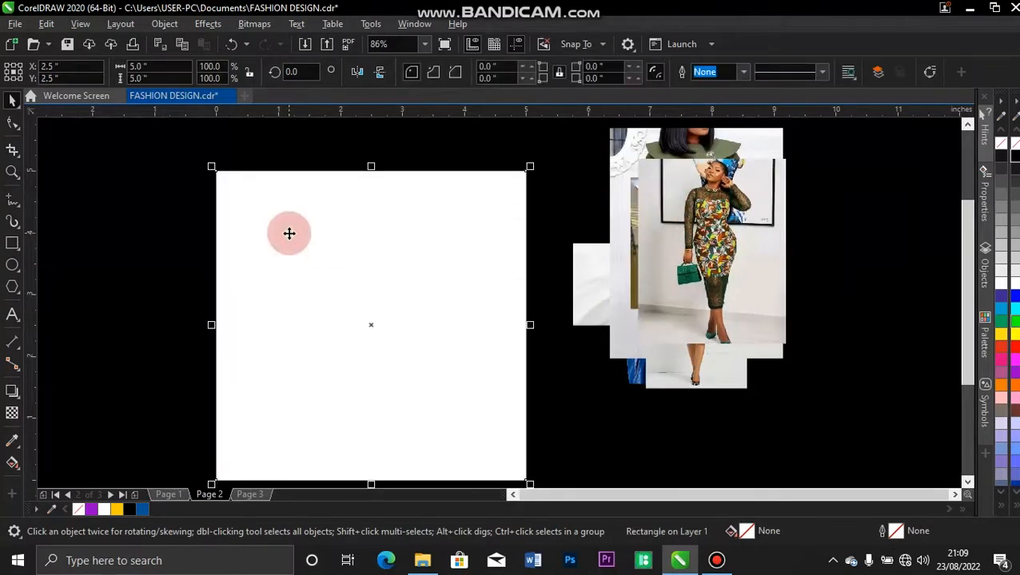
Add the artistic text LIZZY in black Arial 9 pt near Page 2's top-left corner.
click(11, 315)
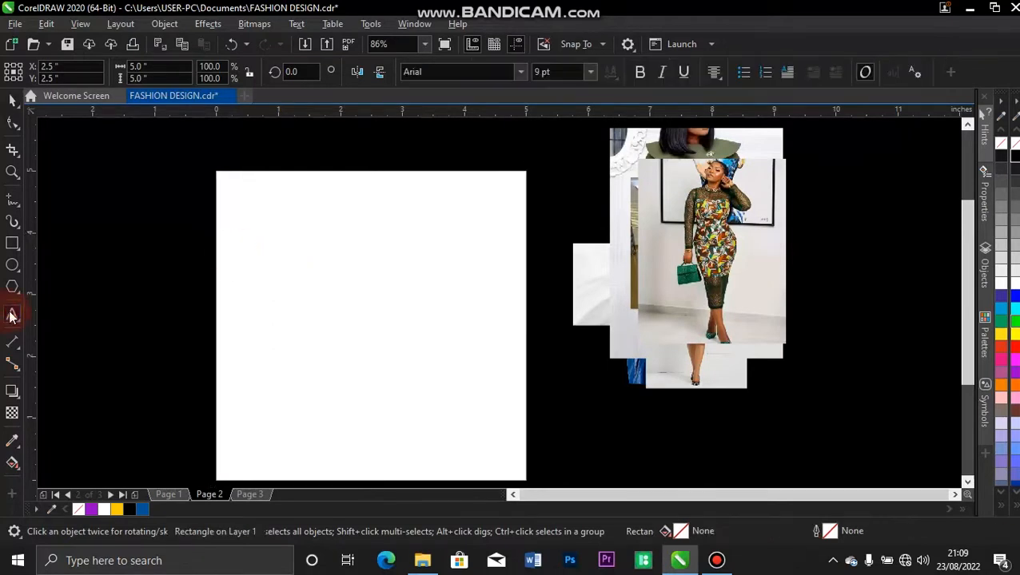
click(244, 204)
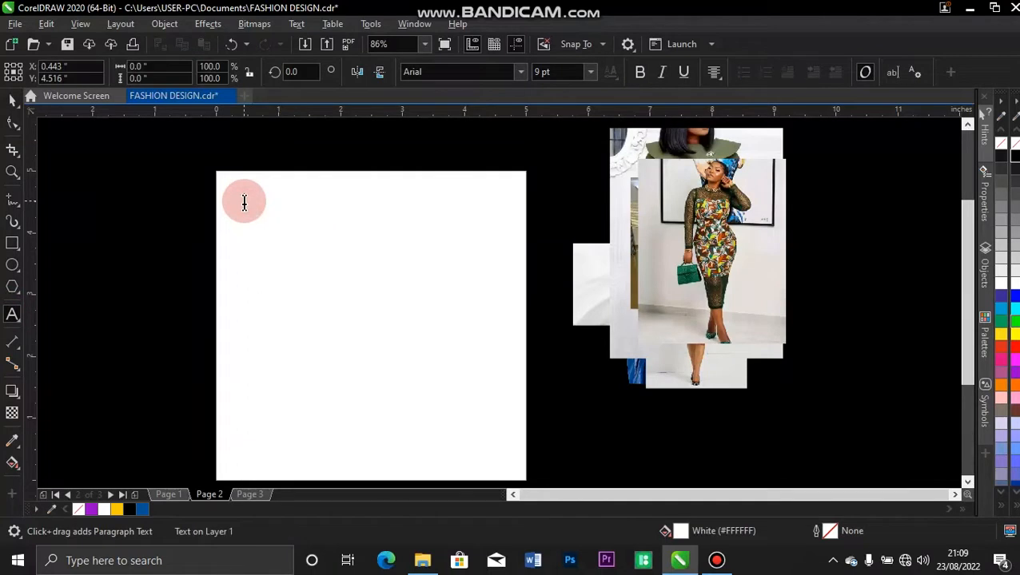
text(F)
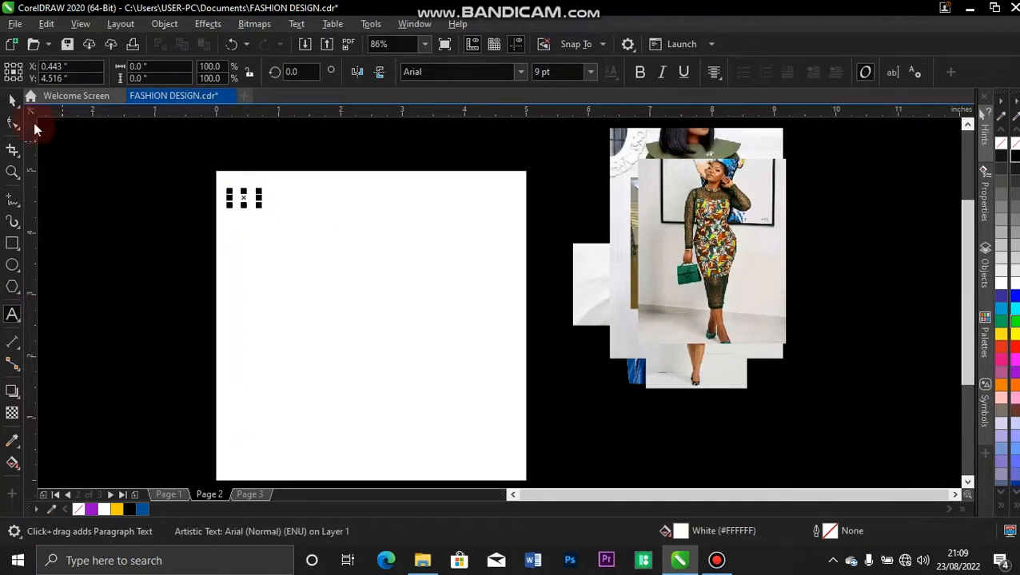
click(13, 103)
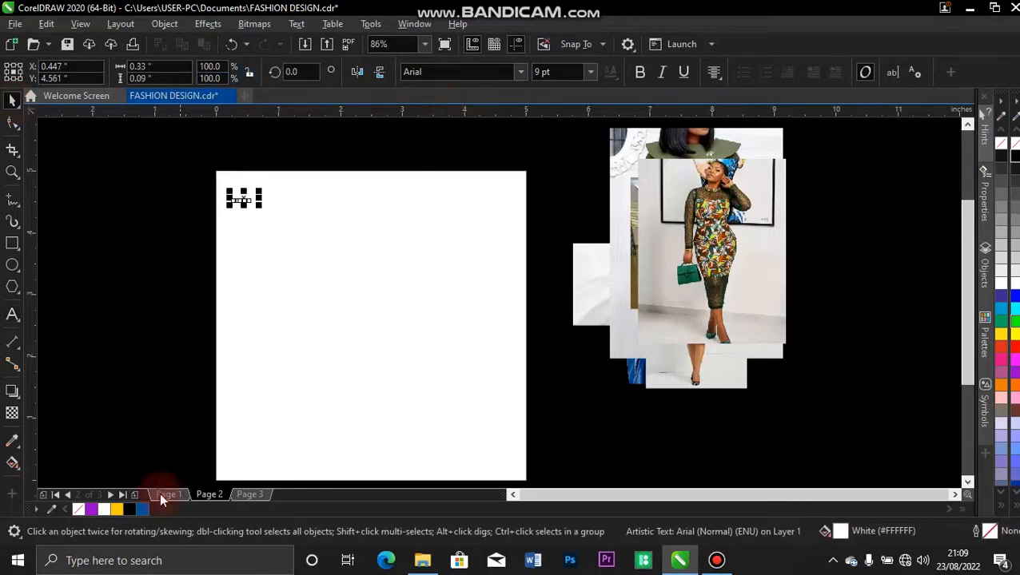
click(139, 352)
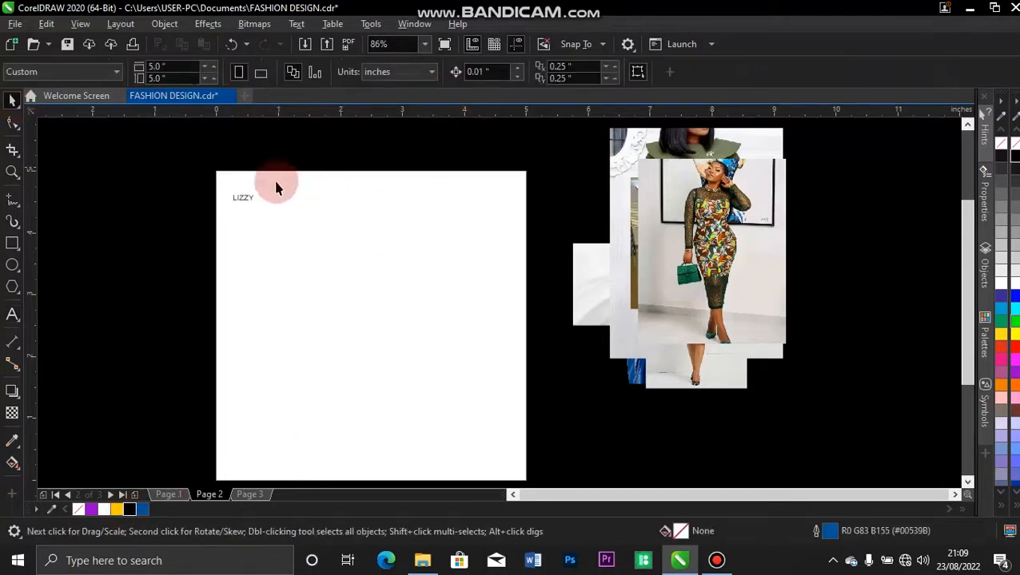
click(251, 204)
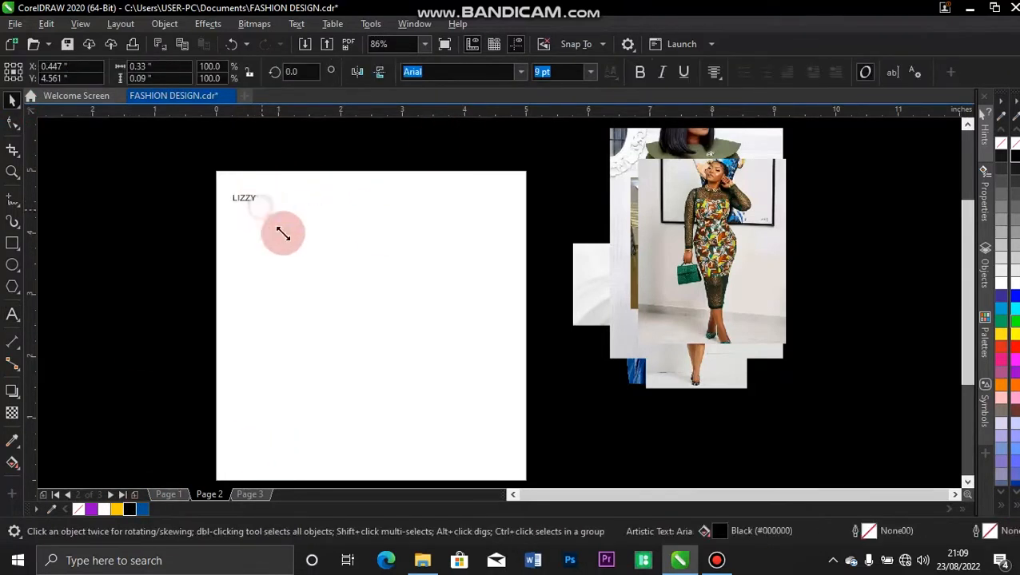
Place the blue-dress mannequin photo on the page's right side and enlarge it.
drag(633, 371, 439, 383)
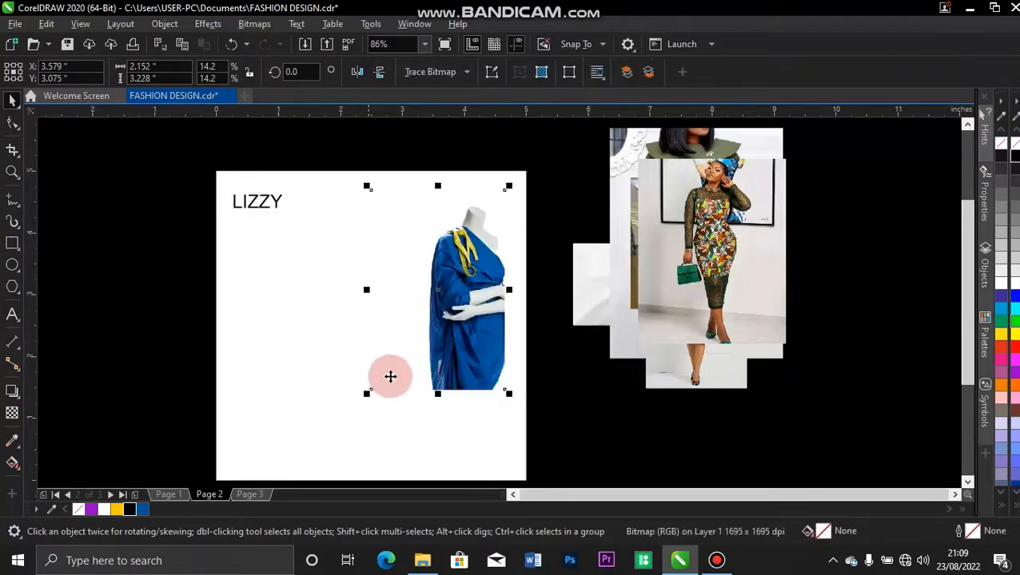
drag(366, 397, 281, 480)
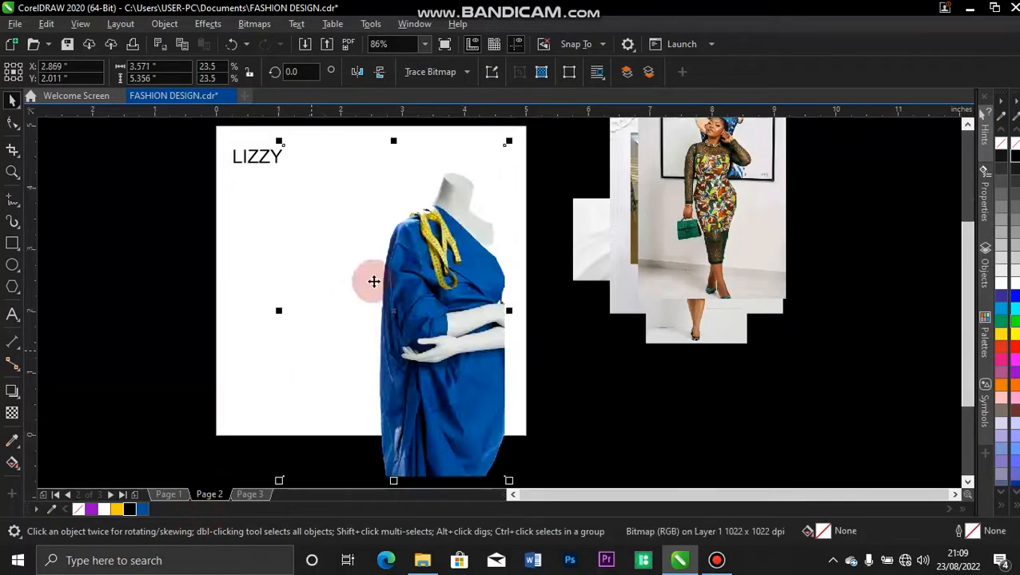
drag(447, 226, 468, 208)
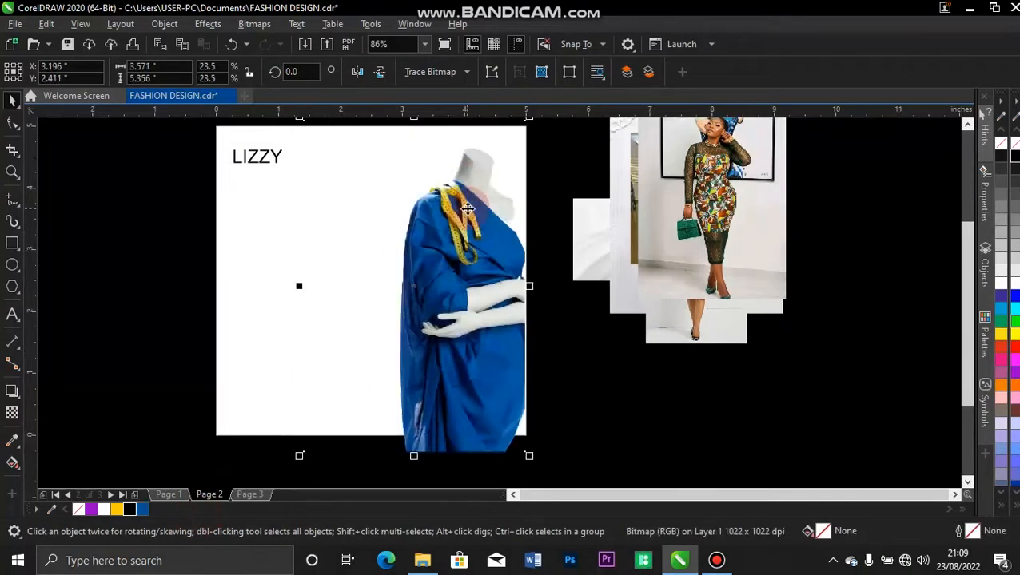
click(967, 124)
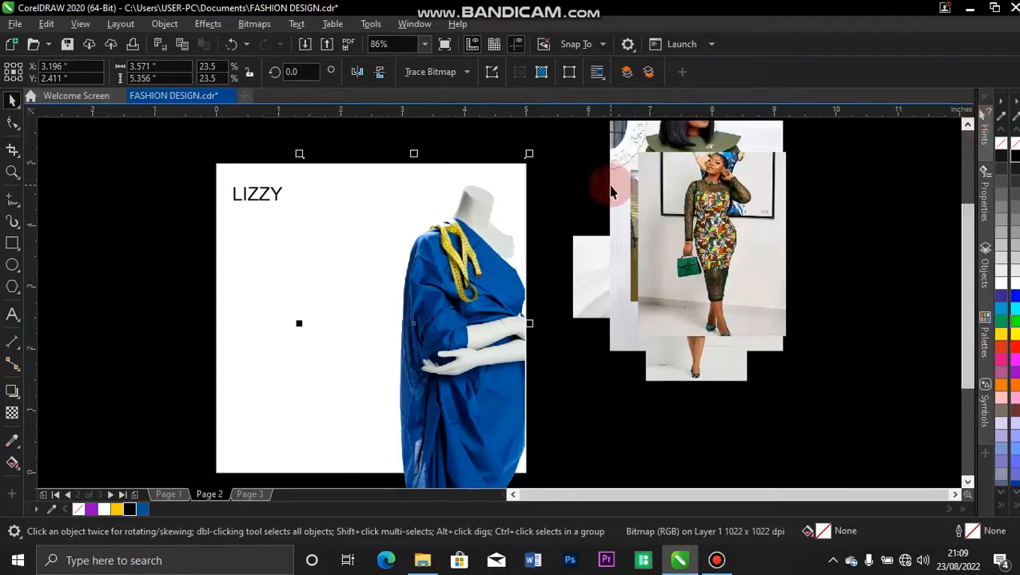
drag(532, 153, 545, 135)
drag(477, 238, 471, 235)
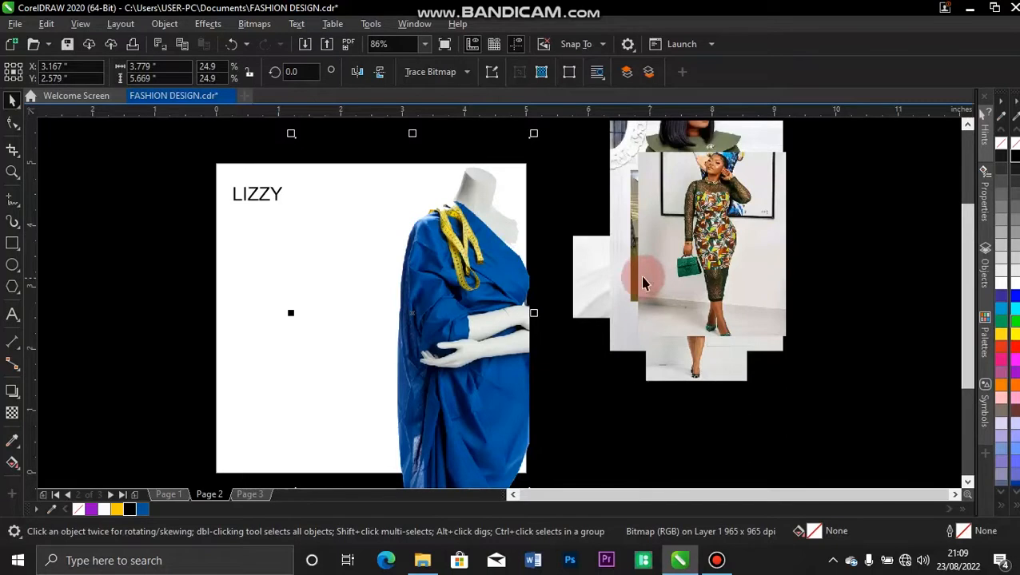
PowerClip the mannequin photo inside the page rectangle, then nudge LIZZY slightly down and right.
right_click(449, 278)
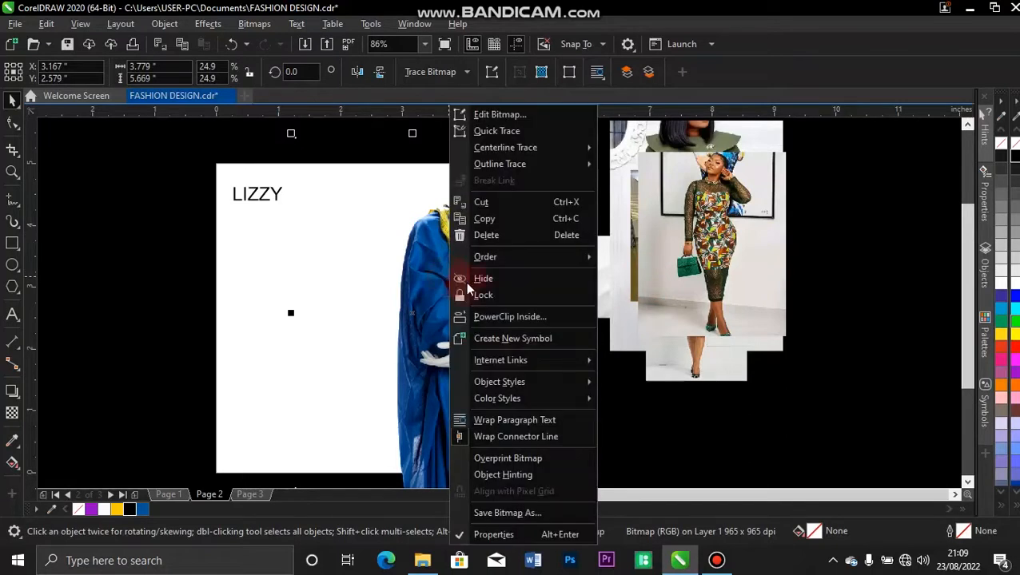
click(501, 320)
click(233, 318)
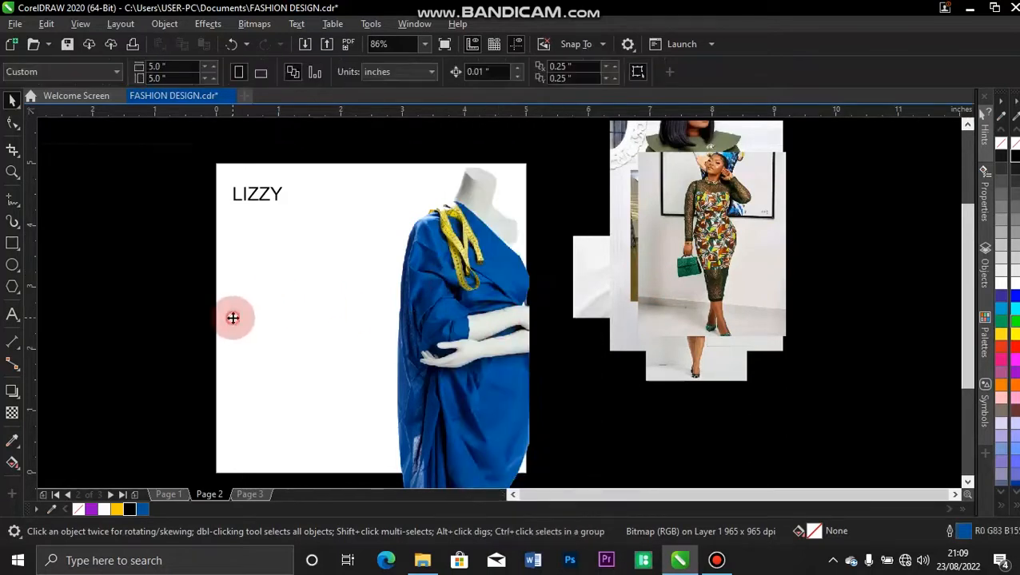
click(267, 353)
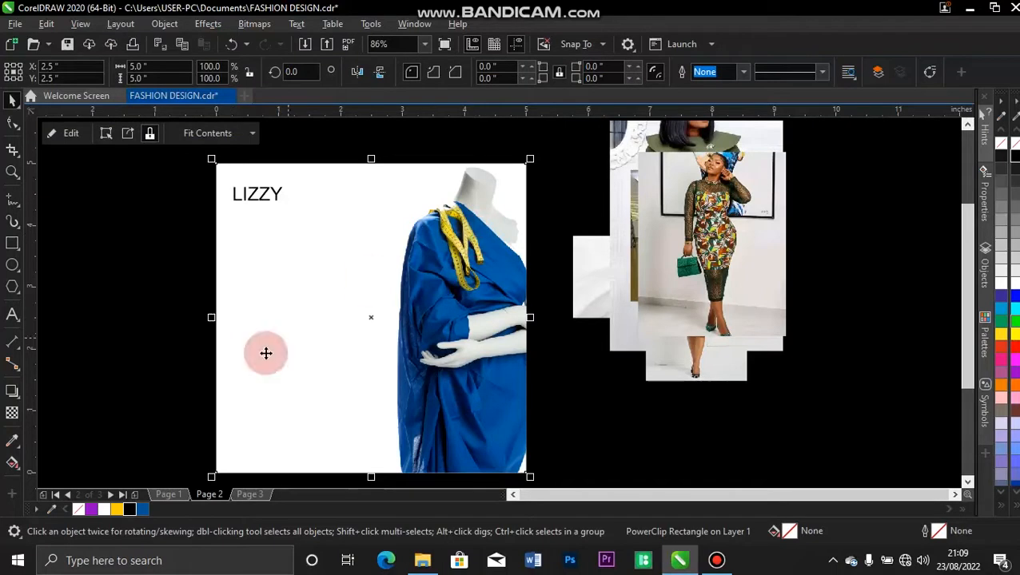
click(159, 275)
click(277, 194)
drag(277, 194, 286, 204)
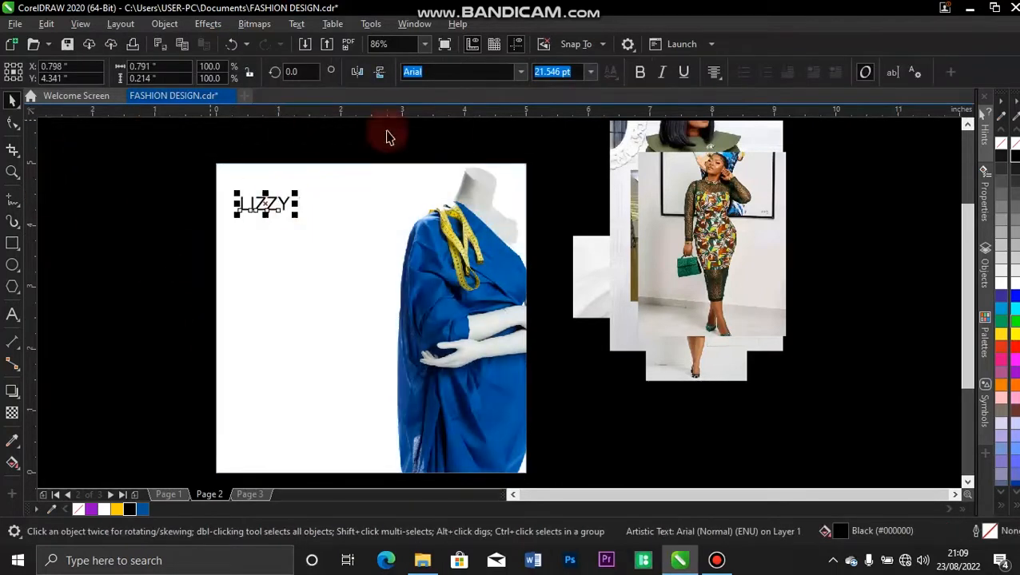
Set LIZZY in Monument Extended Ultrabold at about 38 pt and place a duplicate just beneath it.
click(523, 75)
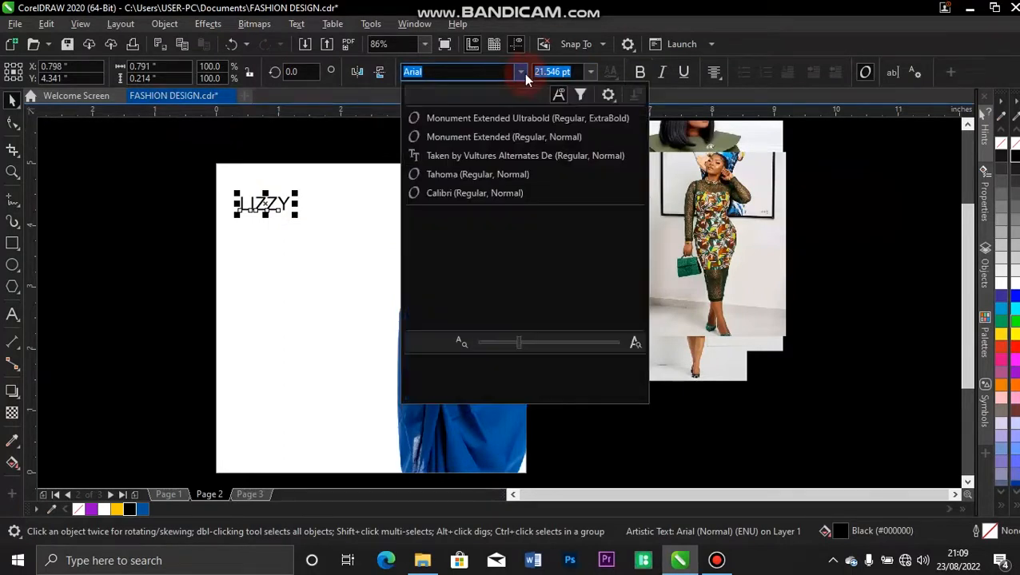
click(520, 120)
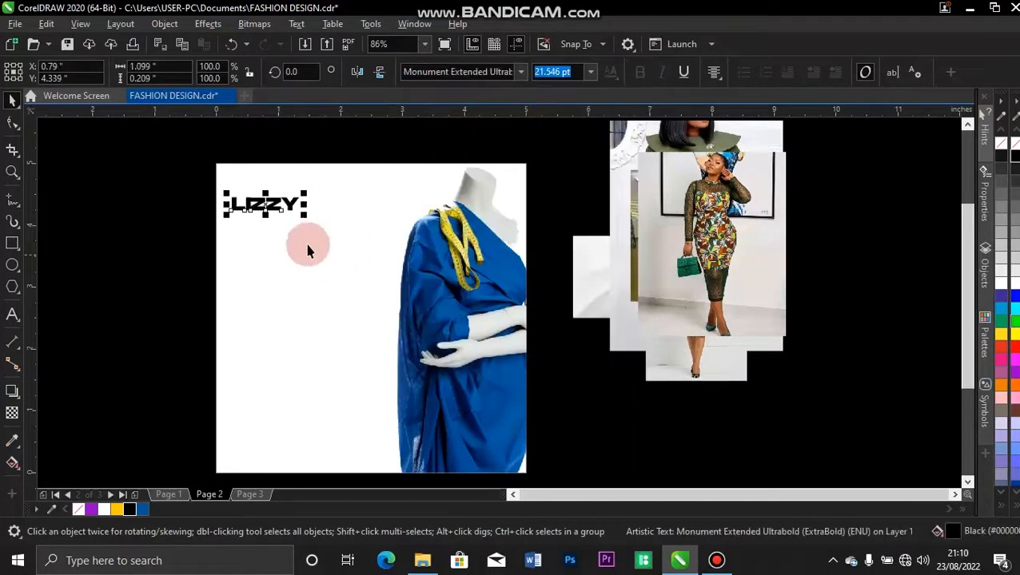
mouse_move(305, 214)
mouse_down()
mouse_move(357, 238)
mouse_move(308, 209)
mouse_move(295, 211)
mouse_move(297, 231)
mouse_up()
drag(295, 232, 296, 236)
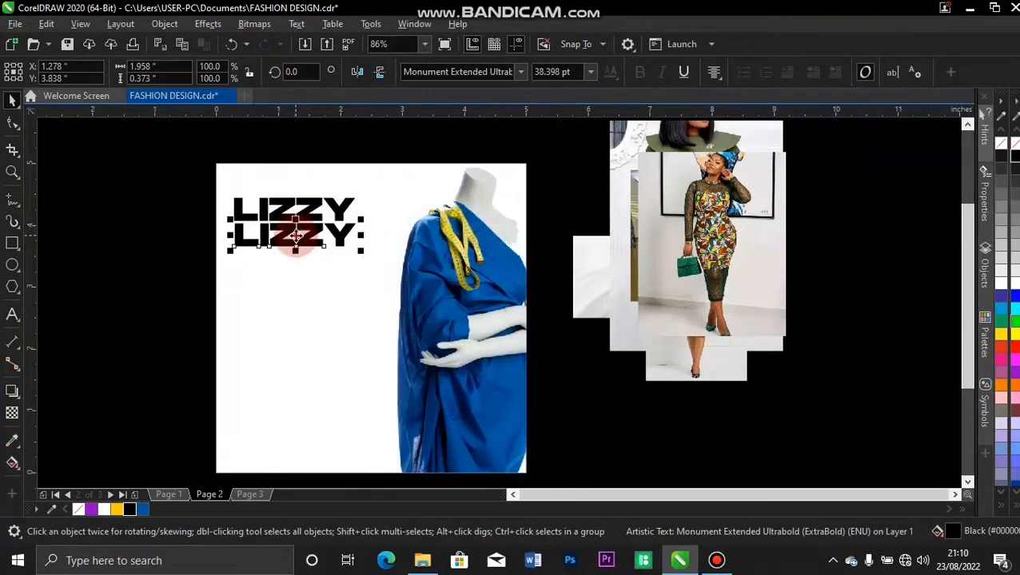
double_click(295, 236)
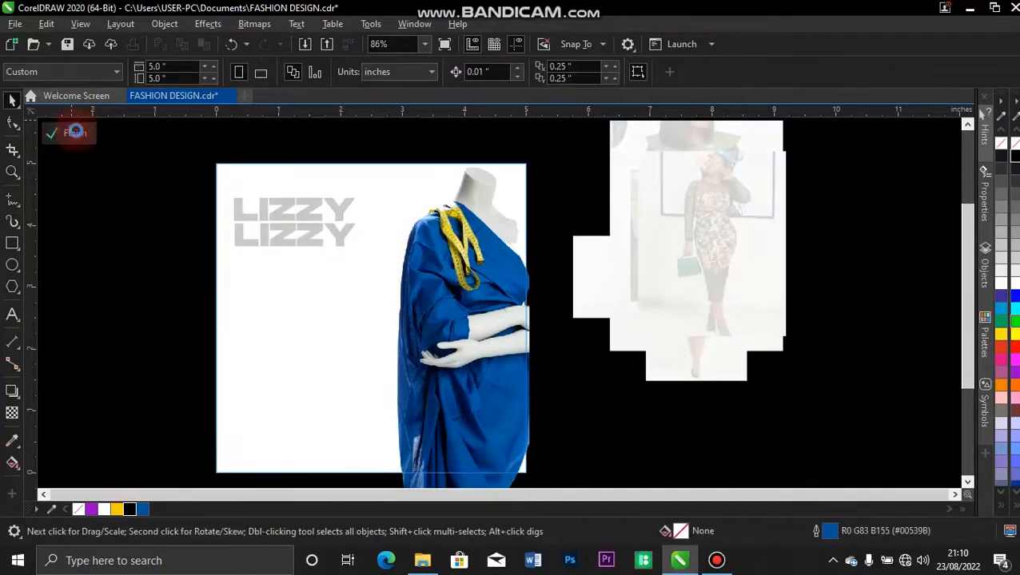
Leave PowerClip editing and retype the second LIZZY as FASHION DESIGNER.
click(77, 136)
double_click(264, 237)
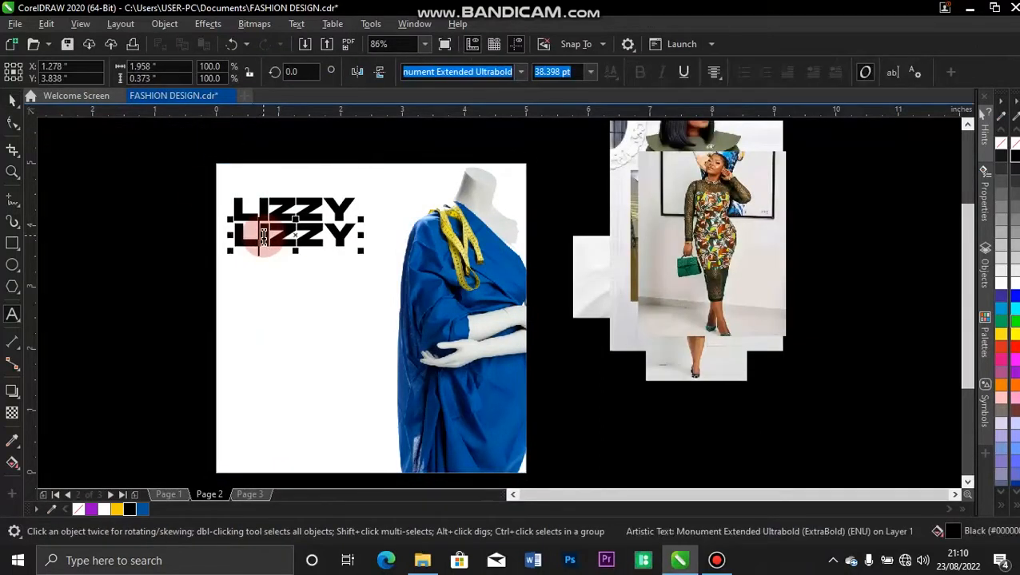
double_click(264, 237)
text(FAS)
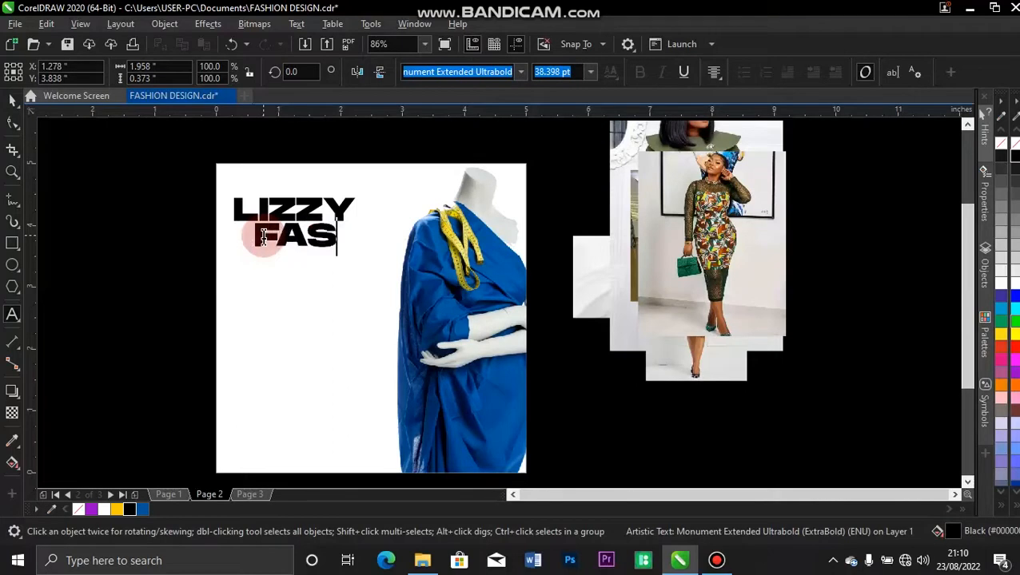
text(HION )
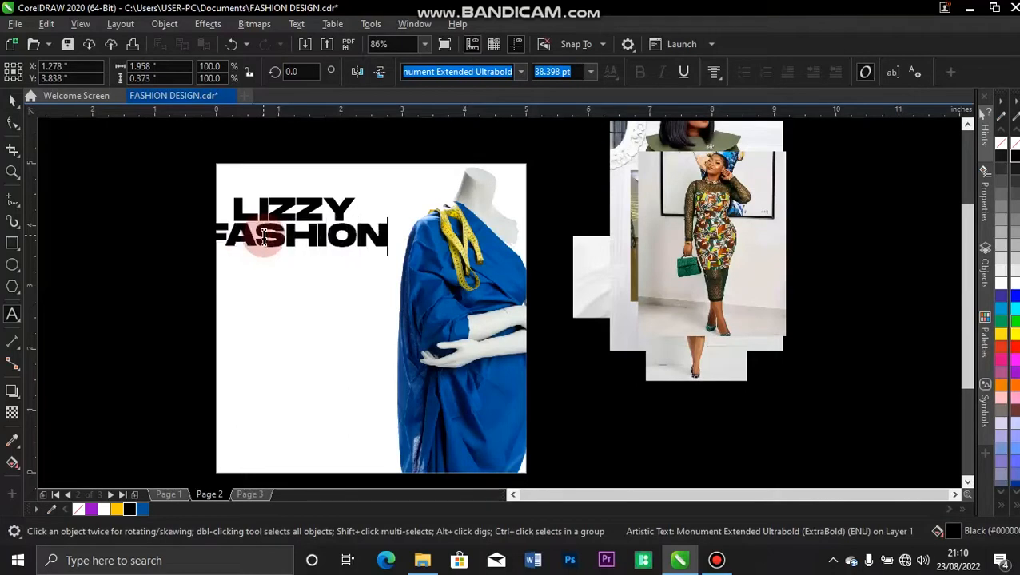
text(DESI)
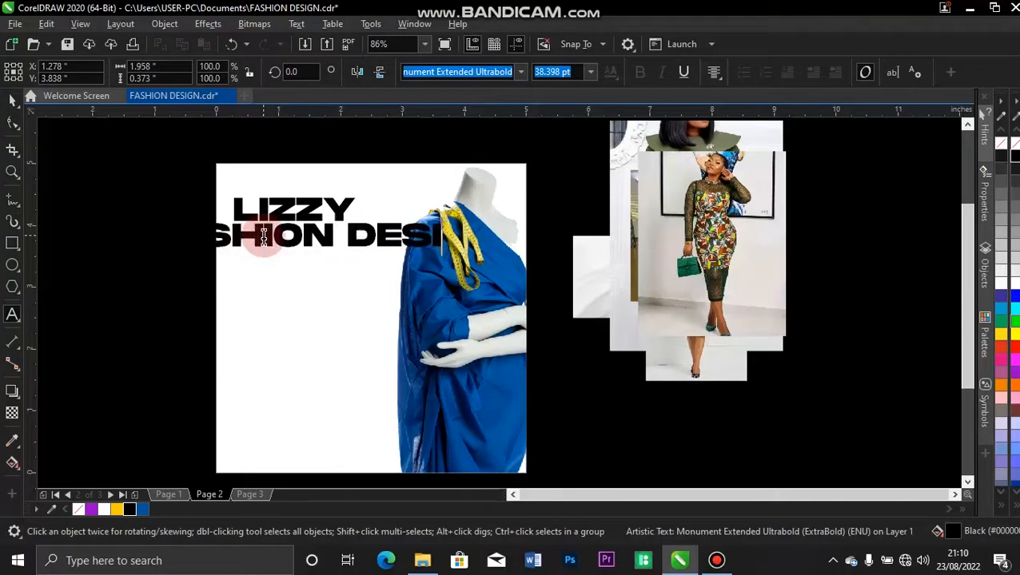
text(GNER)
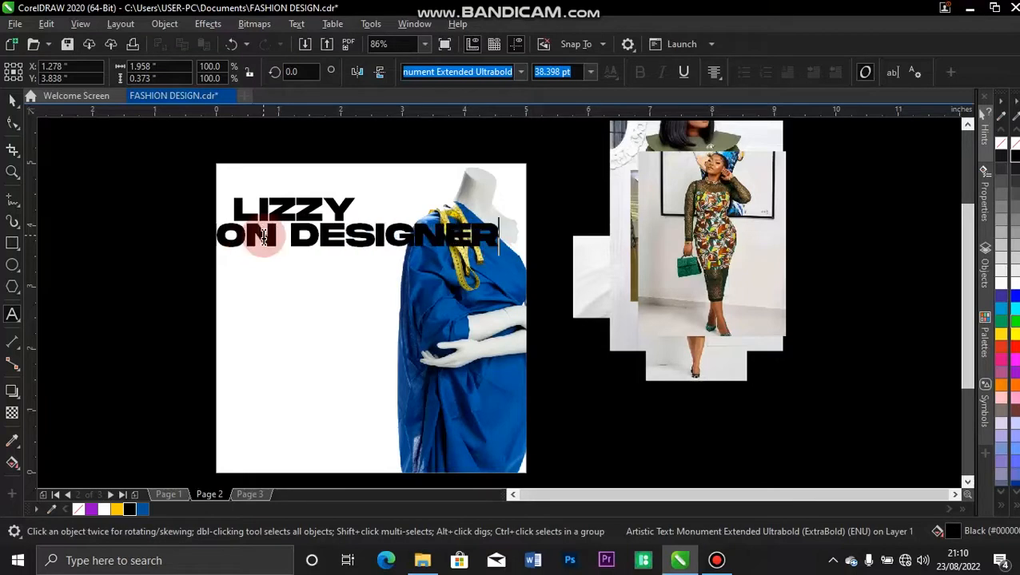
triple_click(264, 236)
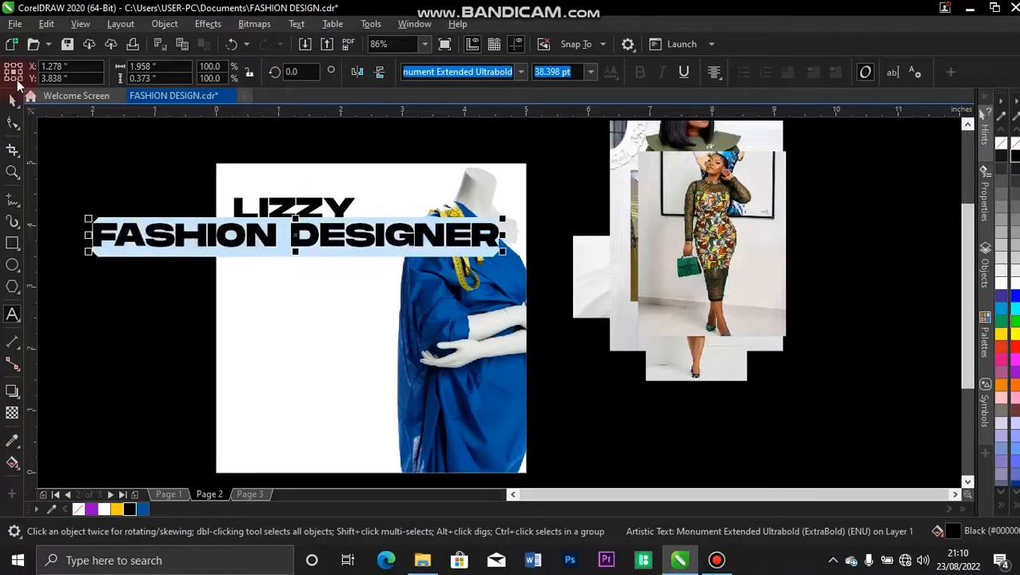
Shrink FASHION DESIGNER to 17.844 pt and move it left under the LIZZY heading.
click(13, 101)
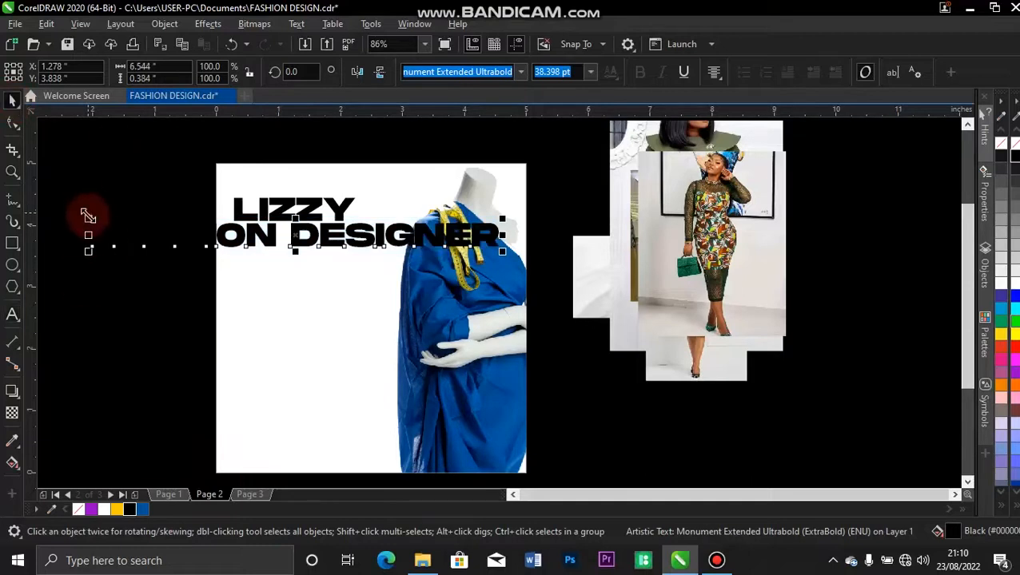
drag(88, 216, 123, 230)
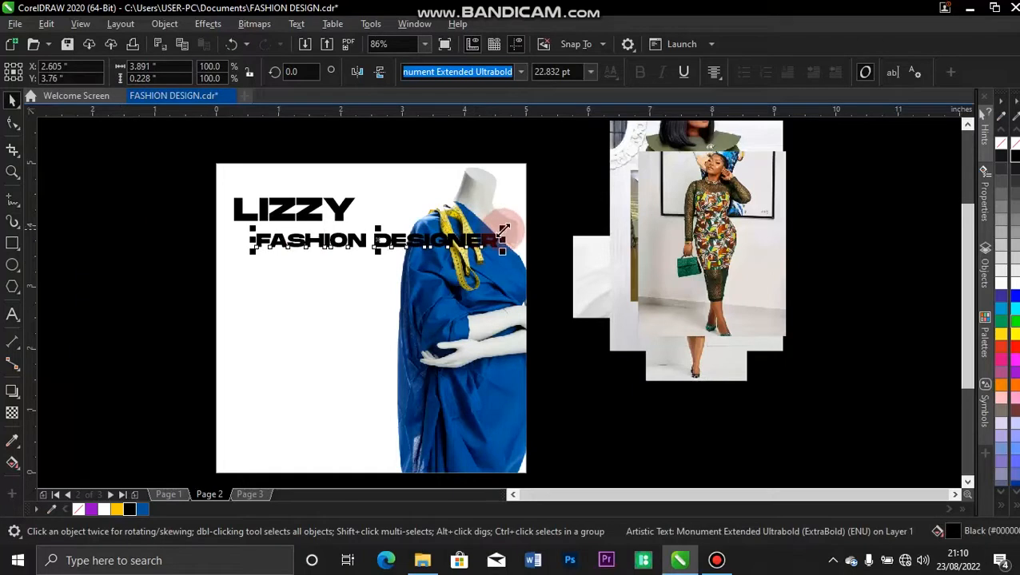
drag(504, 230, 450, 233)
drag(395, 241, 362, 238)
click(391, 130)
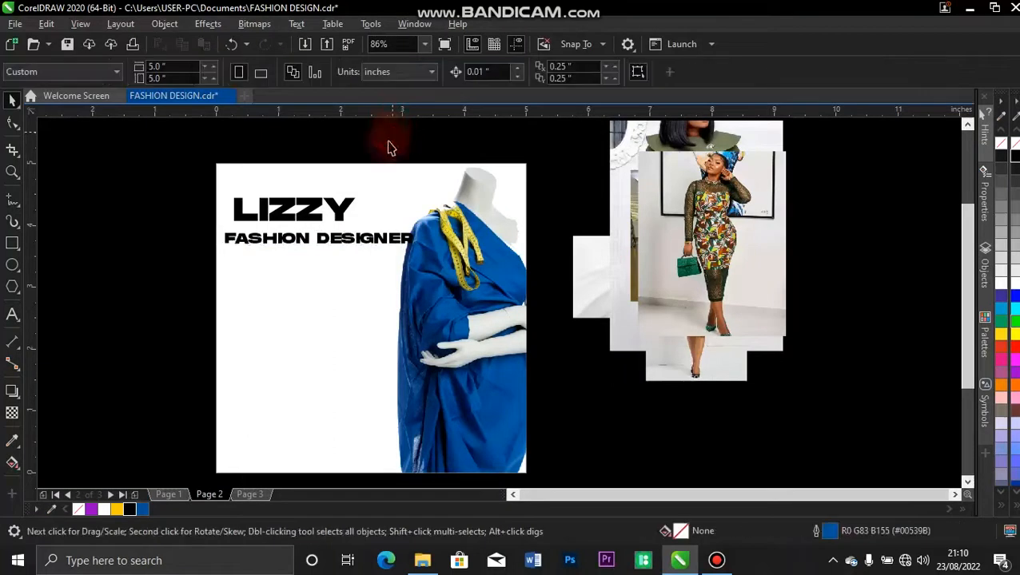
Enlarge LIZZY to 46.709 pt, move FASHION DESIGNER lower, and fill LIZZY purple (R153 G0 B204).
click(343, 210)
drag(358, 186, 386, 179)
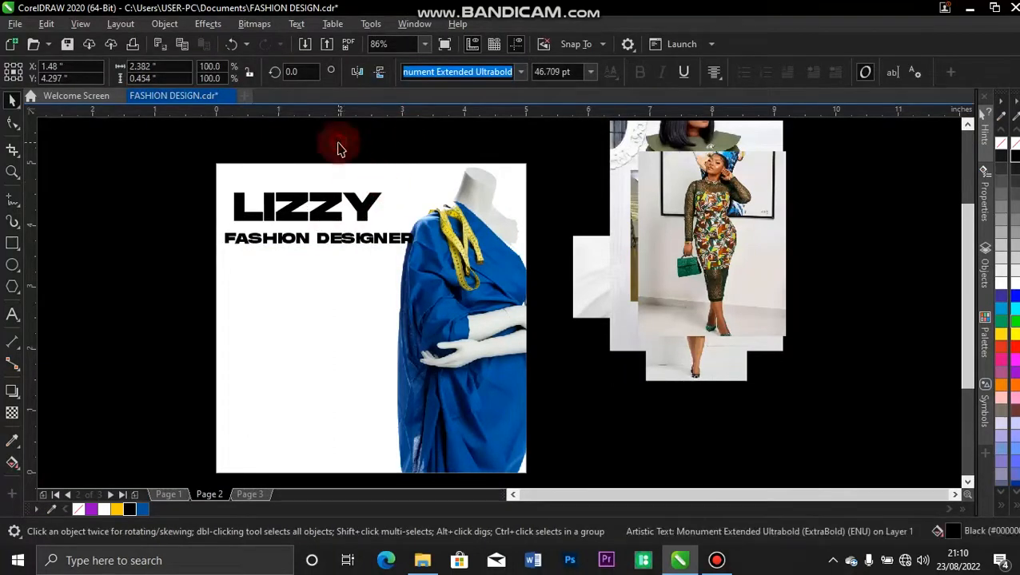
click(339, 150)
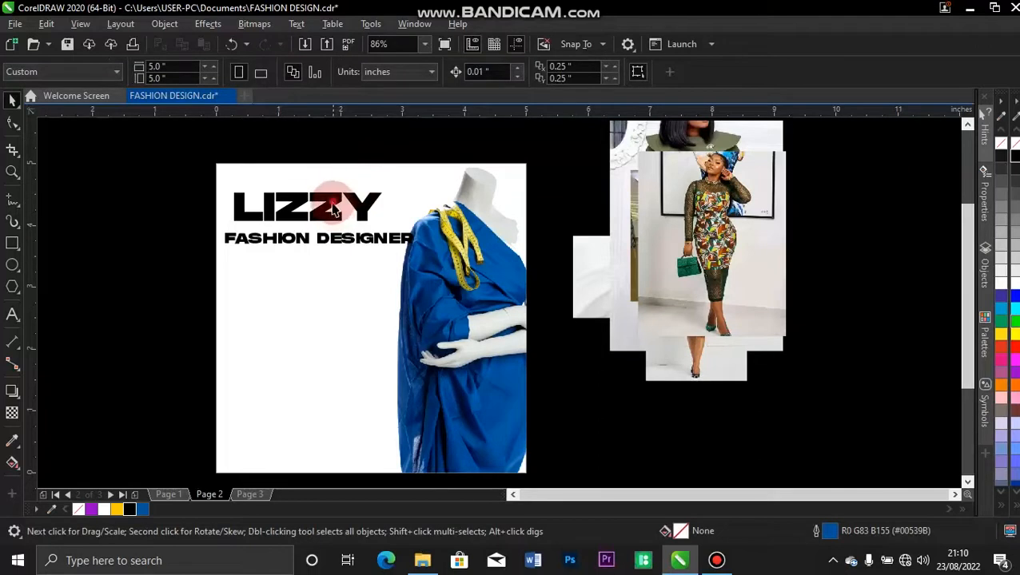
click(337, 210)
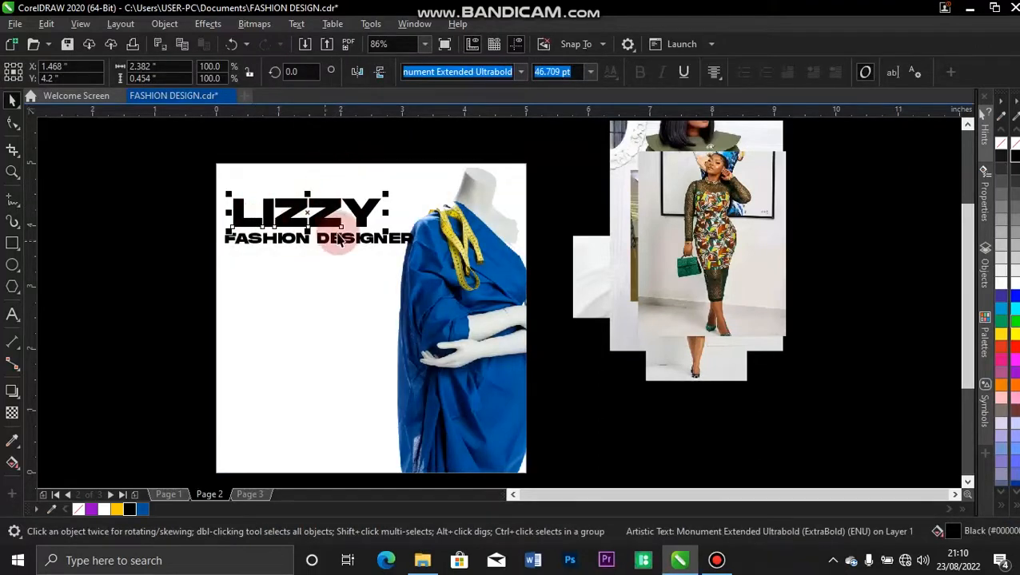
drag(337, 236, 337, 258)
click(331, 221)
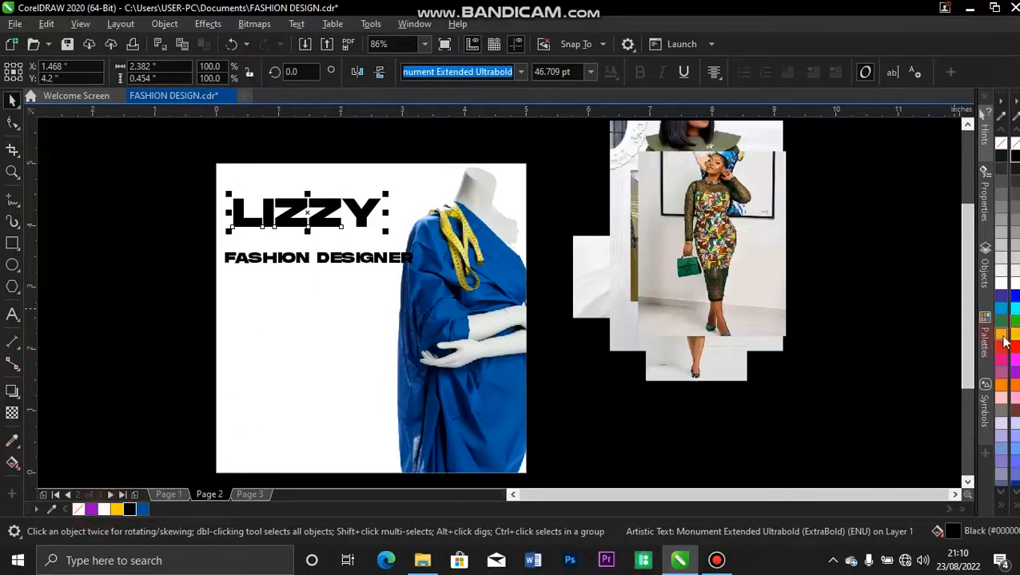
click(1016, 377)
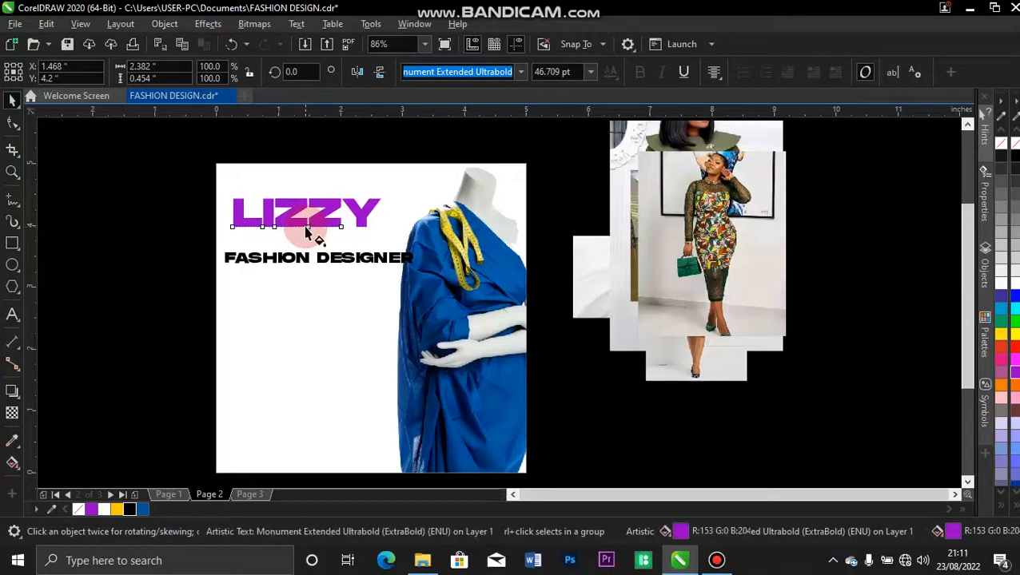
Apply a fountain fill across LIZZY with a purple start colour.
key(g)
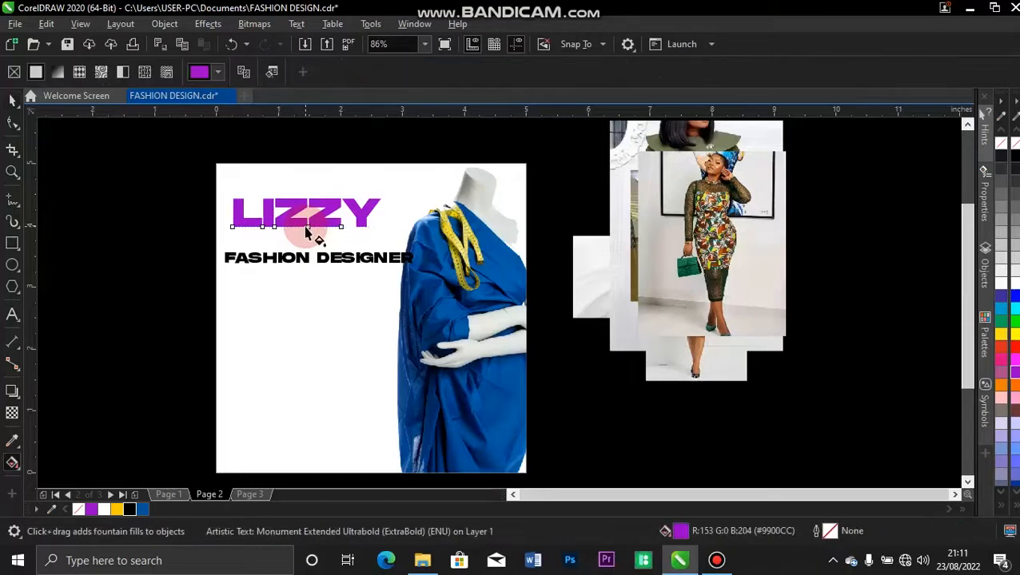
click(16, 467)
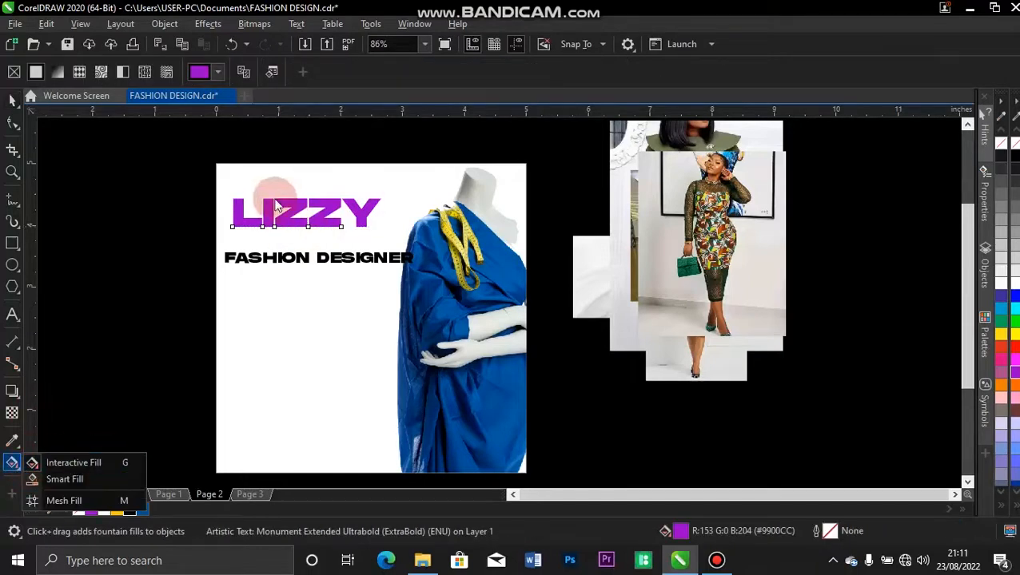
click(236, 220)
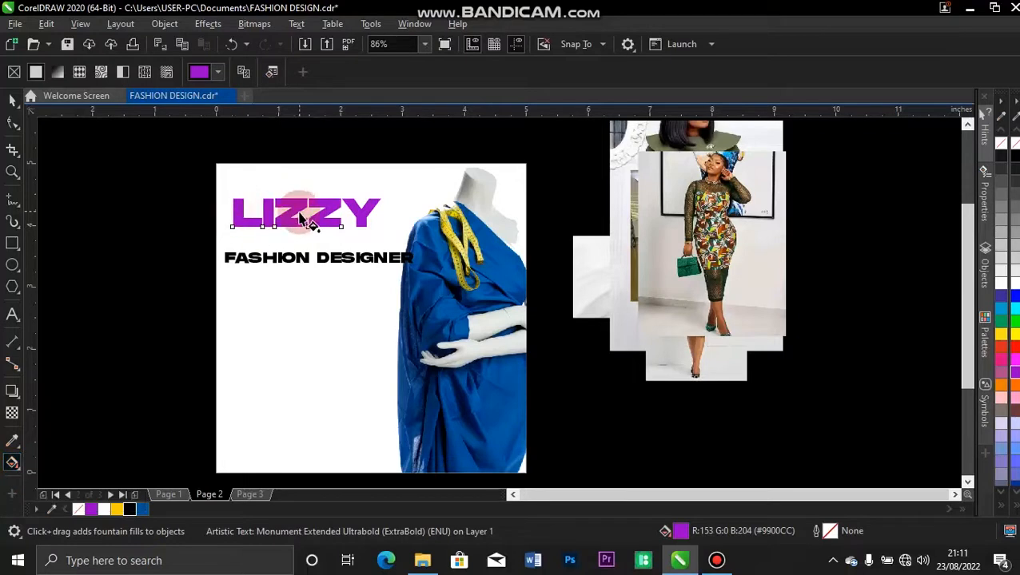
drag(367, 222, 237, 216)
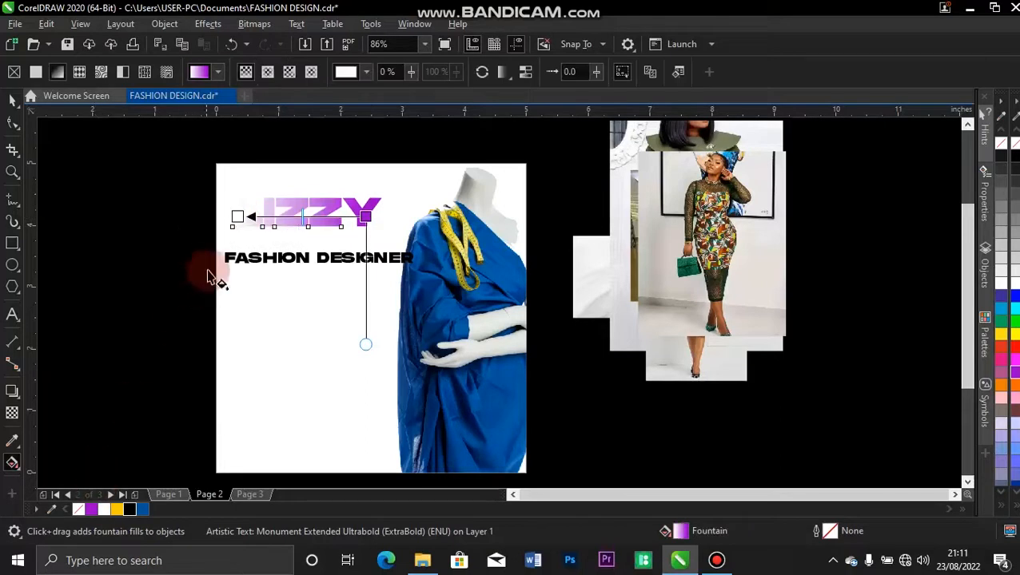
drag(89, 509, 237, 217)
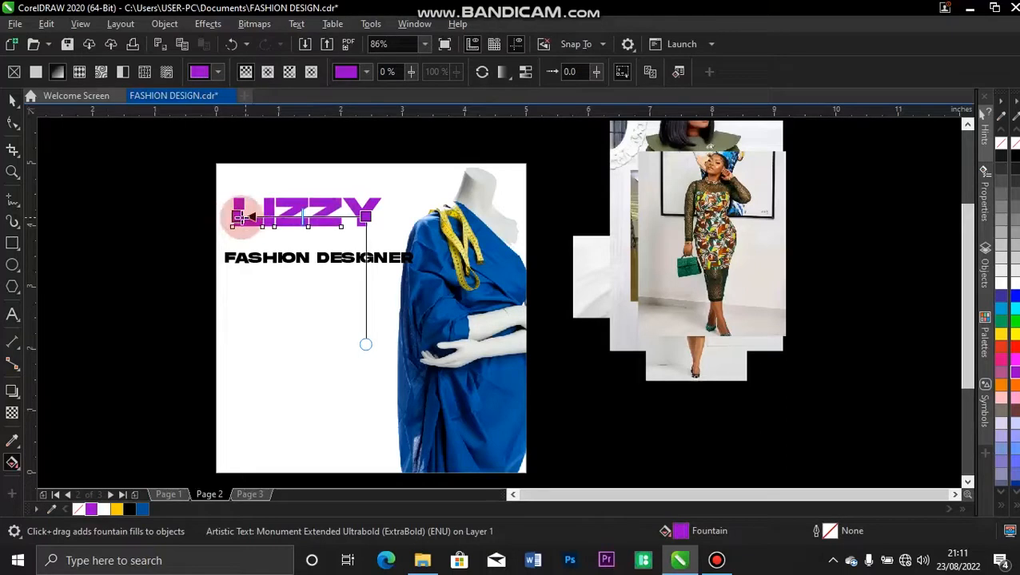
Darken the gradient's left start node to a deeper purple and shift its end point slightly right.
click(238, 217)
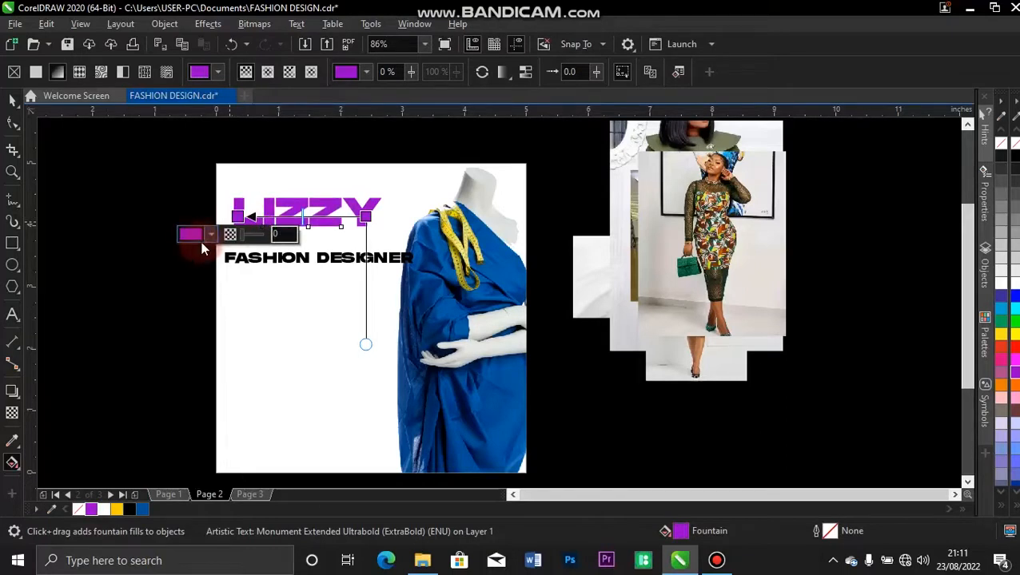
click(209, 236)
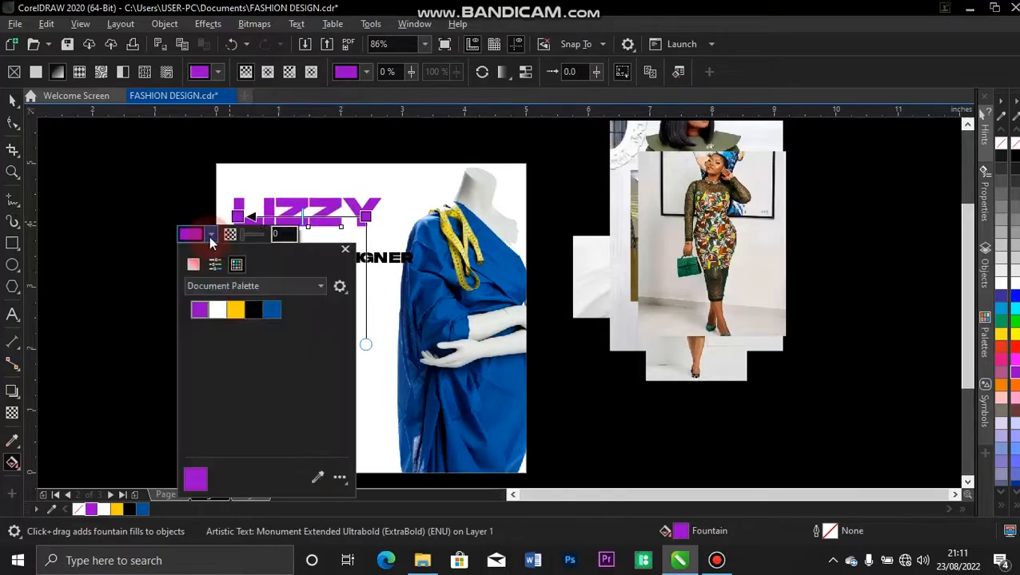
click(194, 267)
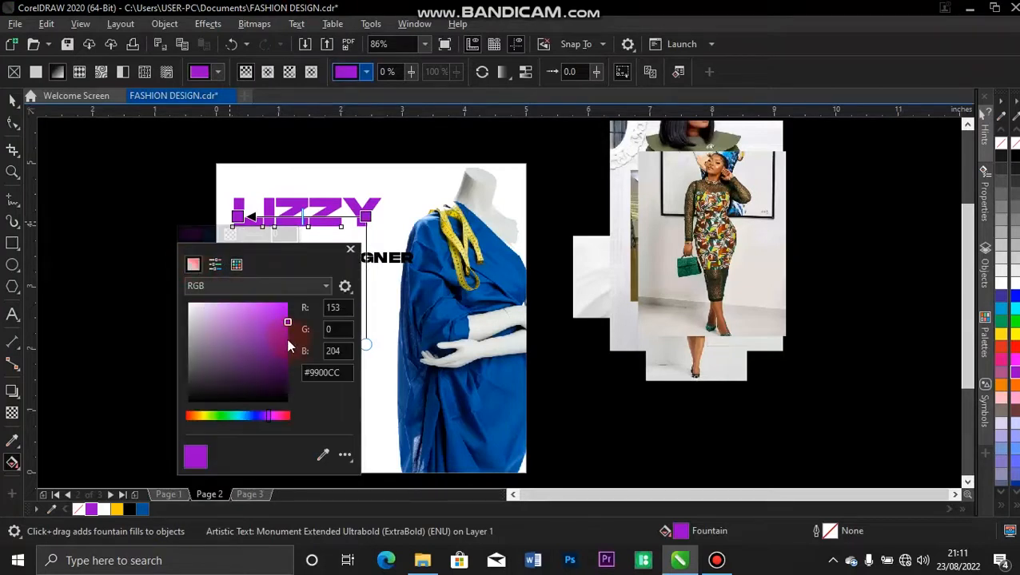
click(286, 338)
drag(285, 338, 284, 341)
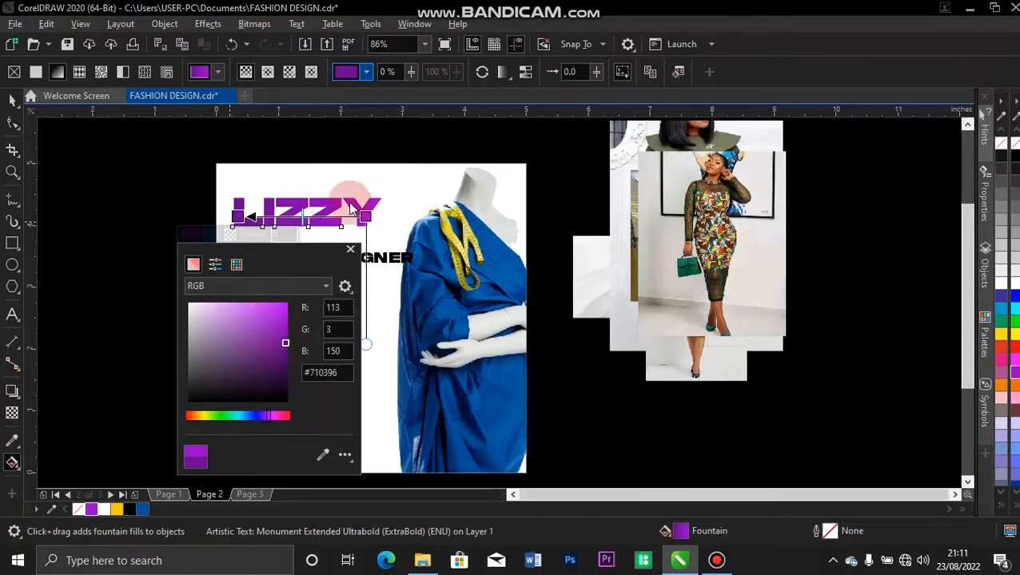
click(350, 248)
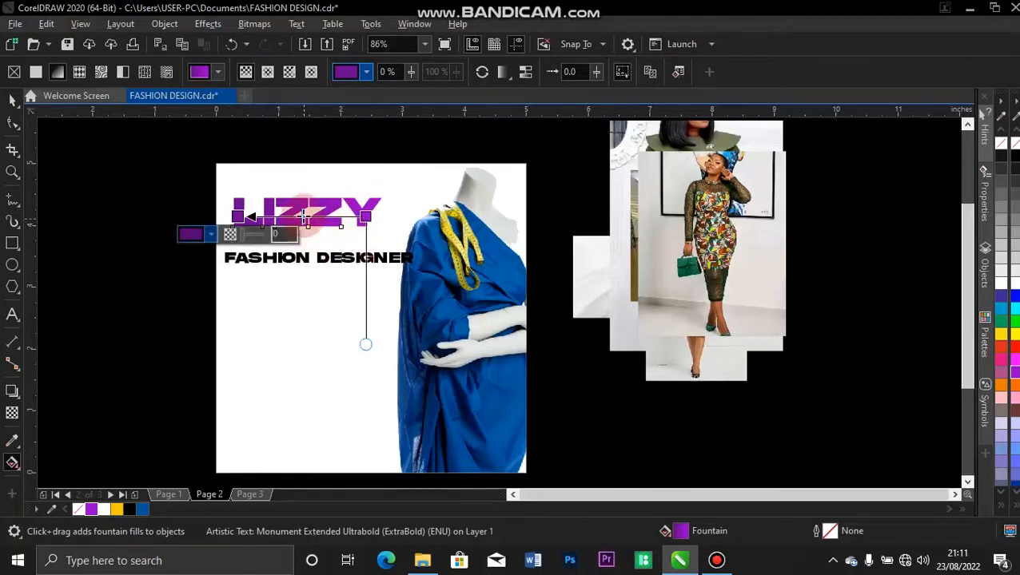
click(307, 215)
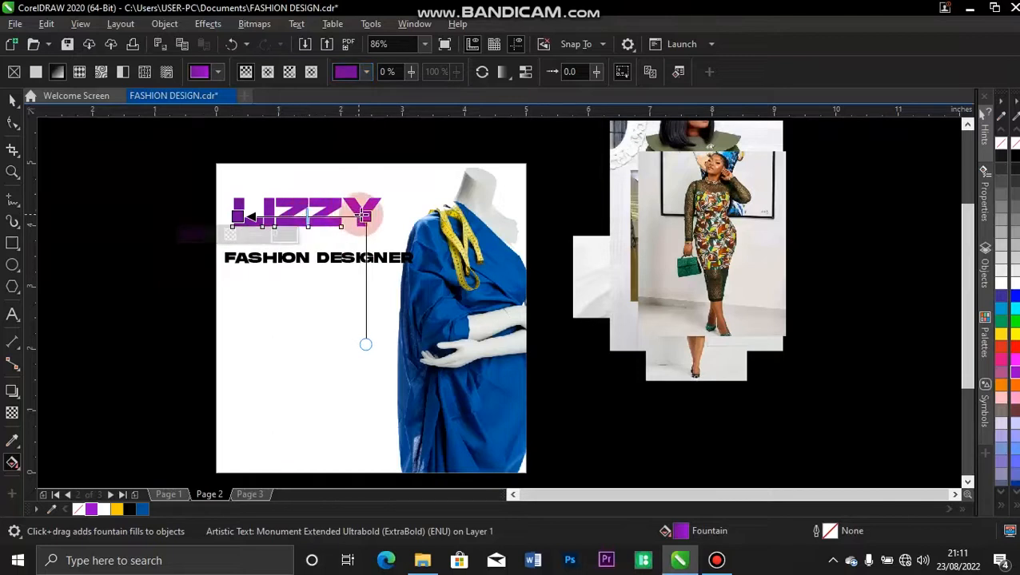
drag(367, 217, 371, 216)
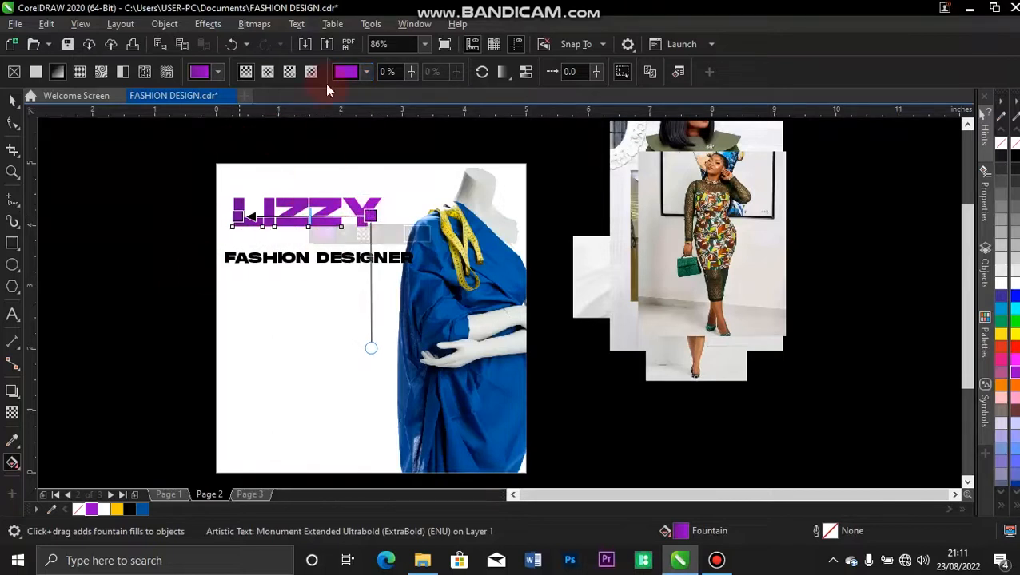
click(8, 115)
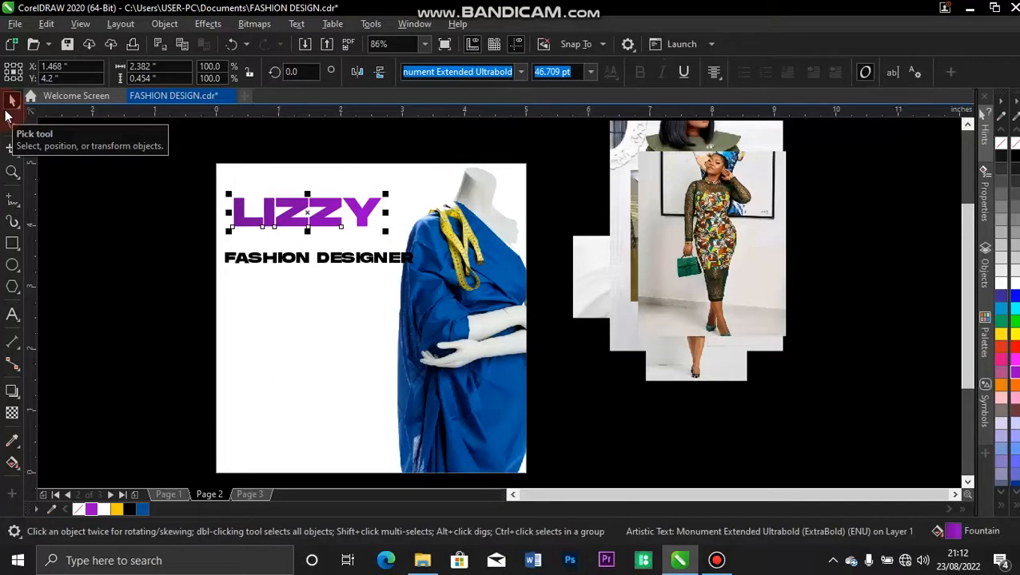
Change the subtitle's case to Title Case so it reads 'Fashion Designer'.
double_click(269, 261)
triple_click(268, 257)
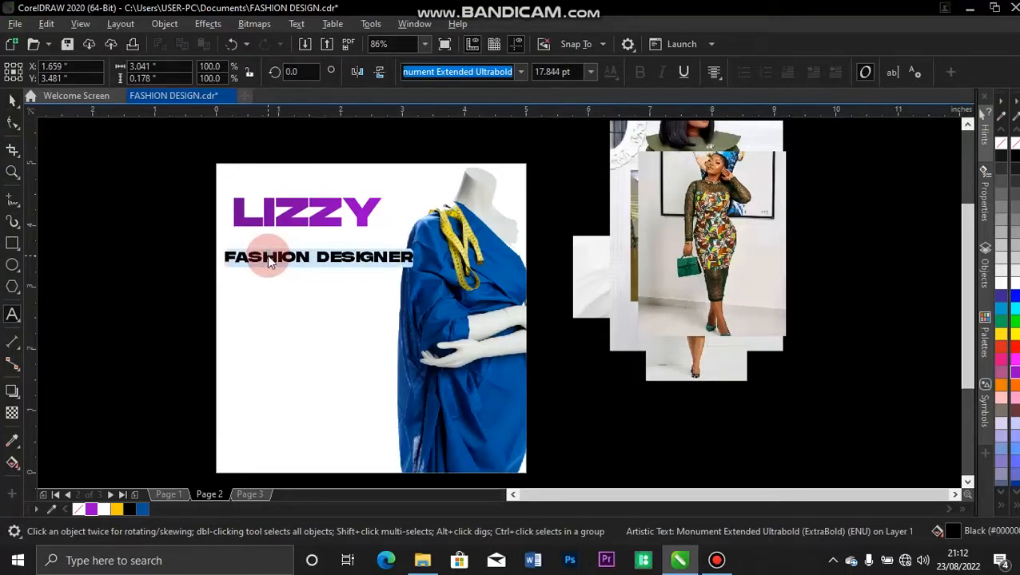
key(shift+F3)
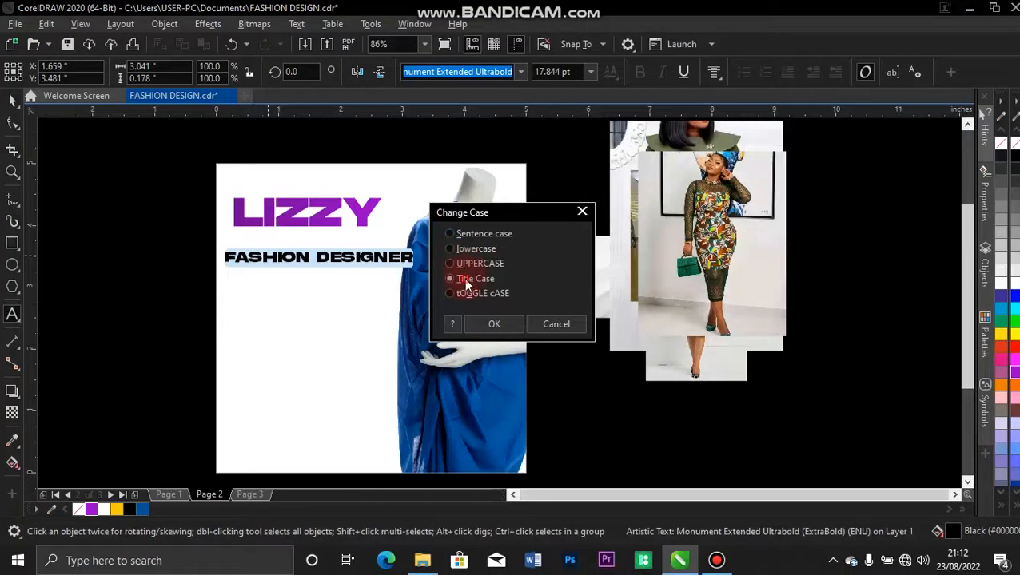
click(494, 323)
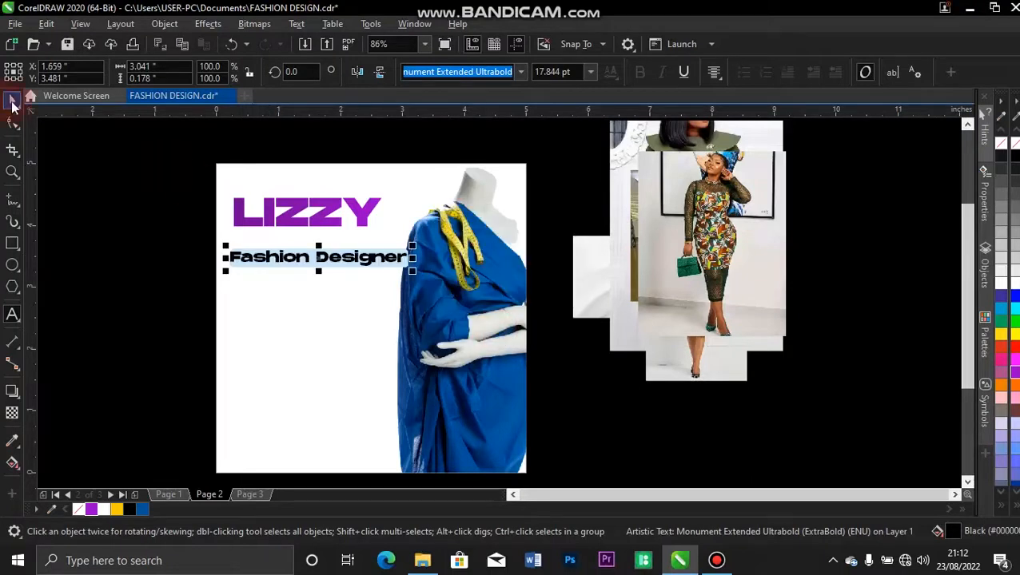
Shrink the Fashion Designer subtitle and nudge it up snugly beneath LIZZY.
drag(330, 267, 332, 247)
key(z)
drag(202, 161, 412, 270)
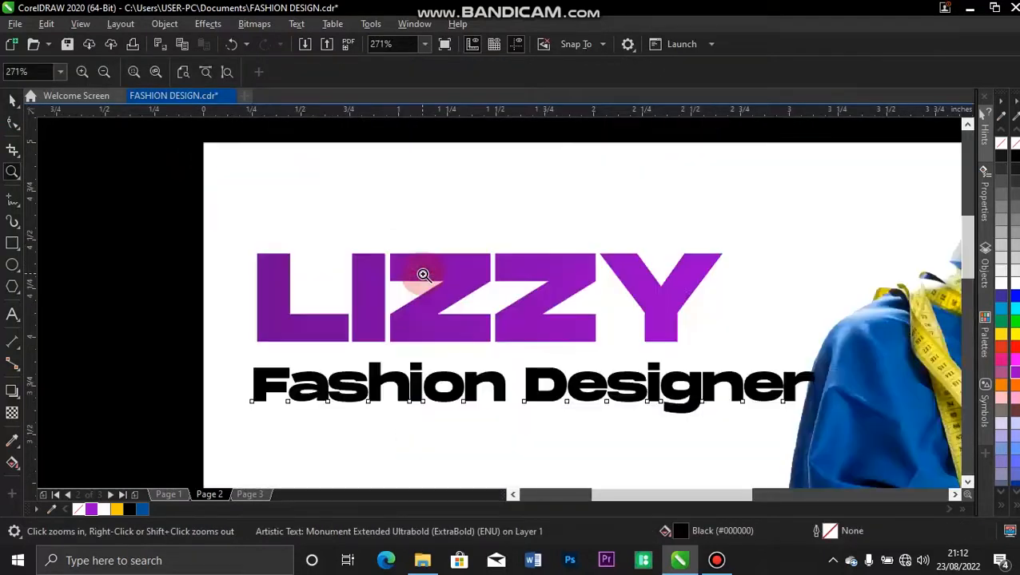
key(space)
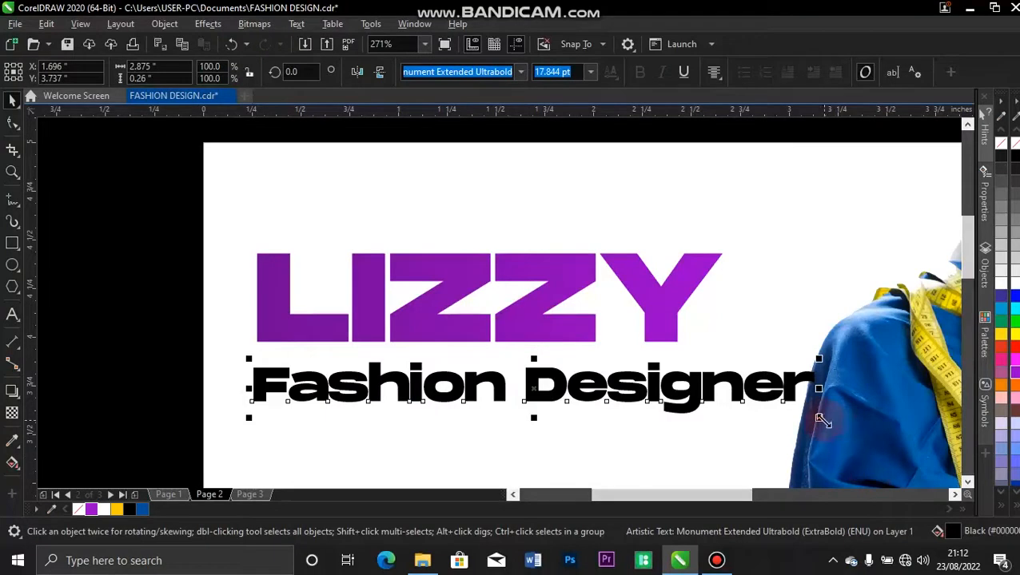
drag(819, 418, 797, 405)
key(Up)
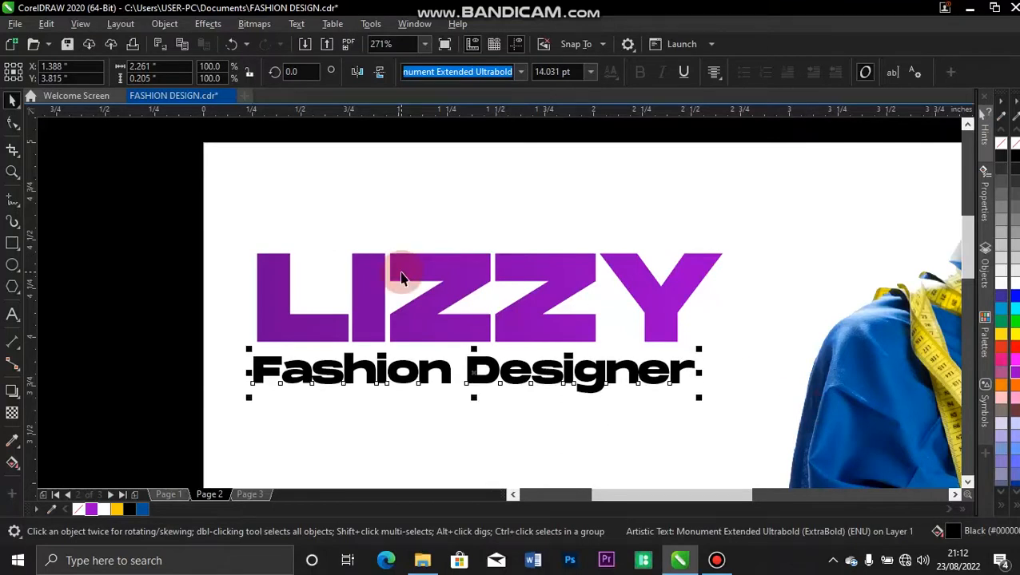
key(Right)
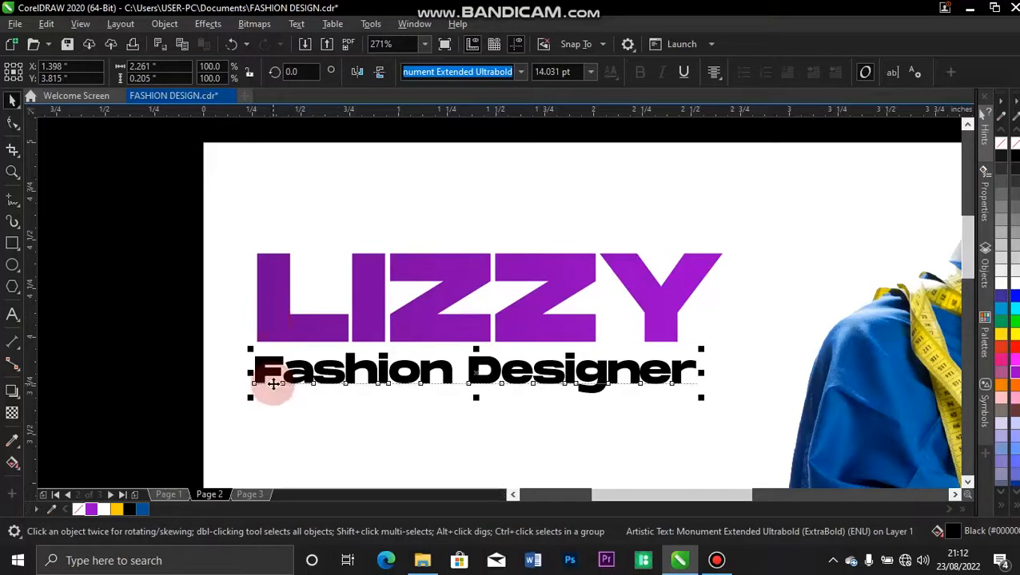
Left-align Fashion Designer with the LIZZY heading.
shift+click(271, 288)
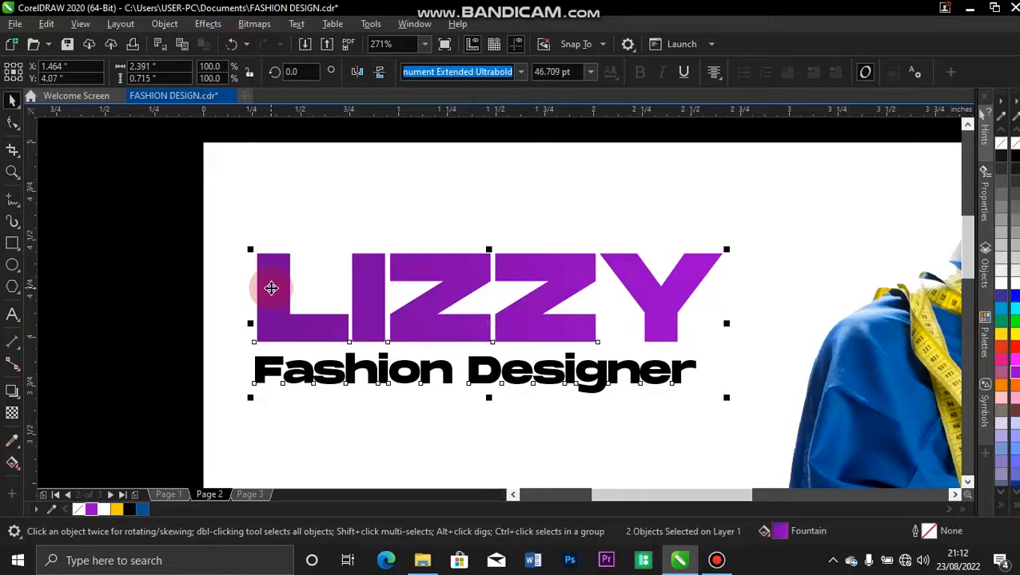
key(l)
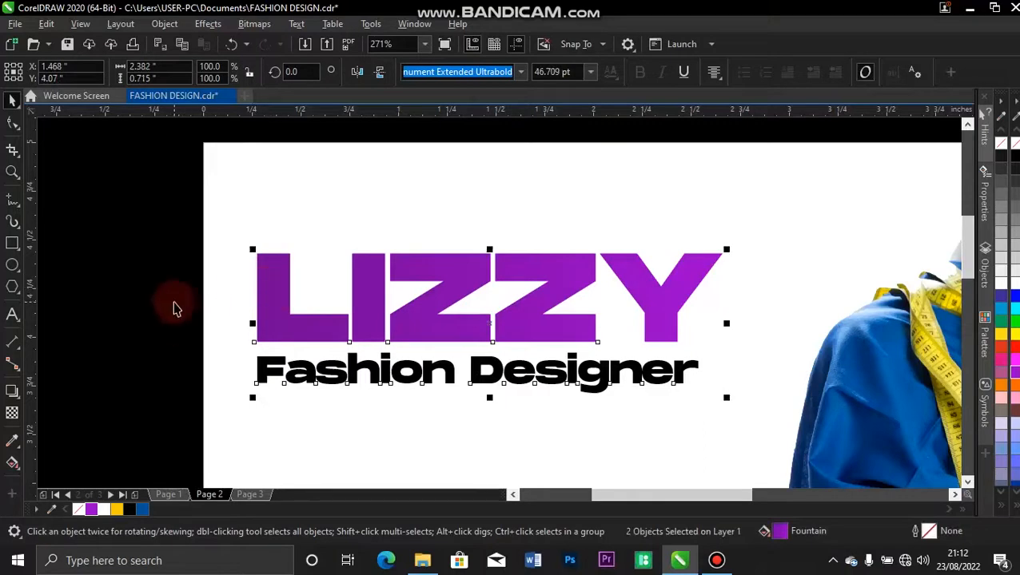
click(164, 227)
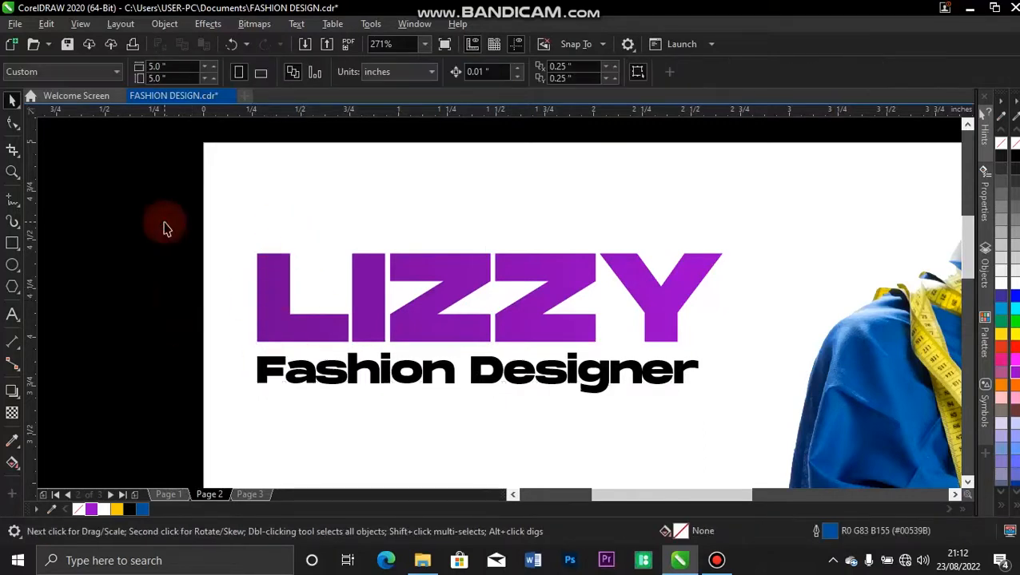
key(F4)
Move the cloth photo from the collage onto the flyer and enlarge it over the heading area.
drag(581, 293, 636, 409)
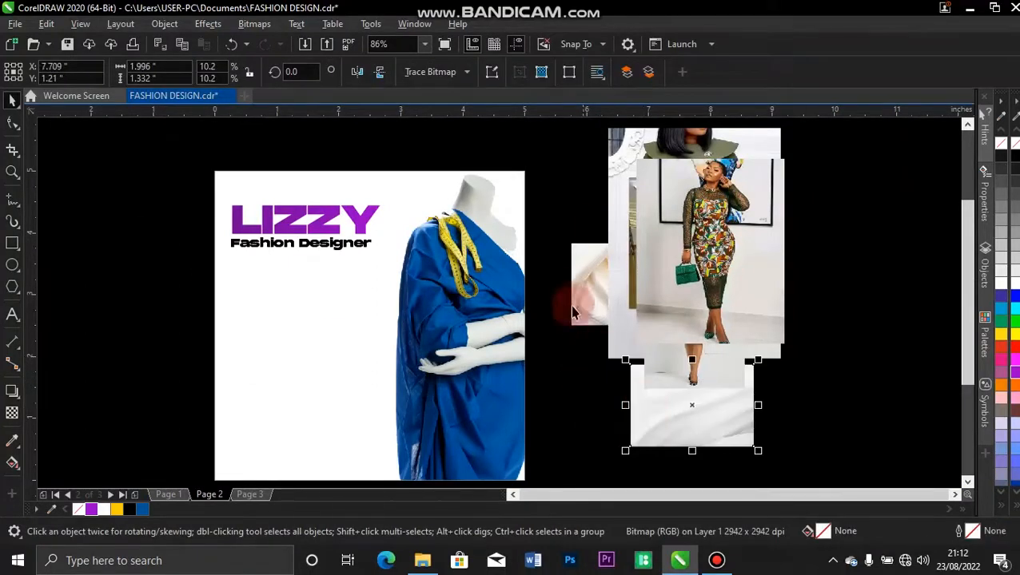
drag(581, 291, 356, 298)
drag(472, 246, 544, 183)
drag(397, 279, 336, 254)
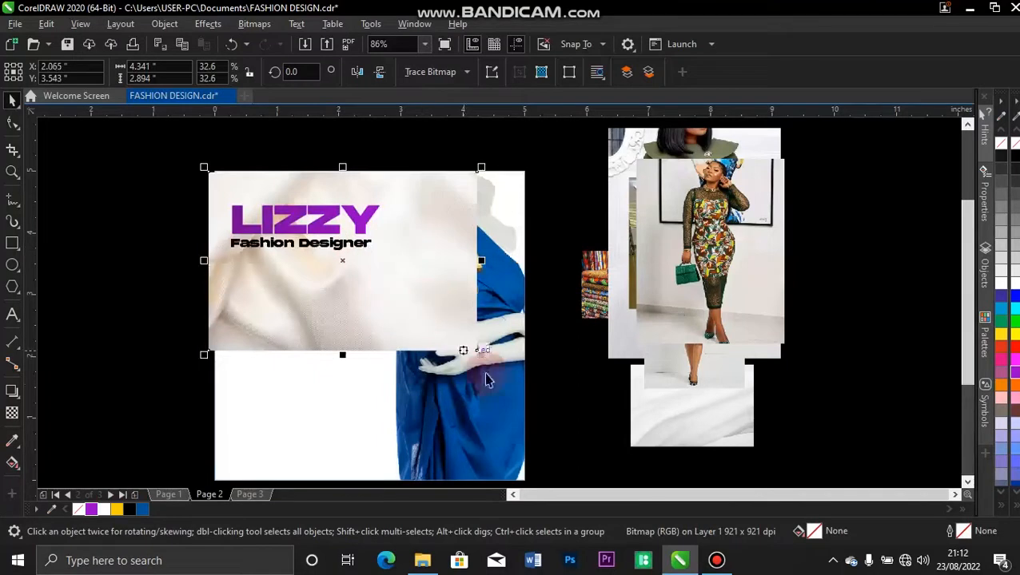
drag(480, 355, 537, 389)
drag(439, 314, 438, 301)
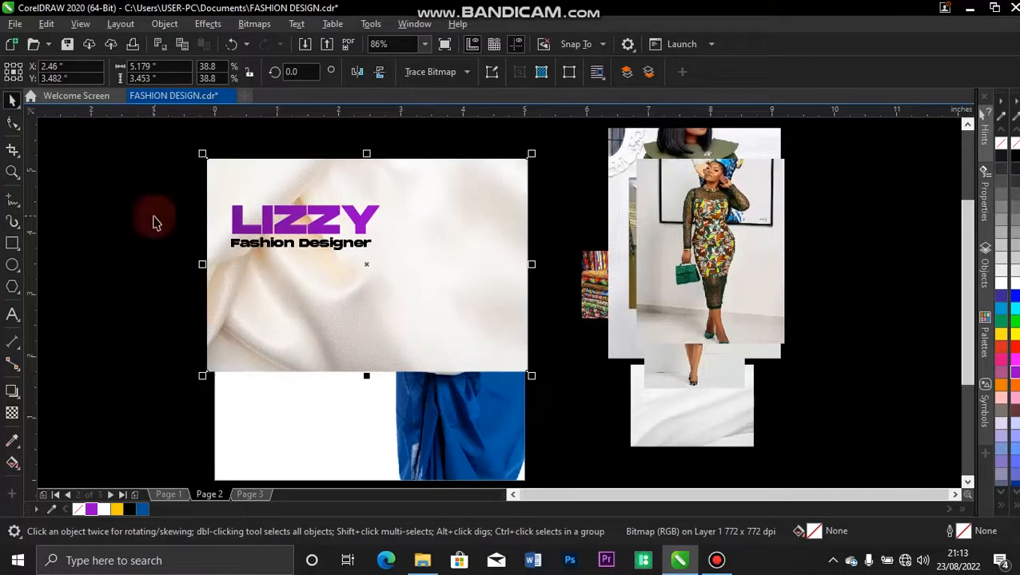
Give the cloth photo a linear fountain transparency that fades out toward the top.
click(12, 415)
drag(372, 236, 374, 346)
drag(373, 234, 374, 223)
drag(374, 346, 376, 326)
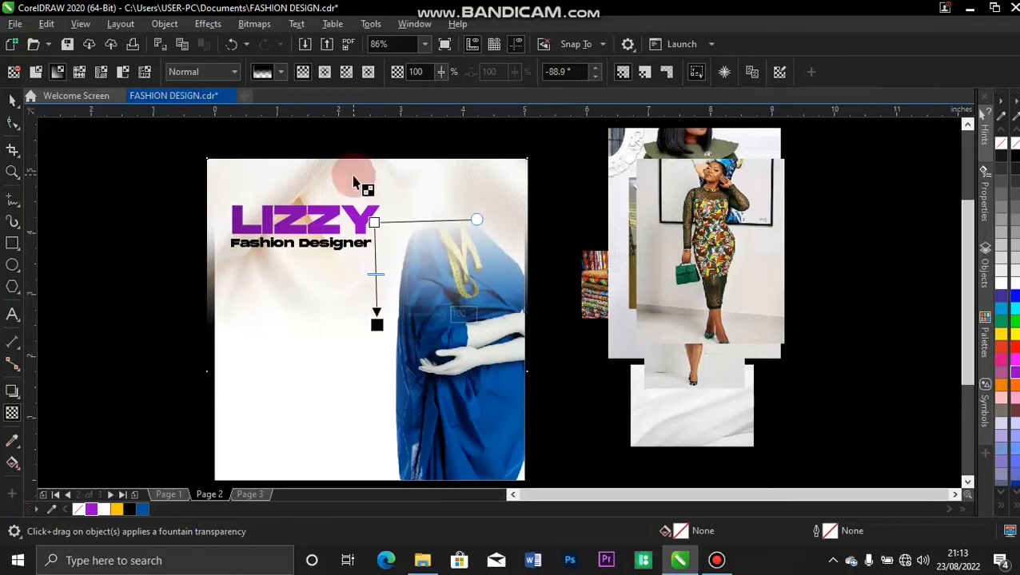
click(14, 97)
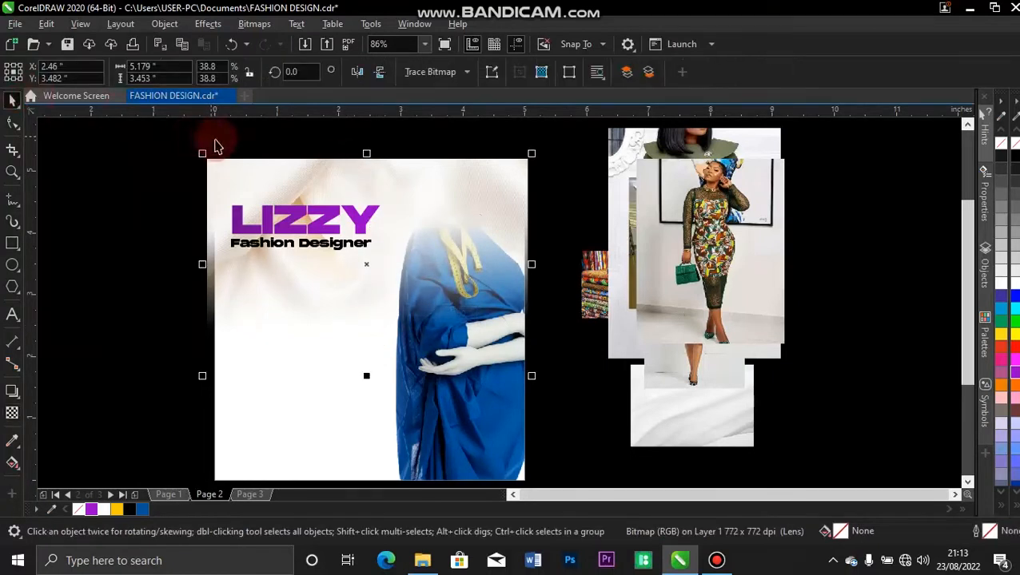
PowerClip the mannequin photo into the white square frame and slightly shrink LIZZY and its subtitle.
right_click(229, 163)
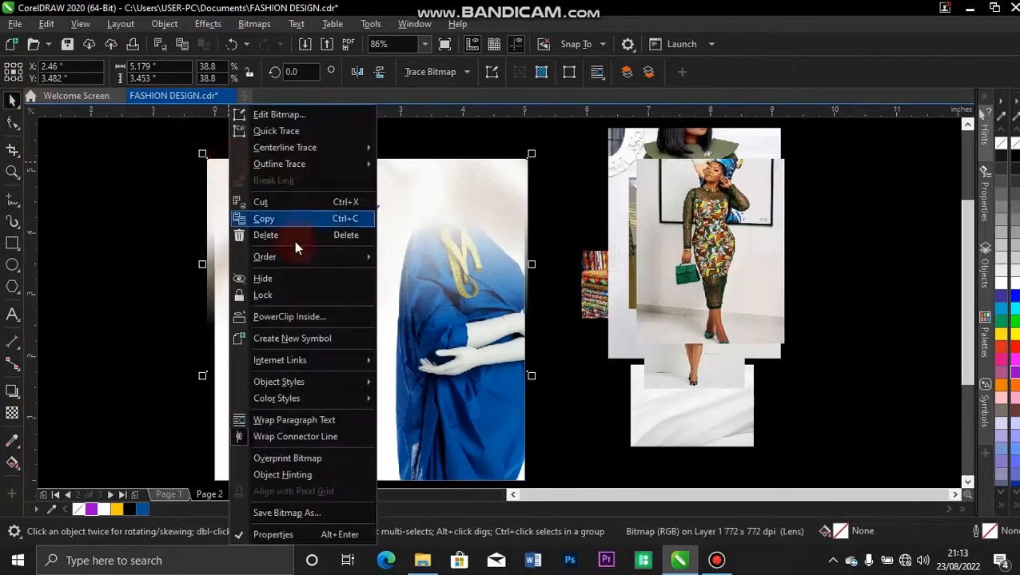
click(292, 318)
click(263, 414)
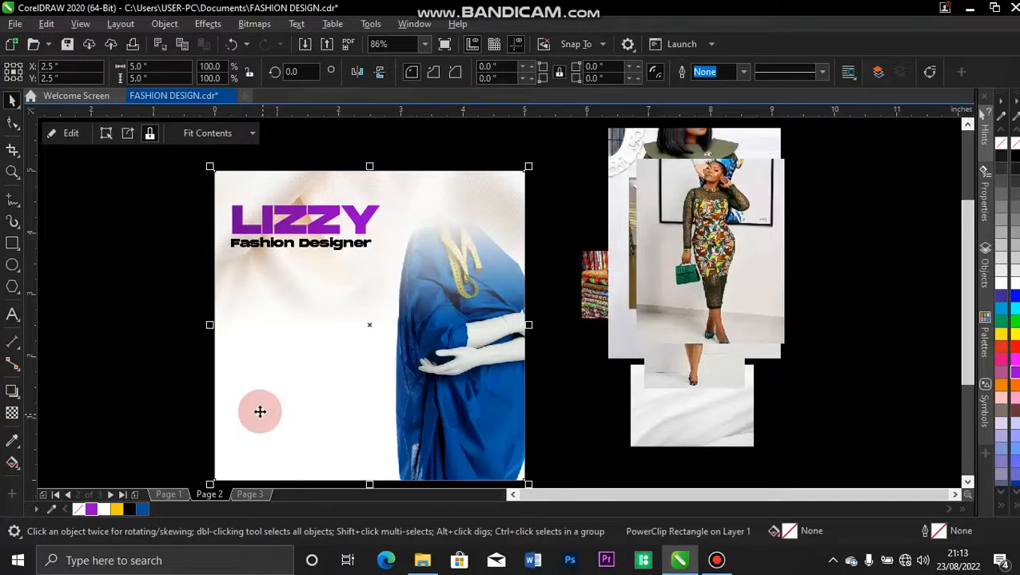
drag(206, 182, 407, 280)
drag(384, 196, 376, 198)
Inside the PowerClip frame, bring the blue-dress photo to the front.
click(437, 302)
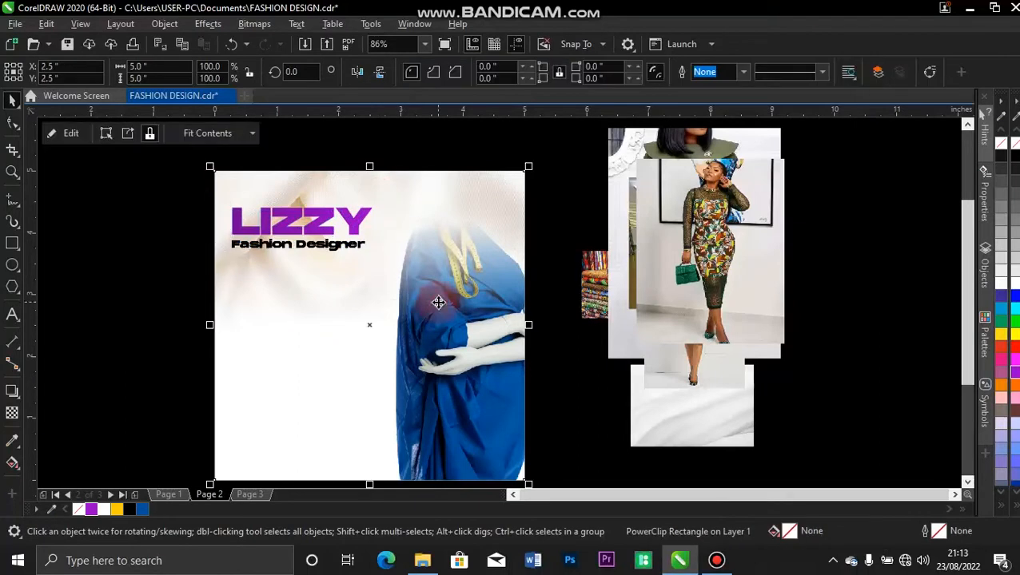
click(70, 134)
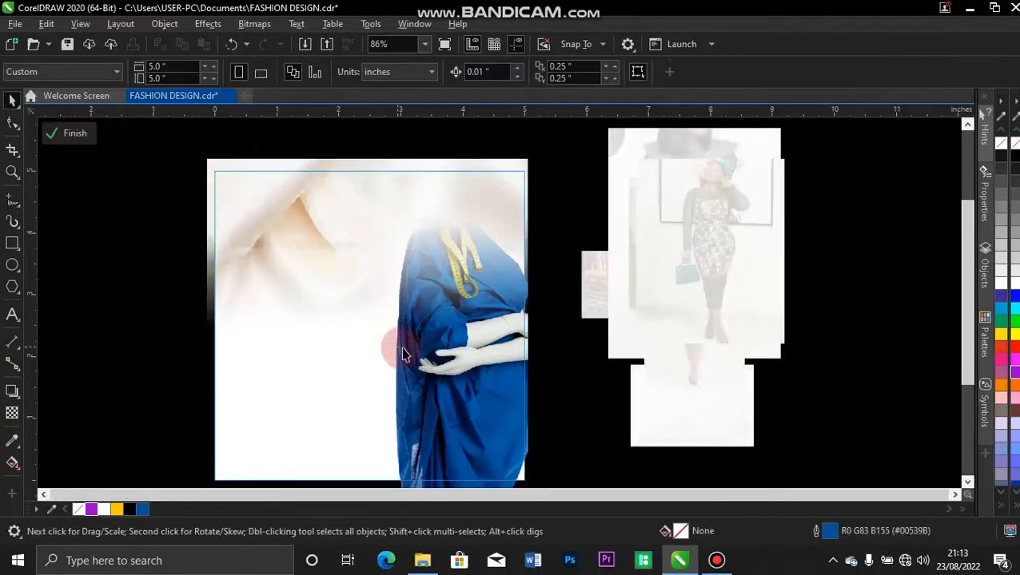
click(473, 402)
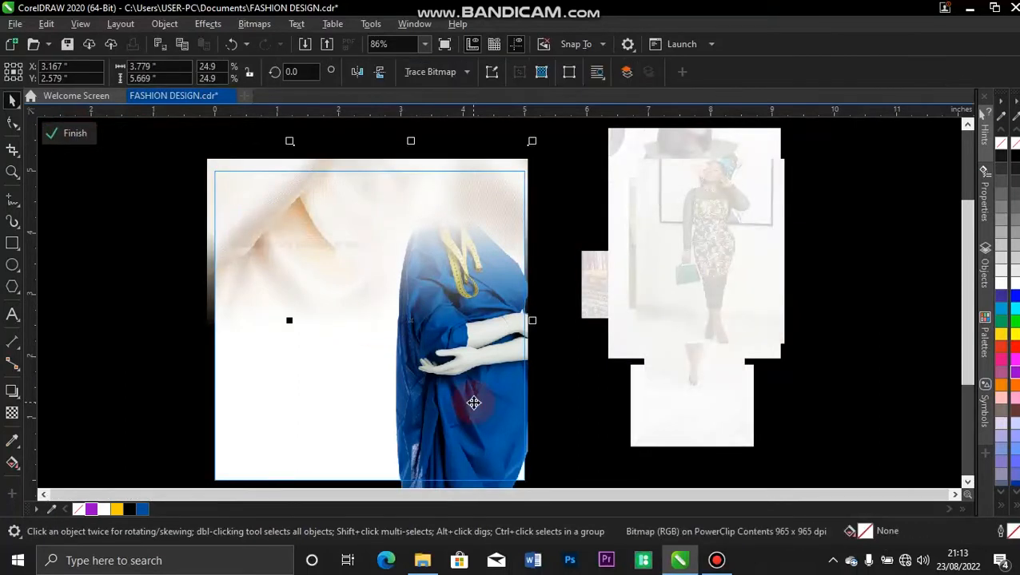
key(shift+Page_Up)
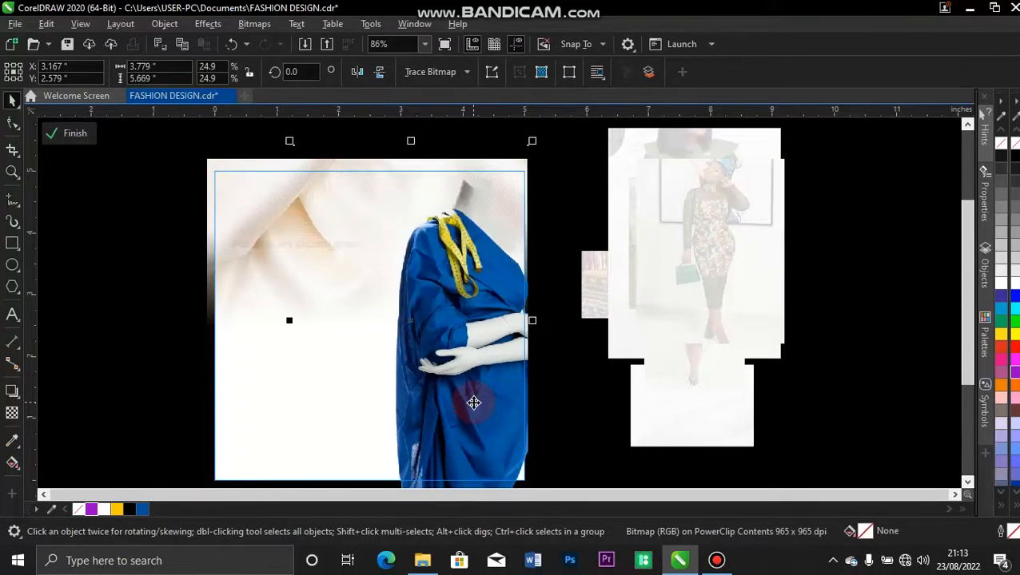
click(75, 133)
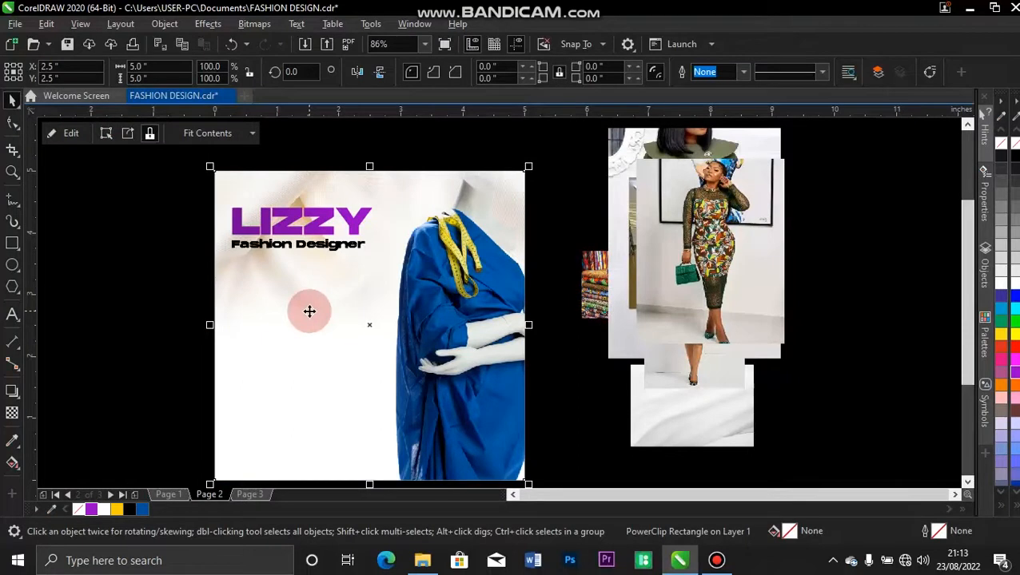
click(182, 282)
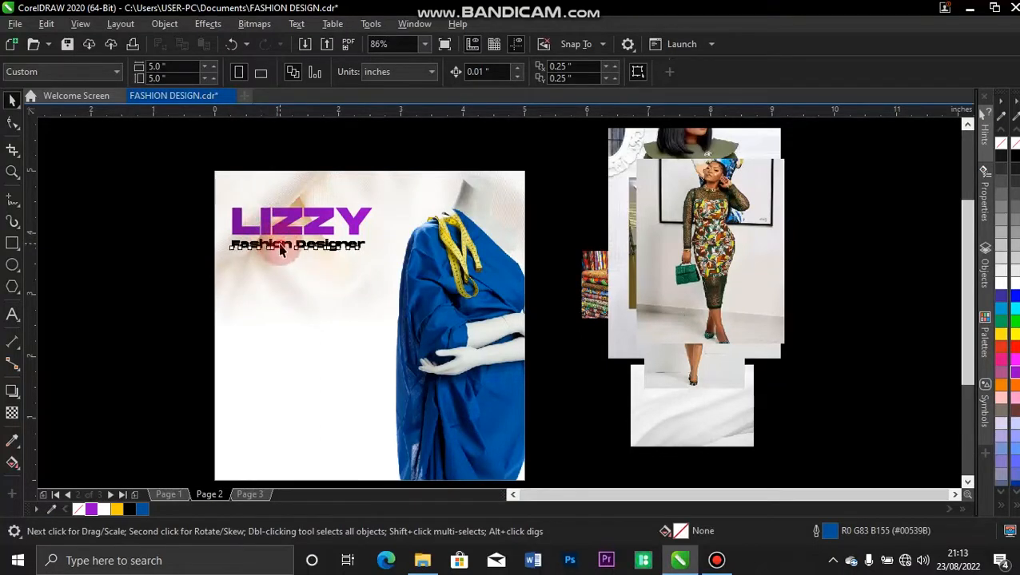
click(280, 246)
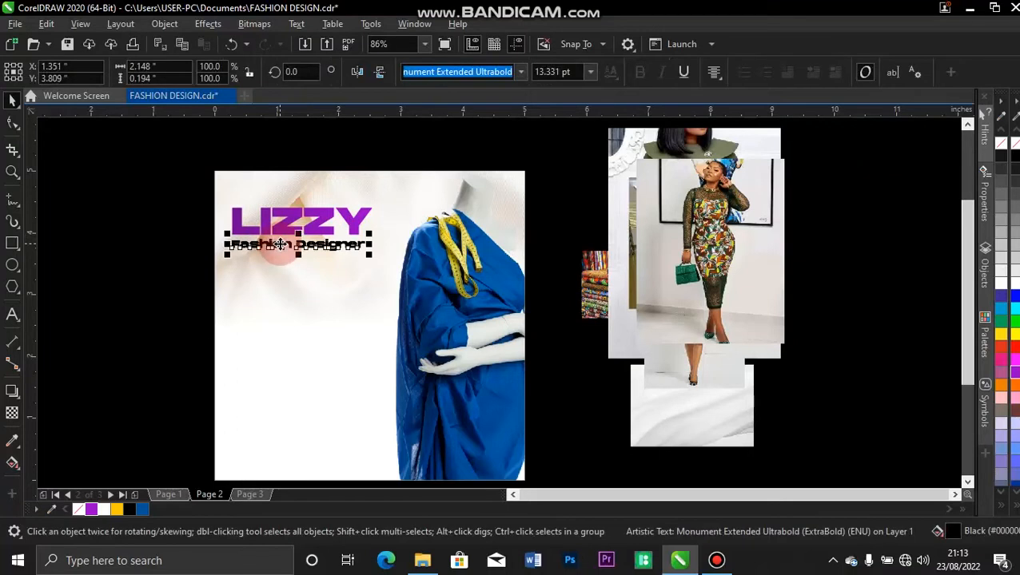
click(113, 313)
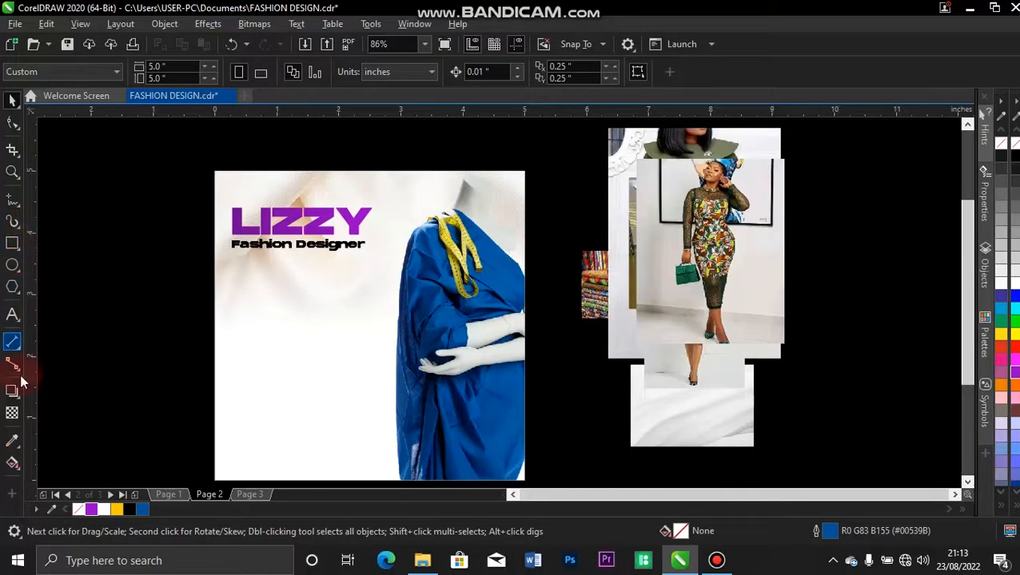
Type the business address line below the subtitle and set it in Calibri.
click(12, 316)
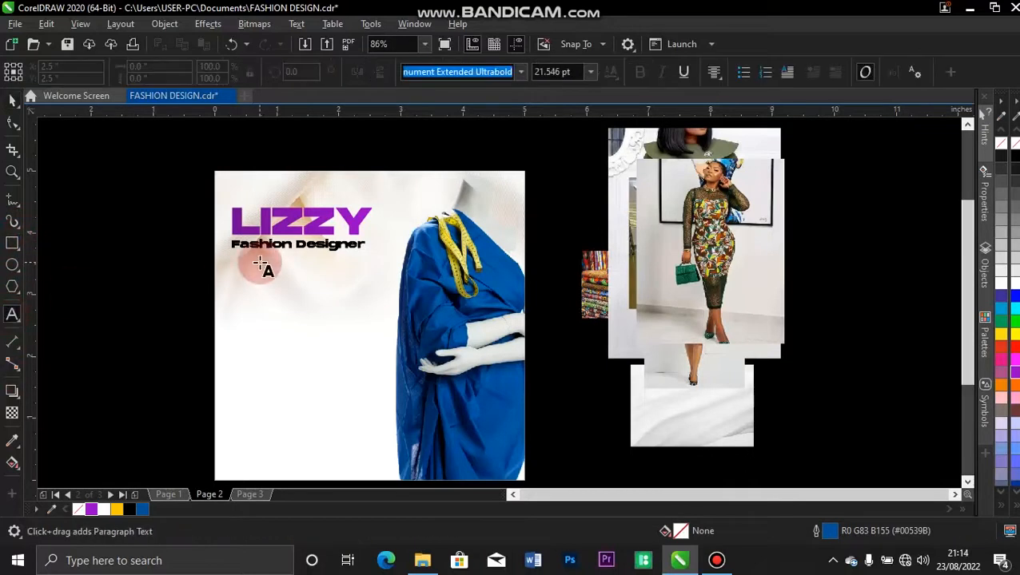
click(259, 266)
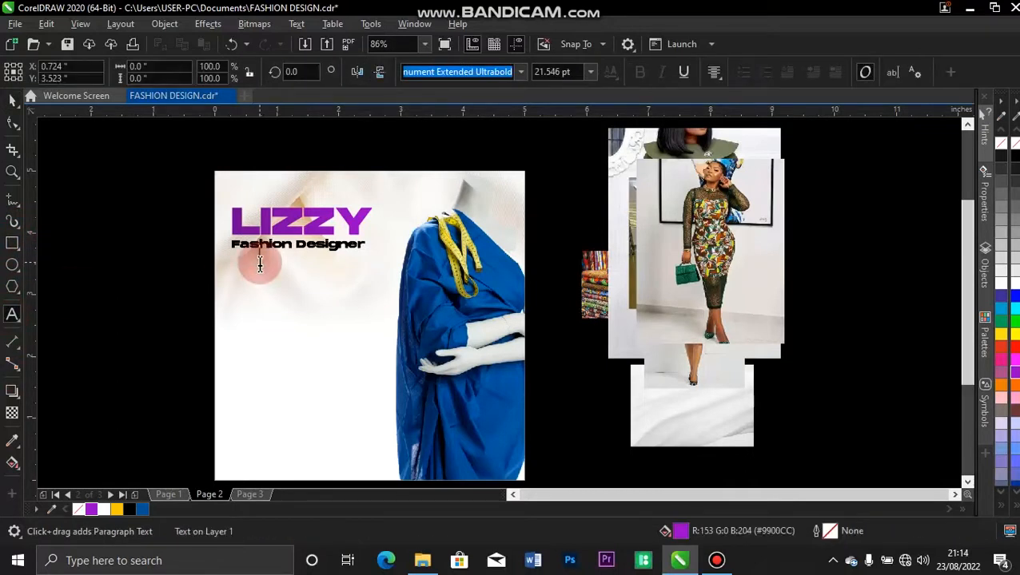
click(259, 277)
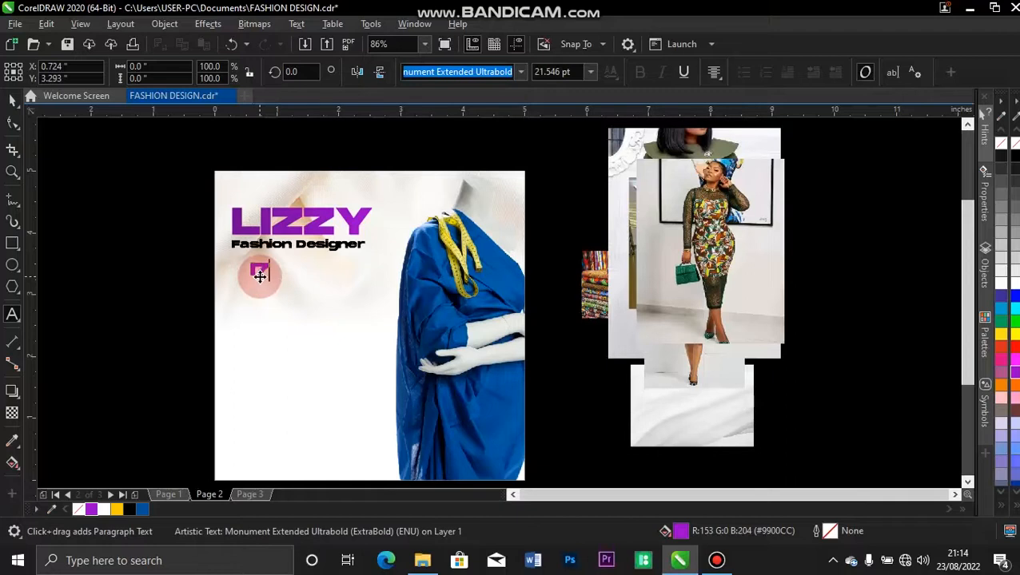
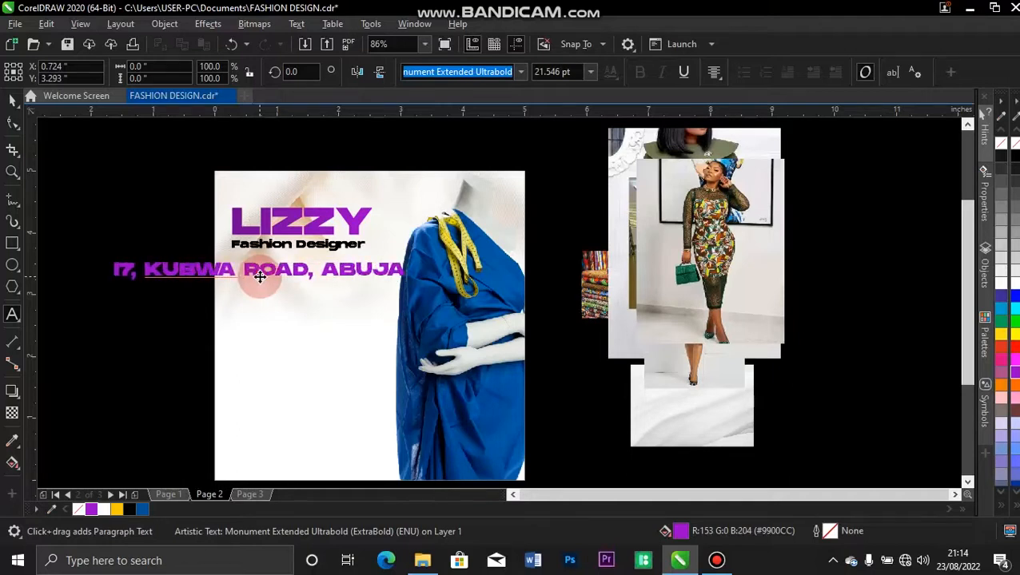
click(12, 98)
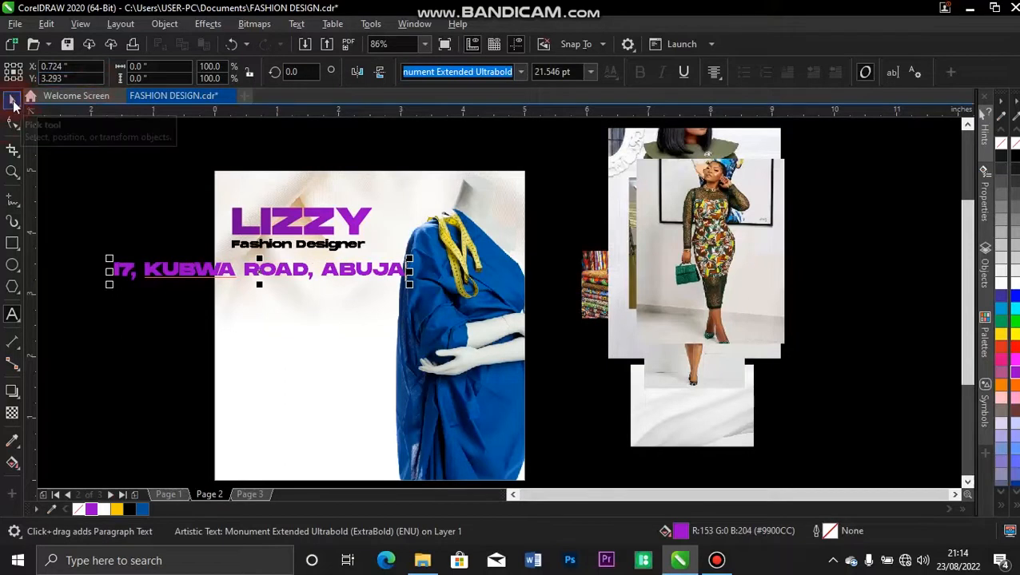
click(12, 100)
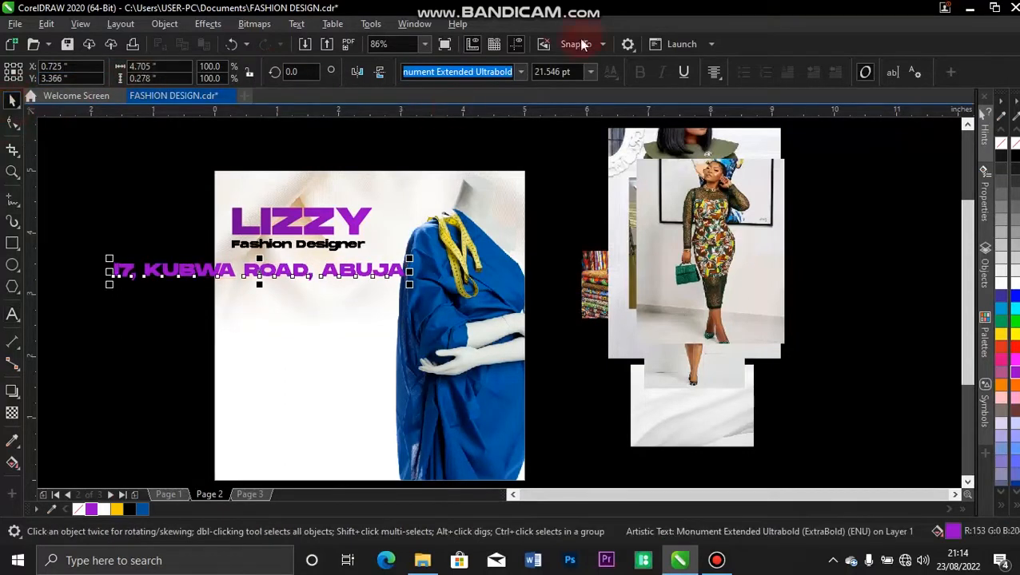
click(519, 71)
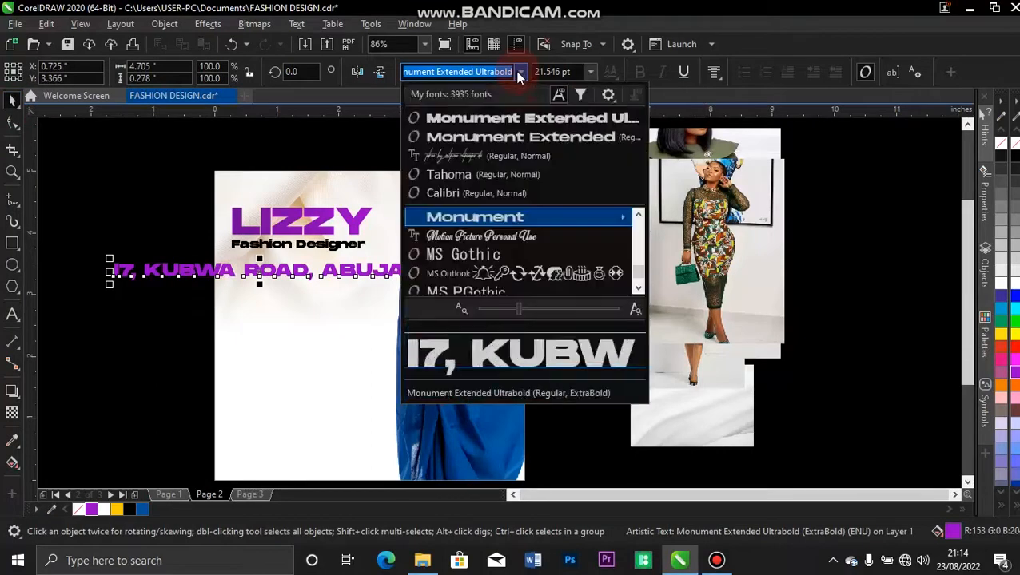
click(482, 193)
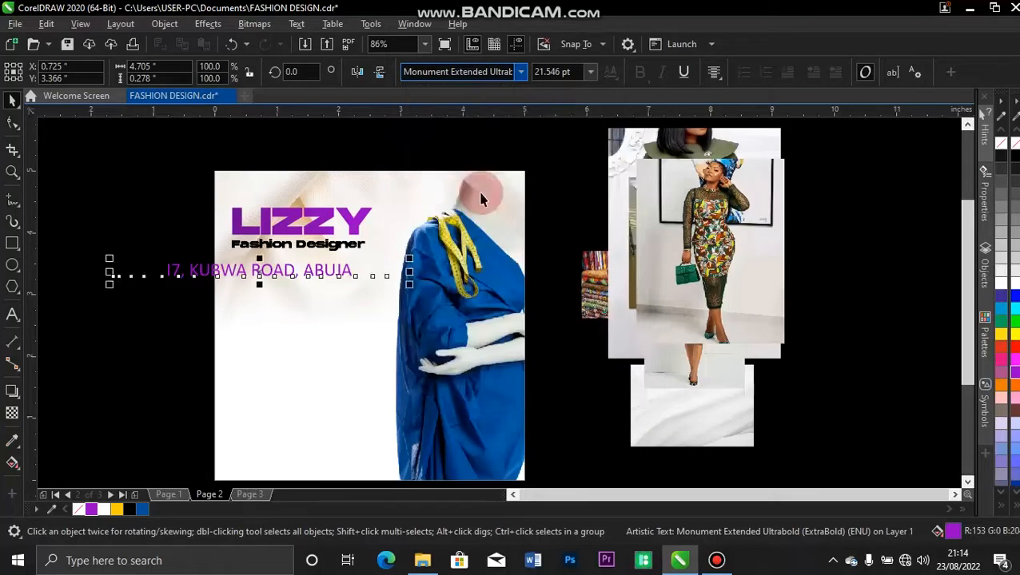
Convert the address line to Title Case.
double_click(260, 272)
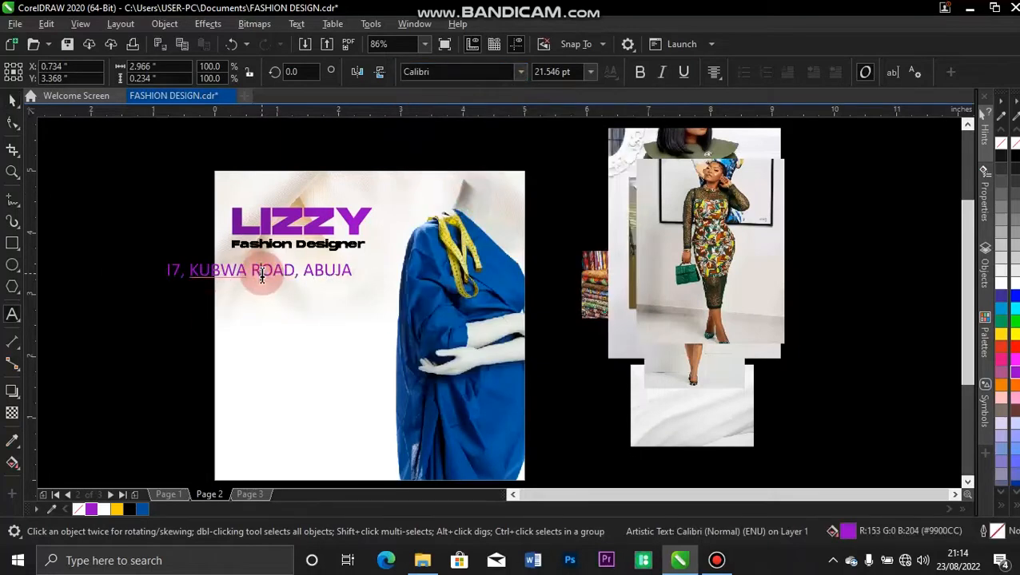
key(ctrl+a)
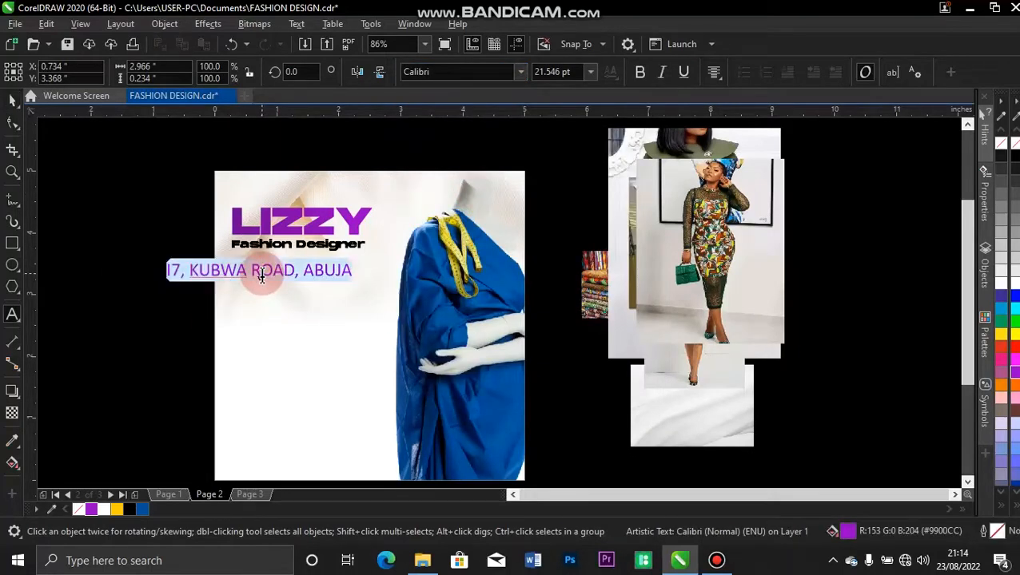
key(shift+F3)
click(454, 278)
click(492, 325)
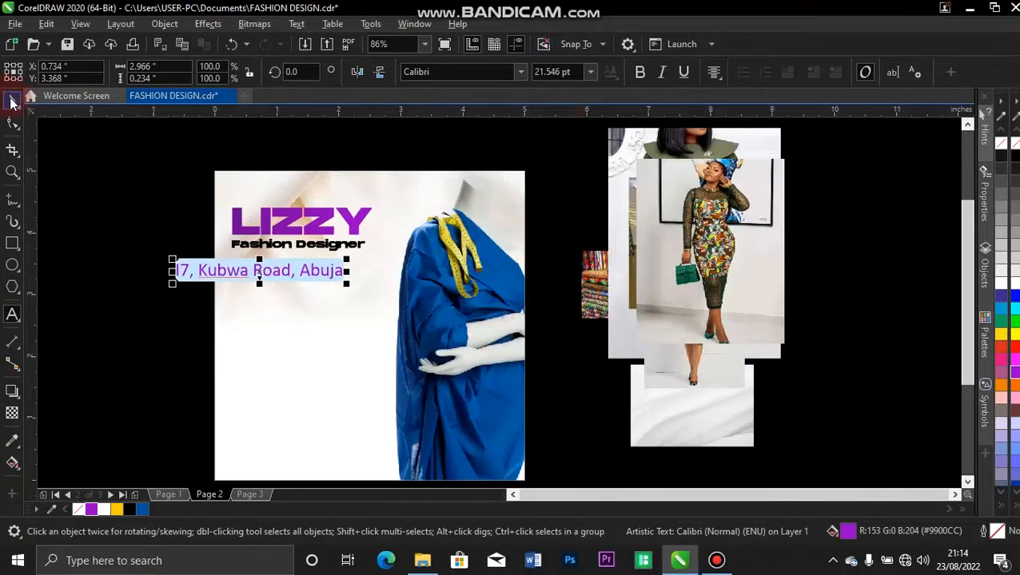
Make the address text bold and black, and shrink it to about half size.
click(12, 101)
click(642, 71)
click(186, 206)
click(183, 277)
drag(164, 256, 177, 266)
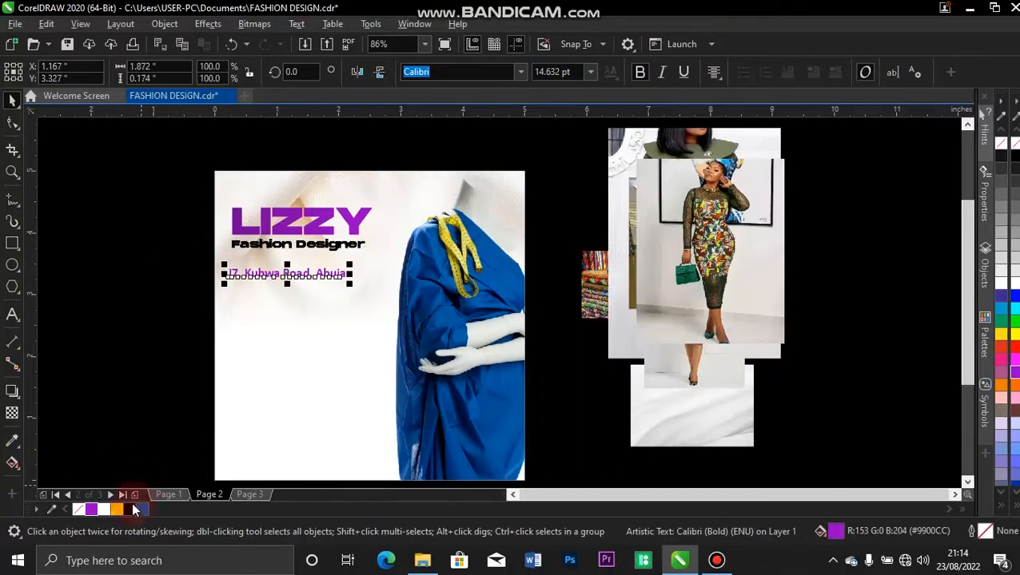
click(131, 512)
click(191, 292)
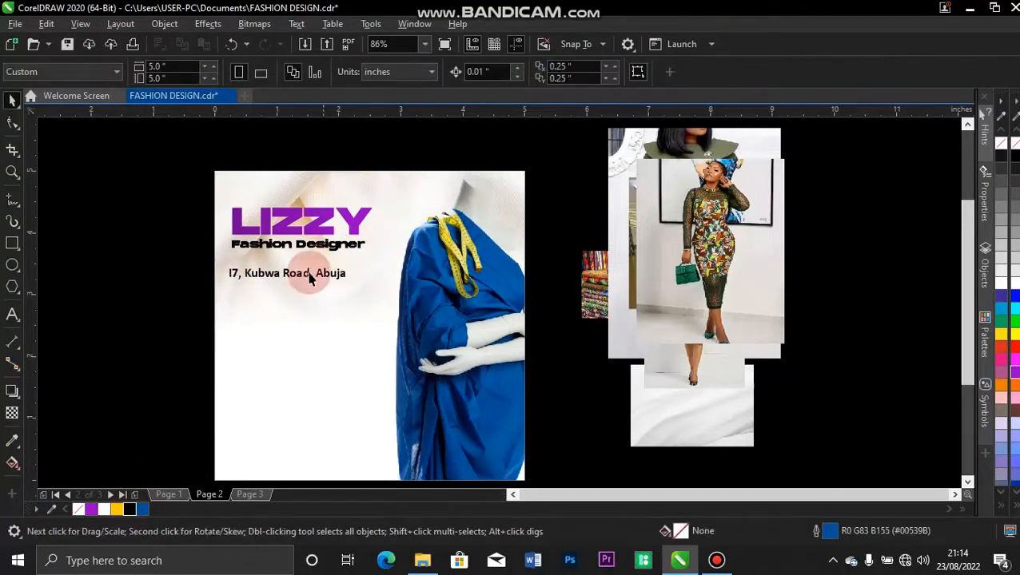
drag(307, 274, 315, 264)
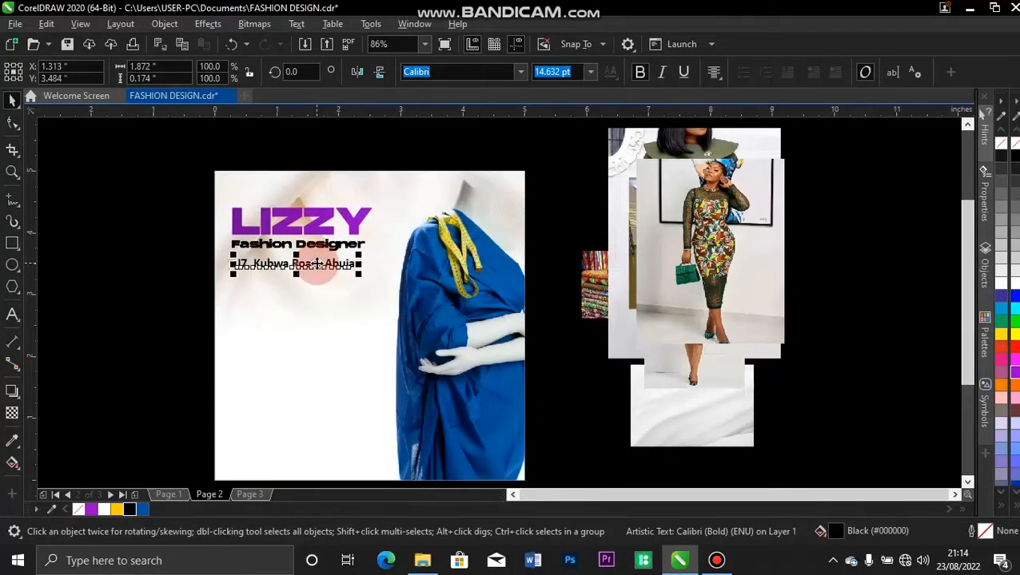
Shrink the address slightly more and move it up under the subtitle.
key(z)
drag(201, 163, 406, 313)
key(space)
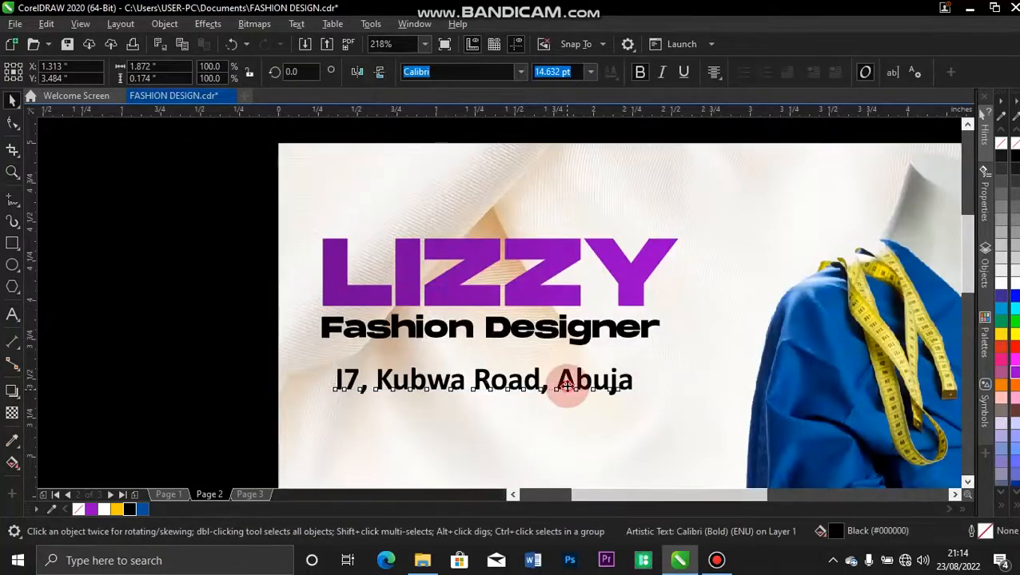
click(564, 385)
click(614, 376)
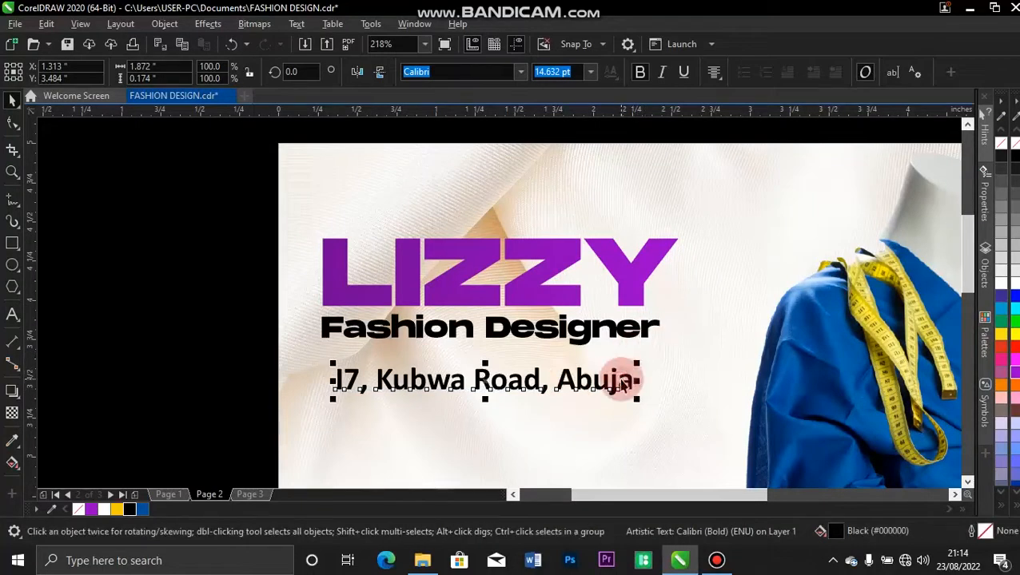
drag(637, 363, 605, 356)
drag(524, 382, 523, 368)
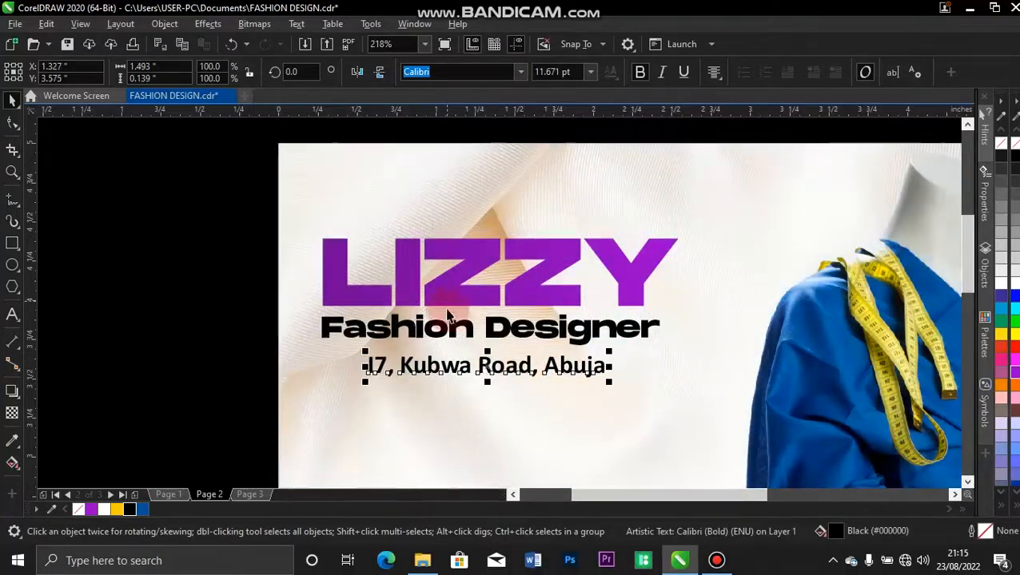
Rescale LIZZY and the subtitle, then centre the address line under LIZZY.
drag(247, 196, 658, 341)
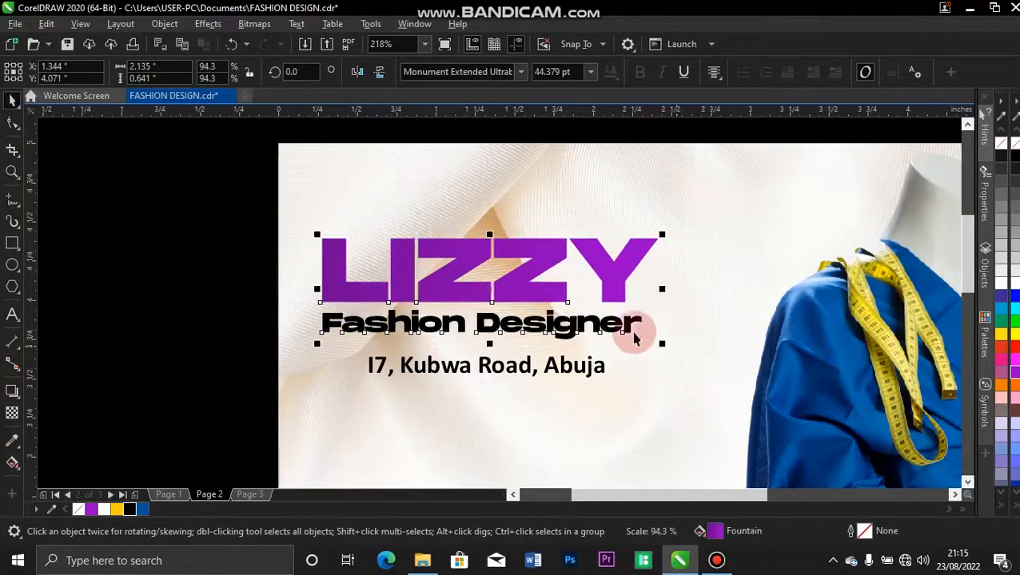
mouse_move(493, 292)
mouse_down()
mouse_move(515, 299)
mouse_move(499, 300)
mouse_up()
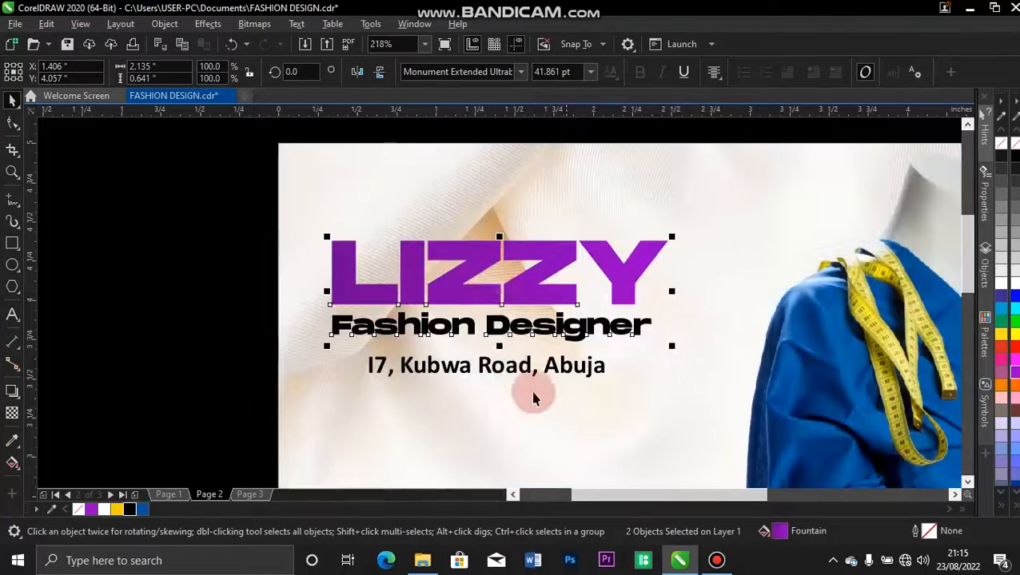
drag(514, 375, 513, 366)
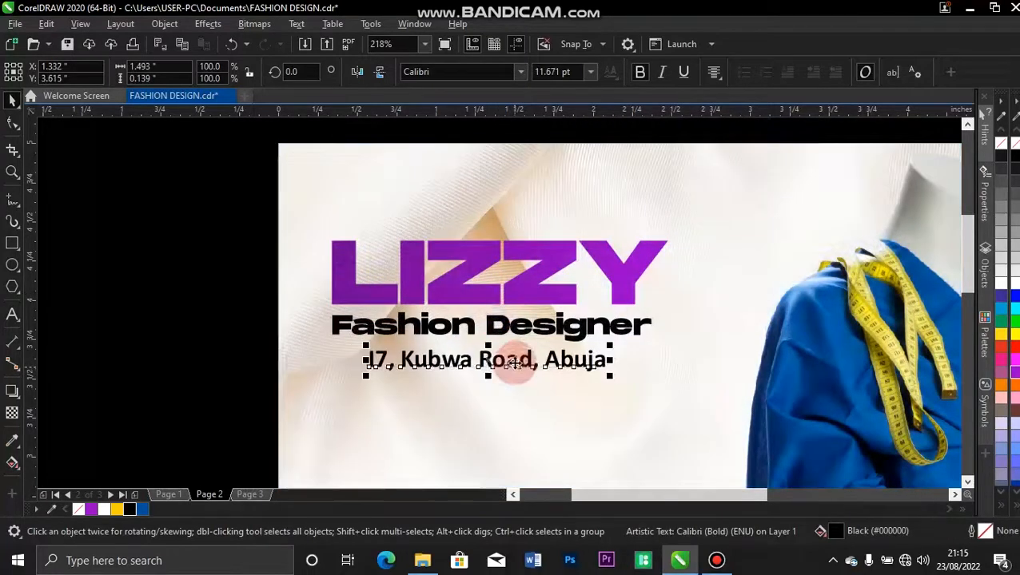
shift+click(481, 294)
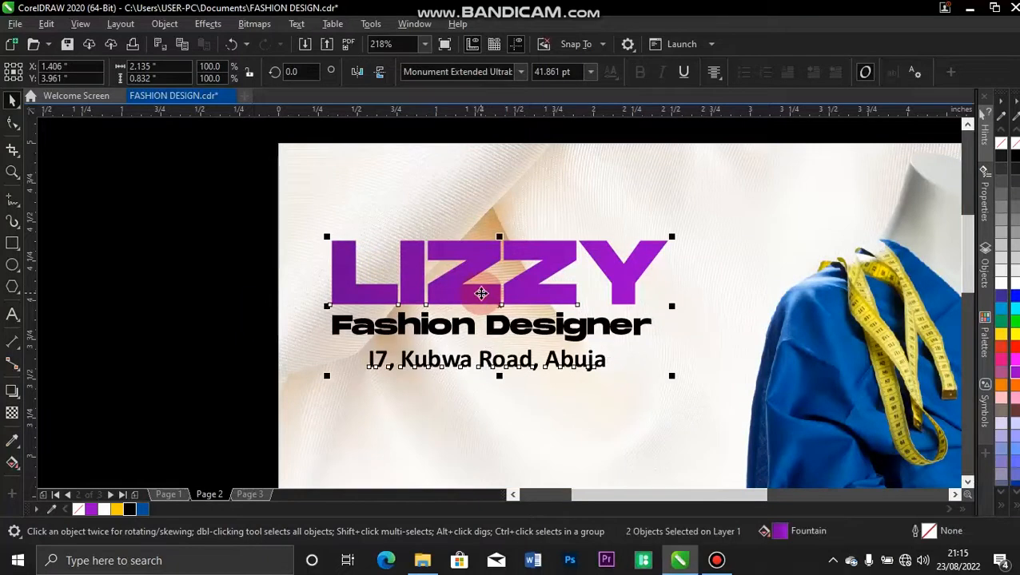
key(c)
click(209, 293)
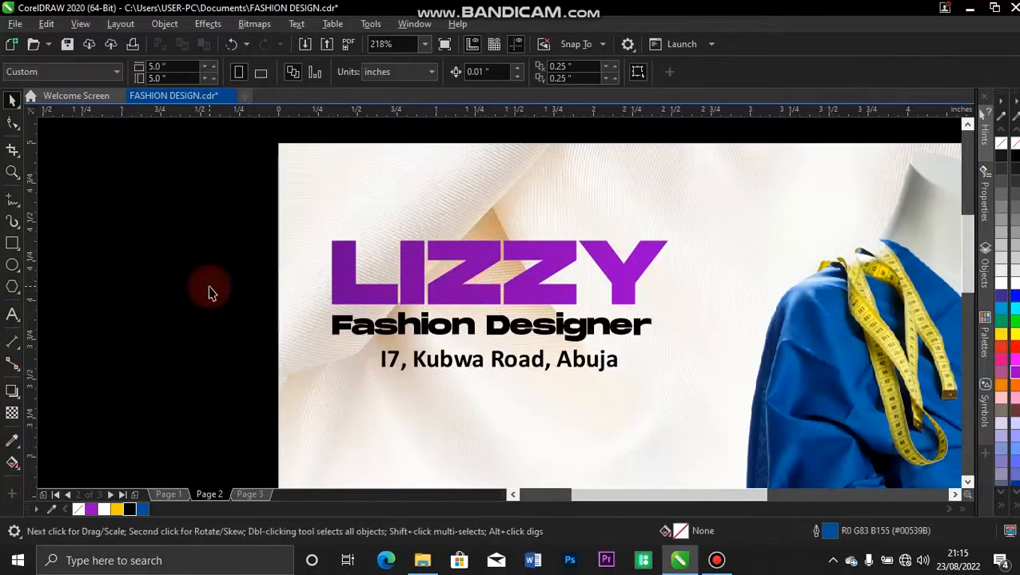
key(F4)
Draw a 0.533-inch square and duplicate it into a row of four.
click(12, 244)
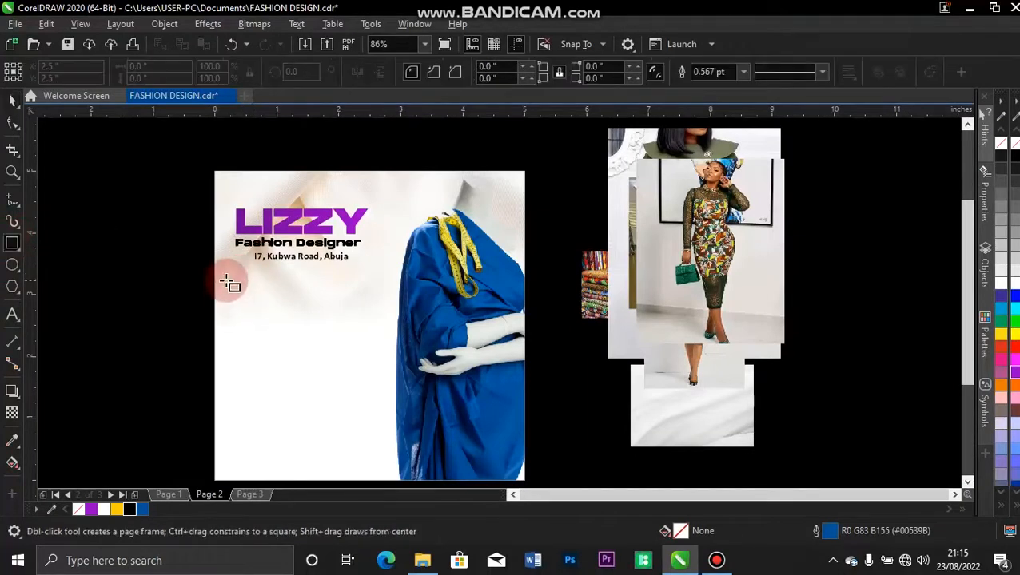
drag(225, 281, 261, 314)
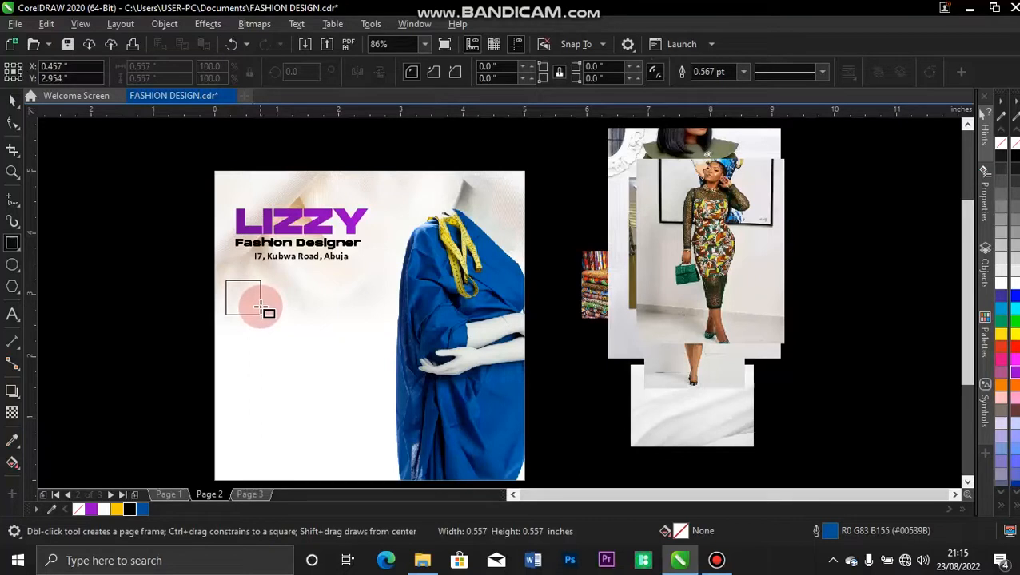
mouse_move(260, 315)
mouse_down()
mouse_move(249, 297)
mouse_move(265, 302)
mouse_up()
key(space)
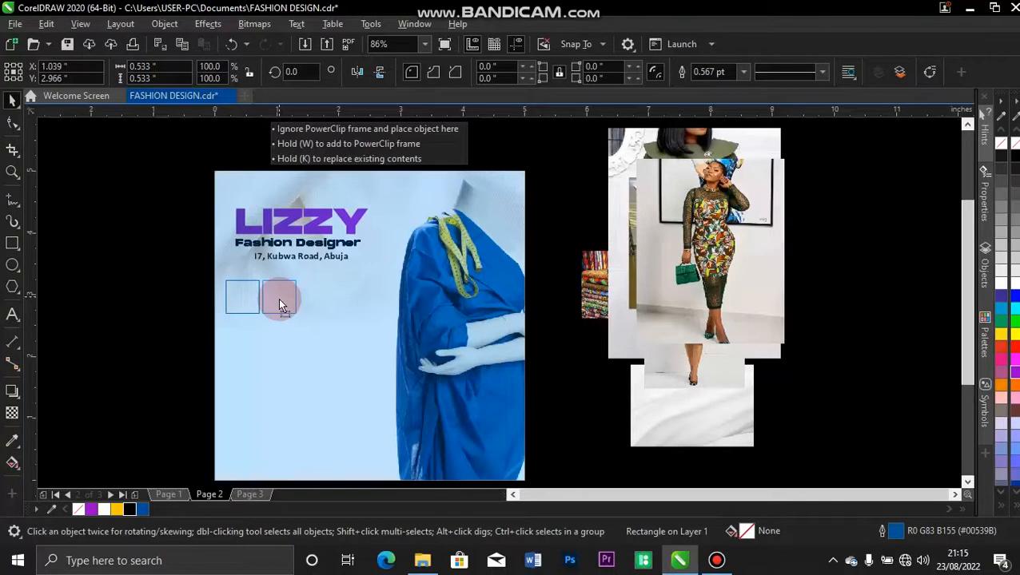
drag(278, 298, 279, 299)
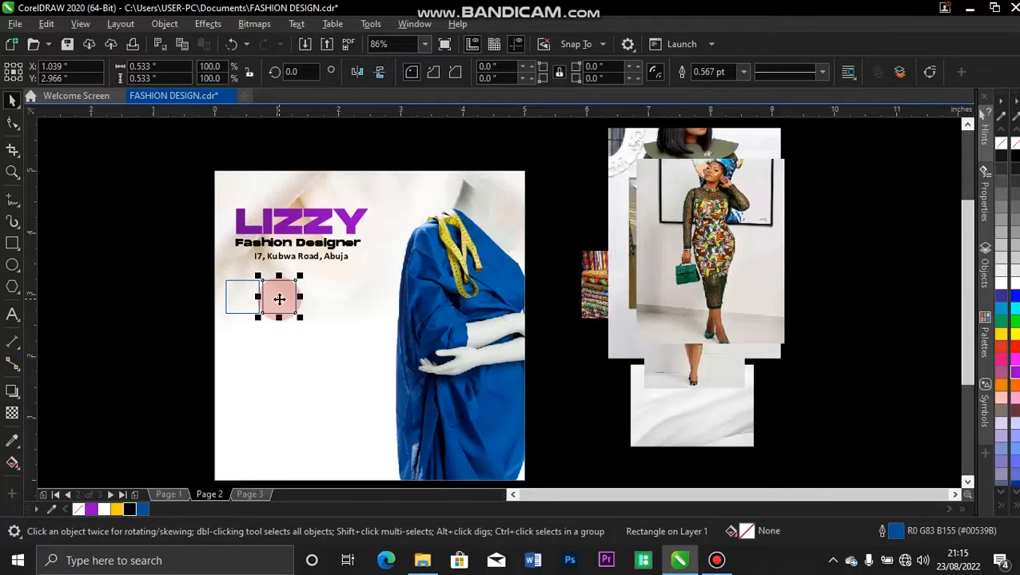
key(ctrl+d)
key(ctrl+d)
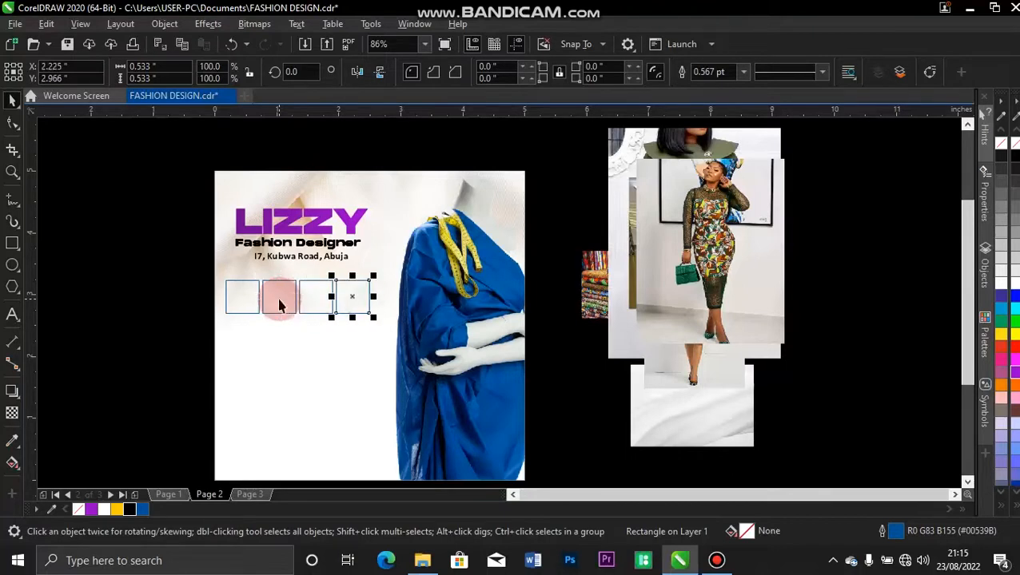
Copy the row of four squares down to form a second row.
drag(204, 272, 391, 334)
drag(301, 296, 296, 335)
click(168, 255)
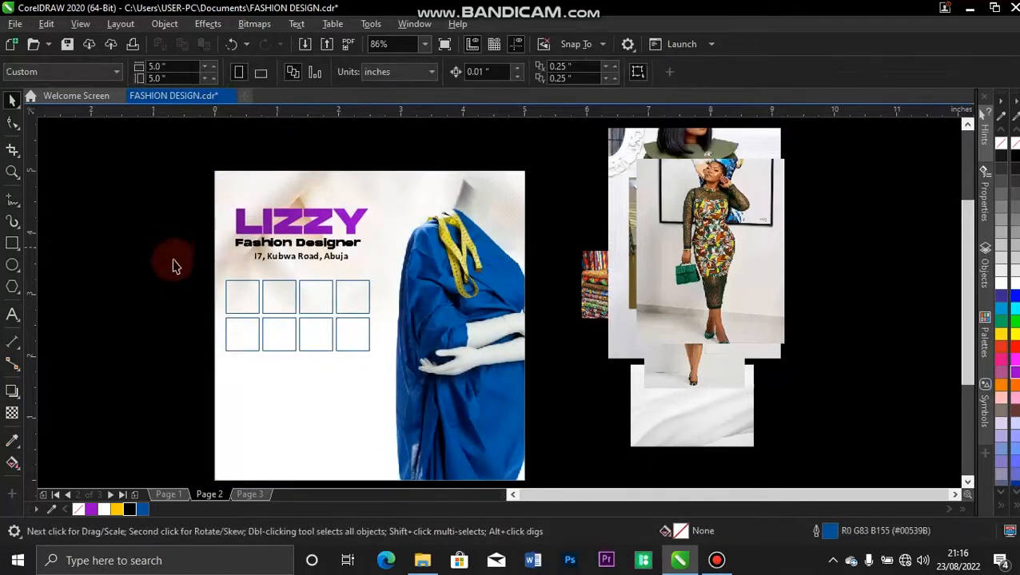
Group the eight squares and left-align the grid with LIZZY.
drag(188, 254, 390, 360)
key(ctrl+g)
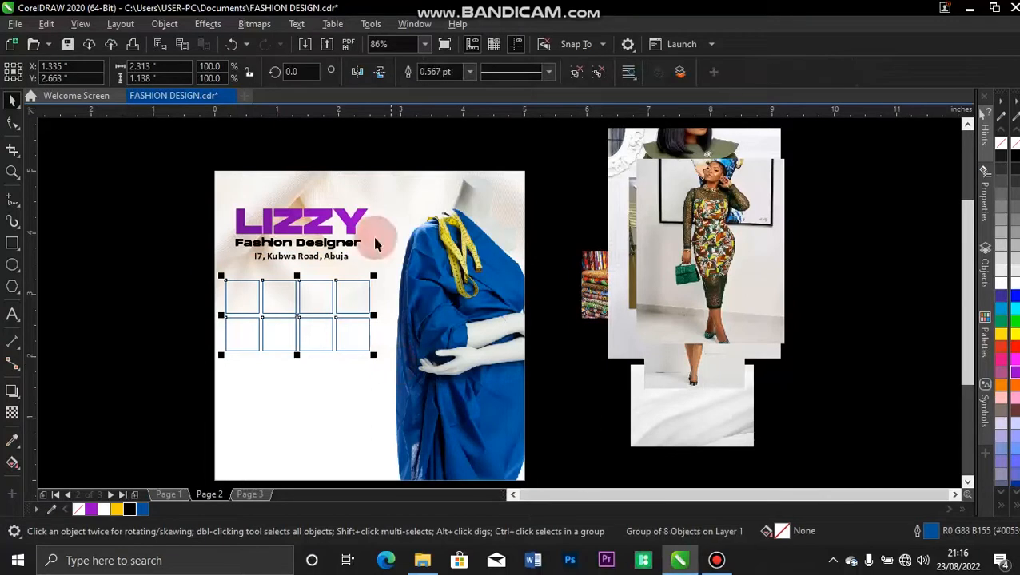
shift+click(238, 231)
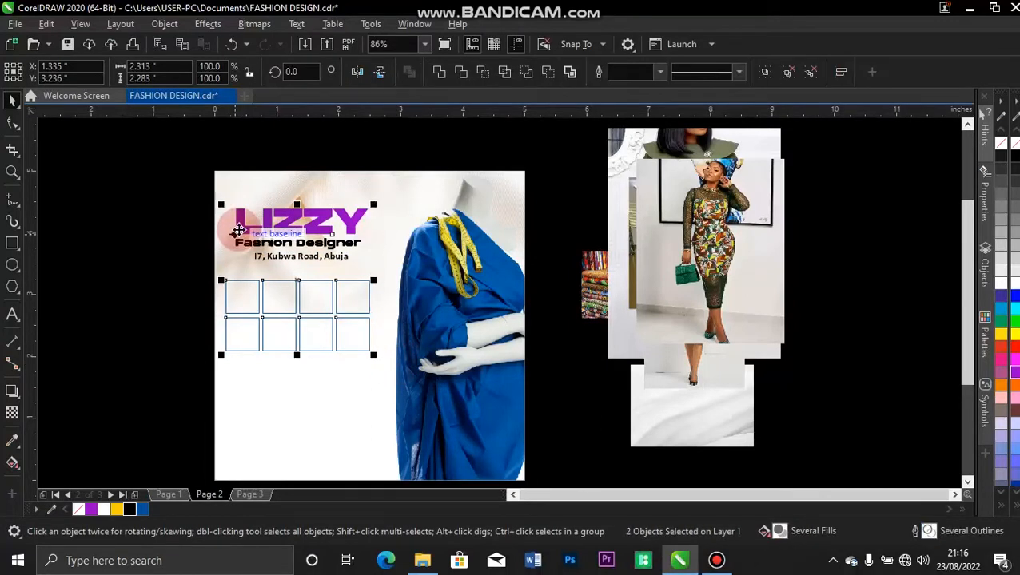
key(l)
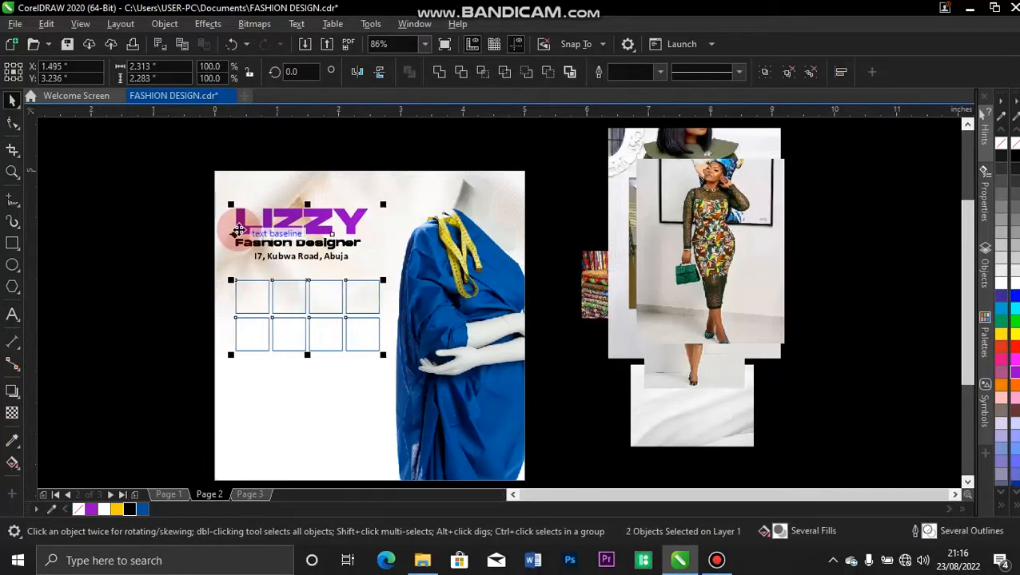
click(154, 286)
click(304, 295)
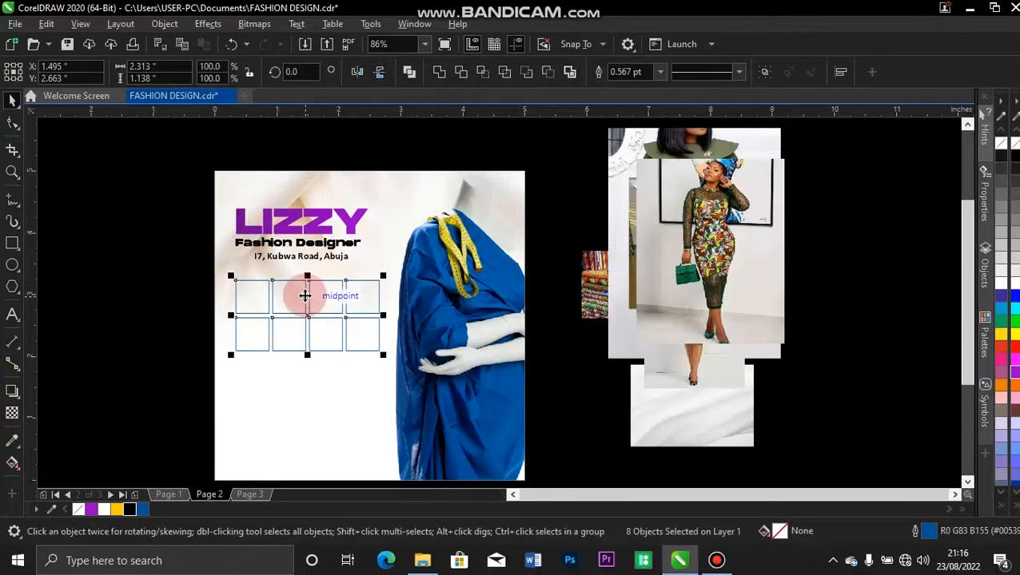
click(171, 321)
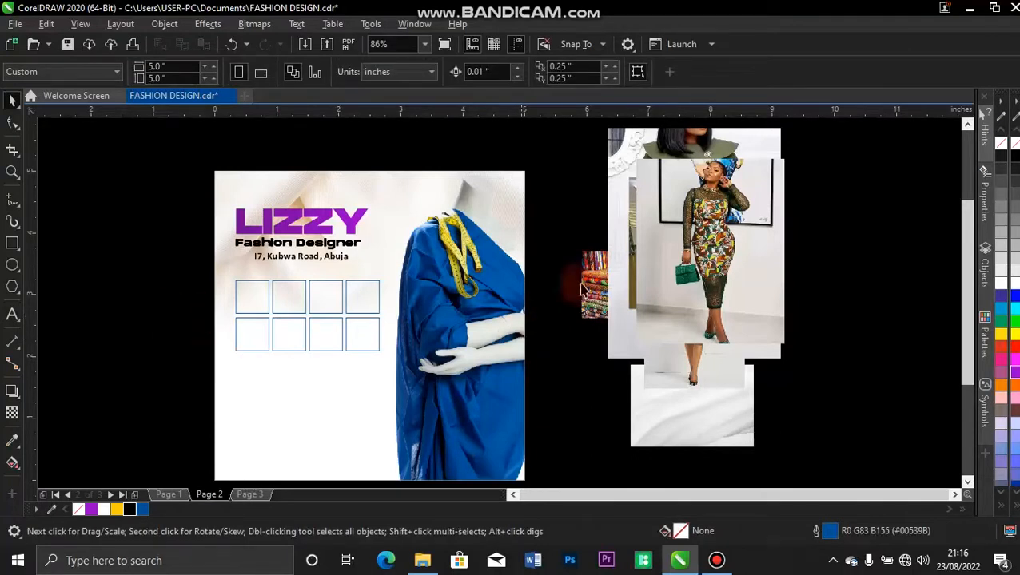
Spread out the loose photos and PowerClip the mannequin photo into the first grid cell.
drag(665, 259, 771, 315)
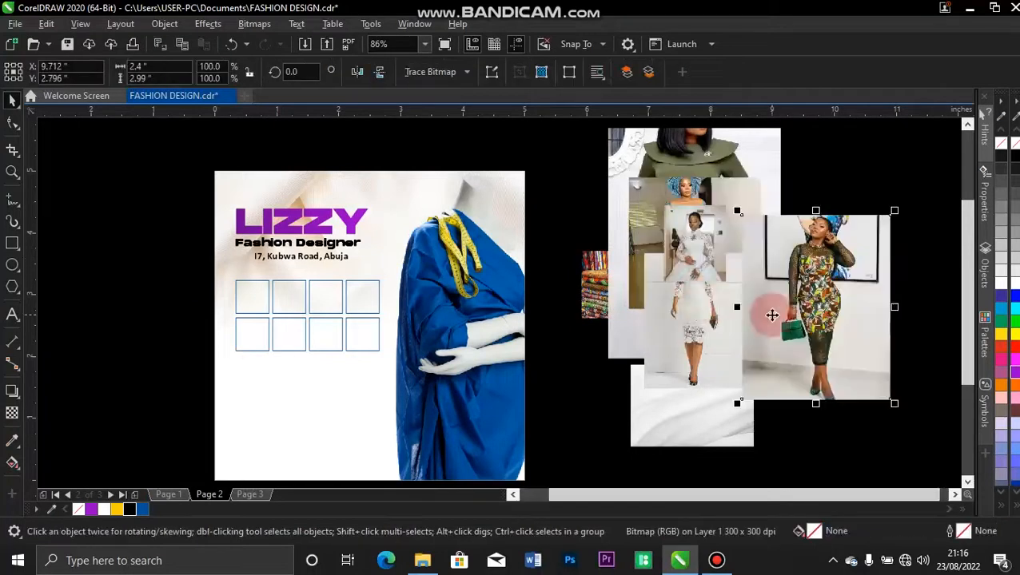
drag(692, 279, 768, 288)
drag(677, 214, 784, 304)
drag(675, 214, 760, 308)
drag(661, 215, 769, 275)
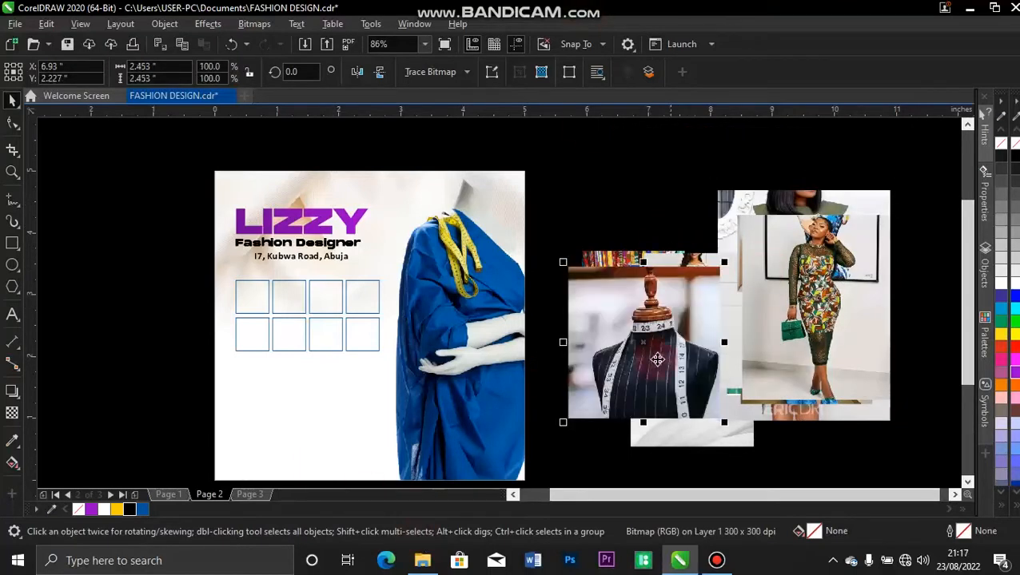
drag(656, 360, 655, 362)
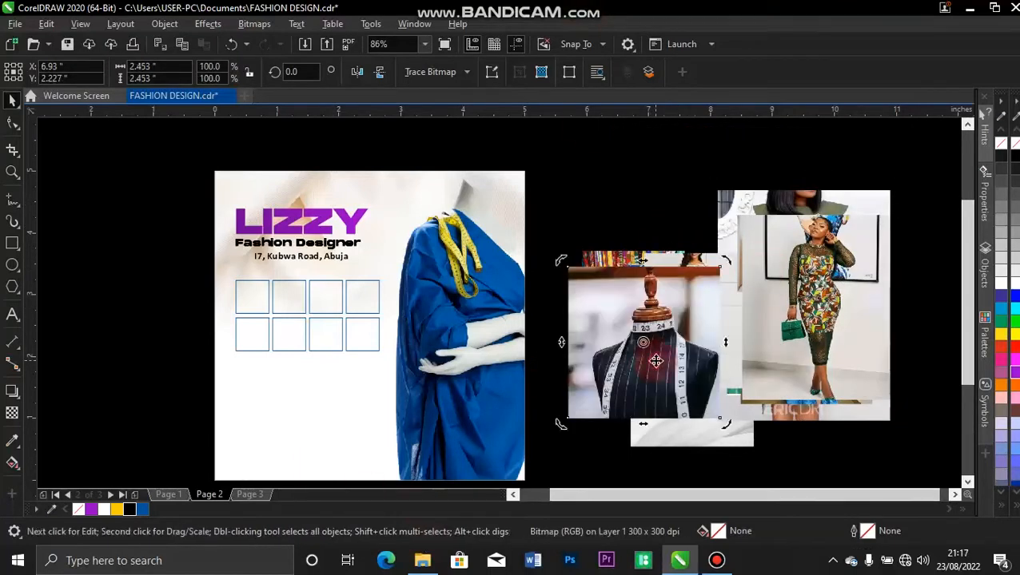
click(630, 344)
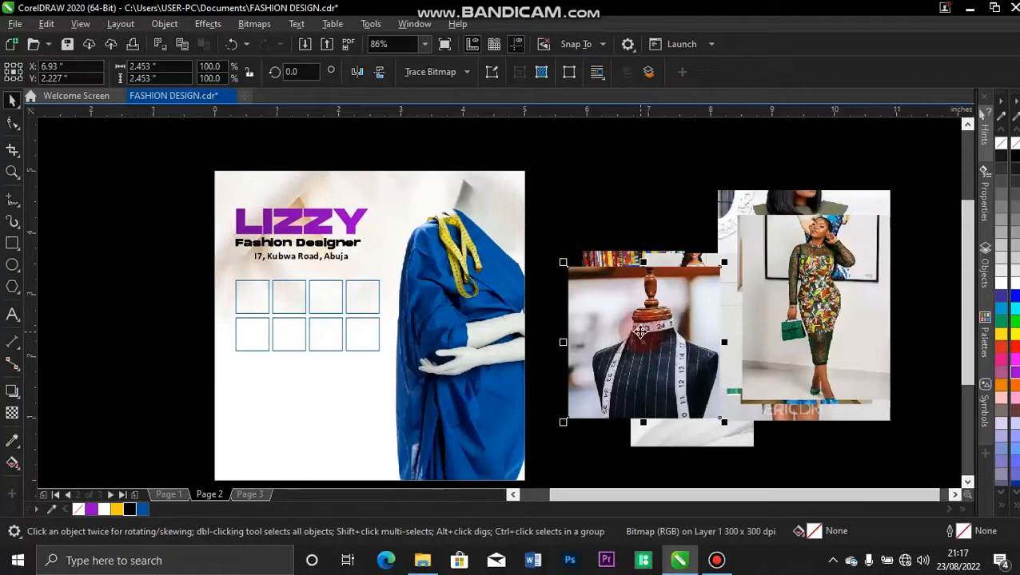
right_click(641, 331)
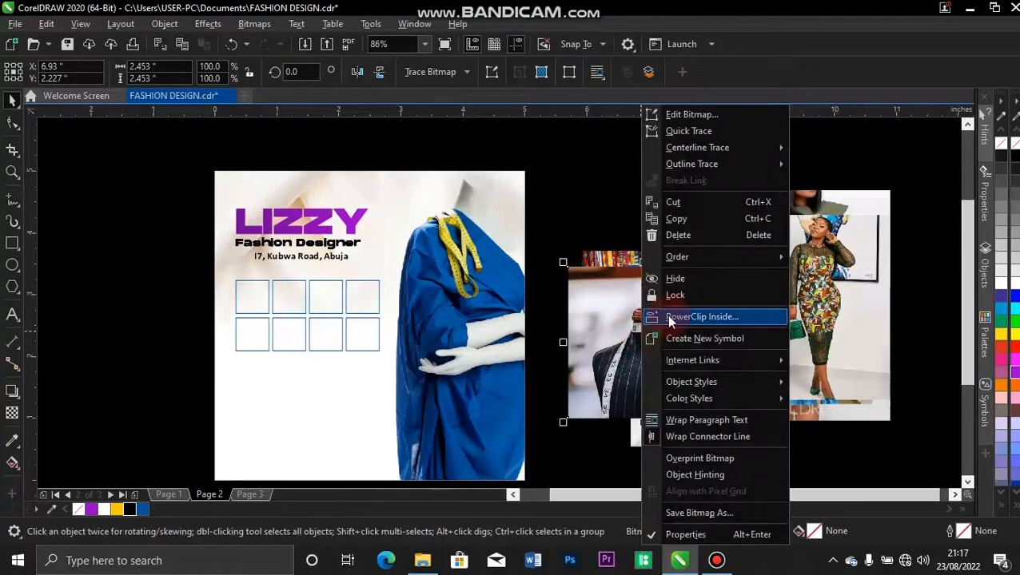
click(672, 315)
click(244, 296)
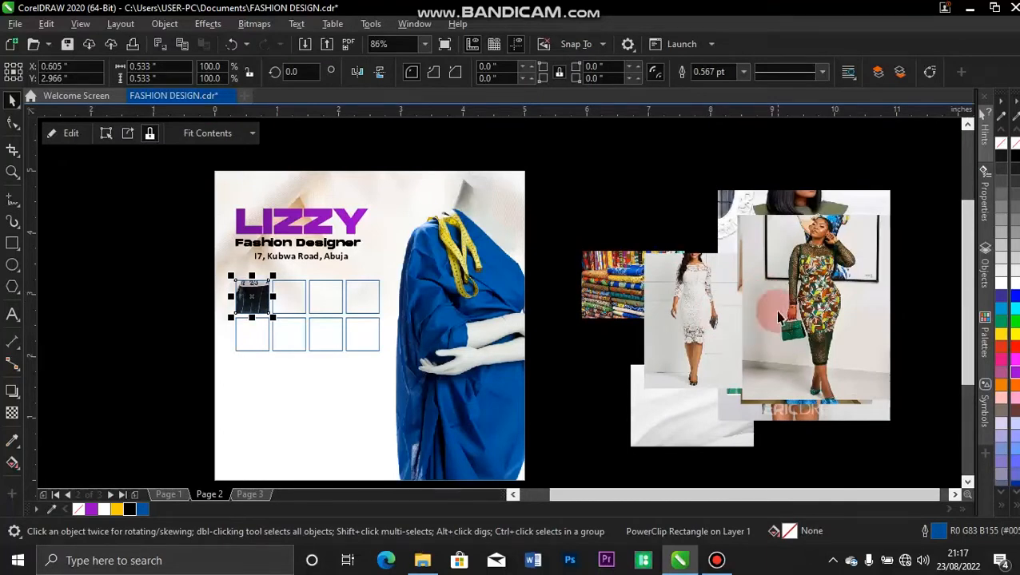
Clip the headwrap, white-dress and fabric-print photos into the remaining top-row frames.
drag(783, 309, 825, 241)
drag(790, 346, 865, 362)
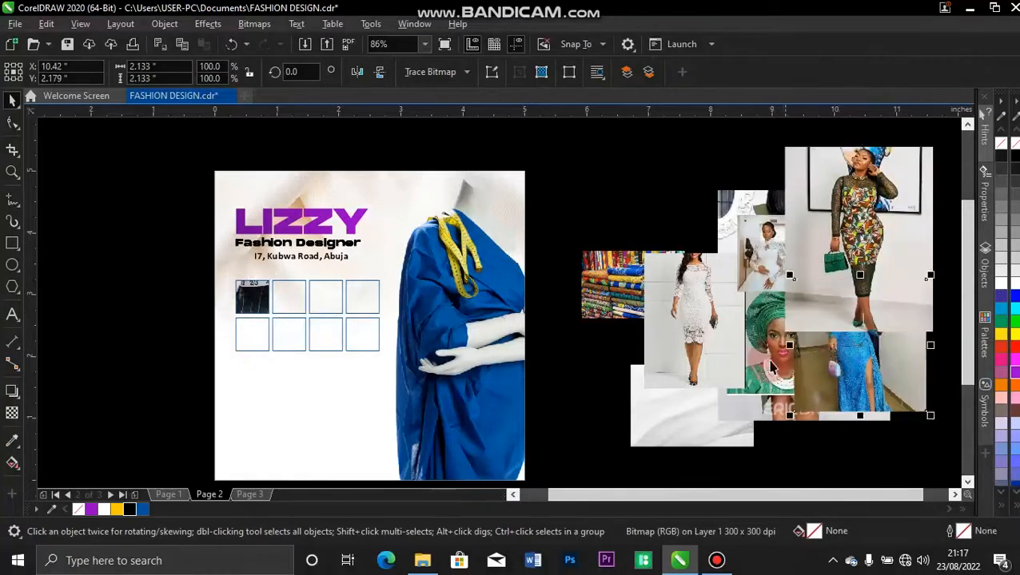
drag(735, 342, 622, 218)
right_click(621, 217)
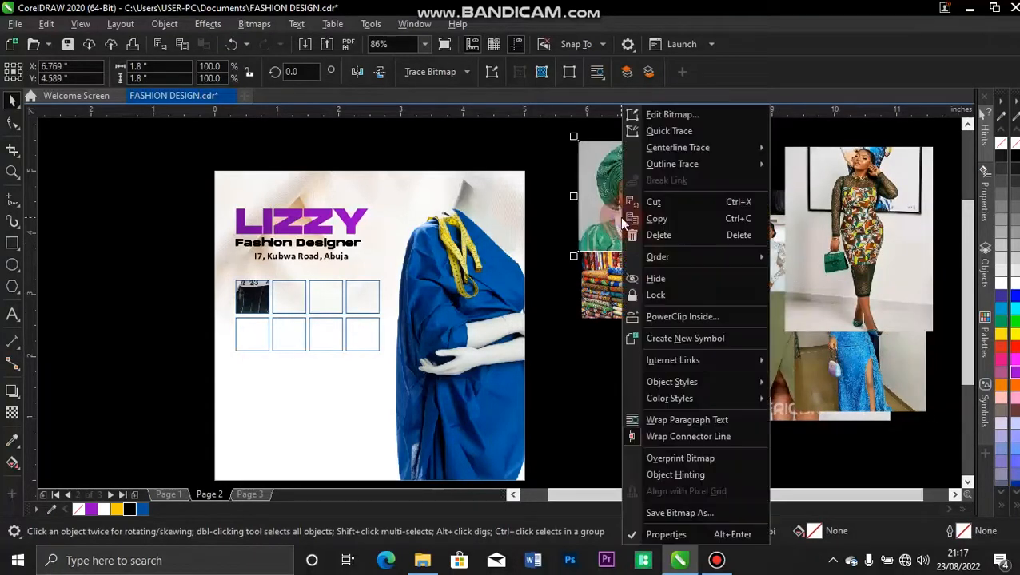
click(677, 319)
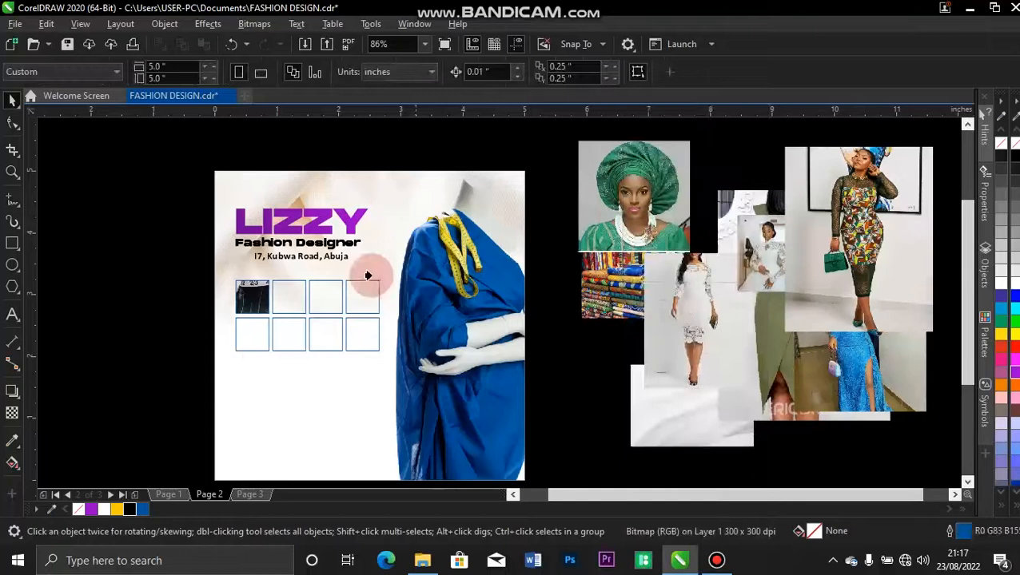
click(282, 304)
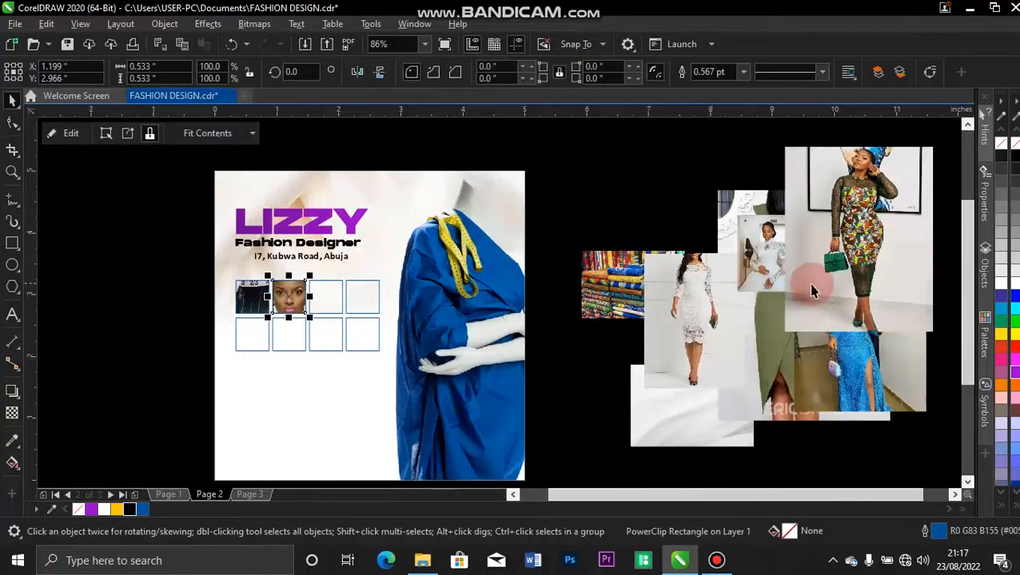
click(769, 264)
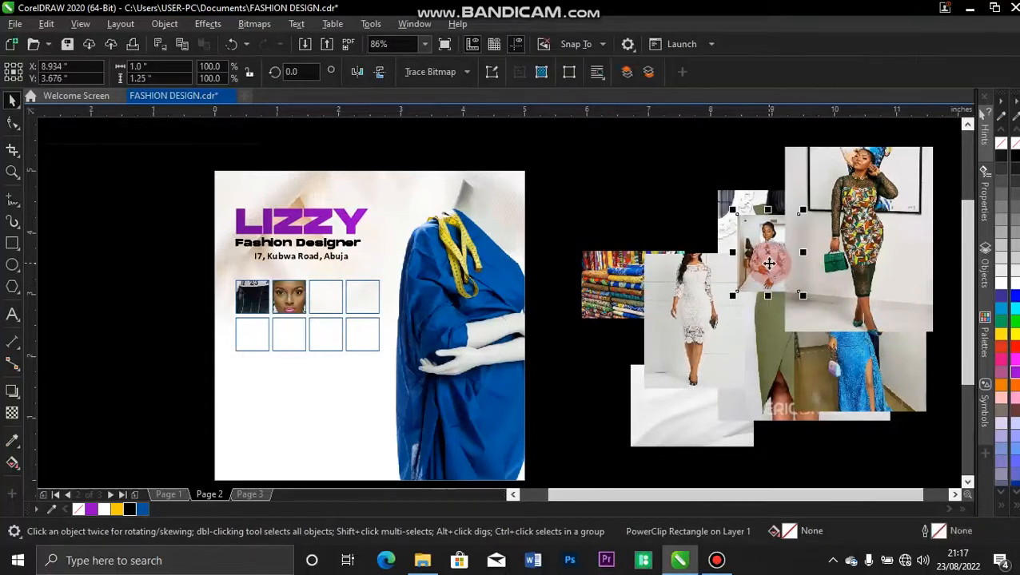
right_click(769, 263)
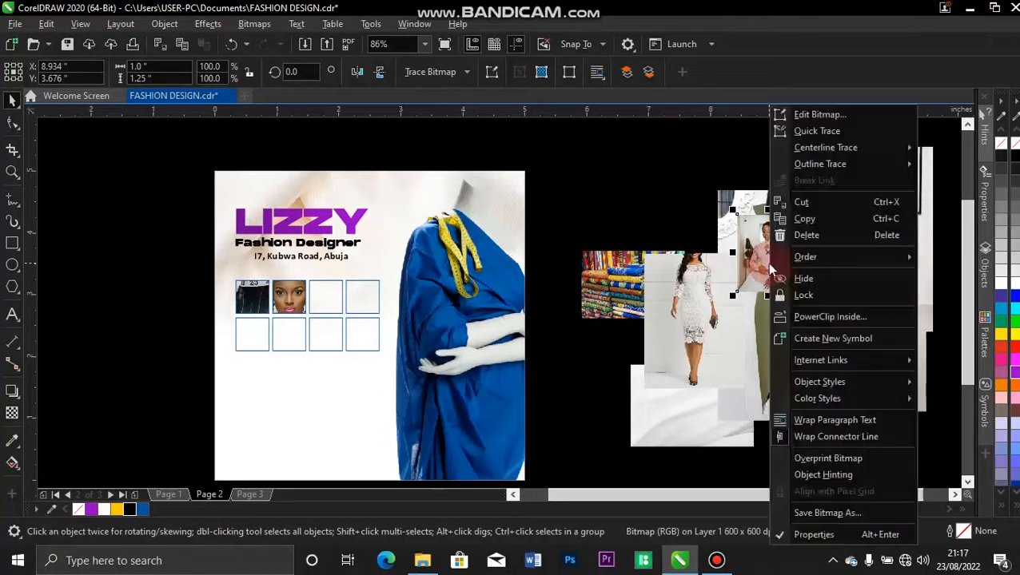
click(826, 319)
click(332, 293)
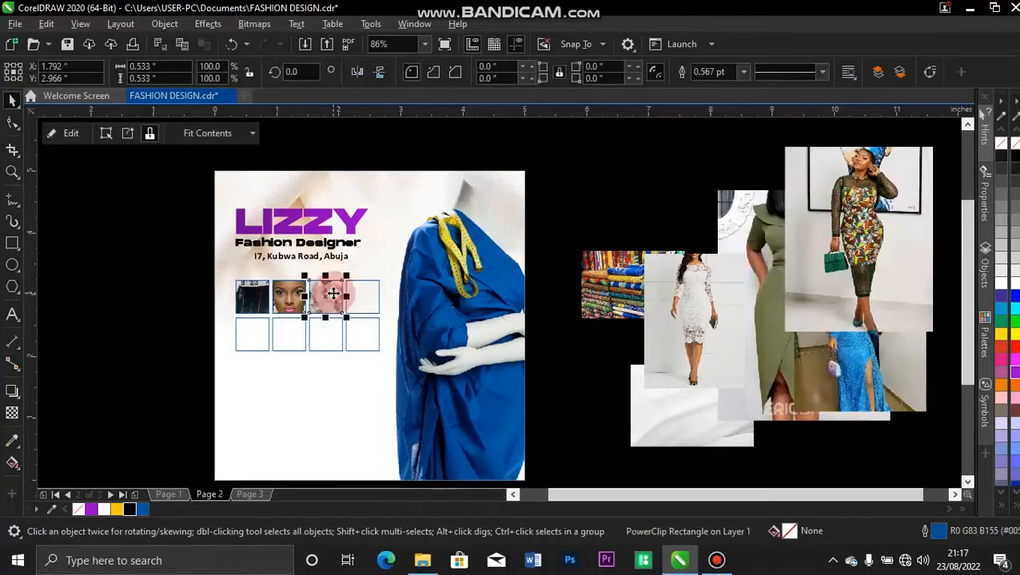
click(622, 308)
right_click(629, 315)
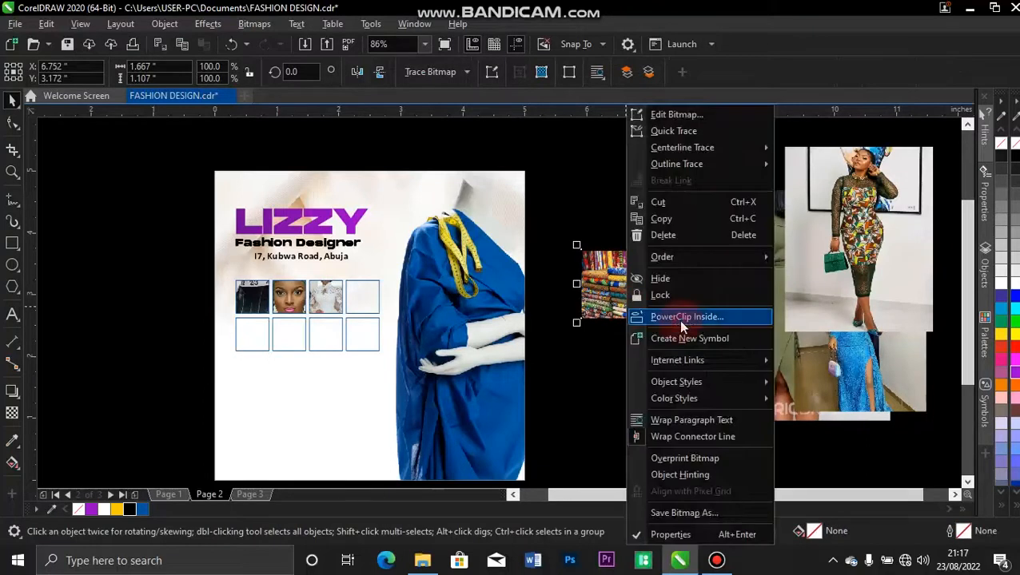
click(678, 317)
click(358, 303)
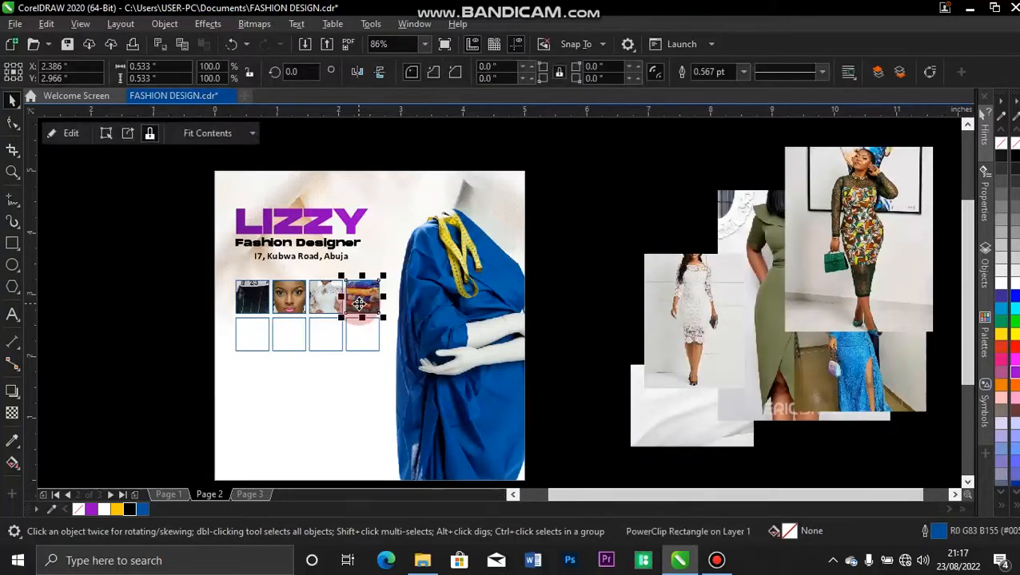
Clip the green-dress and white-lace photos into the first two bottom-row frames.
drag(805, 323, 676, 249)
drag(780, 353, 603, 336)
right_click(603, 336)
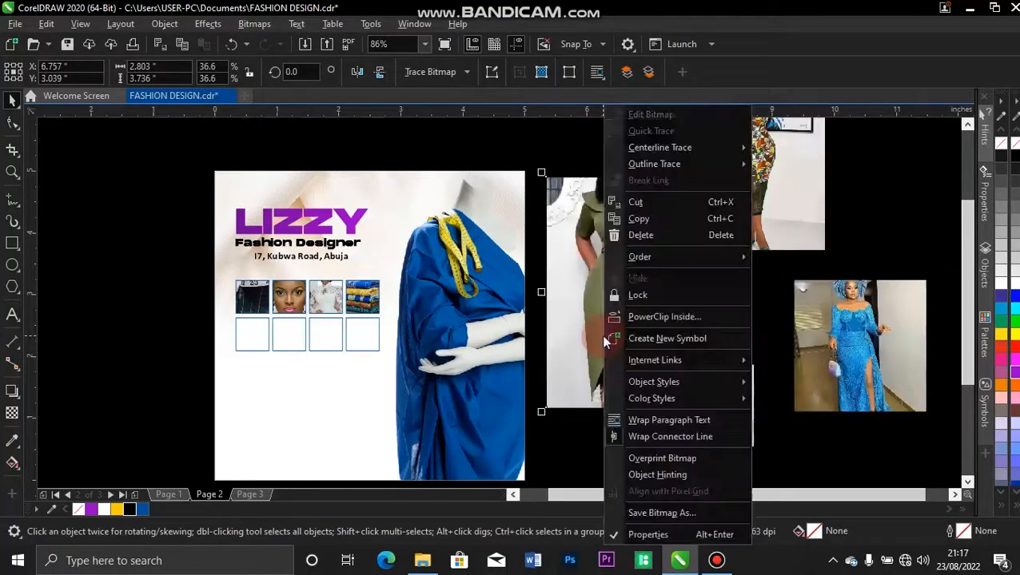
click(652, 318)
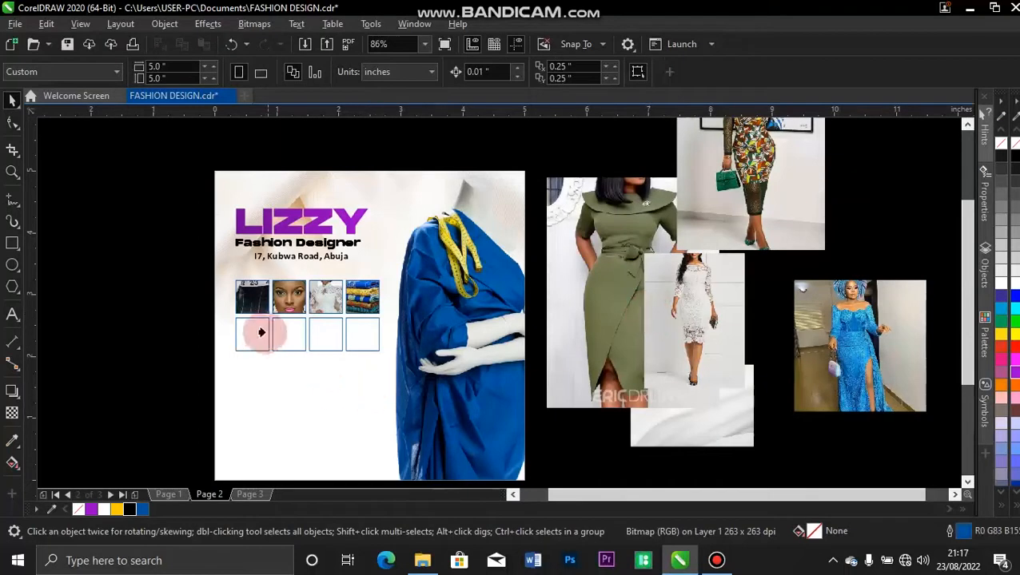
click(255, 333)
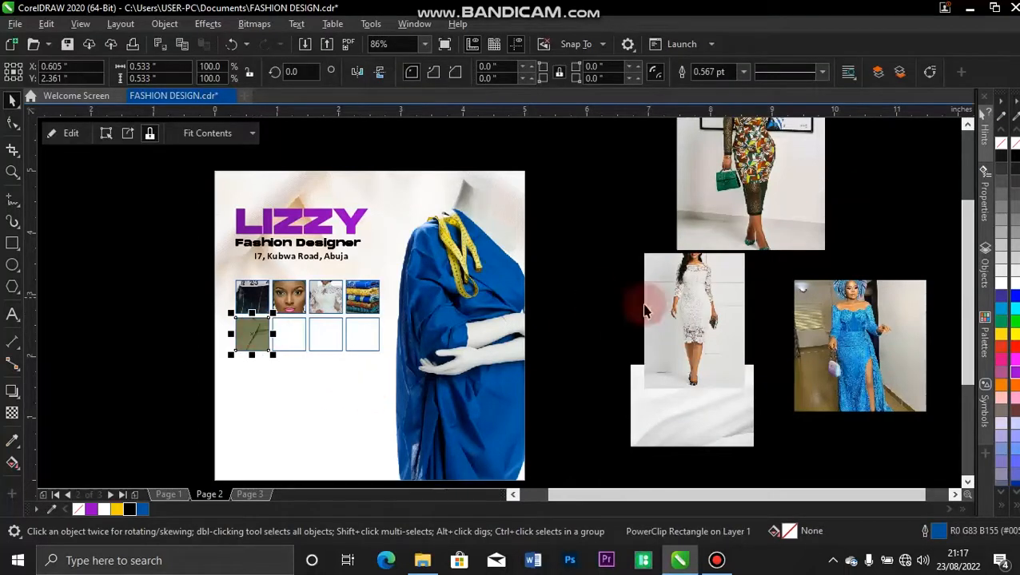
click(683, 297)
right_click(685, 302)
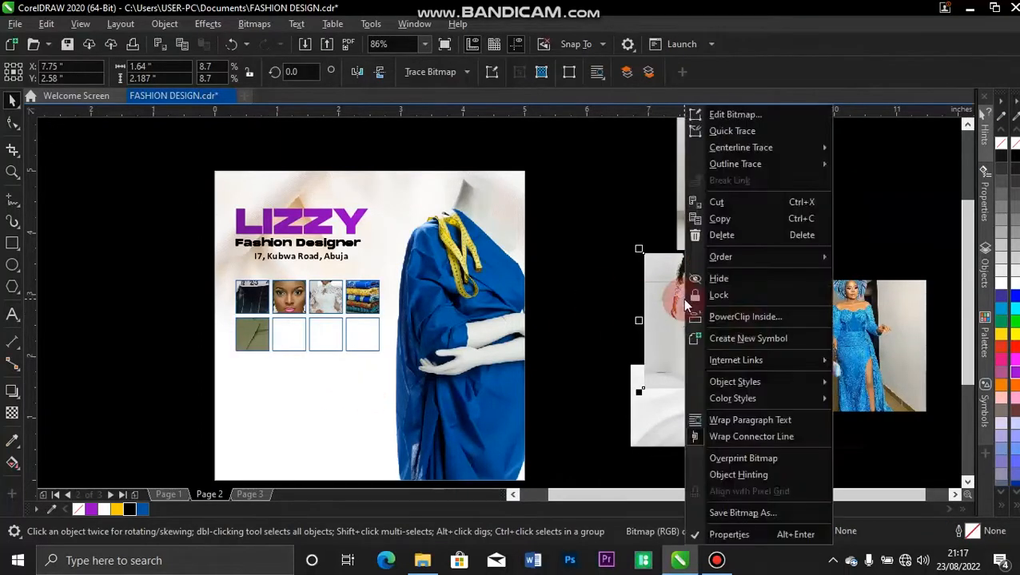
click(739, 316)
click(292, 342)
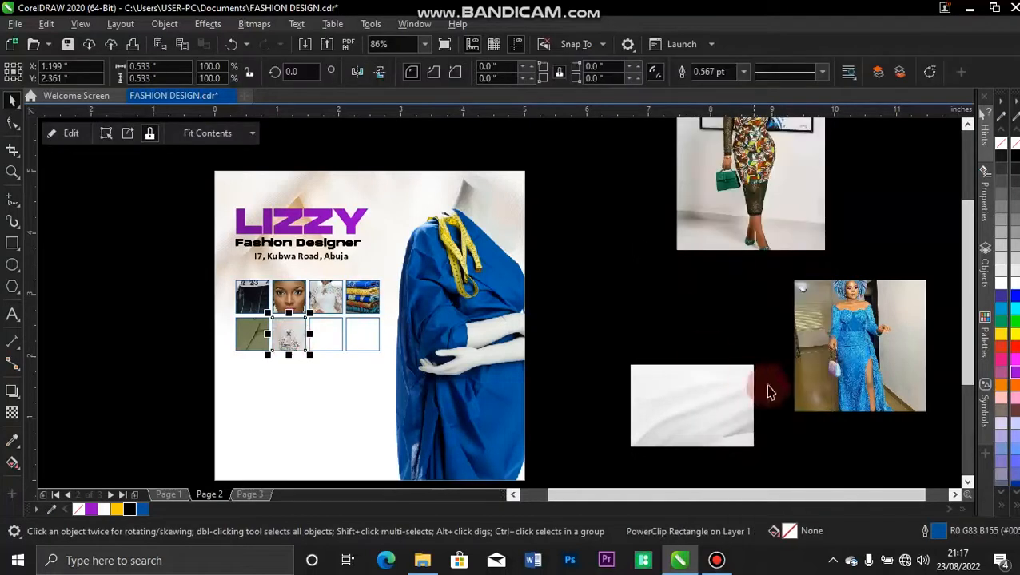
Clip the blue-dress and patterned-dress photos into the last two bottom-row frames.
click(874, 392)
right_click(874, 391)
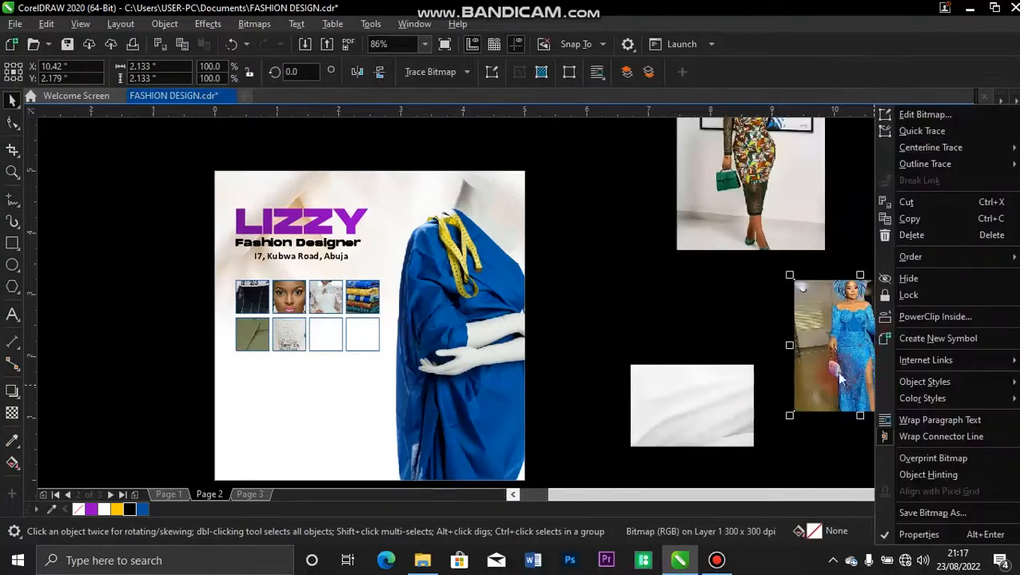
click(951, 320)
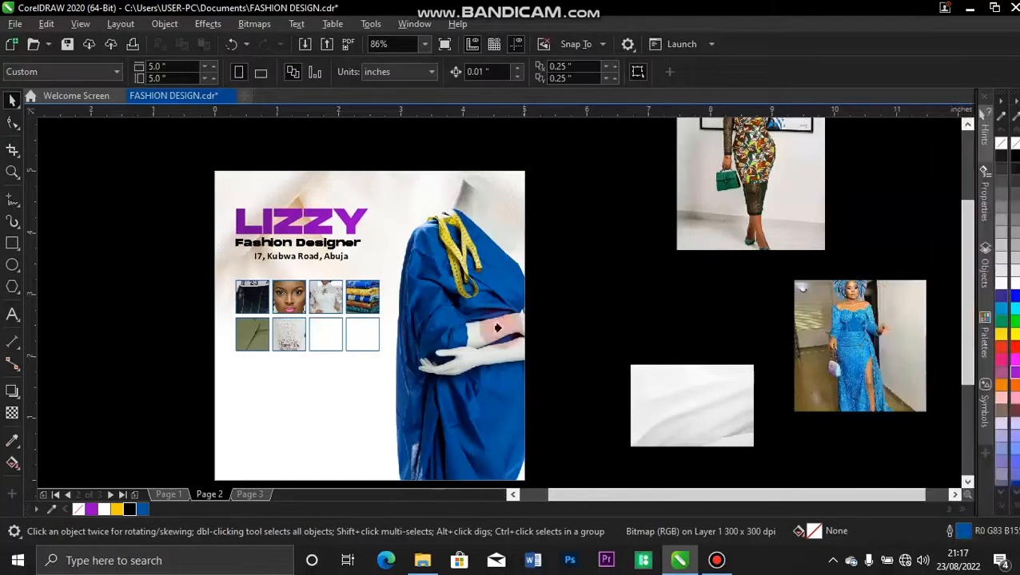
click(311, 342)
drag(787, 164, 677, 233)
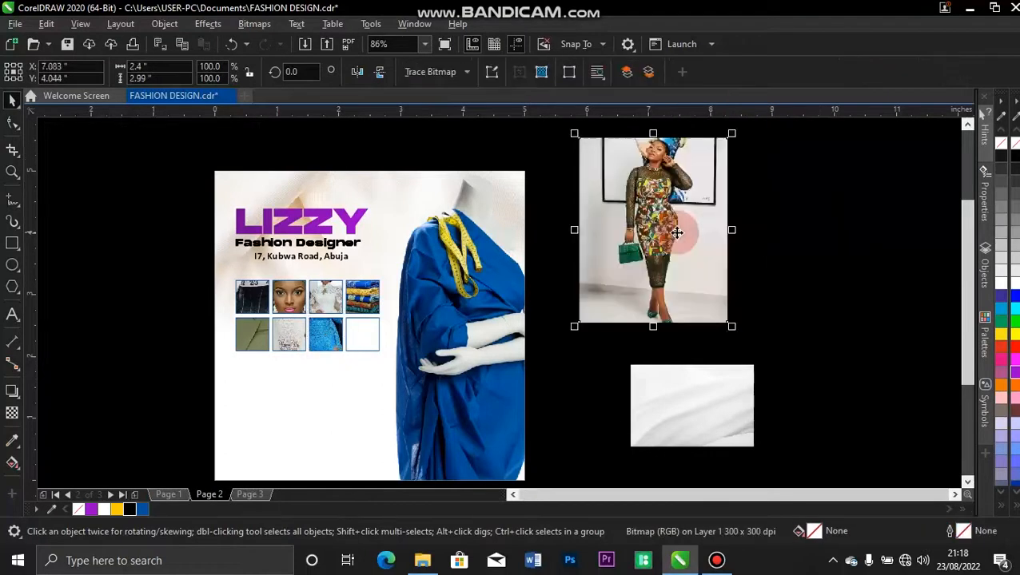
right_click(677, 233)
click(732, 315)
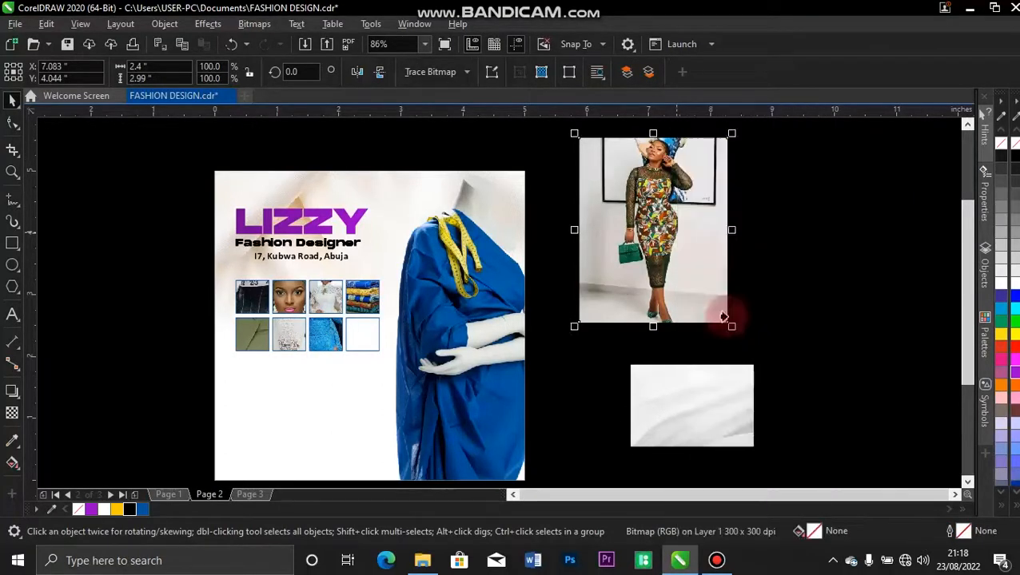
click(361, 333)
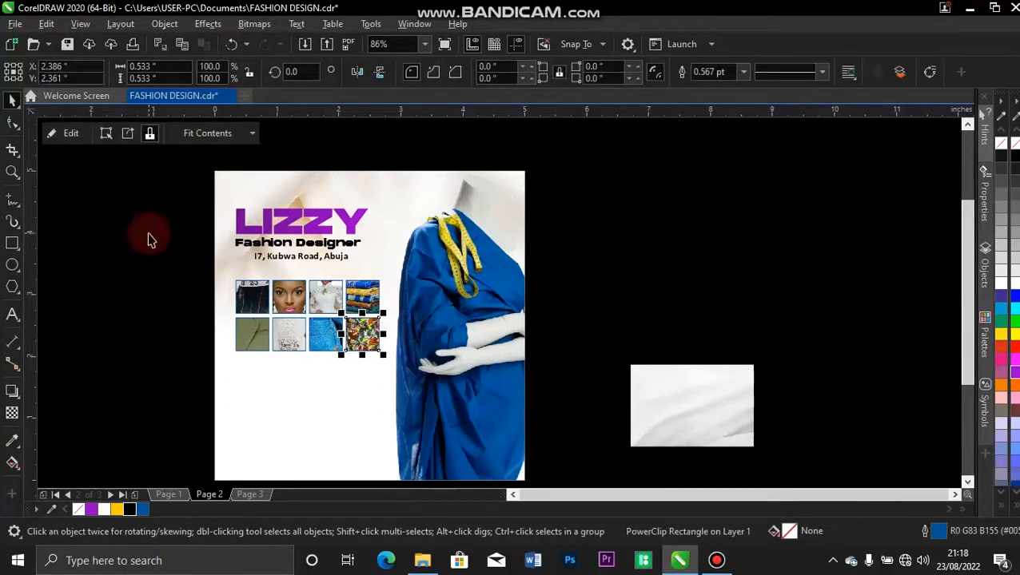
Zoom into the photo grid and select the top-left mannequin frame.
key(z)
drag(191, 256, 396, 365)
key(space)
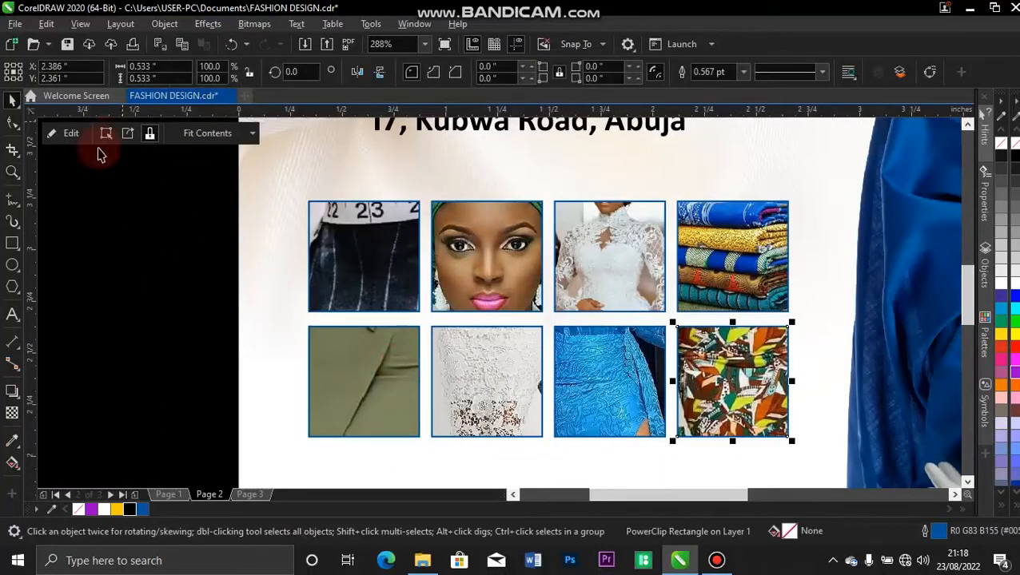
click(130, 220)
click(385, 250)
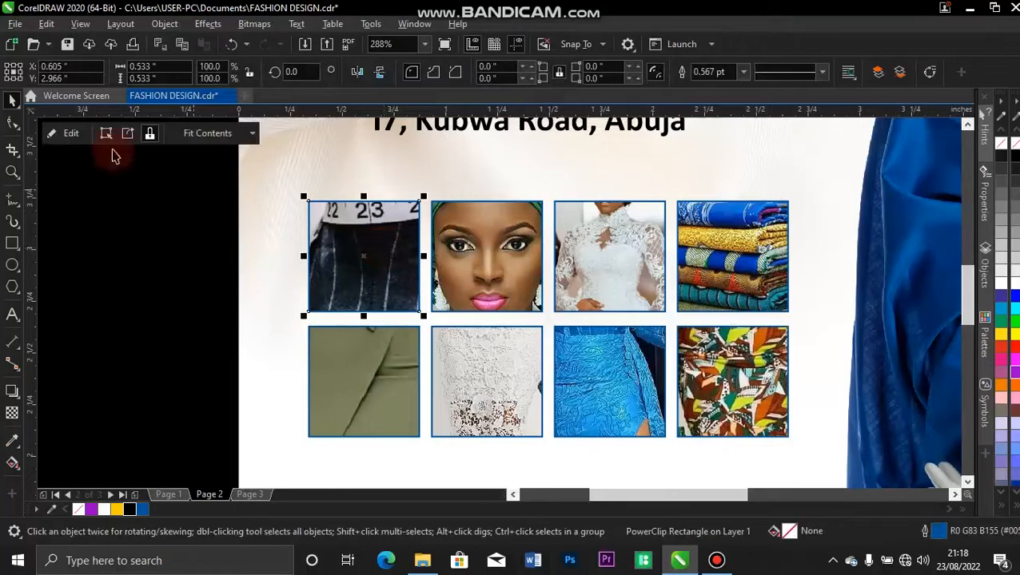
Shrink the mannequin photo inside the frame to about 22% so the whole bust shows.
click(74, 133)
click(463, 211)
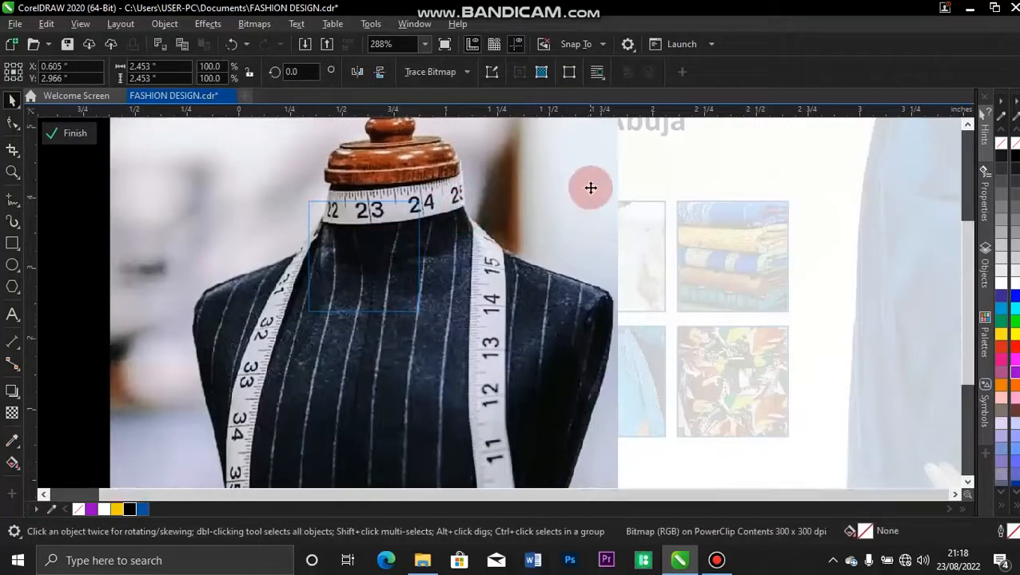
key(F4)
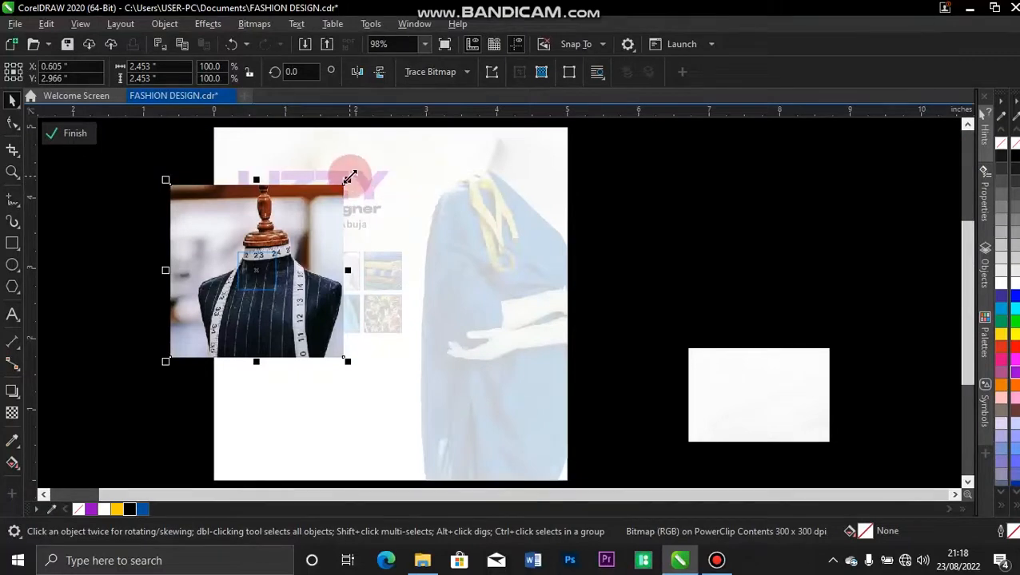
drag(349, 176, 294, 241)
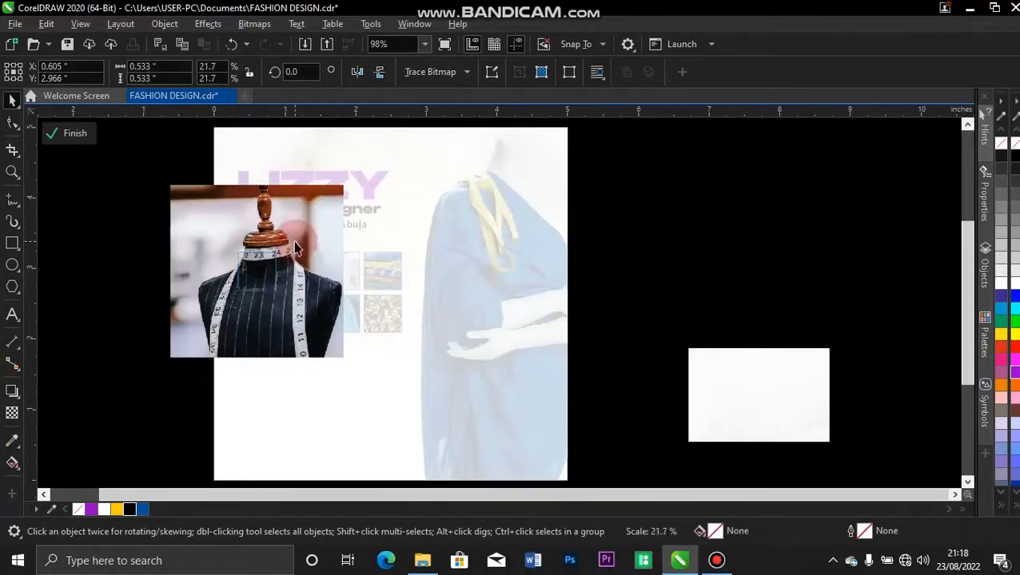
click(61, 136)
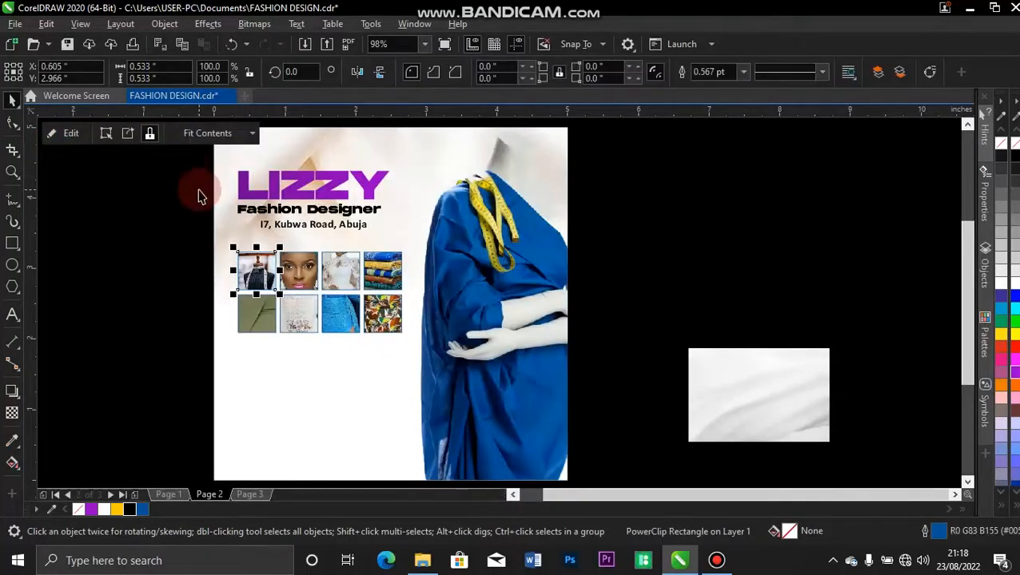
key(z)
drag(182, 209, 439, 376)
Shrink the headwrap portrait in the second grid frame to about 30%.
key(space)
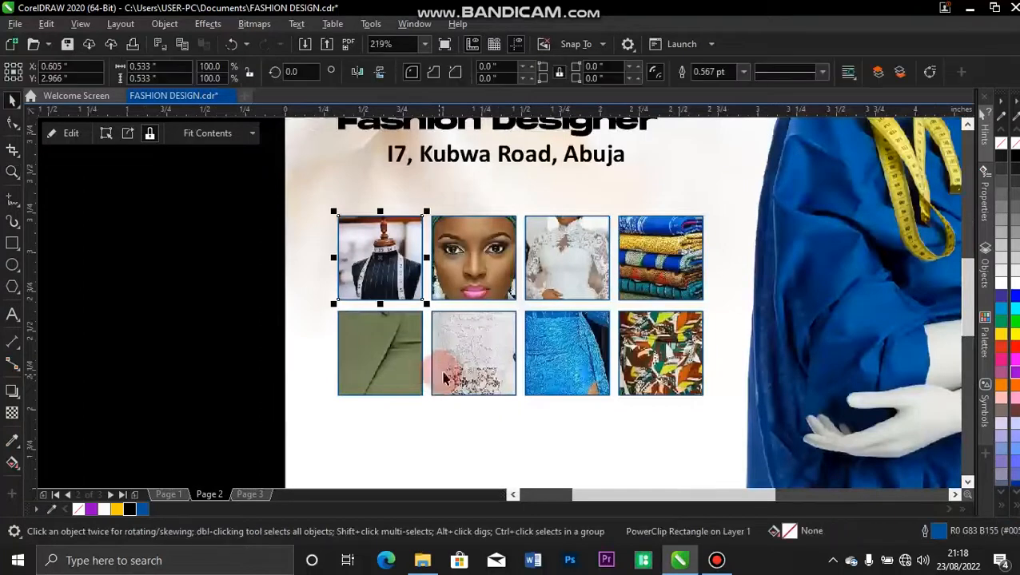
click(439, 240)
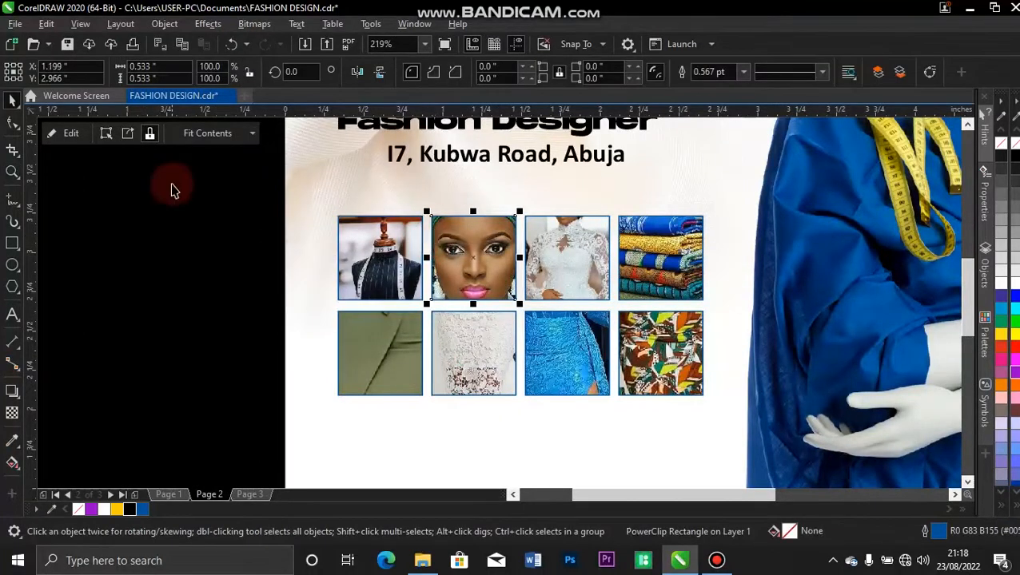
click(76, 139)
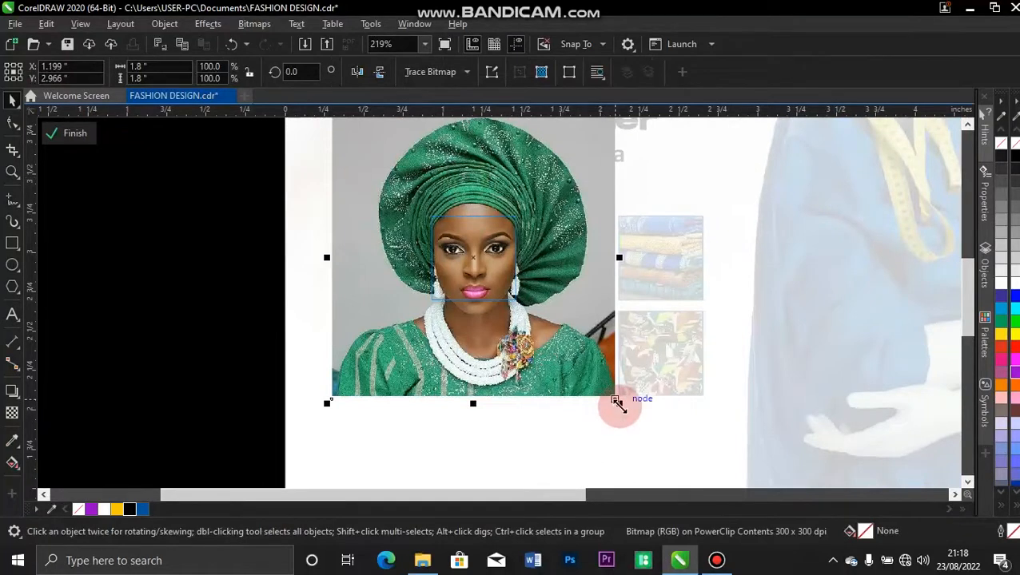
drag(617, 403, 532, 315)
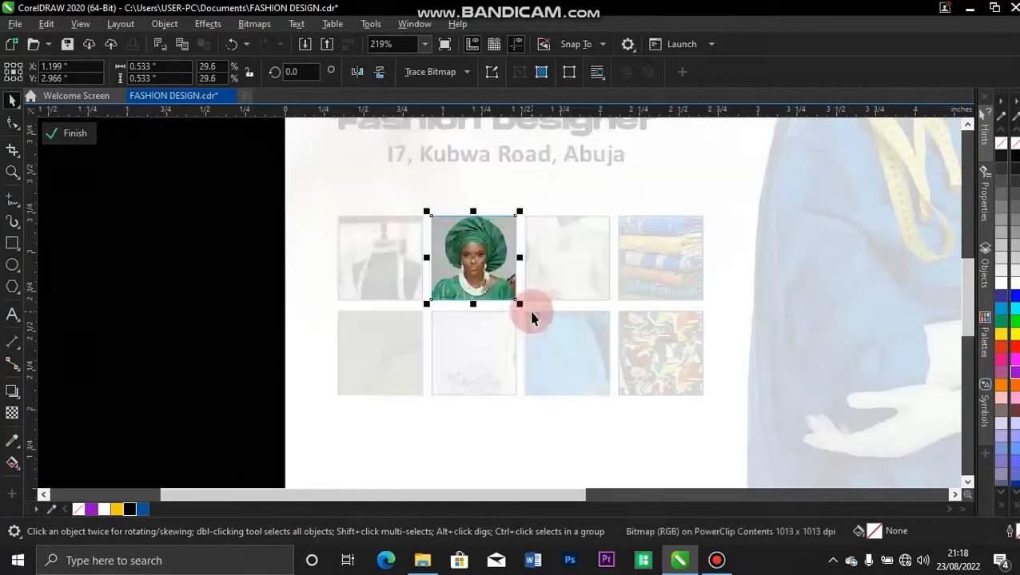
click(69, 138)
Scale the bride photo in the third frame down to about 89% and nudge it into place.
click(564, 271)
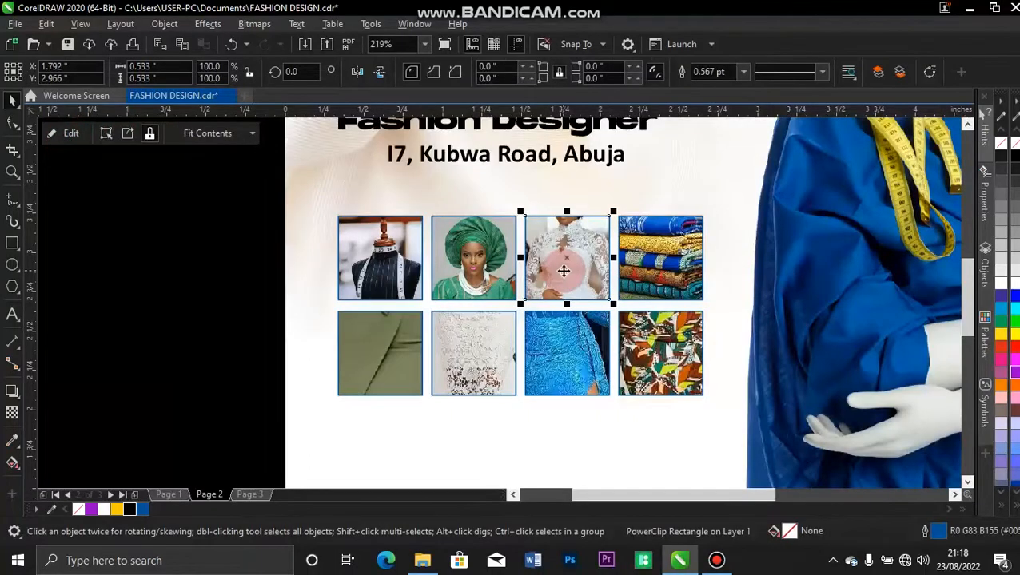
click(71, 135)
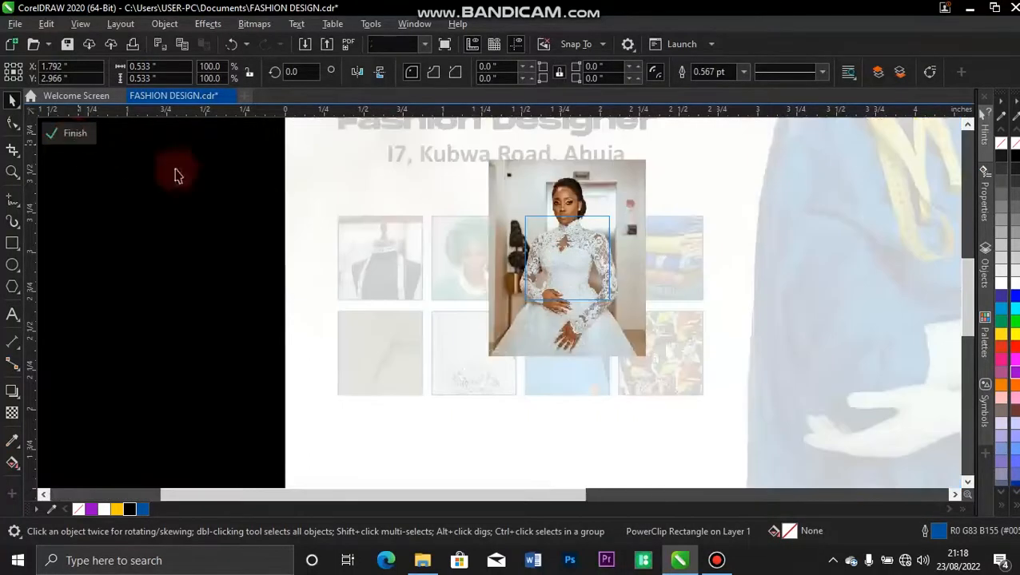
click(569, 359)
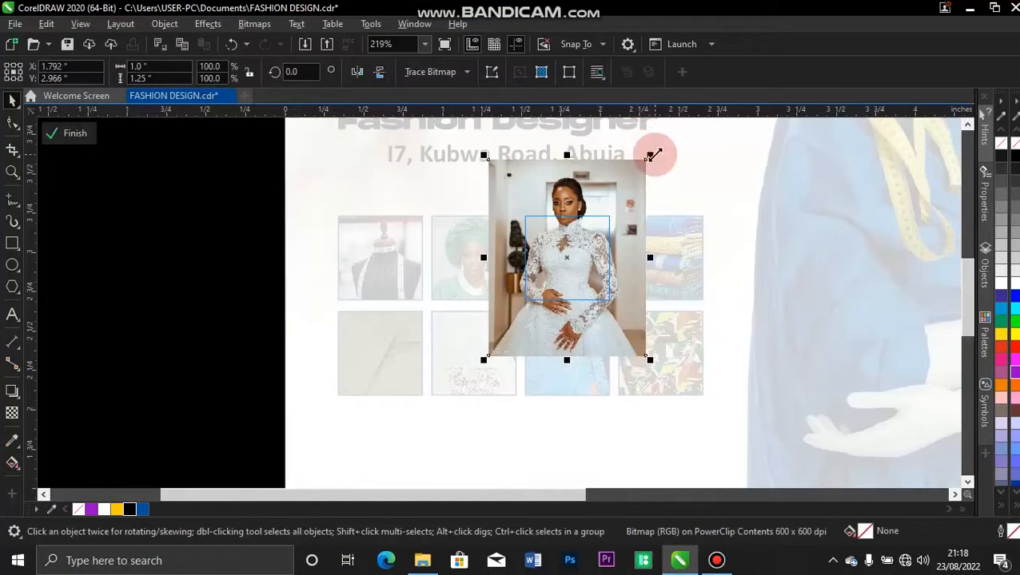
drag(653, 154, 644, 160)
key(Up)
key(Up)
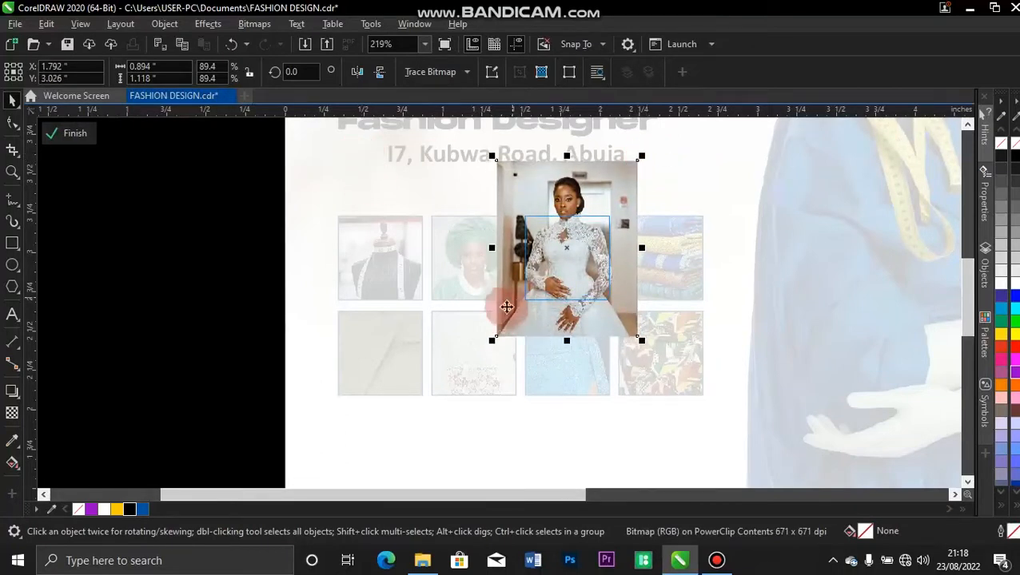
drag(495, 339, 497, 324)
click(635, 330)
drag(643, 326, 636, 319)
key(Down)
key(Down)
key(Left)
key(Left)
key(Left)
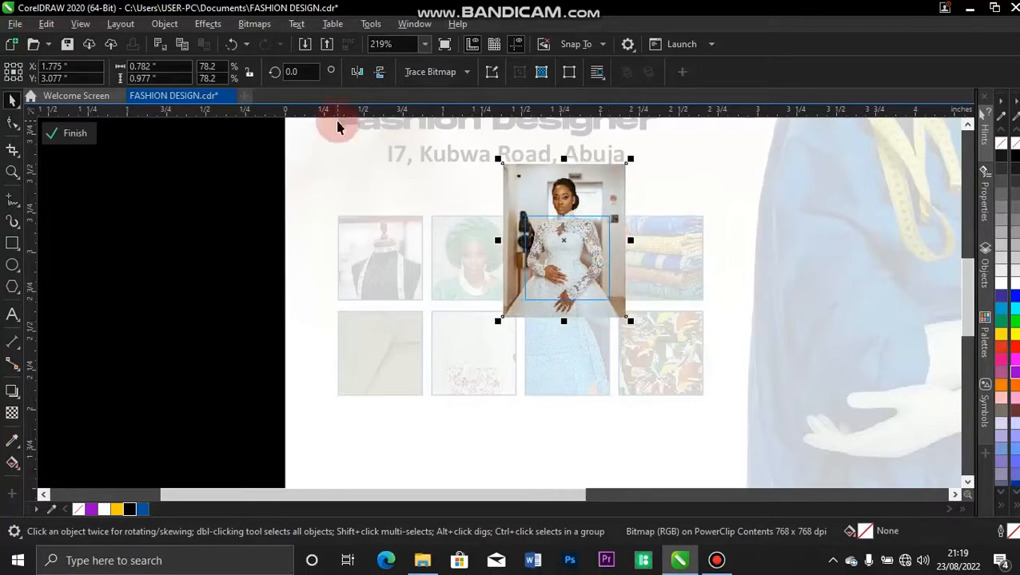
click(74, 132)
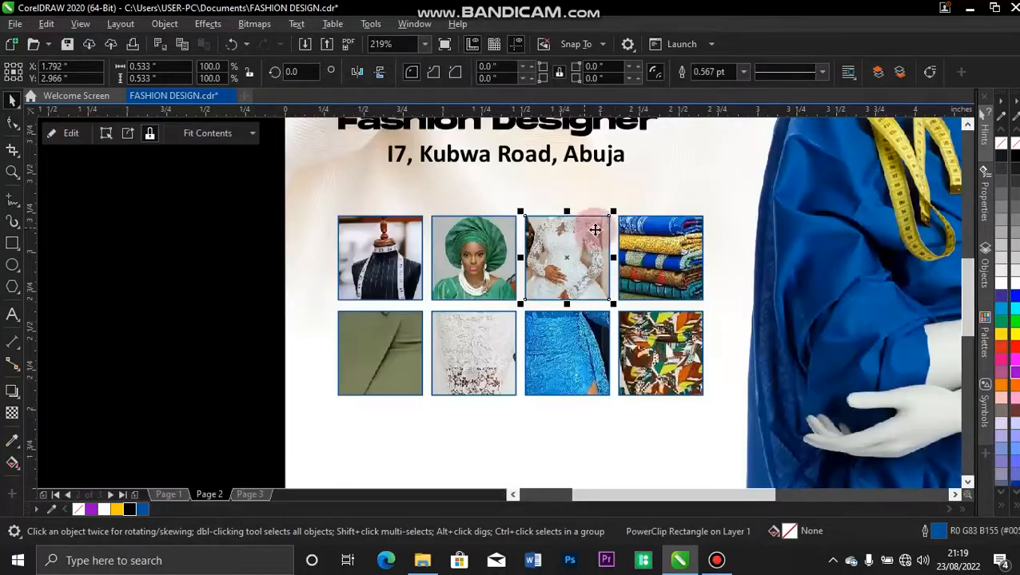
click(648, 276)
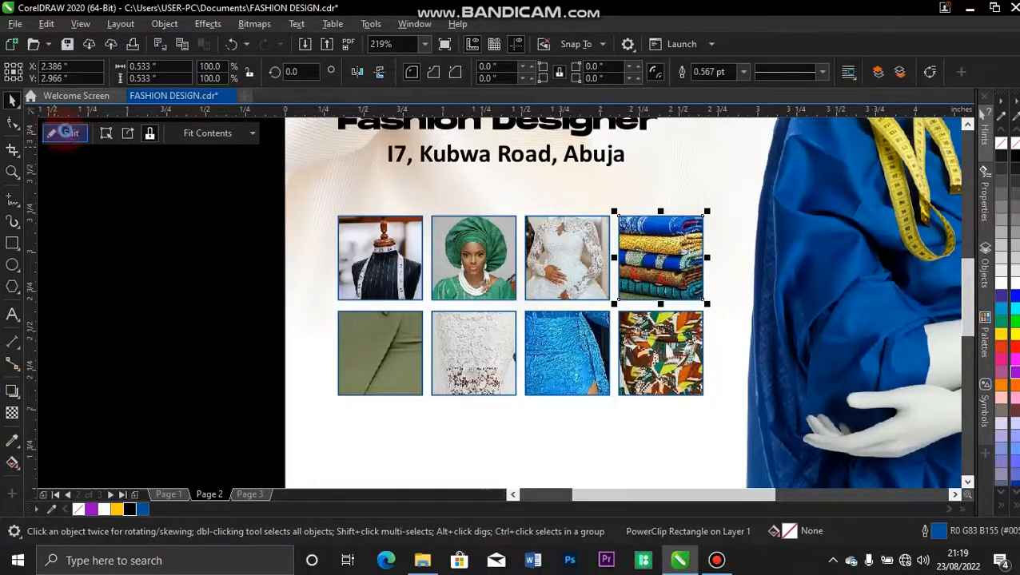
Shrink the fabric image in its grid frame to about 54%.
click(68, 132)
click(621, 255)
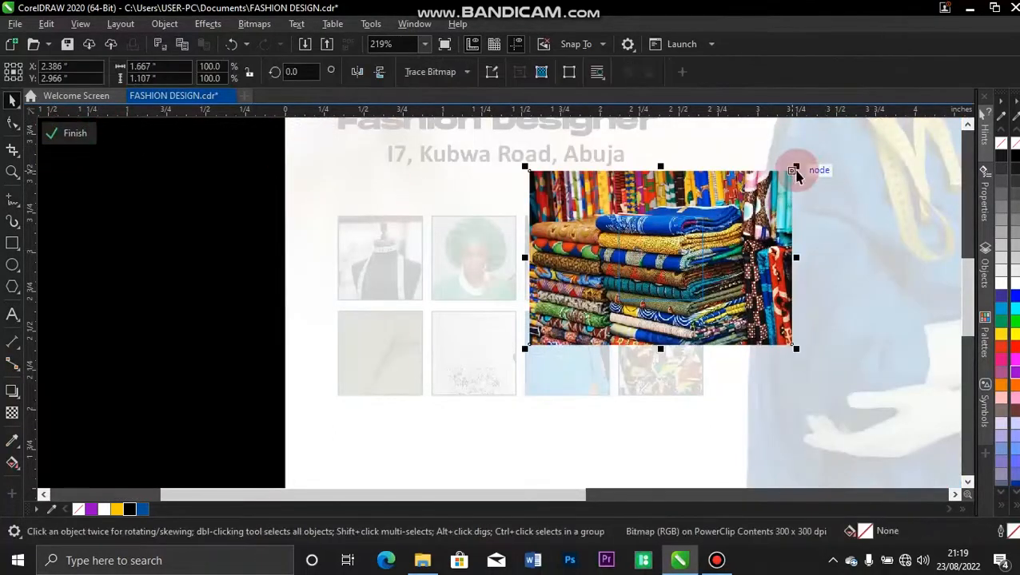
drag(796, 167, 736, 205)
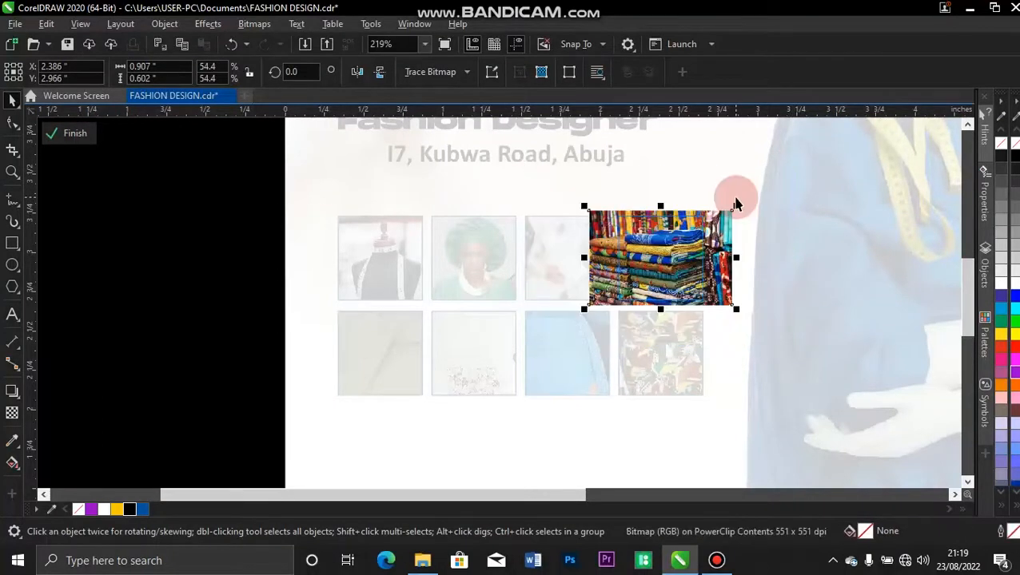
click(86, 136)
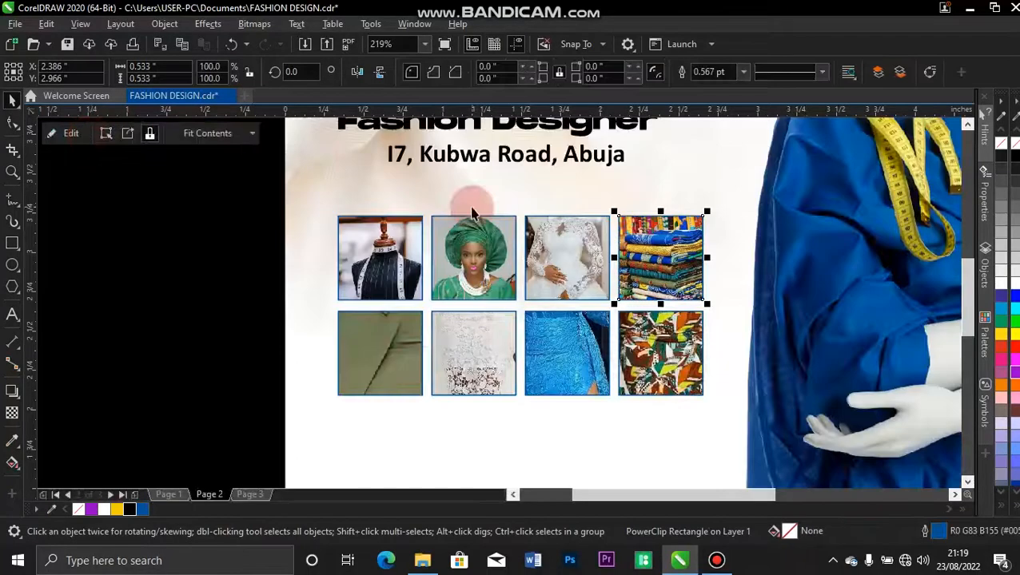
Shrink the olive dress photo in the bottom-left frame to 11.1% and nudge it down.
click(380, 369)
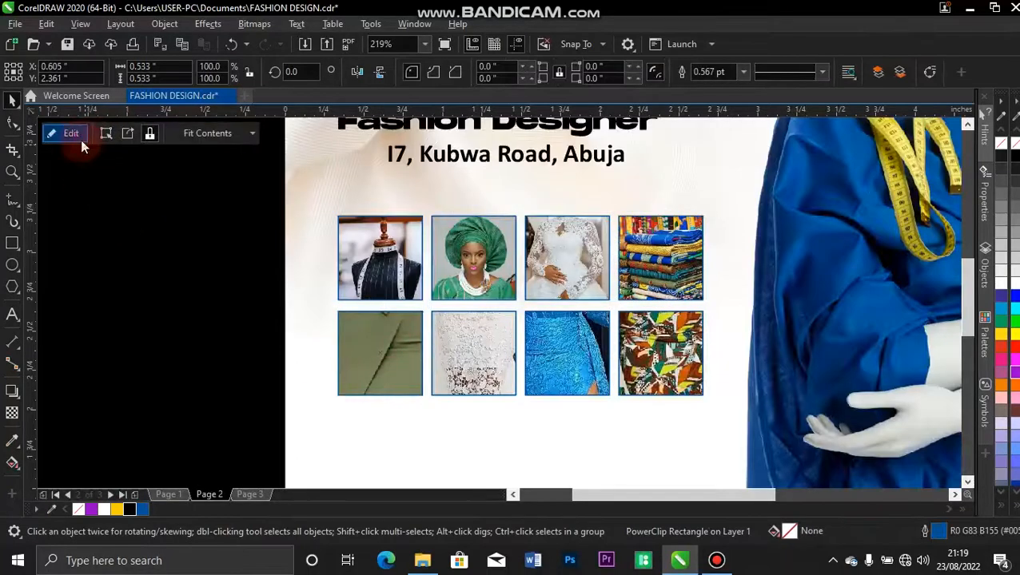
click(81, 139)
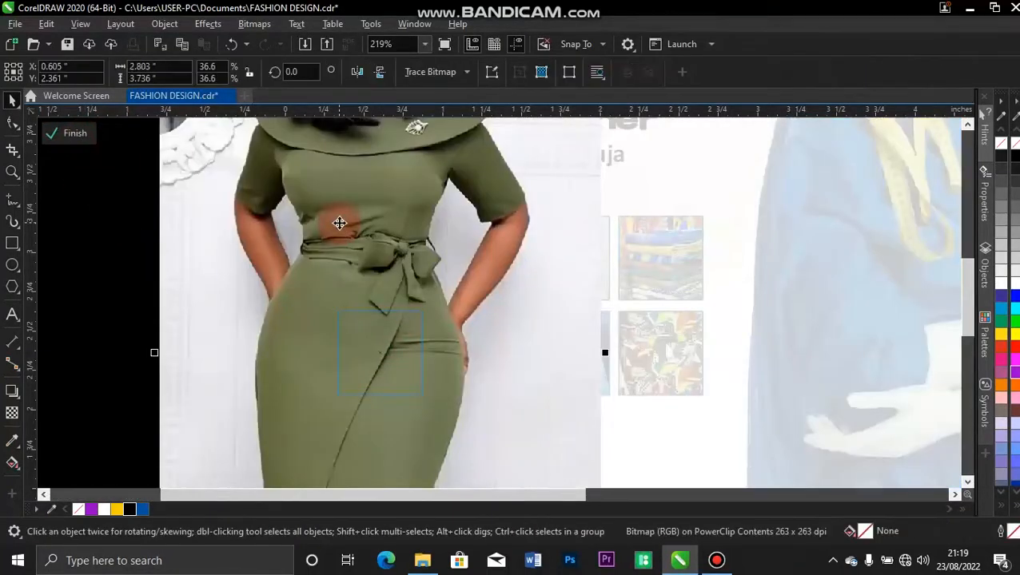
key(F4)
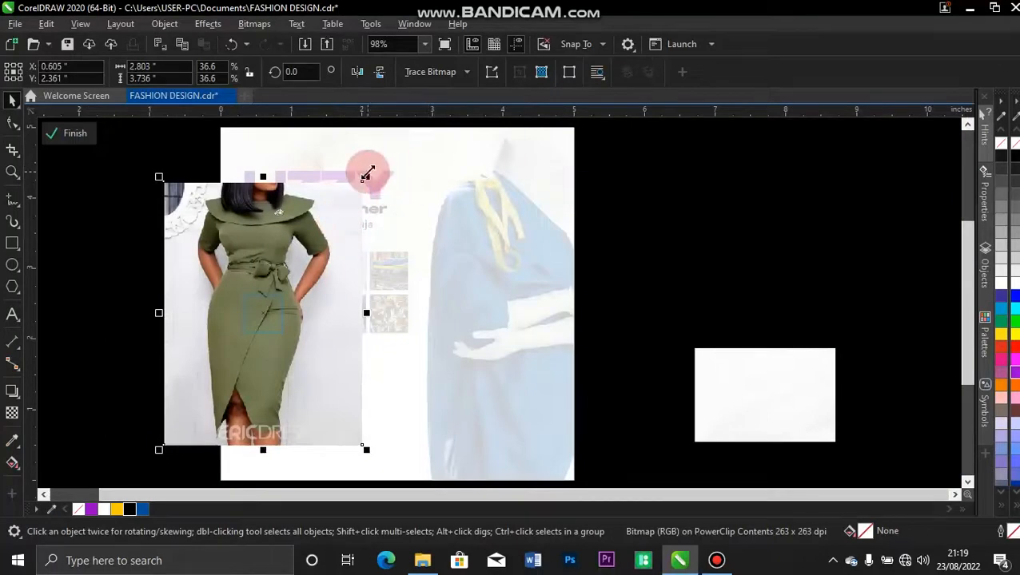
click(362, 180)
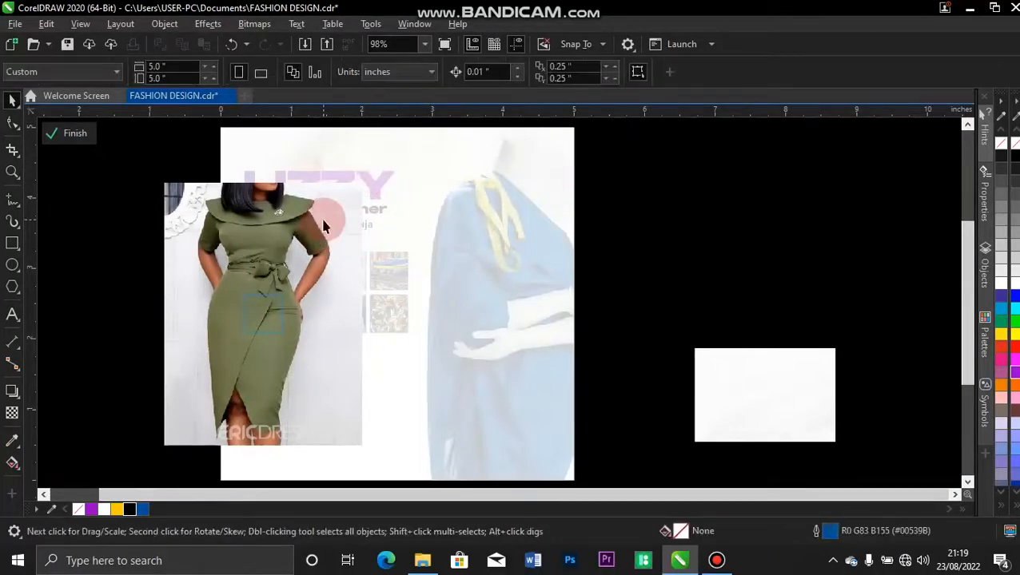
click(323, 221)
drag(366, 179, 314, 249)
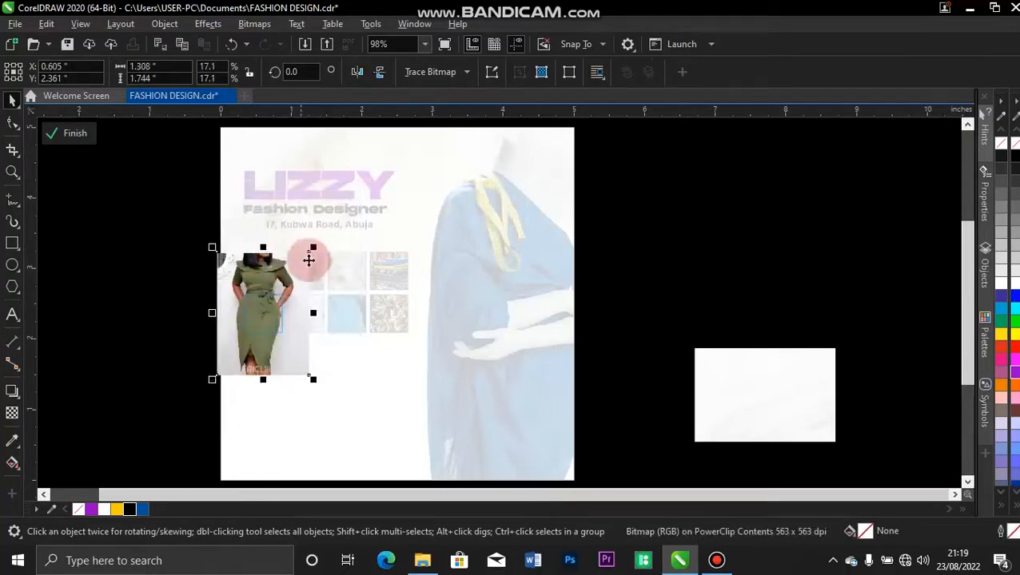
drag(311, 248, 298, 268)
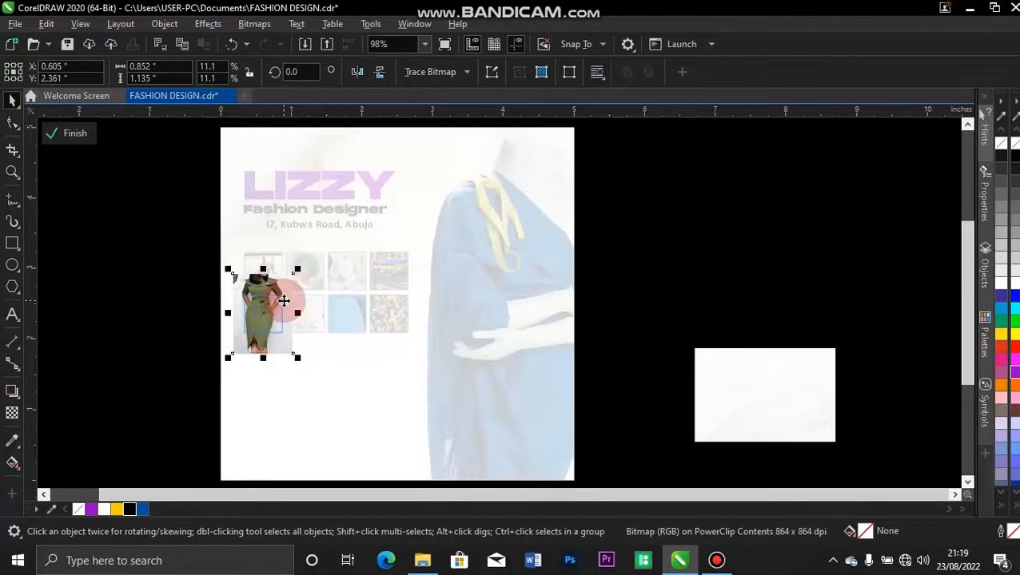
key(Down)
key(Down)
key(Down)
key(Down)
key(Down)
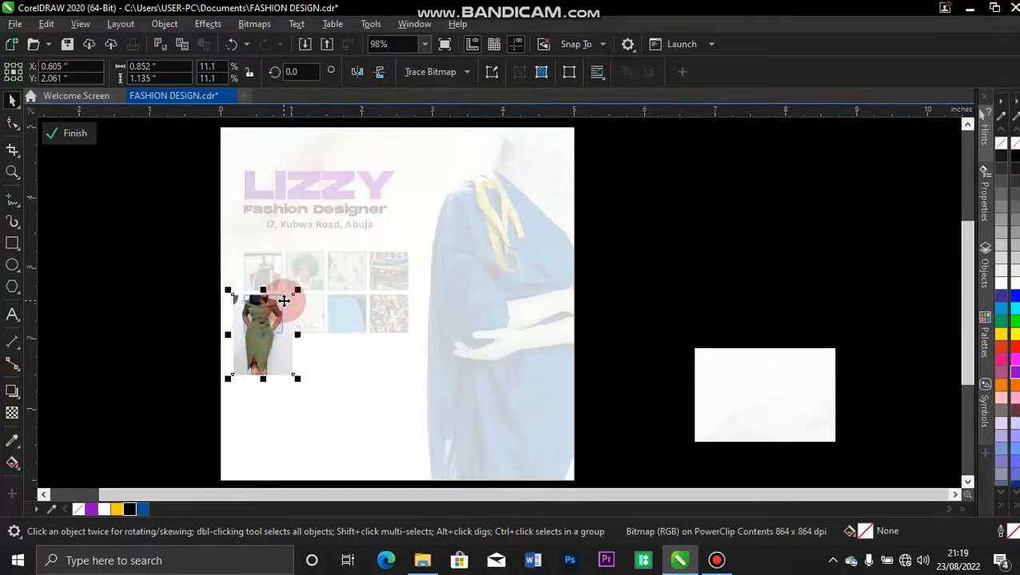
Finish the olive dress frame edit and select the white lace frame in the bottom row.
click(69, 133)
key(z)
drag(224, 255, 456, 368)
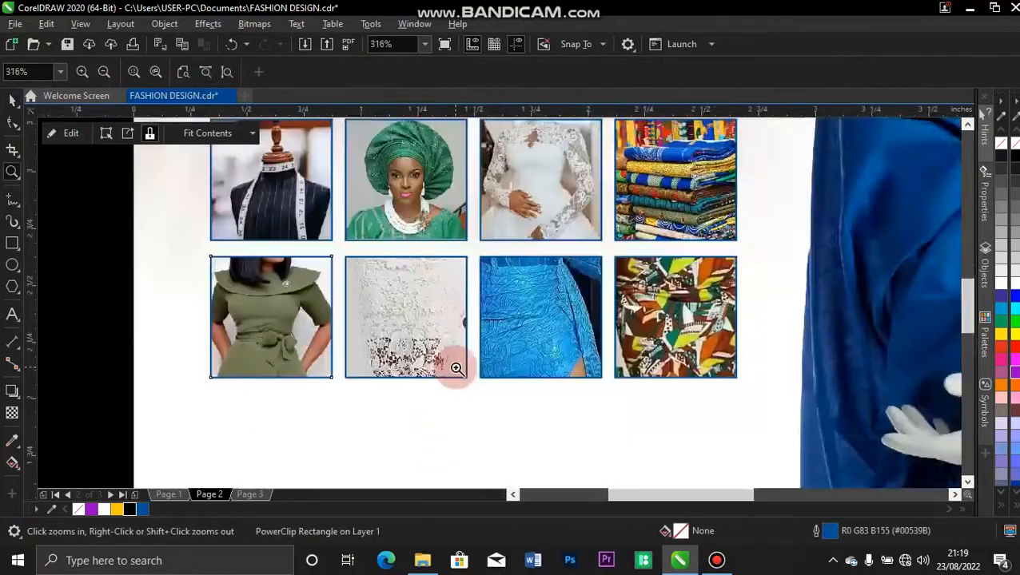
key(space)
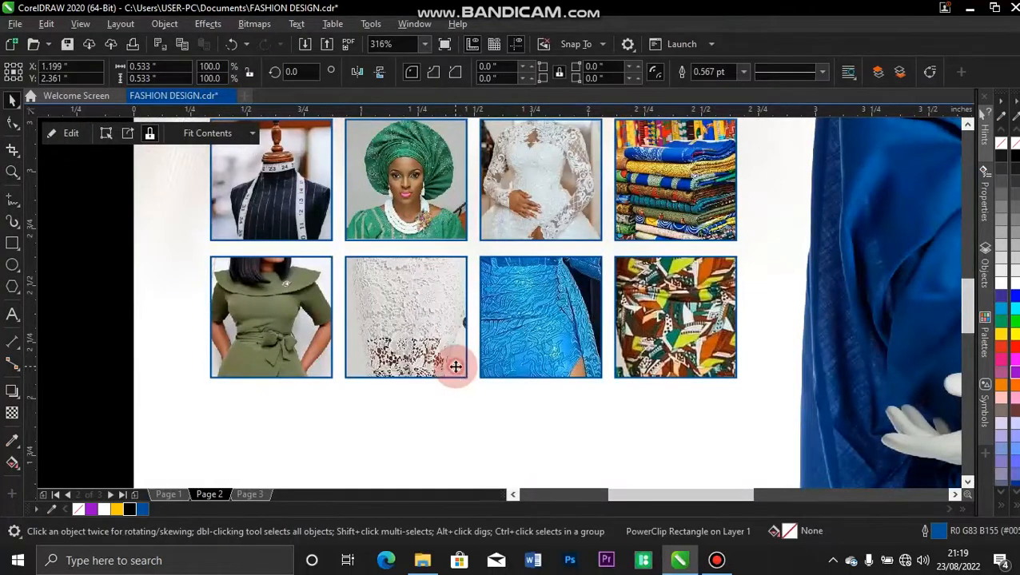
click(456, 371)
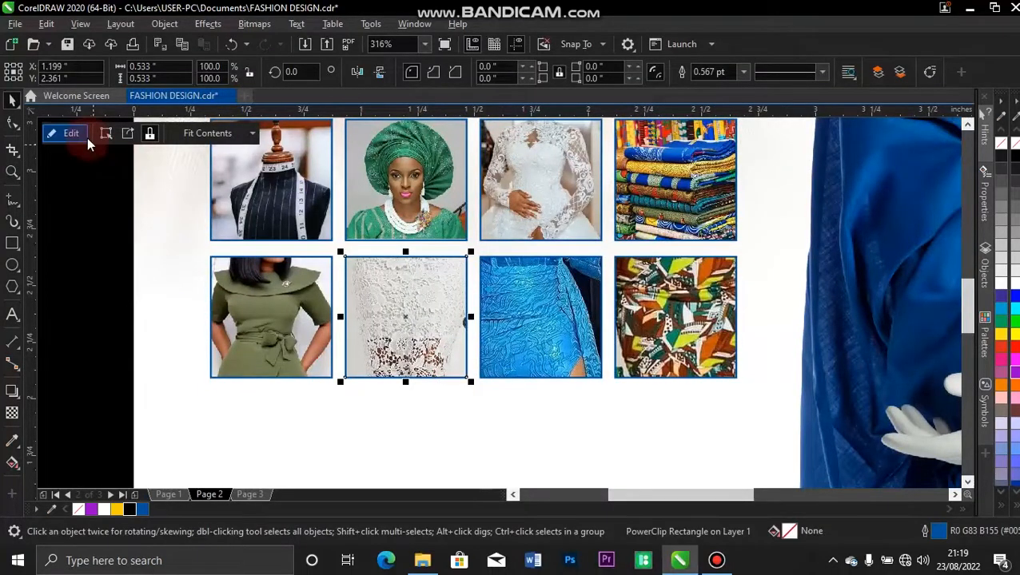
Shrink the white lace dress photo to about half and nudge it down in its frame.
click(87, 137)
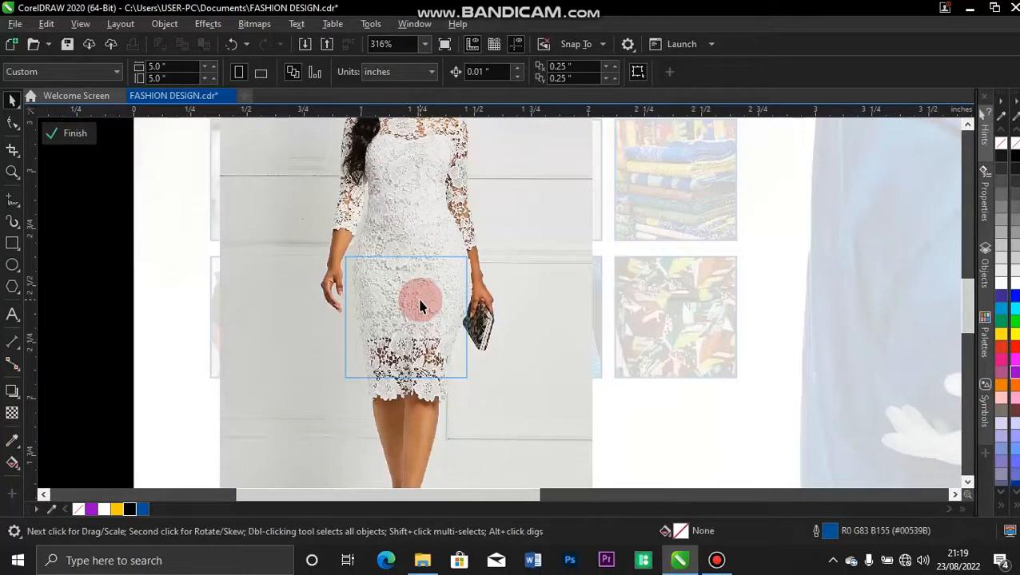
key(F4)
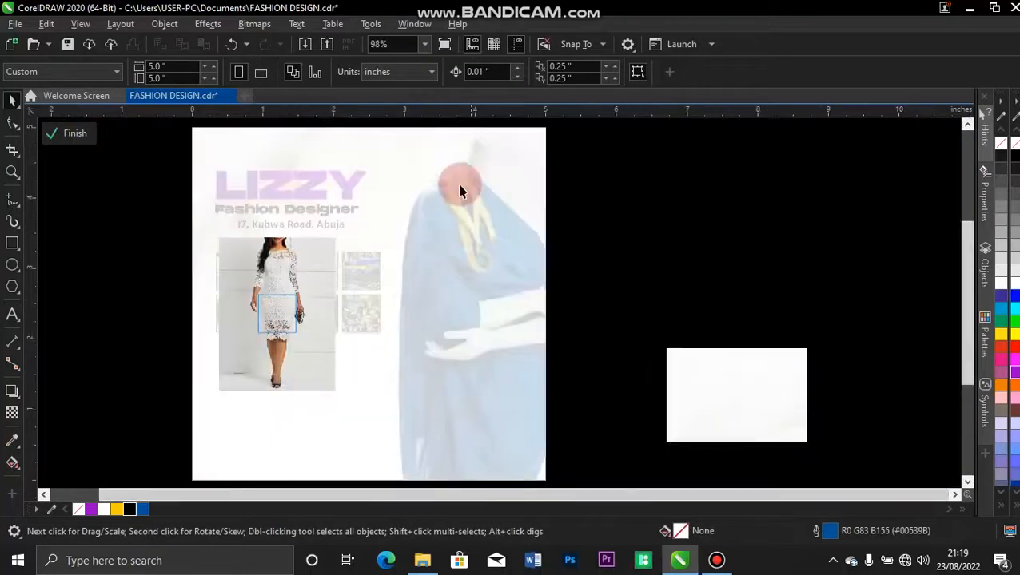
click(298, 260)
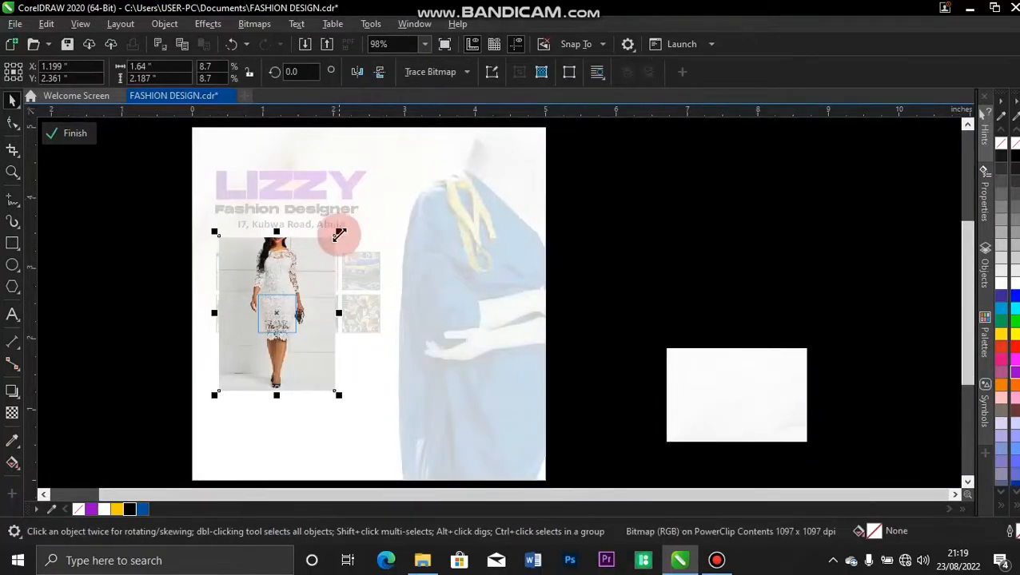
drag(339, 232, 323, 265)
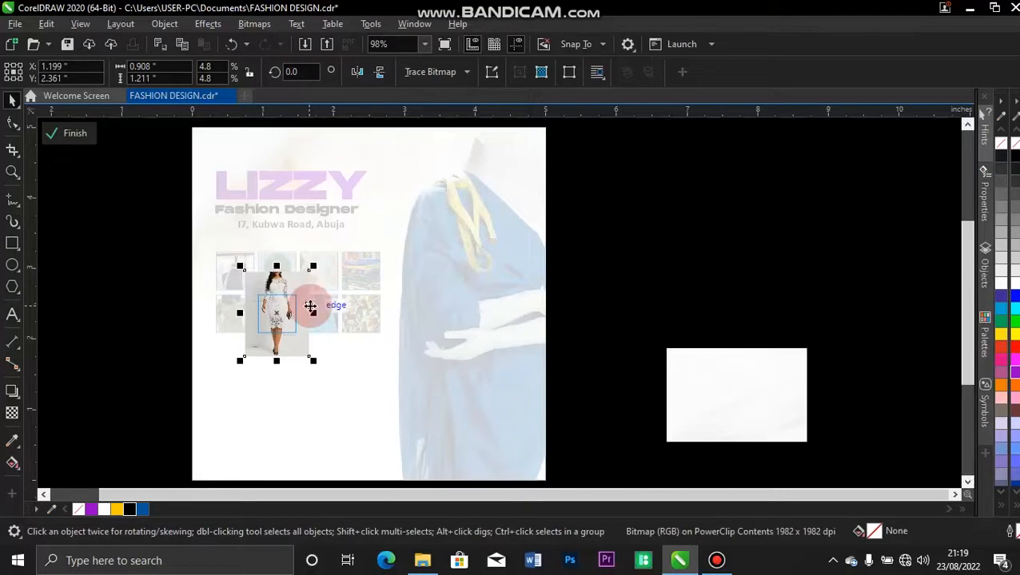
key(Down)
key(Down)
key(Down)
key(Down)
key(Down)
key(Down)
key(Down)
key(Down)
key(Down)
key(Down)
key(Down)
key(Down)
key(Down)
key(Down)
key(Down)
key(Down)
key(Down)
key(Down)
key(Down)
key(Down)
key(Down)
key(Down)
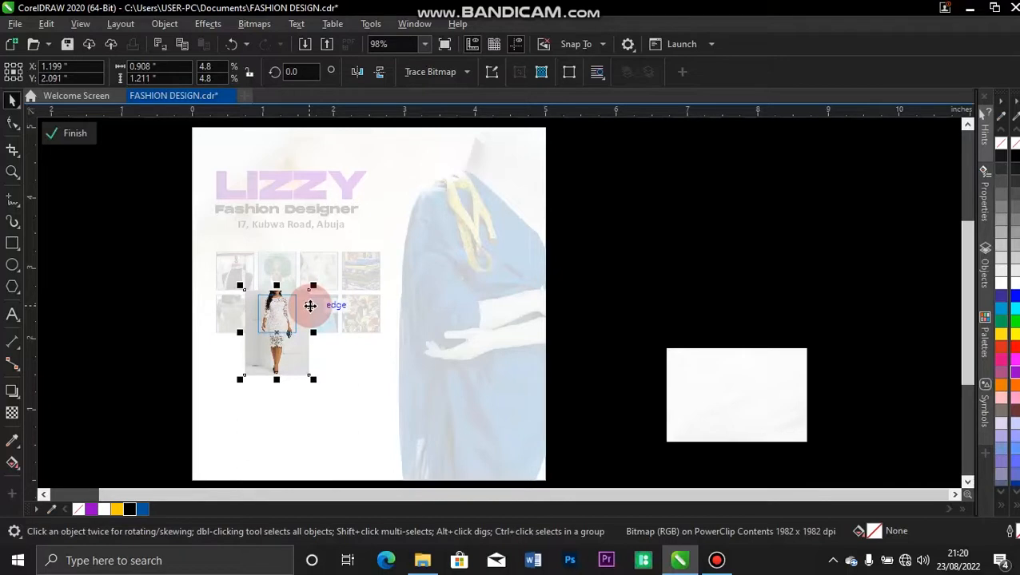
click(80, 134)
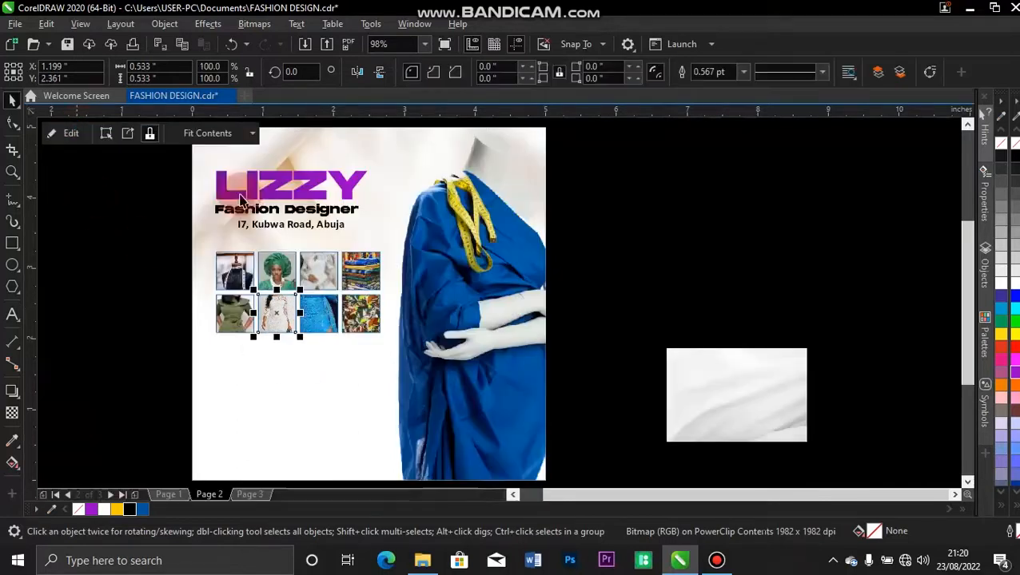
Scale the blue dress photo in the third bottom frame to 63.2% and reposition it.
click(69, 134)
click(432, 214)
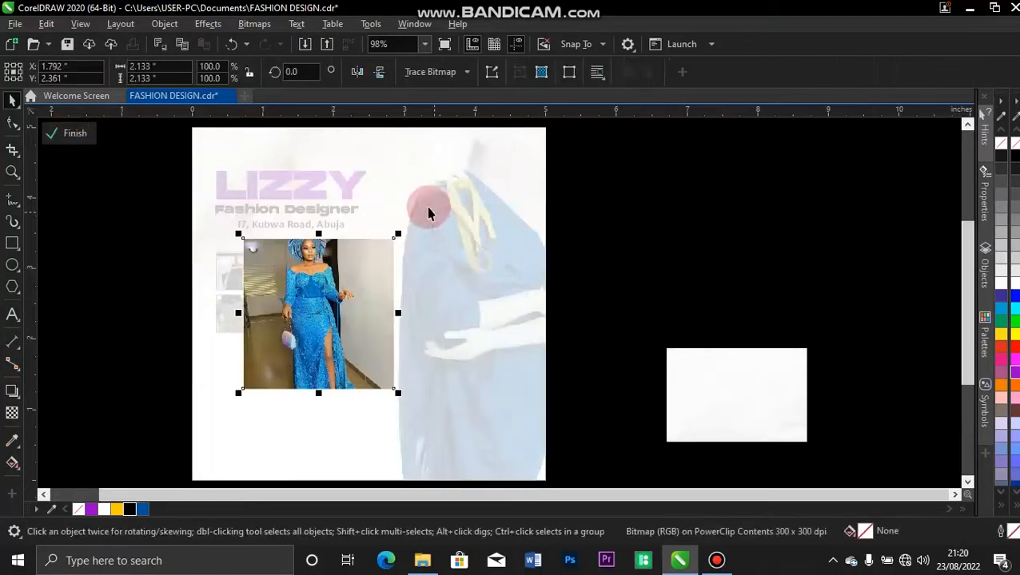
drag(398, 235, 364, 295)
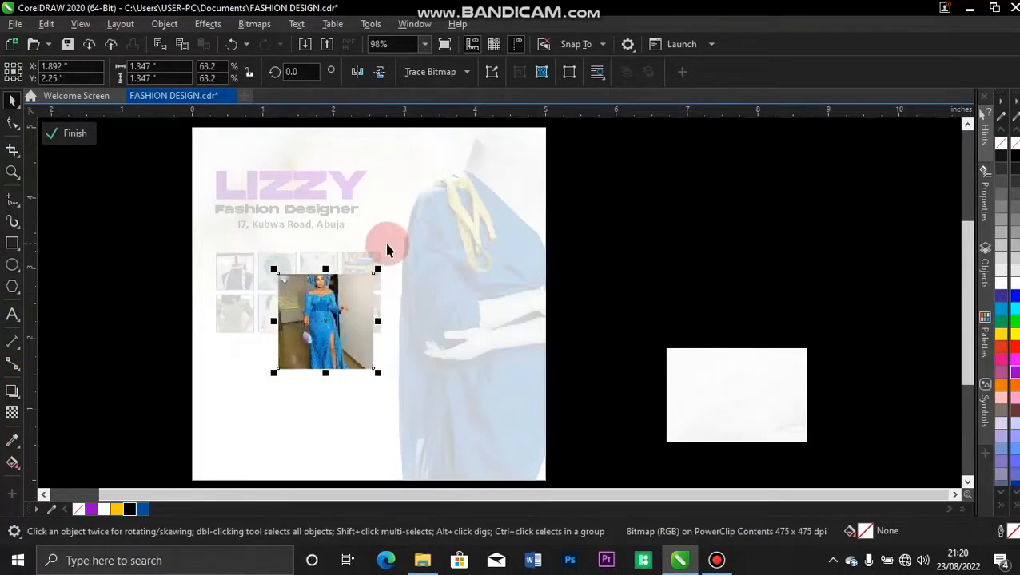
drag(378, 269, 345, 292)
click(69, 141)
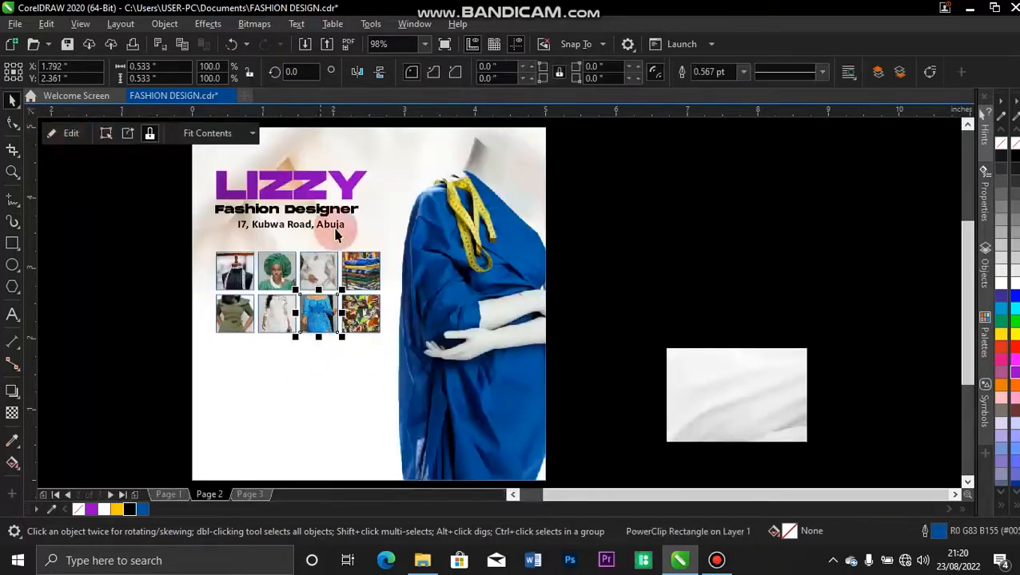
Shrink the patterned dress photo in the last frame to about 56% and shift it up.
click(74, 134)
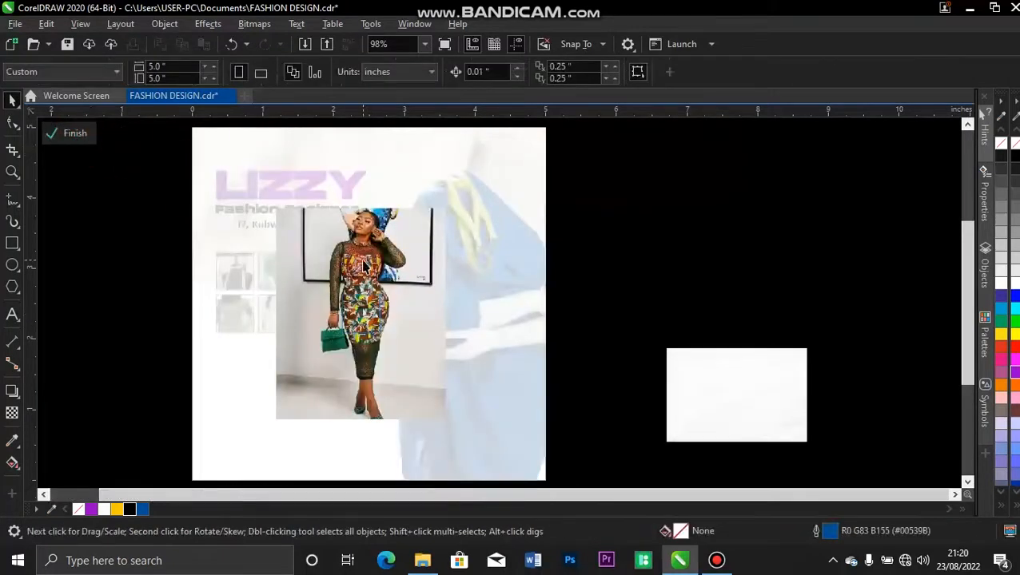
drag(448, 207, 402, 282)
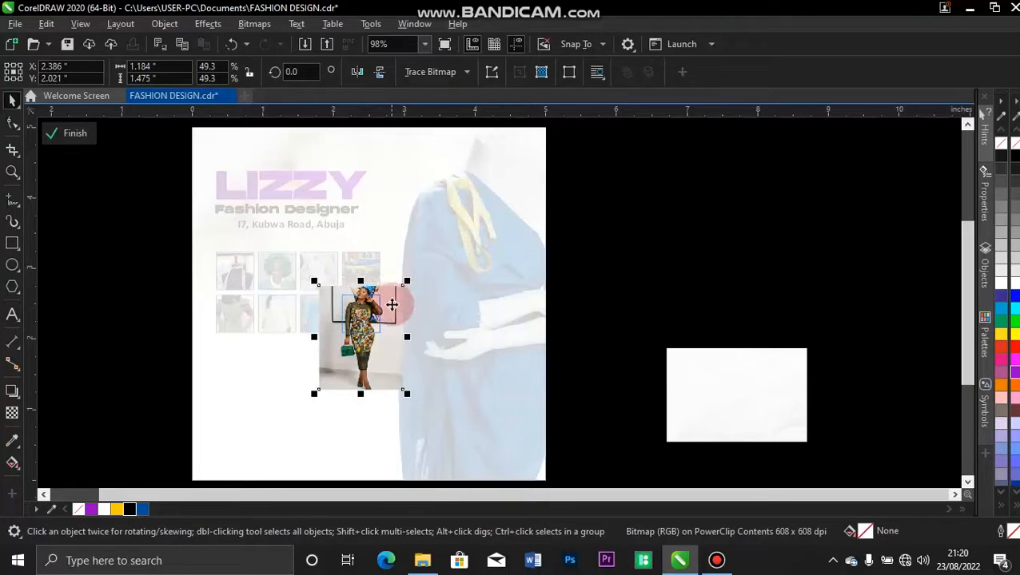
drag(382, 315, 381, 312)
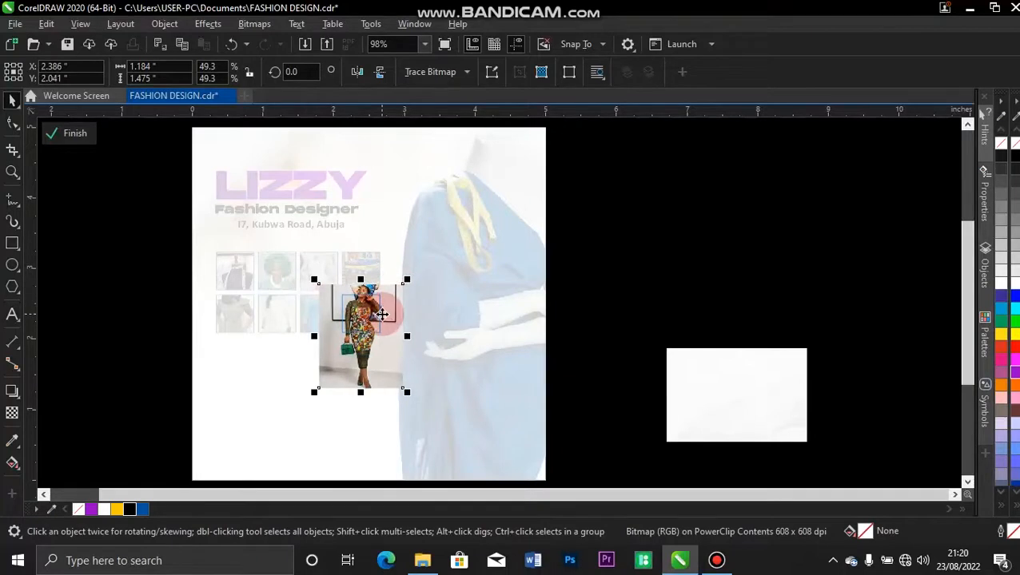
click(75, 132)
key(z)
drag(165, 239, 397, 352)
key(space)
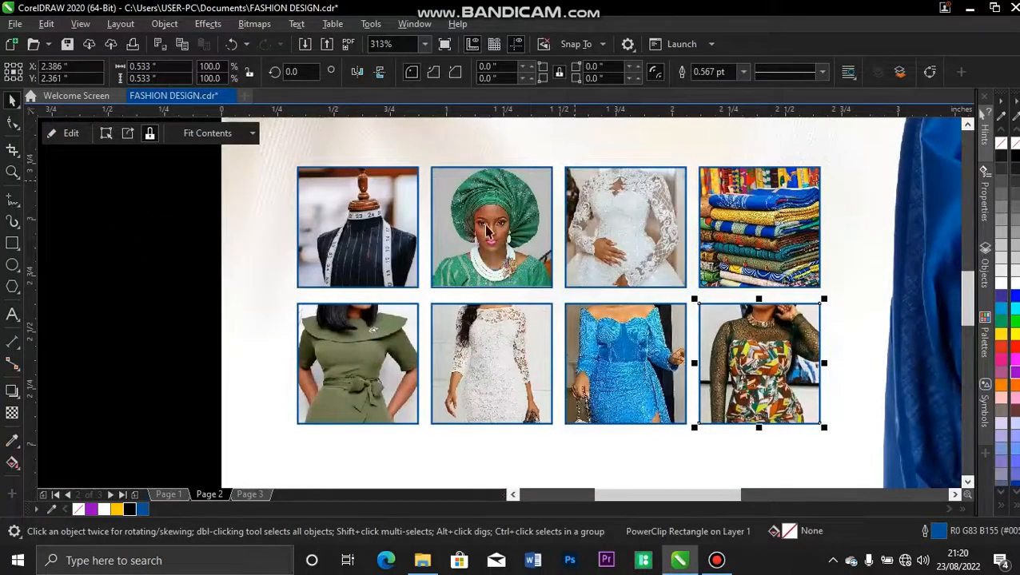
Enlarge and group the eight photo frames, then left-align the grid with the LIZZY heading.
drag(211, 155, 826, 432)
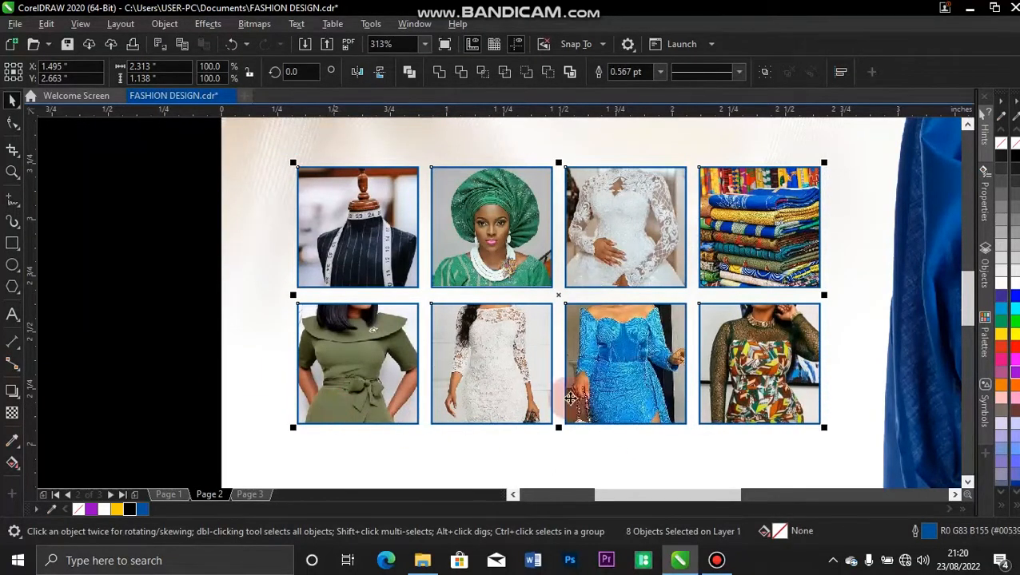
drag(291, 424, 271, 460)
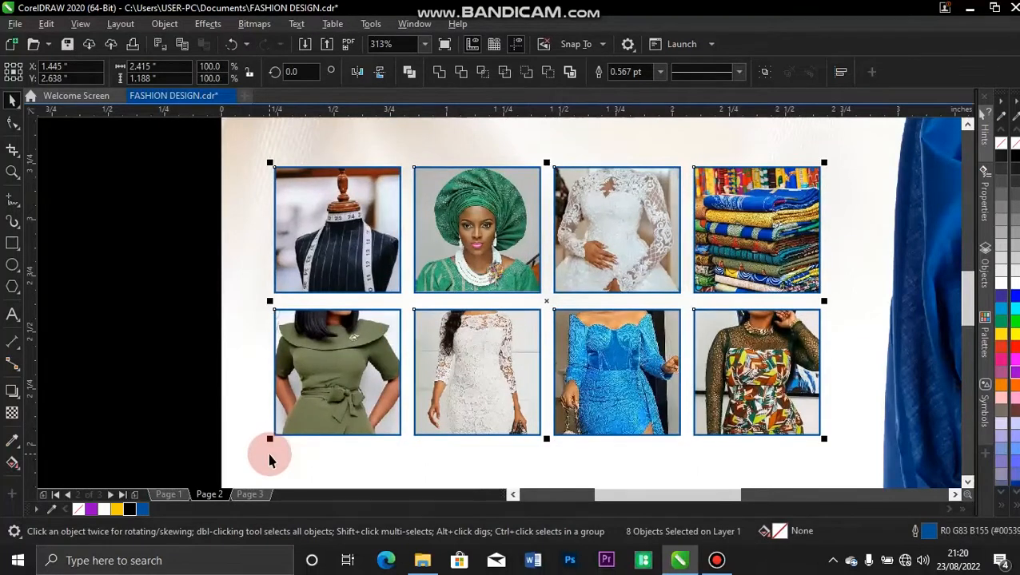
key(ctrl+g)
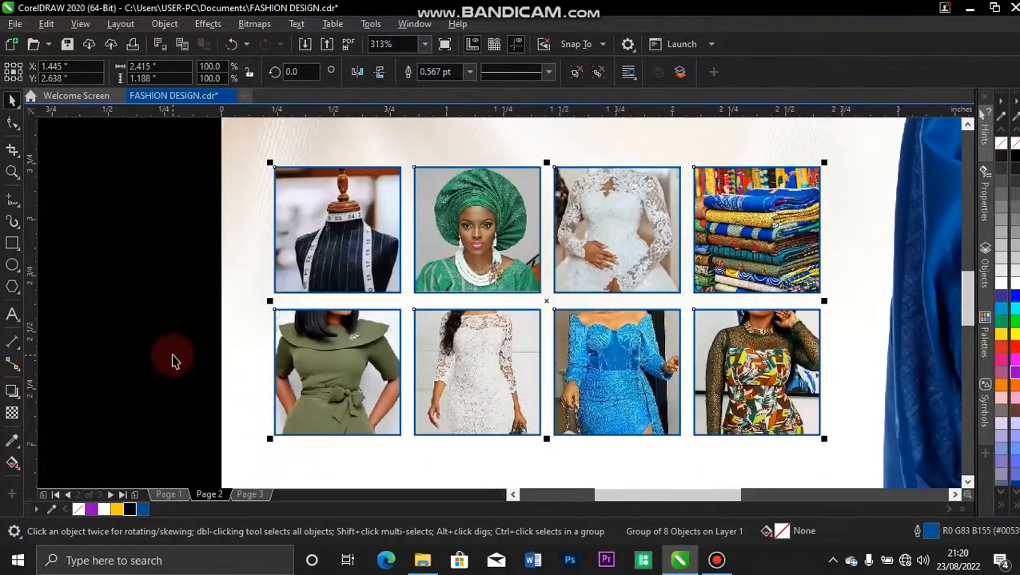
key(shift+F4)
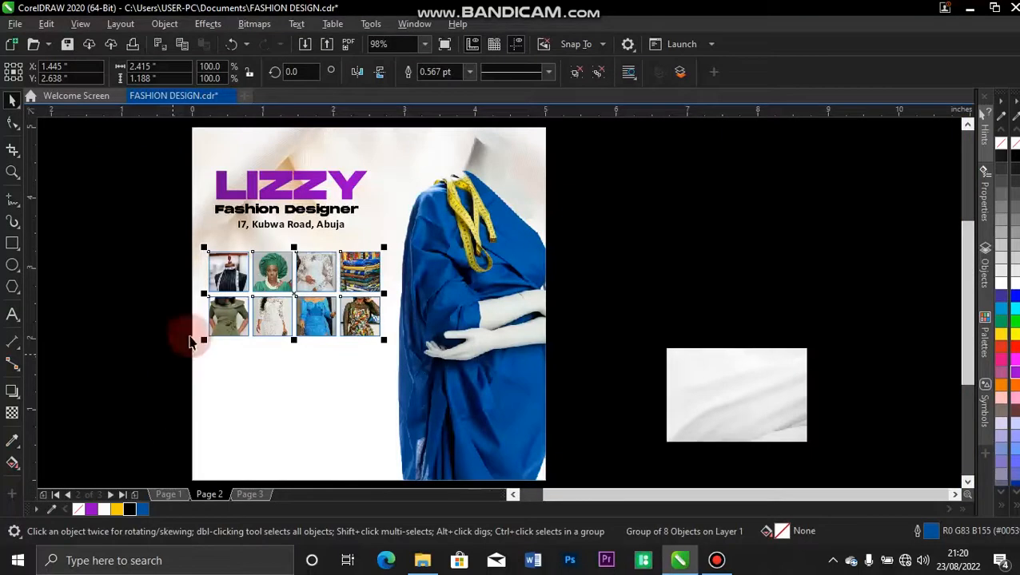
shift+click(225, 196)
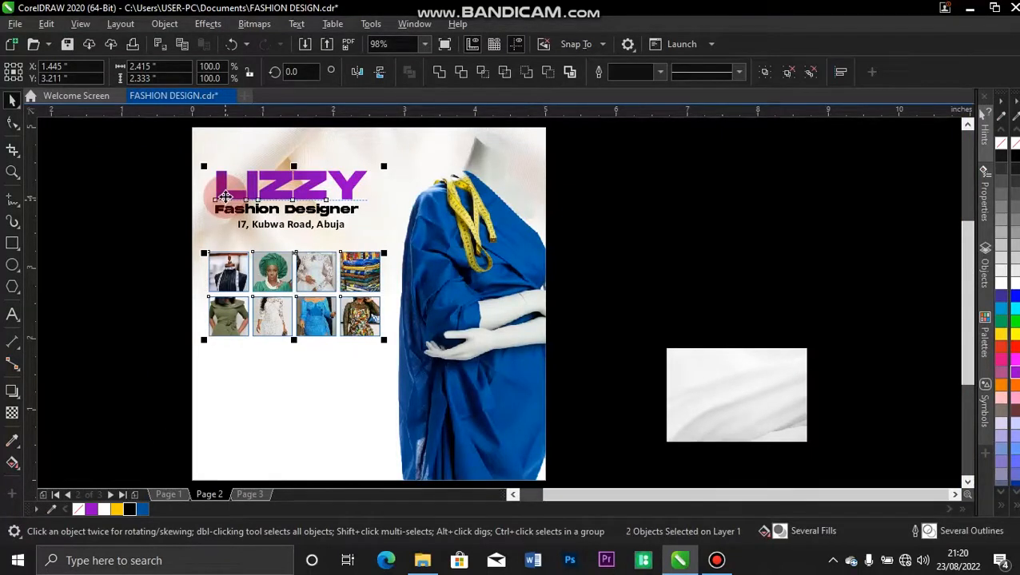
key(l)
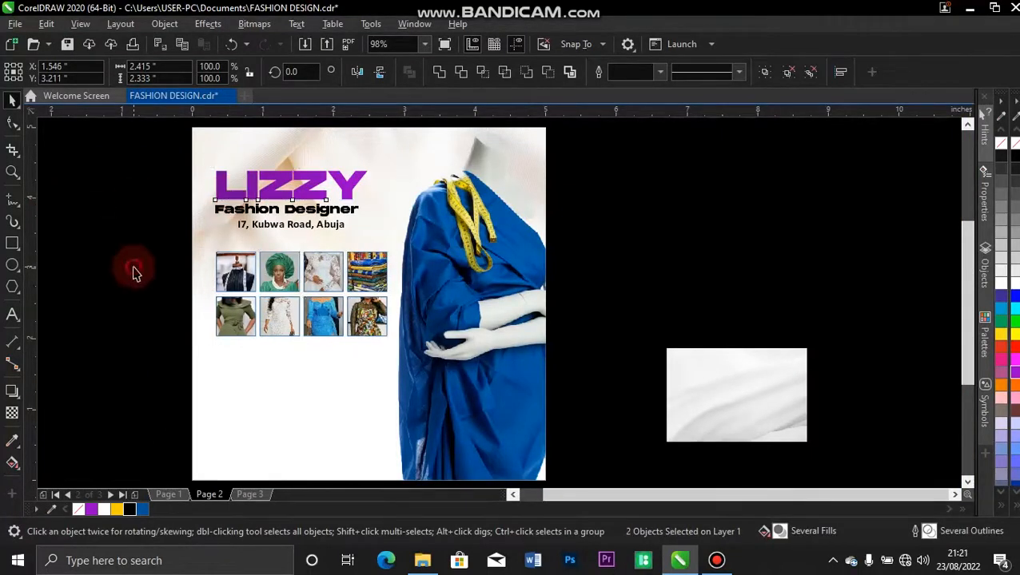
Set the photo group's outline width to None.
click(132, 273)
click(220, 292)
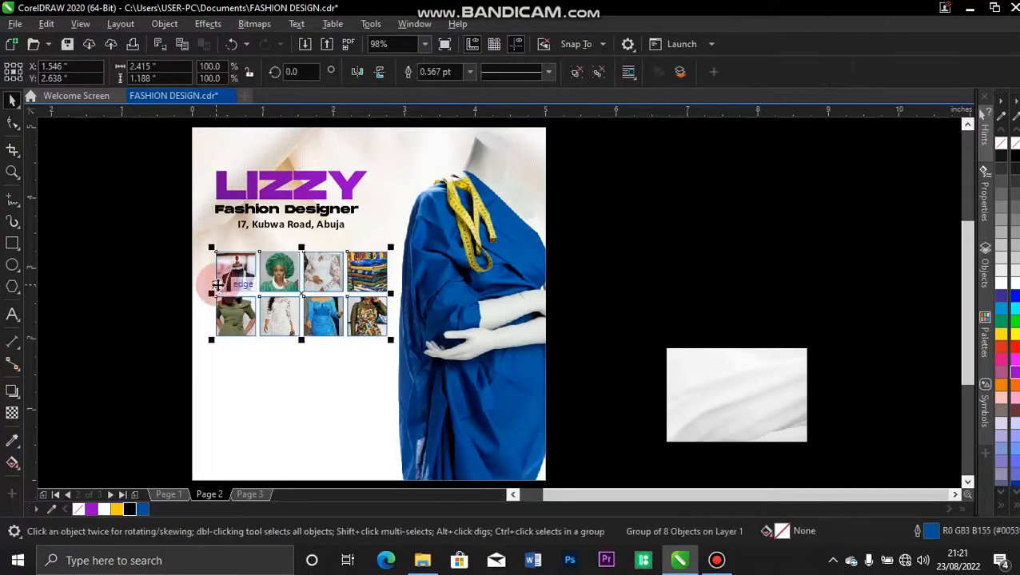
click(469, 72)
click(430, 84)
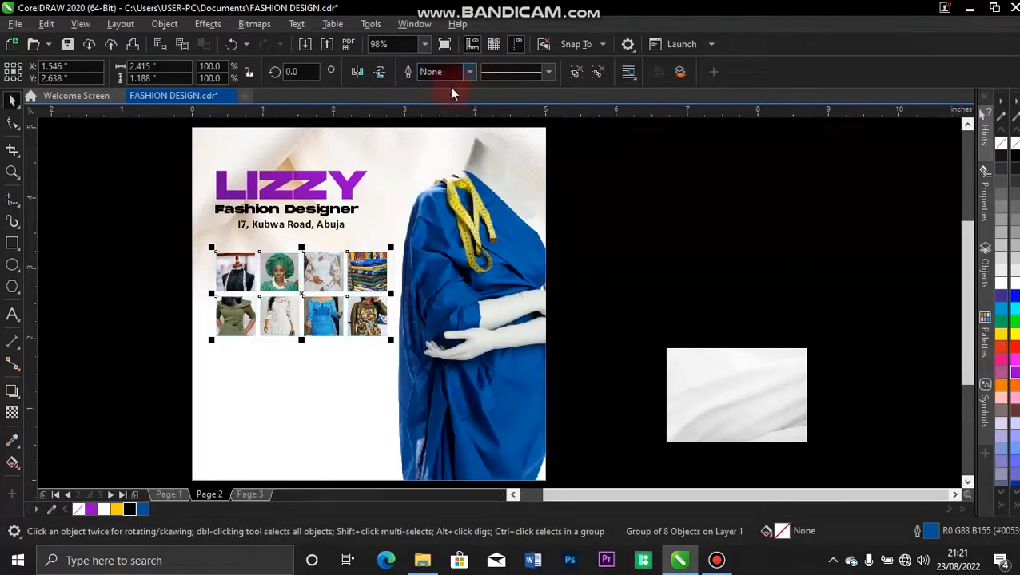
click(157, 200)
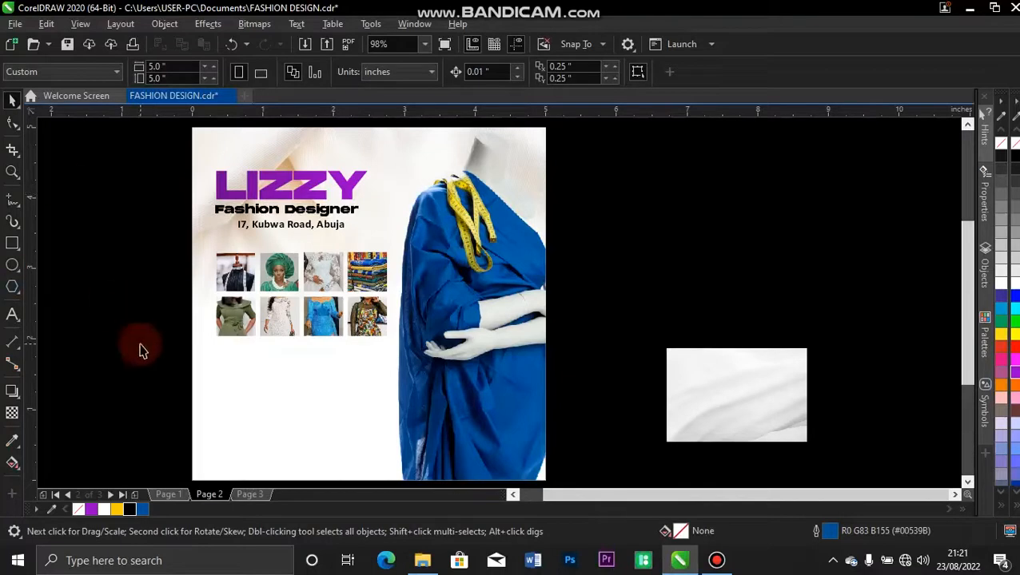
Copy the italic tagline from Page 1 and paste it onto Page 2 below the photo grid.
click(169, 494)
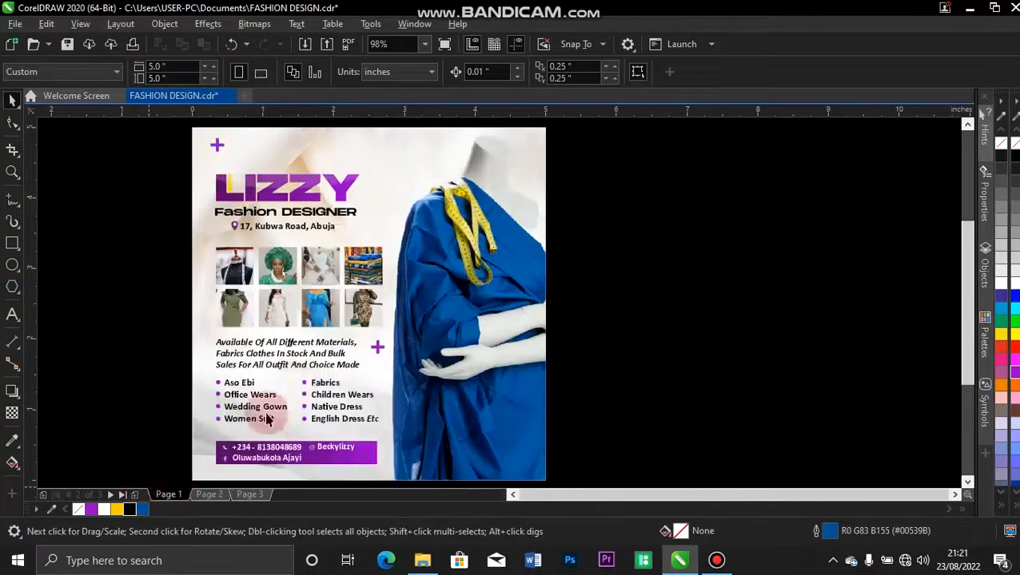
click(251, 355)
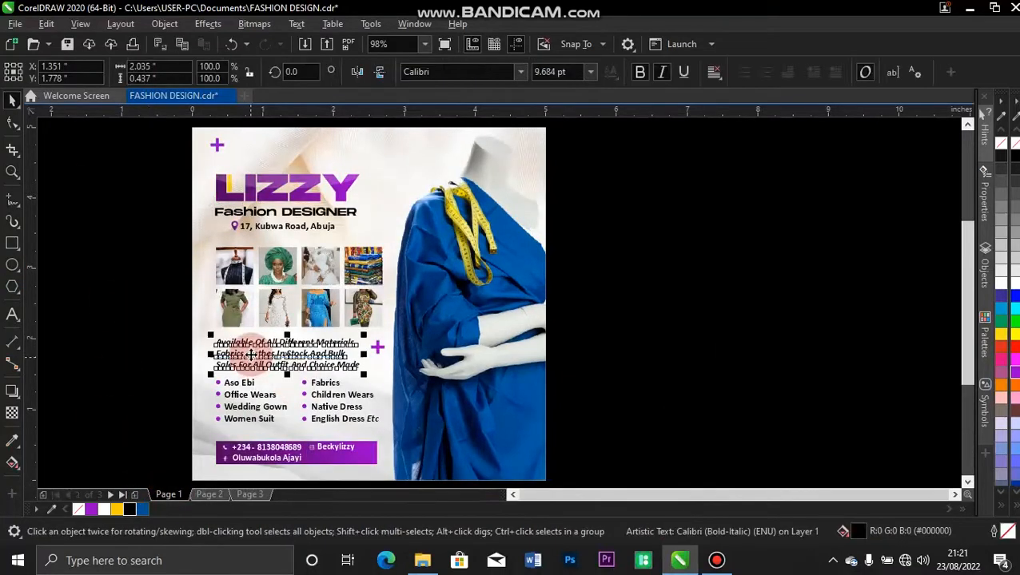
click(209, 495)
key(ctrl+v)
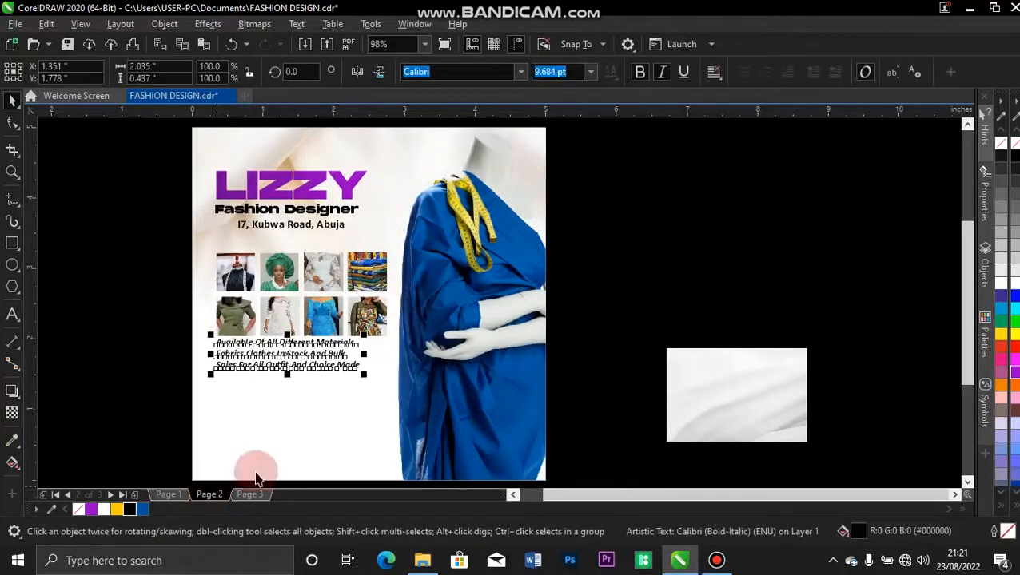
click(114, 422)
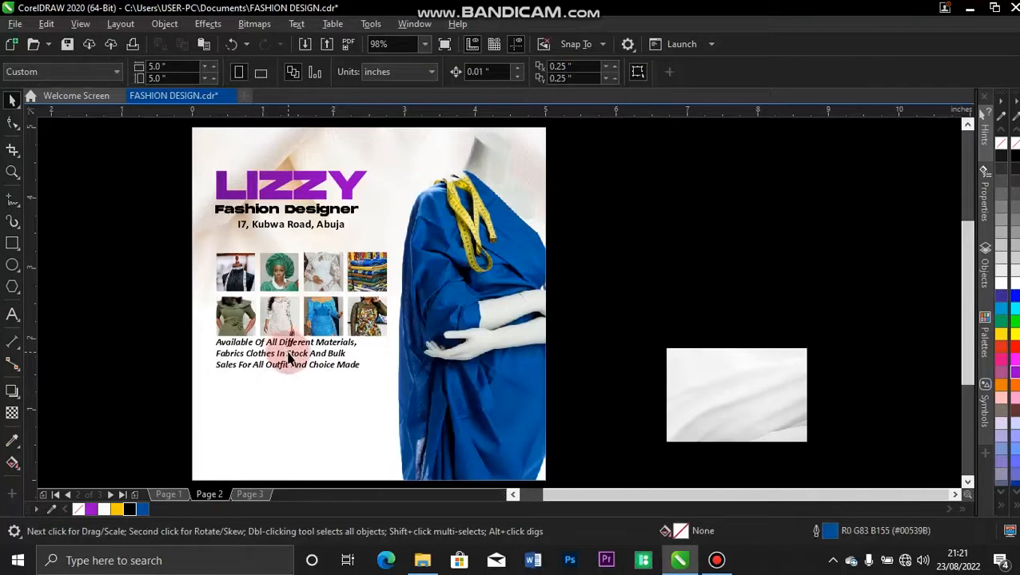
drag(289, 359, 292, 359)
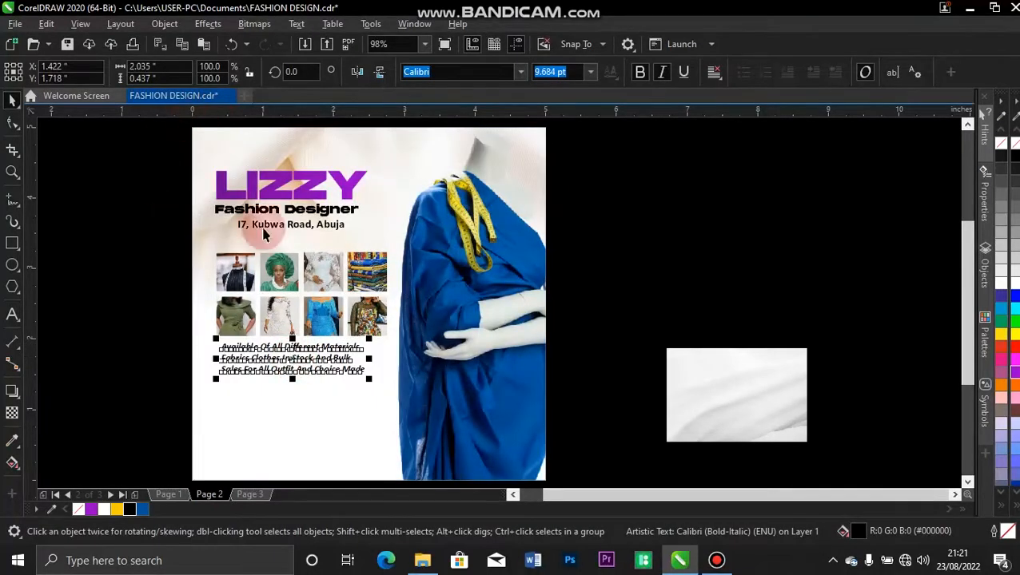
Move the heading, subtitle and address block and the photo grid up to make room.
click(155, 214)
drag(221, 190, 380, 244)
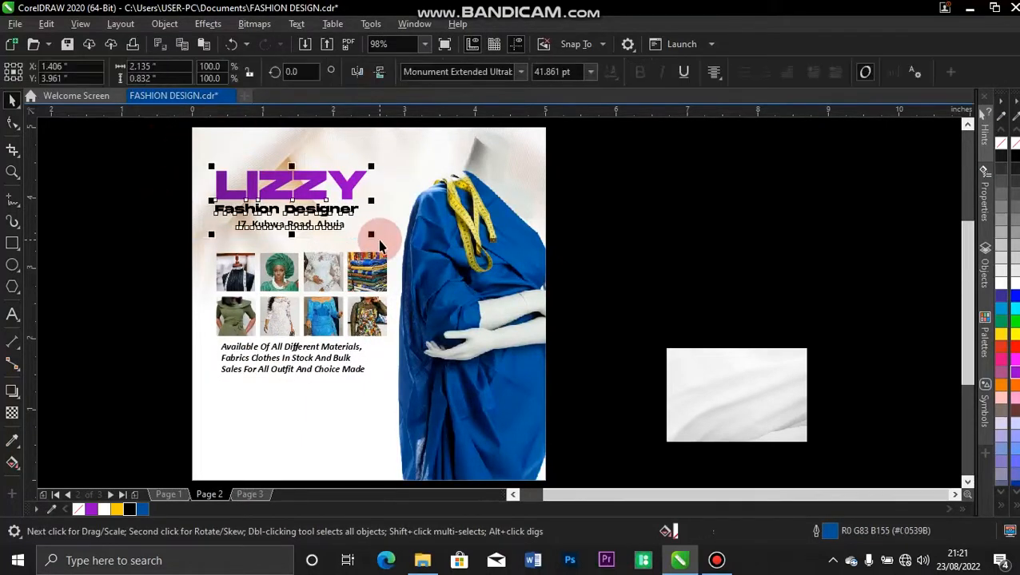
key(Up)
key(Up)
key(Up)
key(Up)
key(Up)
key(Up)
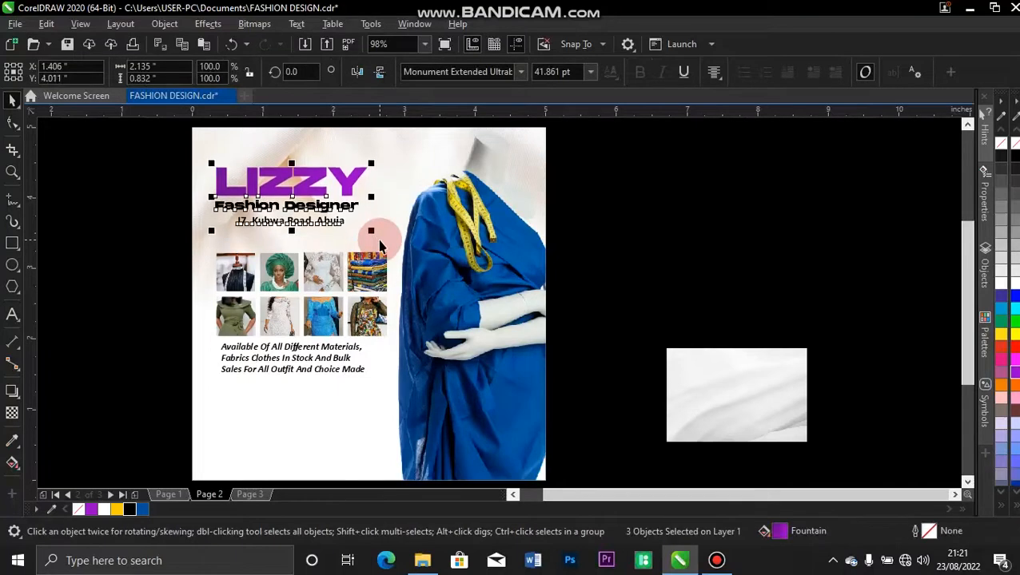
click(229, 284)
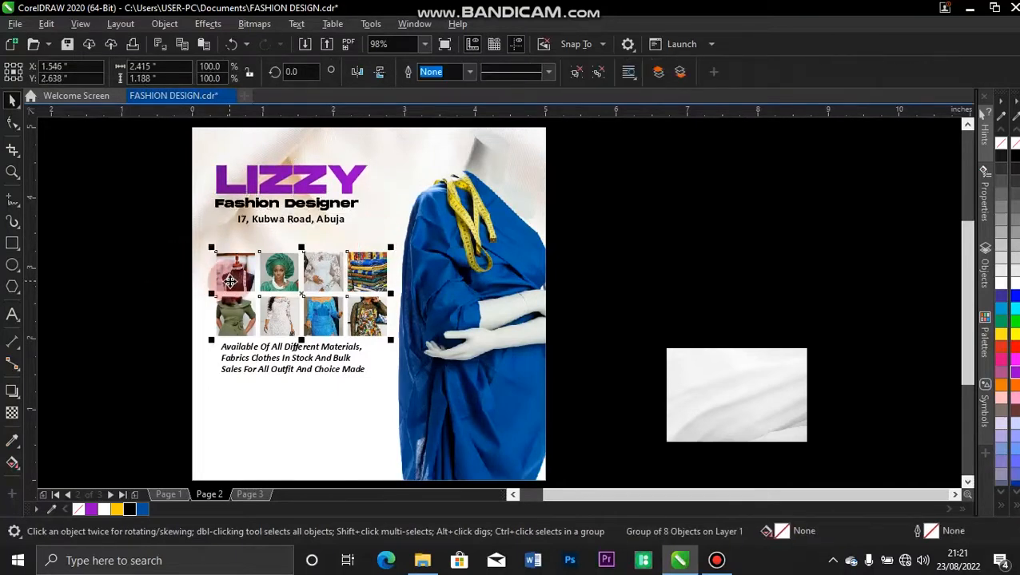
drag(229, 281, 231, 285)
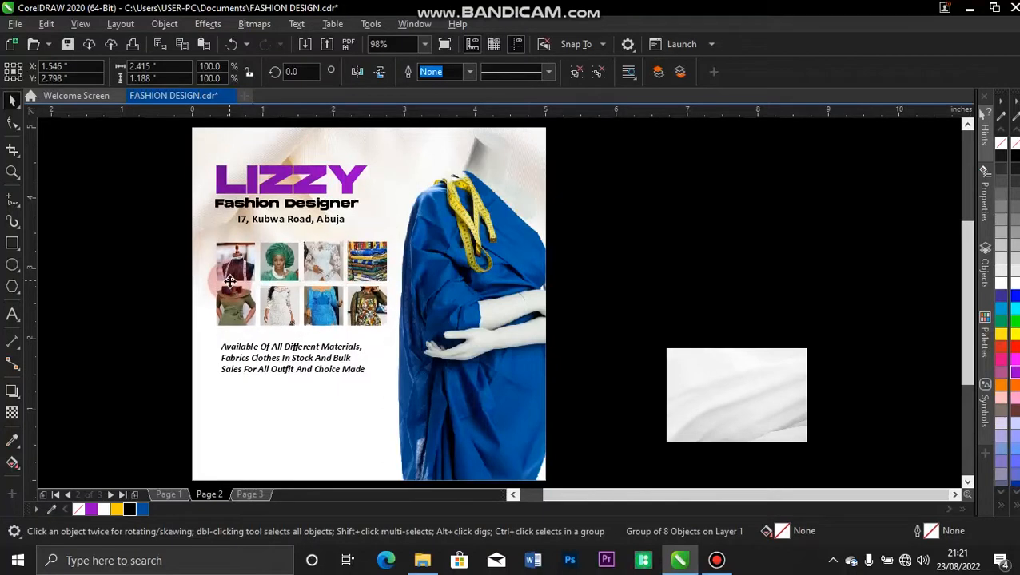
Nudge the tagline up and line it up with the LIZZY heading.
click(258, 366)
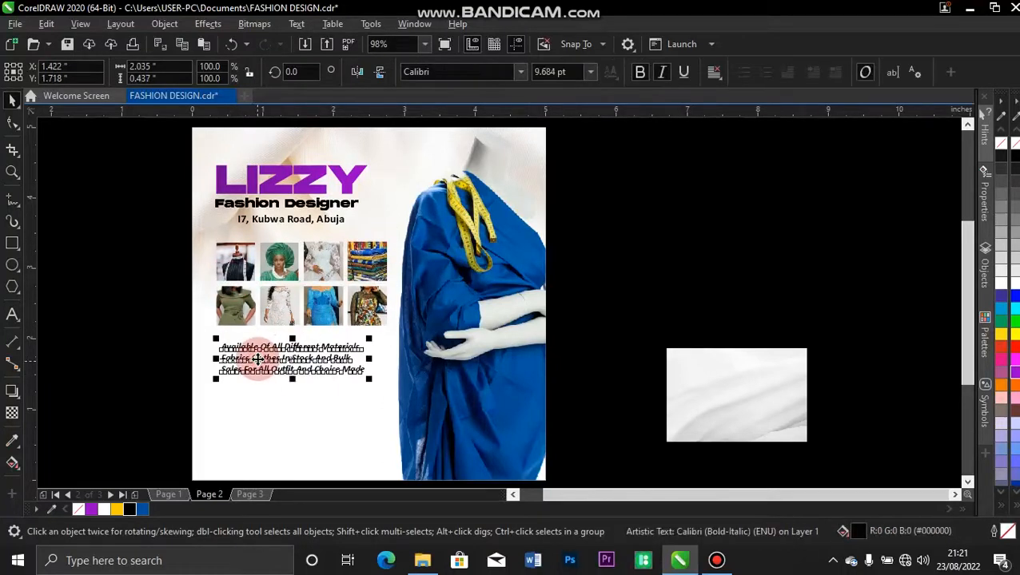
drag(257, 366, 257, 366)
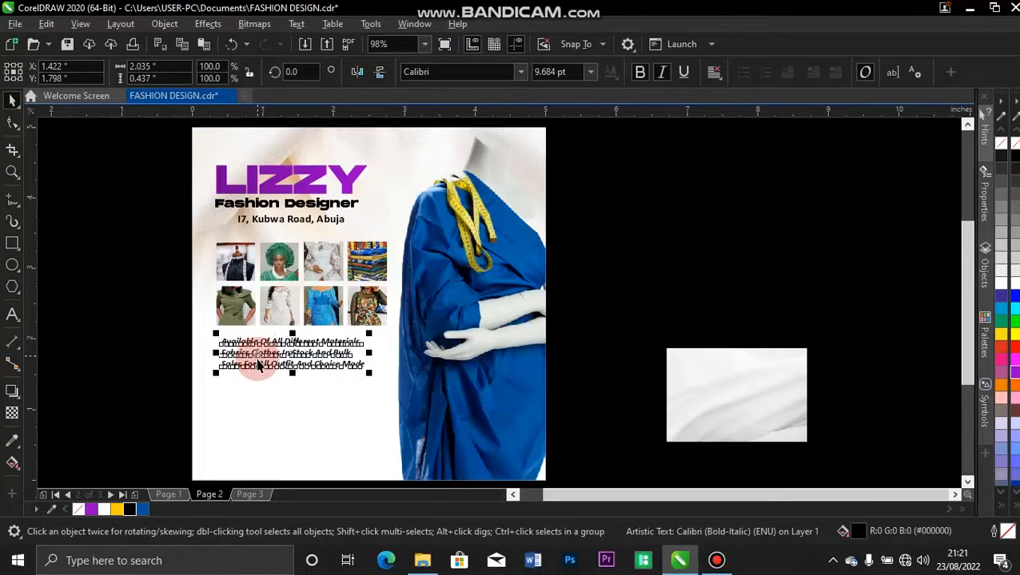
key(Up)
key(Up)
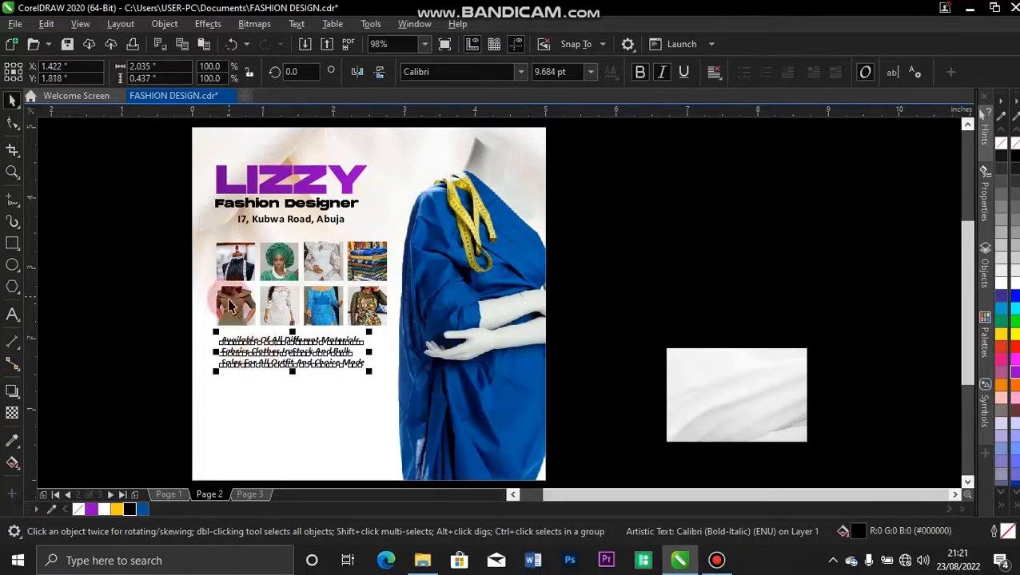
shift+click(221, 179)
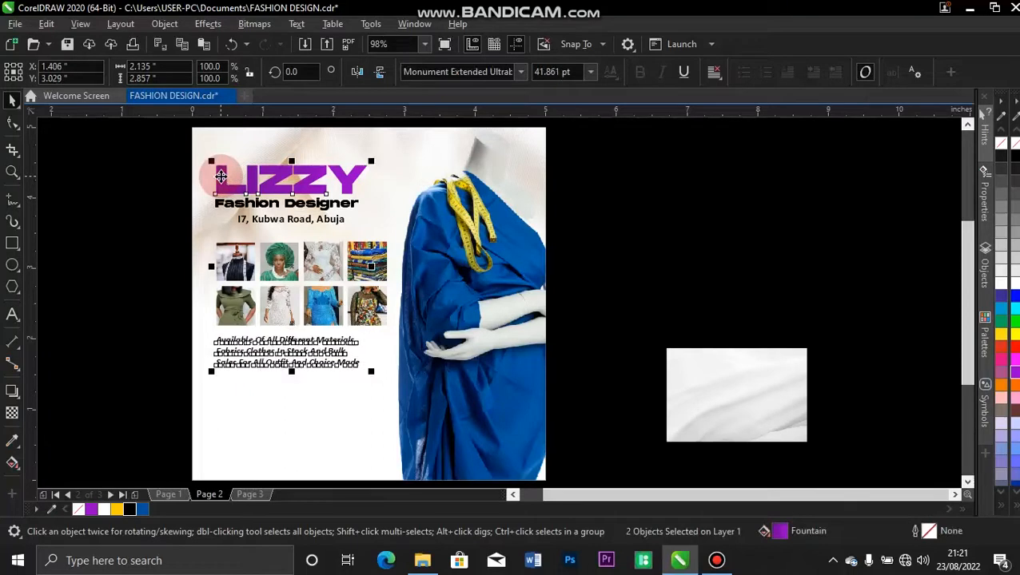
click(185, 312)
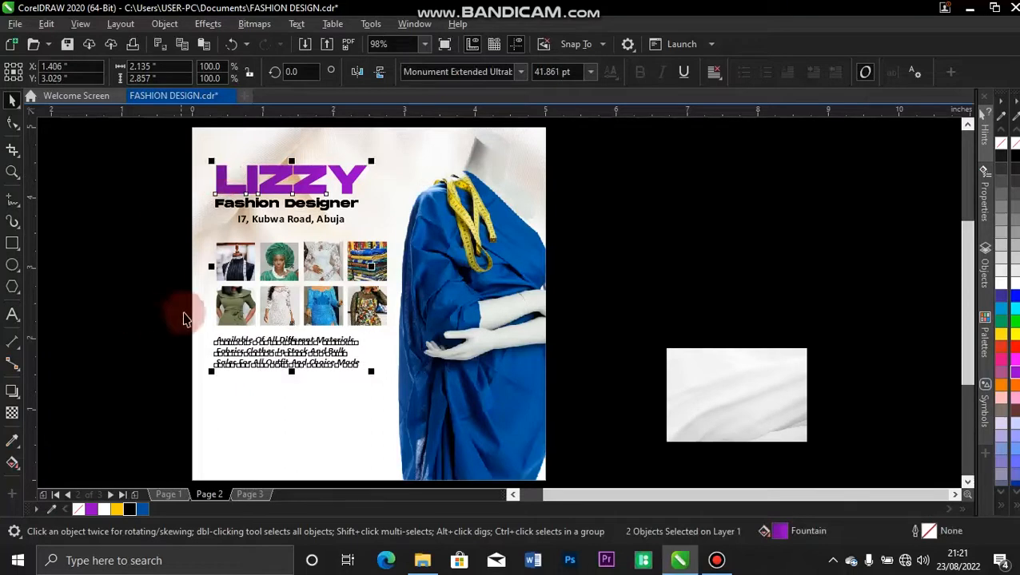
Copy the two-column bulleted services list from Page 1 and paste it under the tagline on Page 2.
click(169, 495)
drag(182, 366, 383, 436)
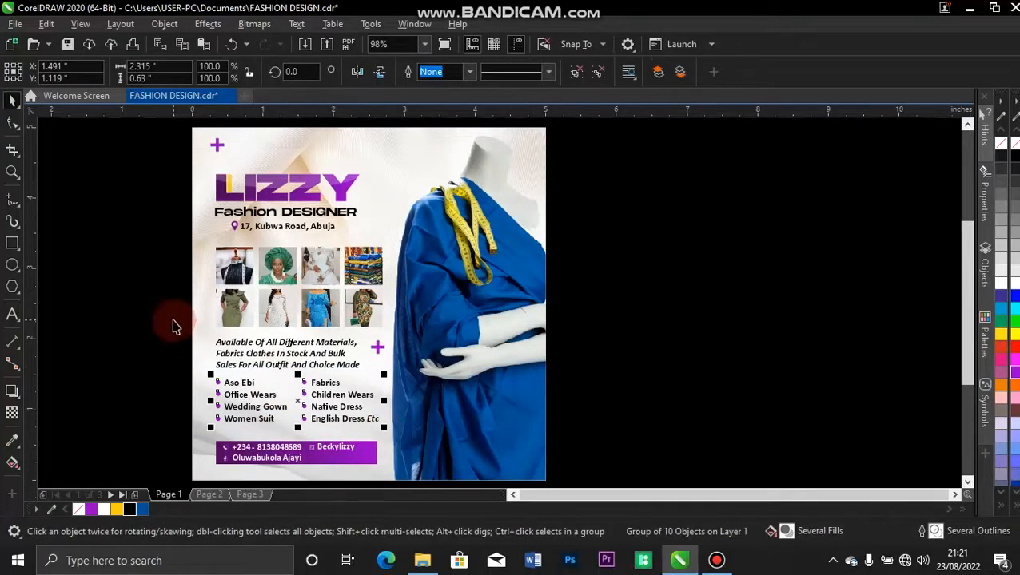
click(220, 495)
key(ctrl+v)
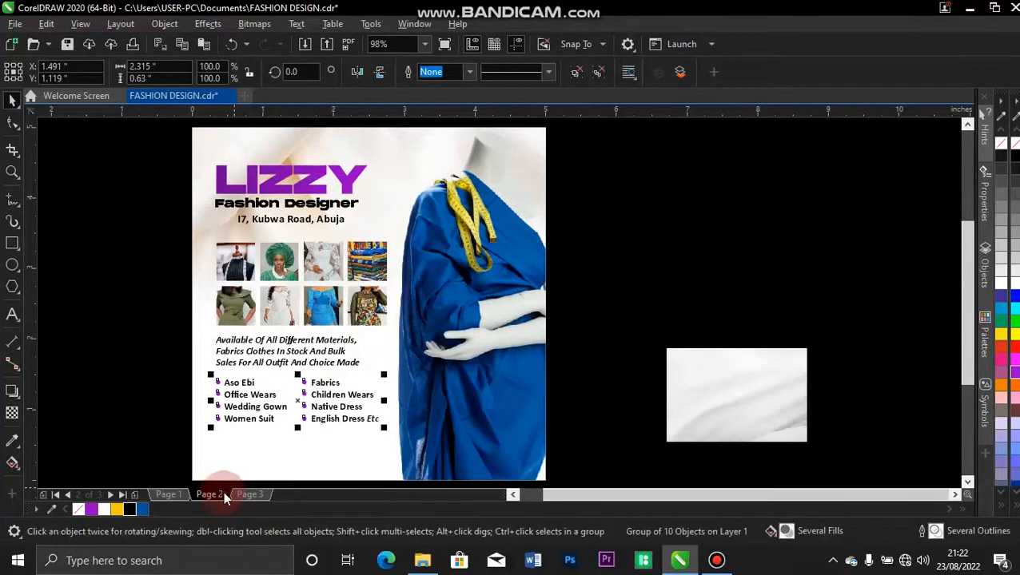
click(188, 411)
key(z)
drag(179, 323, 420, 464)
key(space)
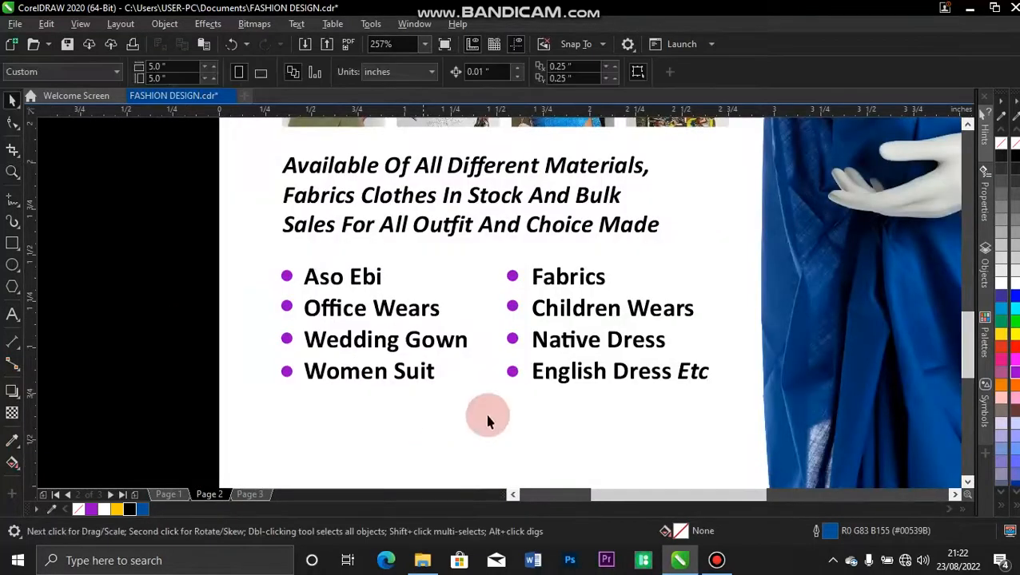
double_click(438, 317)
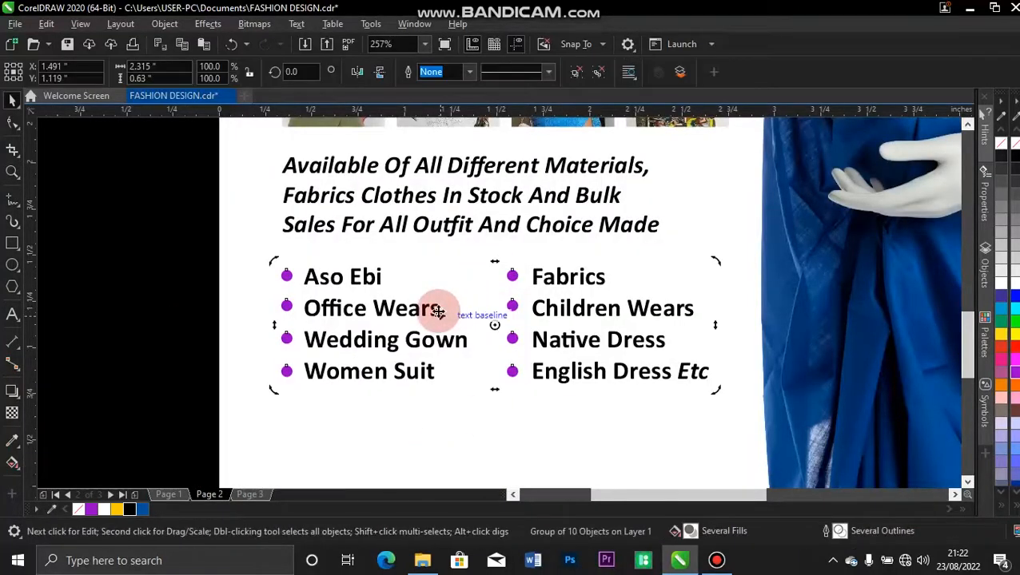
click(122, 373)
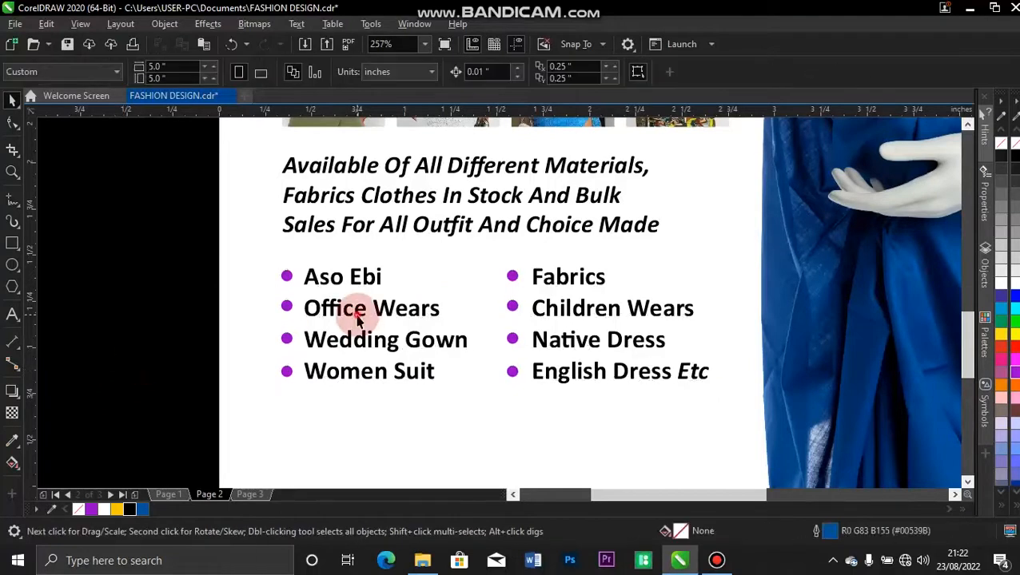
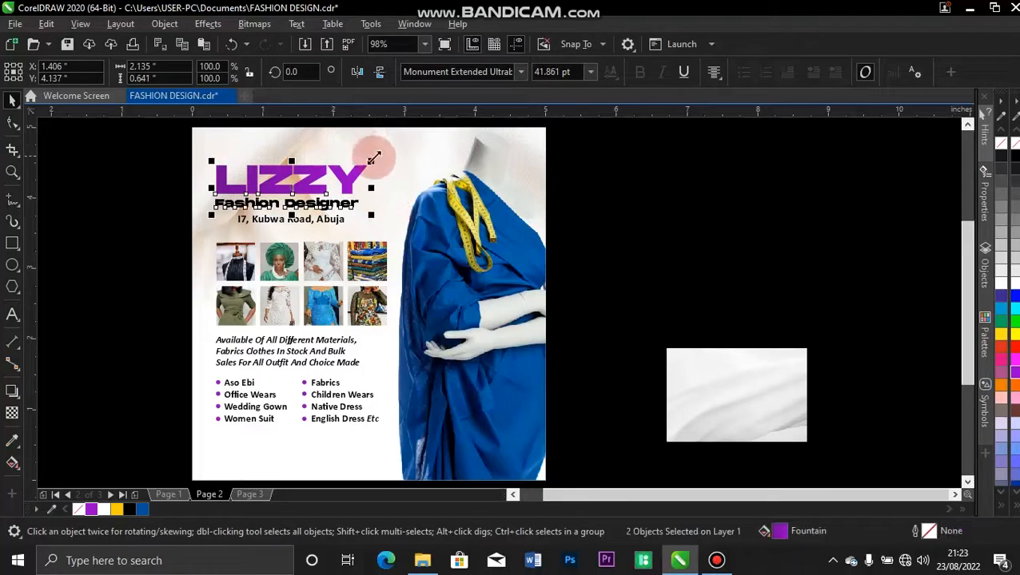
Shrink the LIZZY and Fashion Designer heading group slightly and shift it right and up.
drag(372, 158, 367, 163)
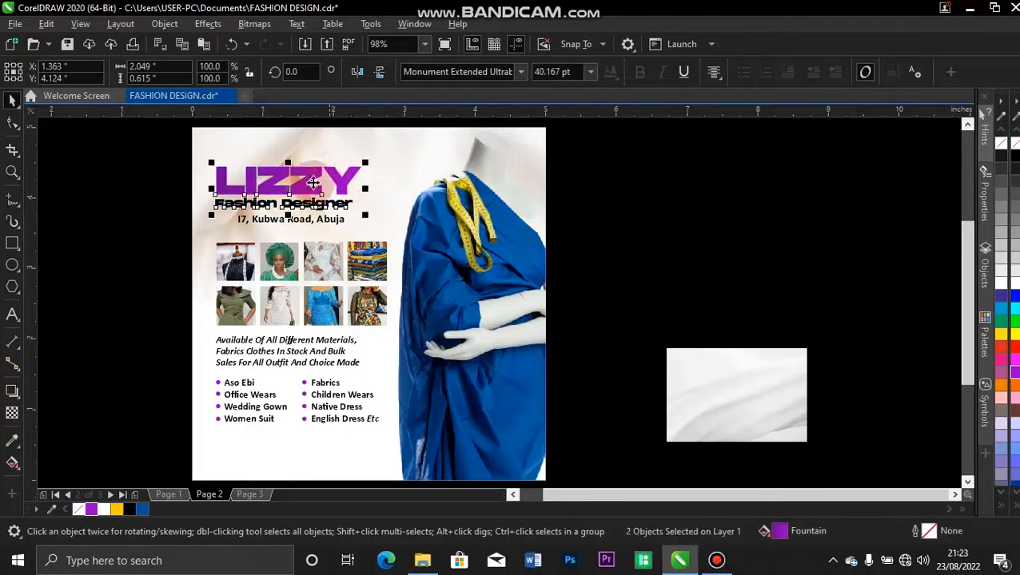
drag(323, 176, 324, 177)
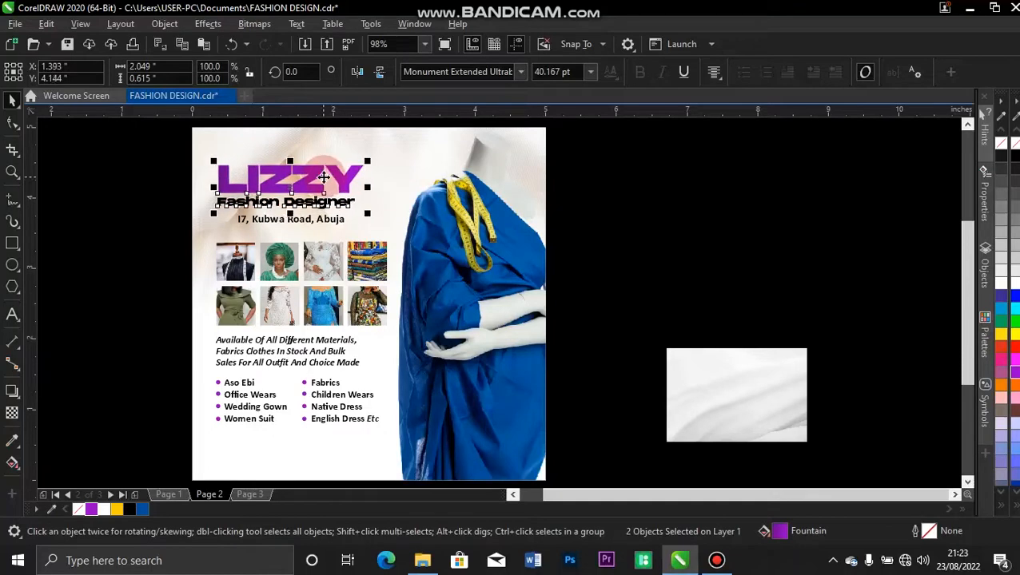
shift+click(235, 266)
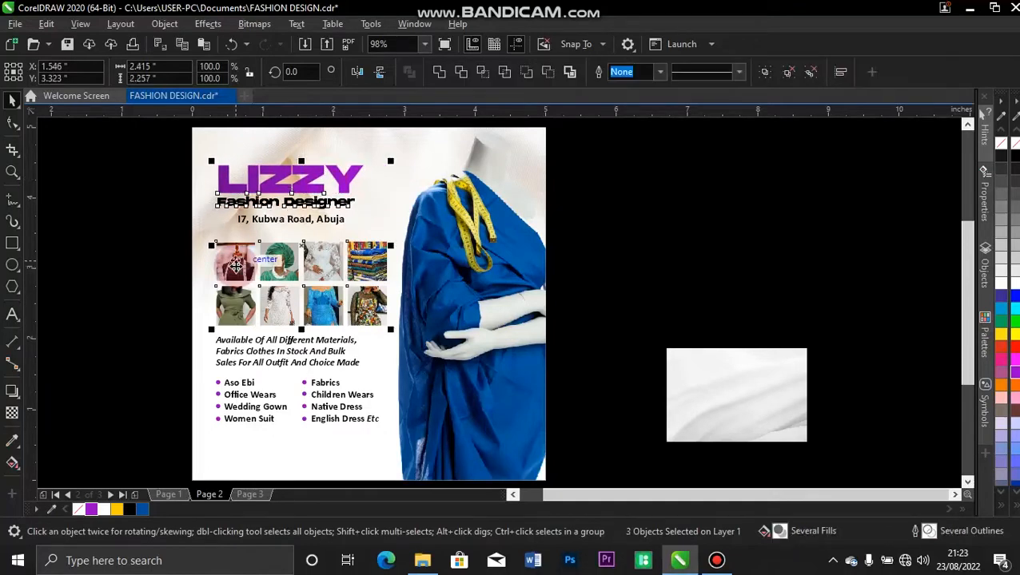
click(142, 175)
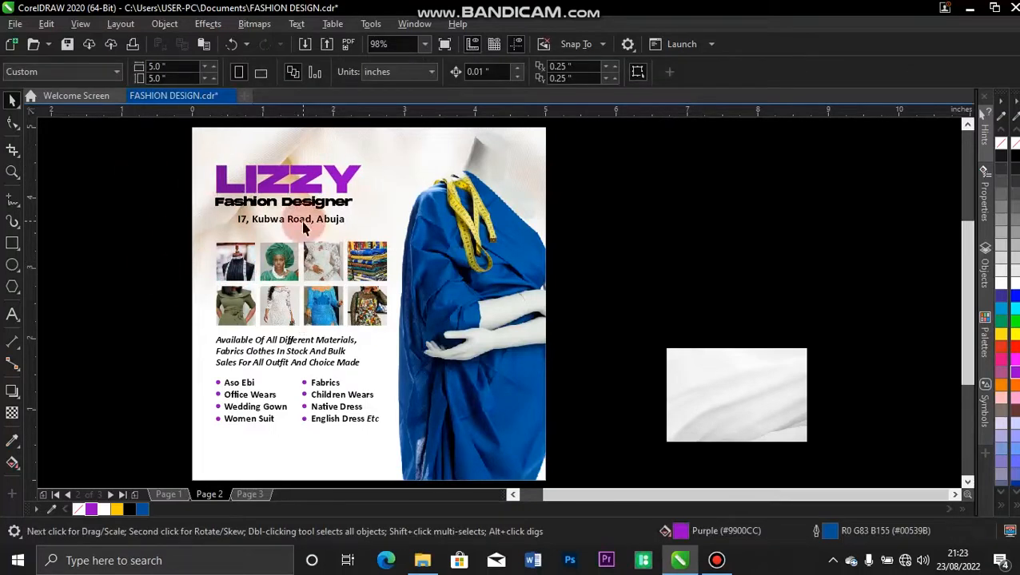
click(303, 227)
shift+click(269, 203)
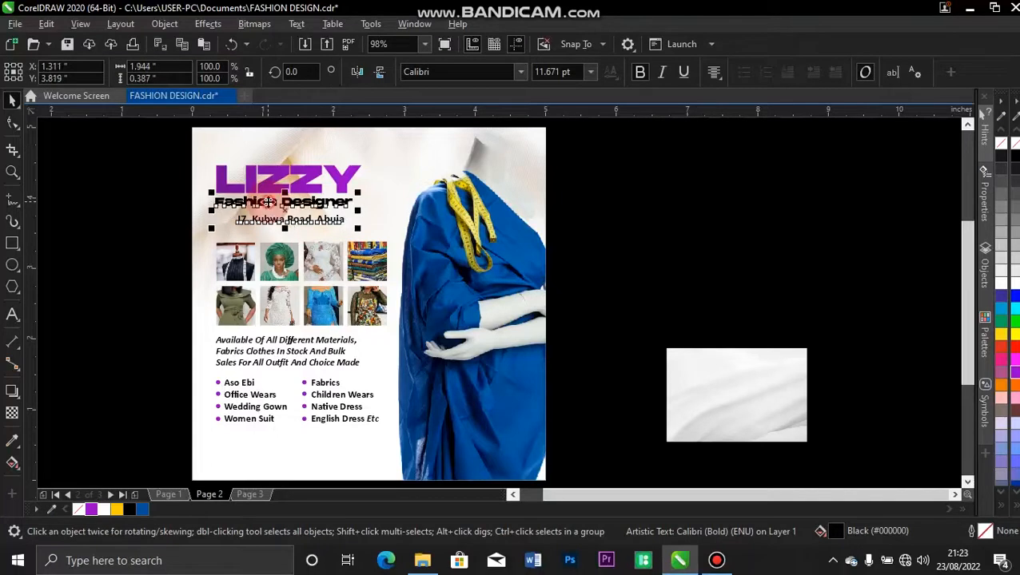
click(176, 210)
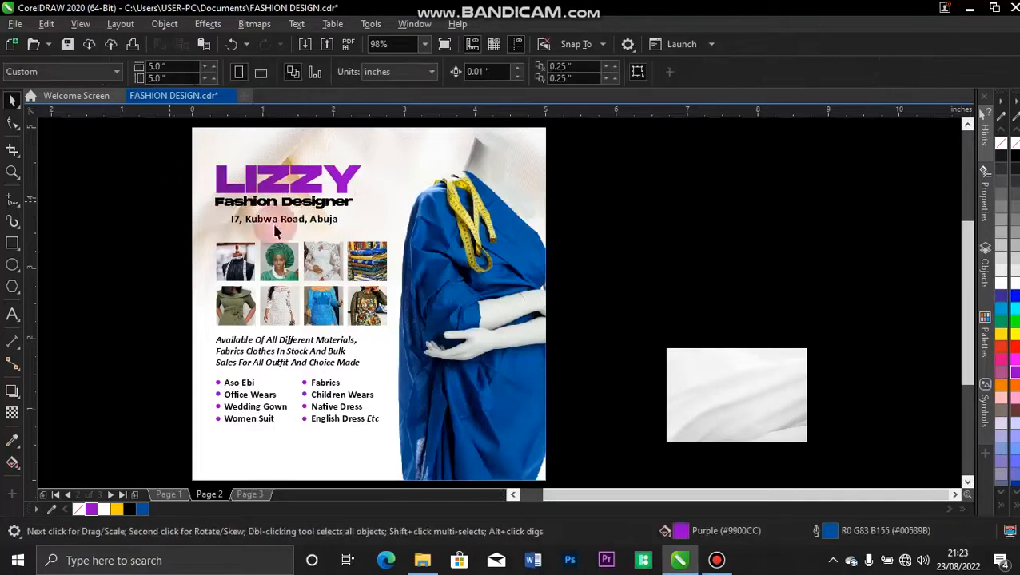
Nudge the photo grid, availability text and bullet list up to tighten the spacing.
click(226, 298)
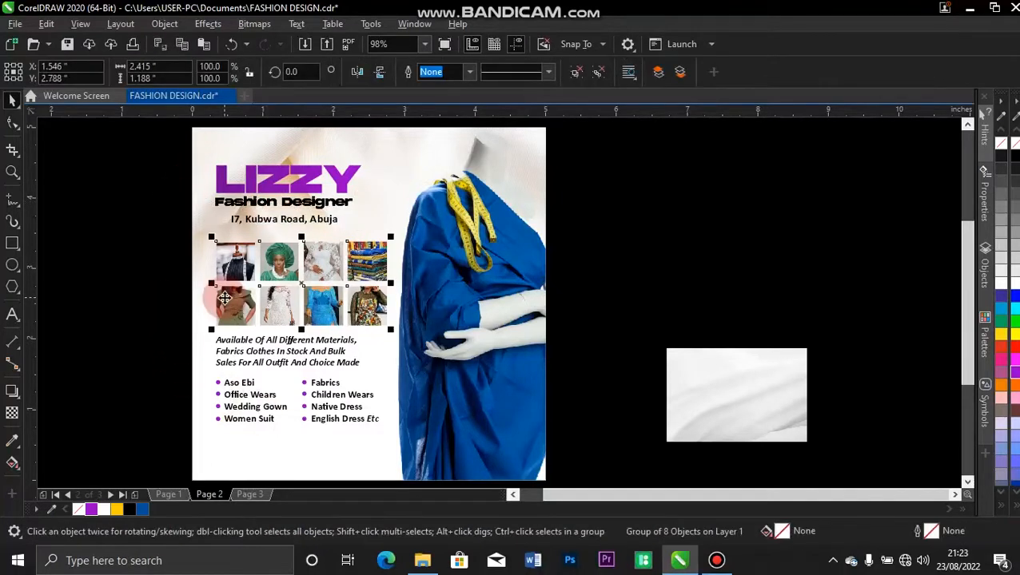
key(Up)
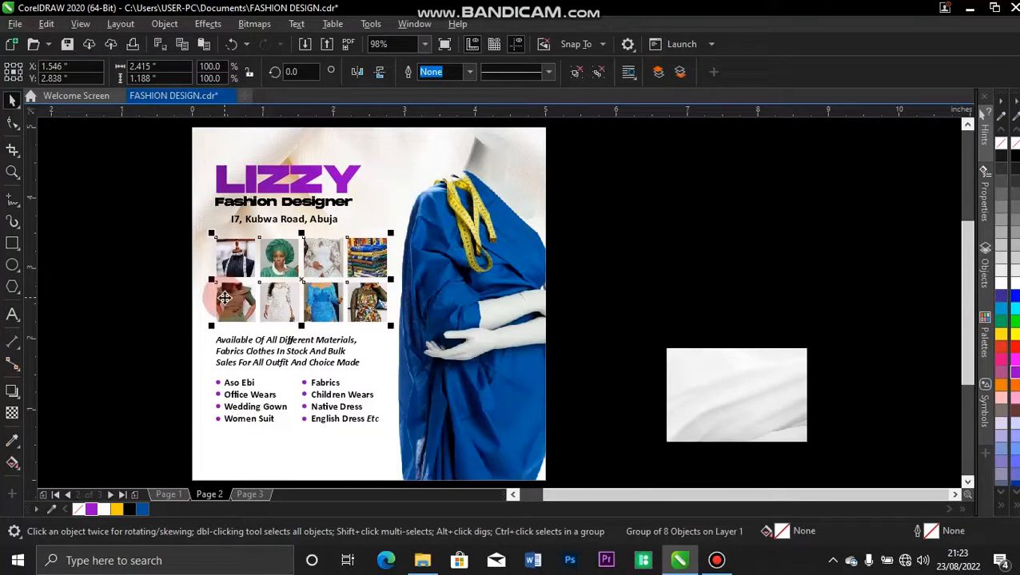
click(229, 349)
key(Up)
key(Up)
key(Up)
key(Up)
key(Up)
key(Up)
key(Up)
key(Up)
key(Up)
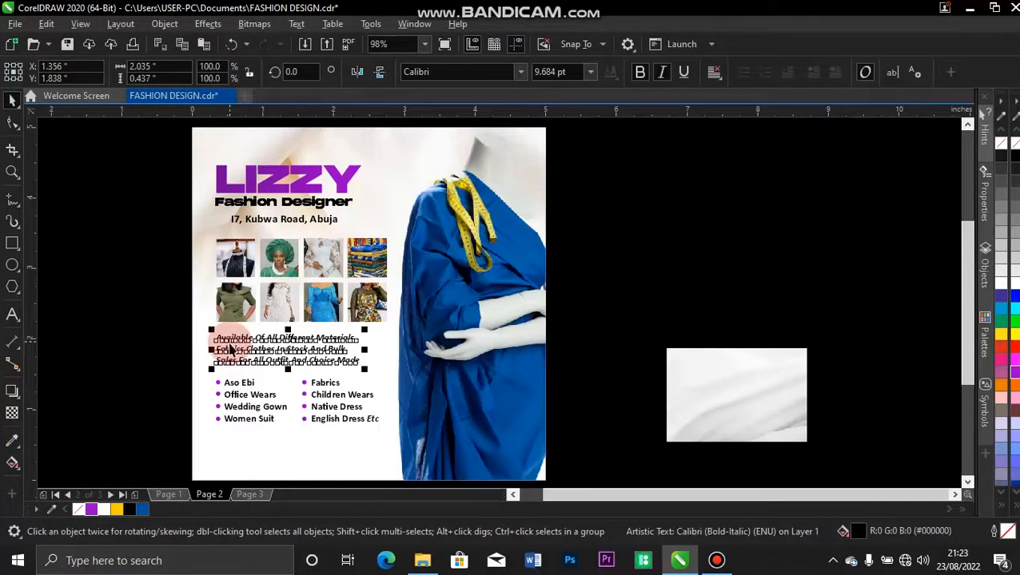
key(Up)
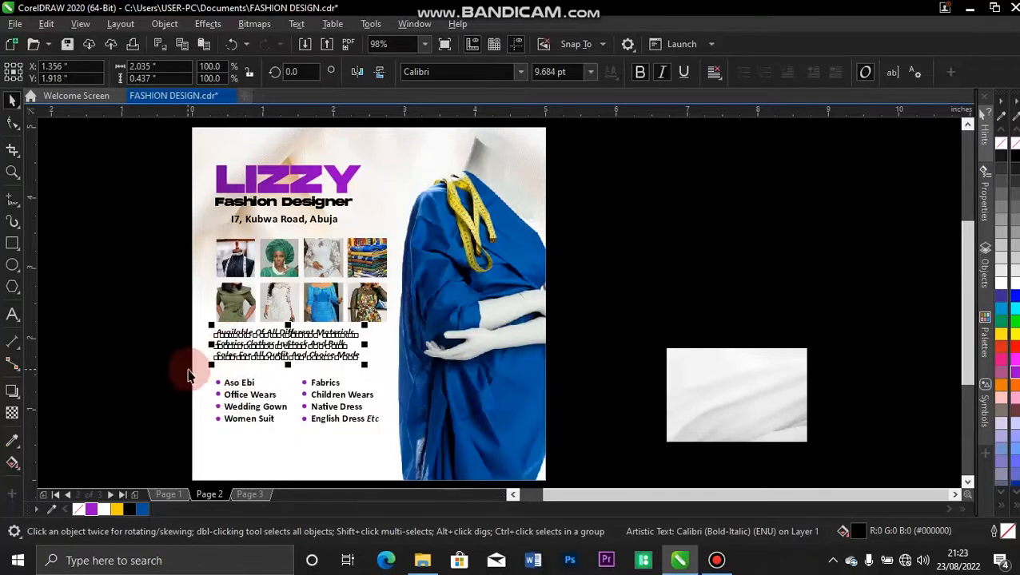
drag(186, 378, 388, 432)
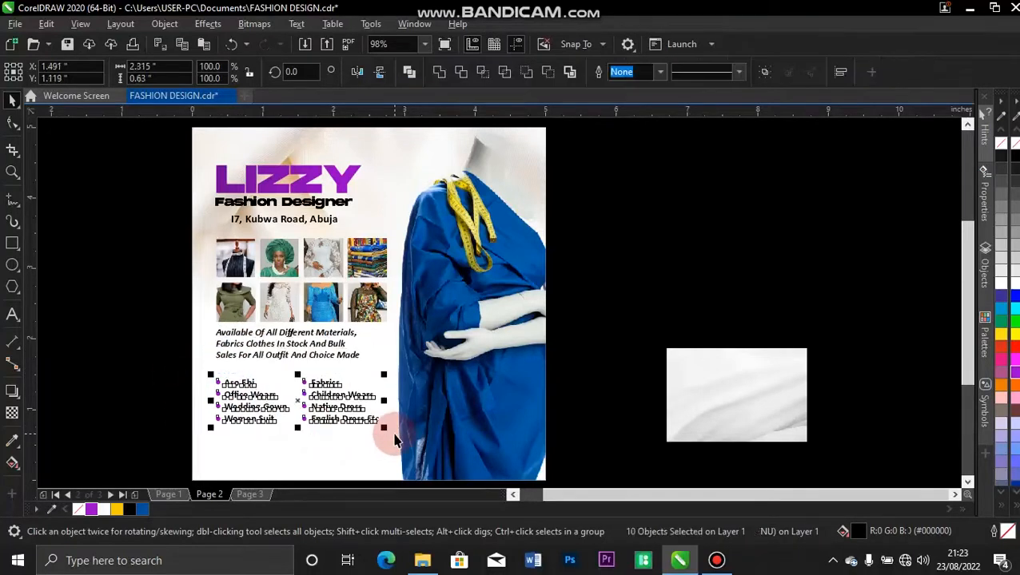
key(Up)
key(Up)
key(Up)
key(Up)
key(Up)
key(Up)
key(Up)
key(Up)
key(Up)
key(Up)
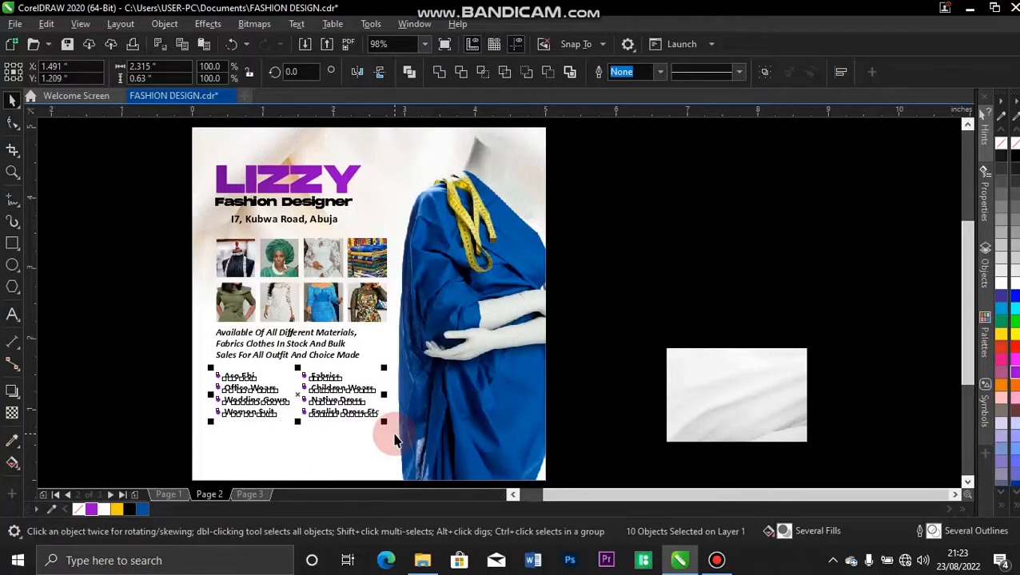
click(124, 393)
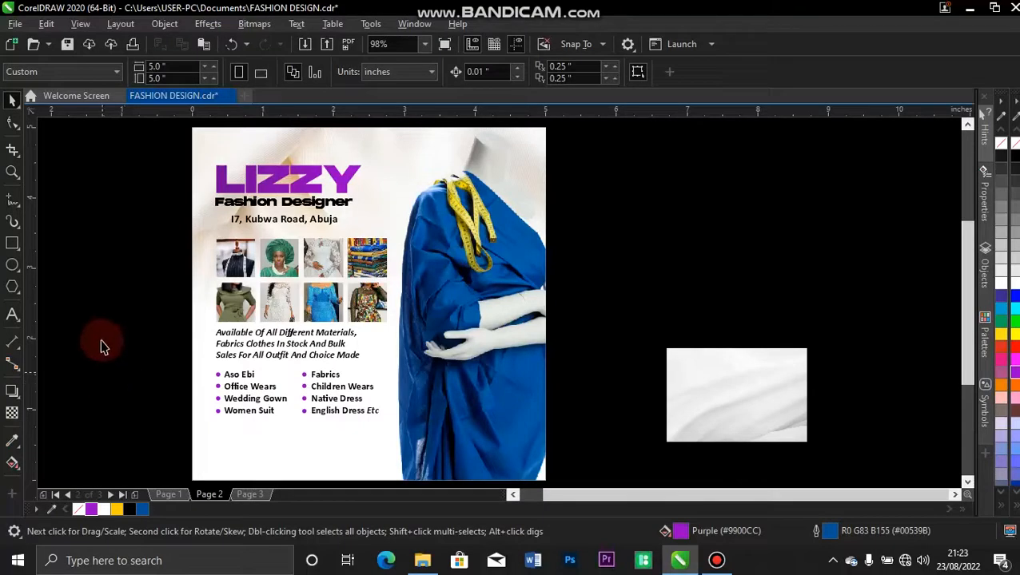
Draw a wide outline-free rectangle bar below the bullet list.
click(13, 245)
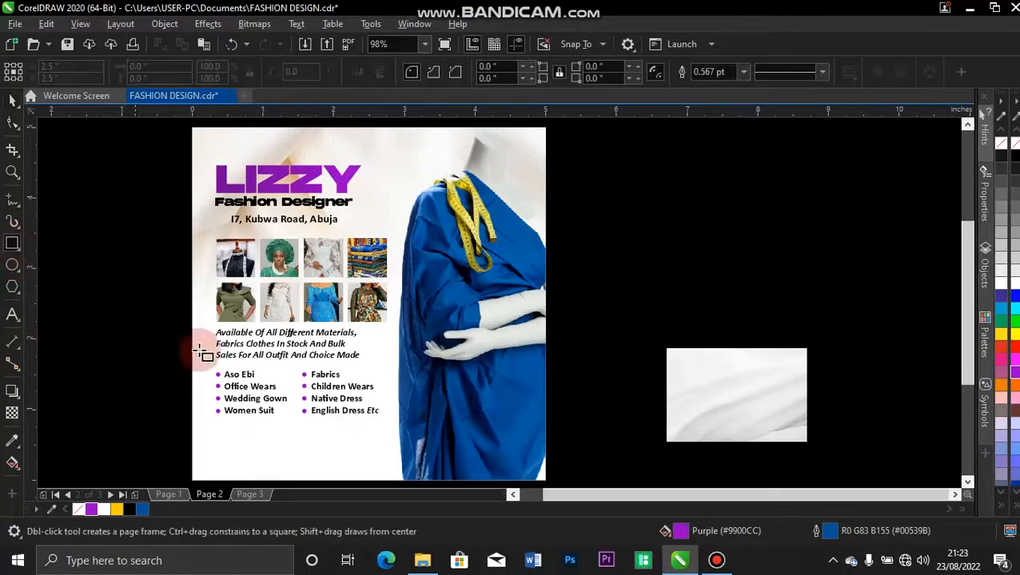
drag(219, 435, 388, 464)
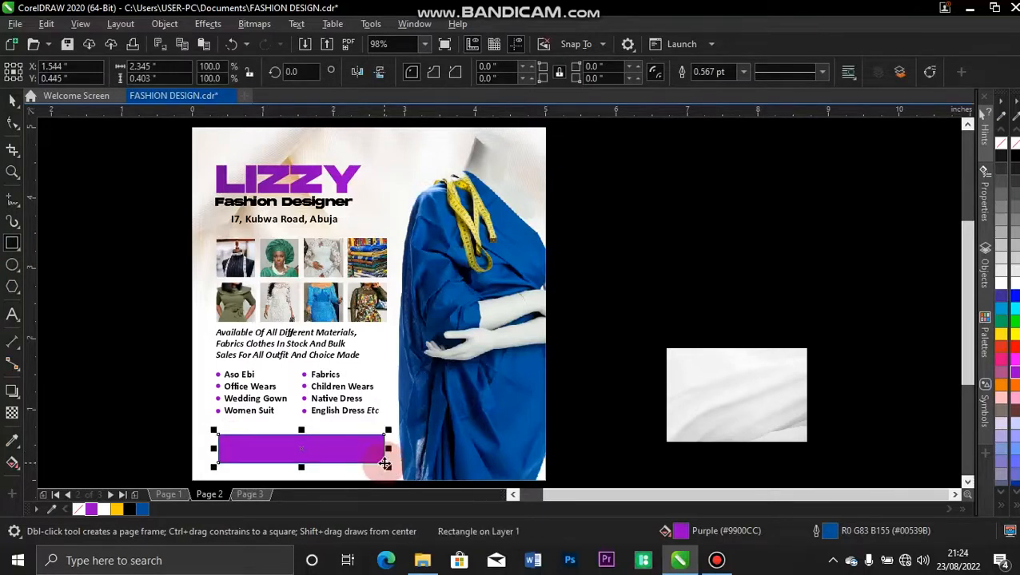
key(space)
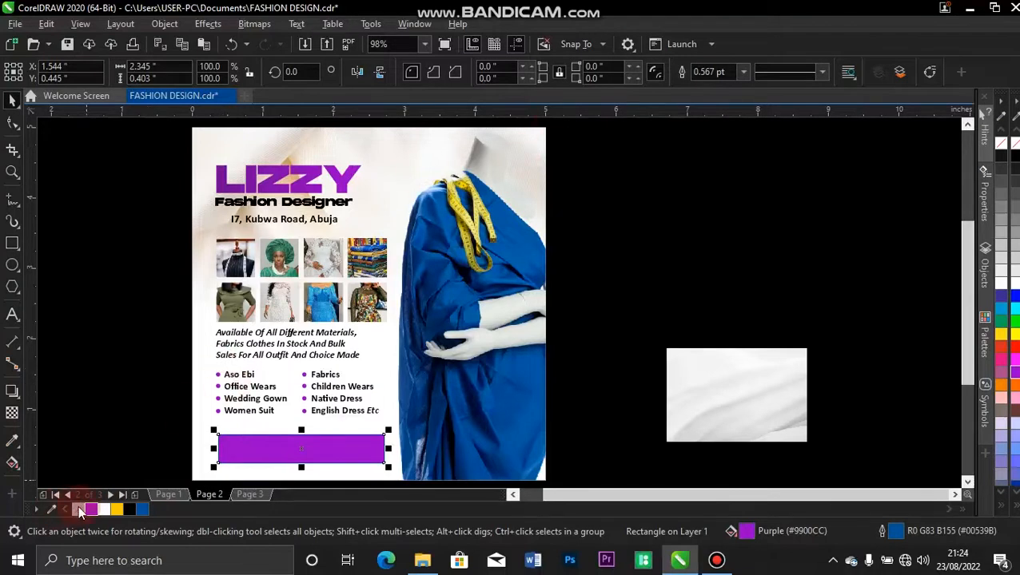
right_click(78, 510)
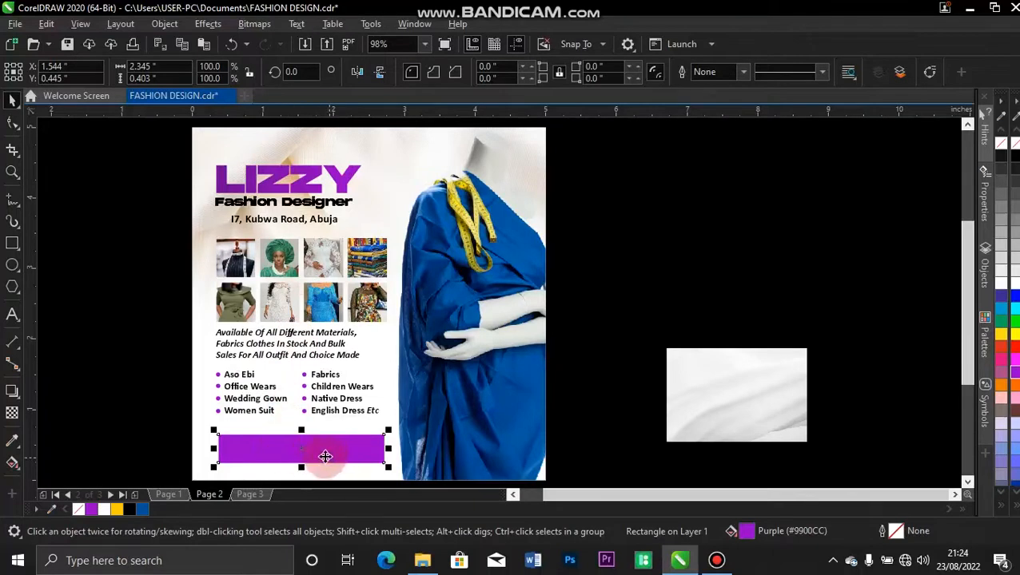
Copy LIZZY's purple gradient fill onto the bar and left-align the bar with the heading.
click(278, 177)
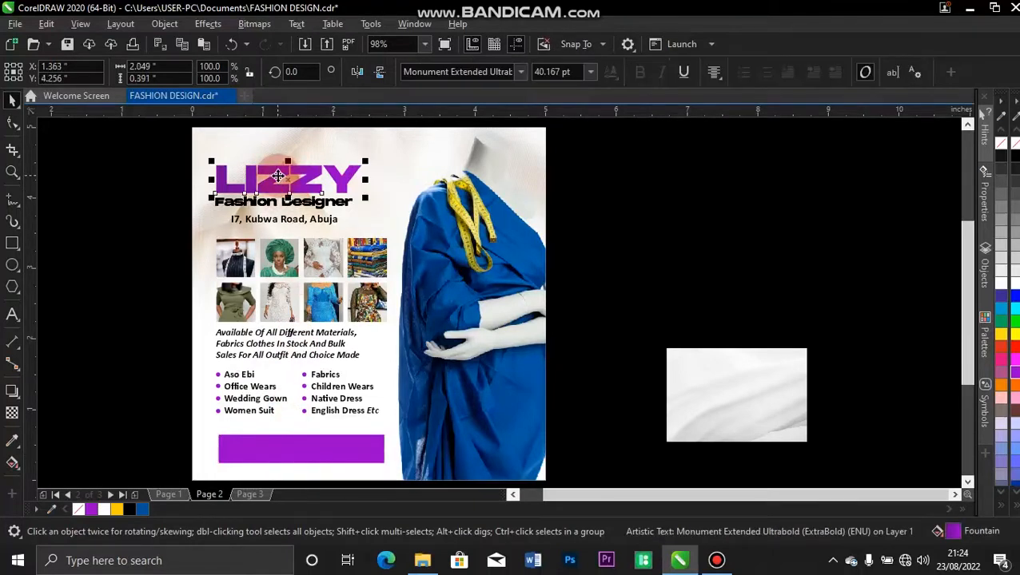
drag(278, 177, 310, 454)
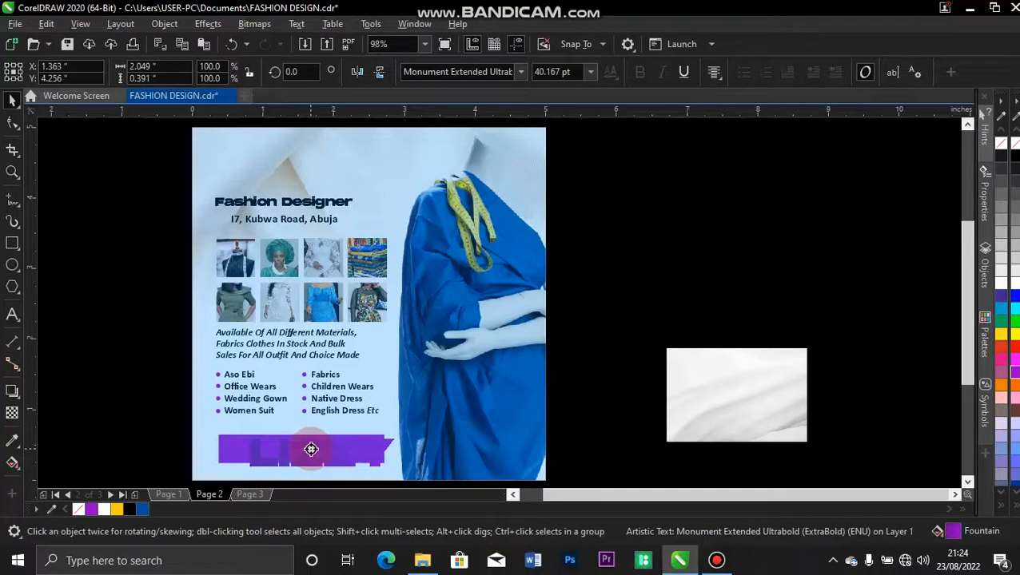
drag(311, 449, 312, 456)
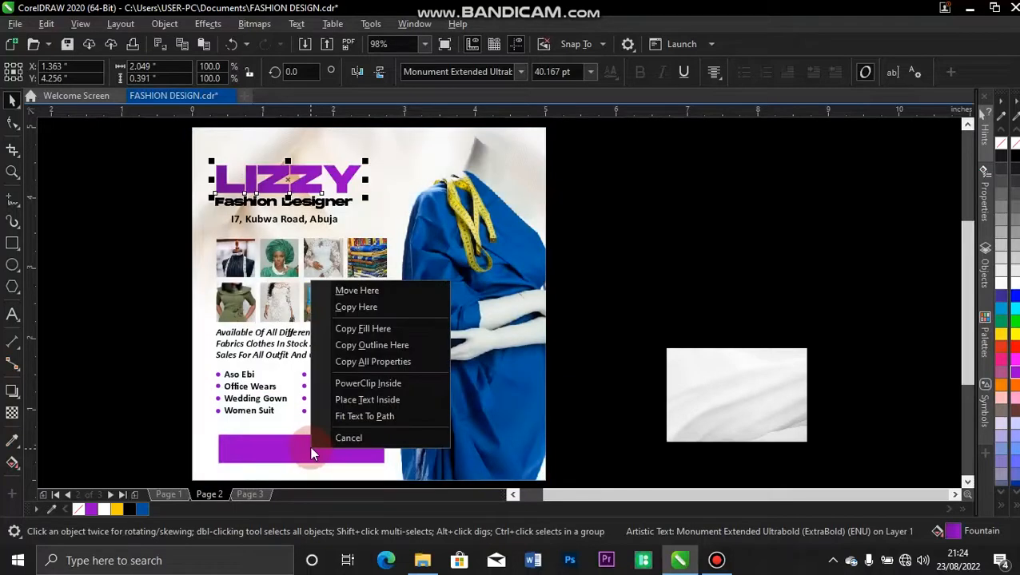
click(362, 327)
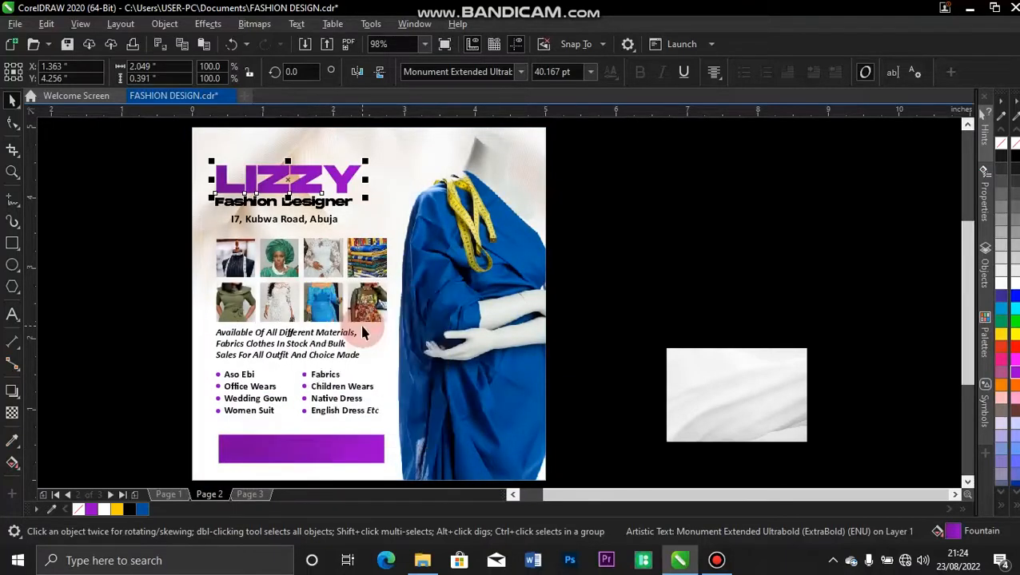
click(125, 391)
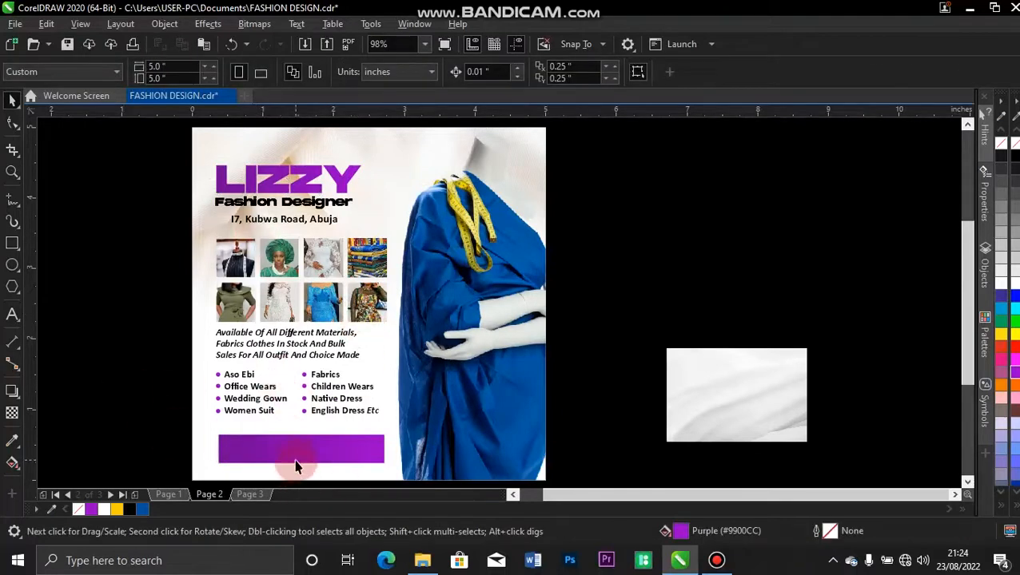
click(296, 461)
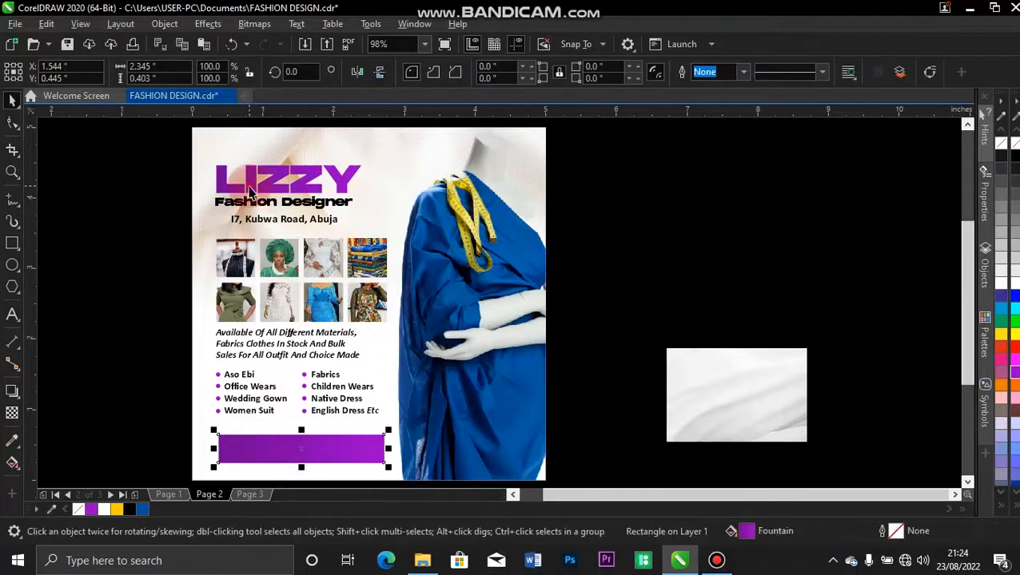
shift+click(250, 190)
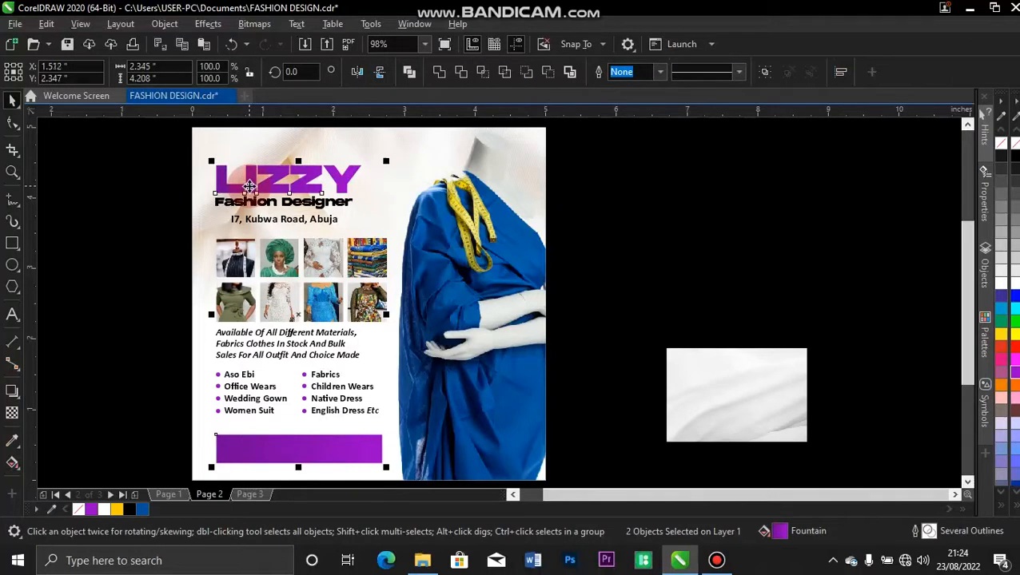
click(135, 284)
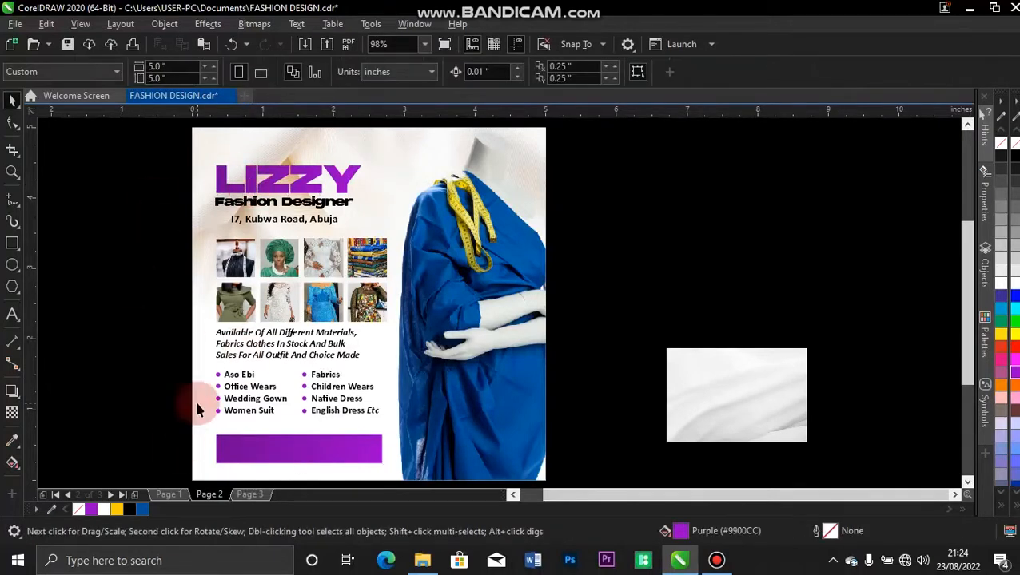
Select the three contact text objects in Page 1's bottom bar.
click(178, 493)
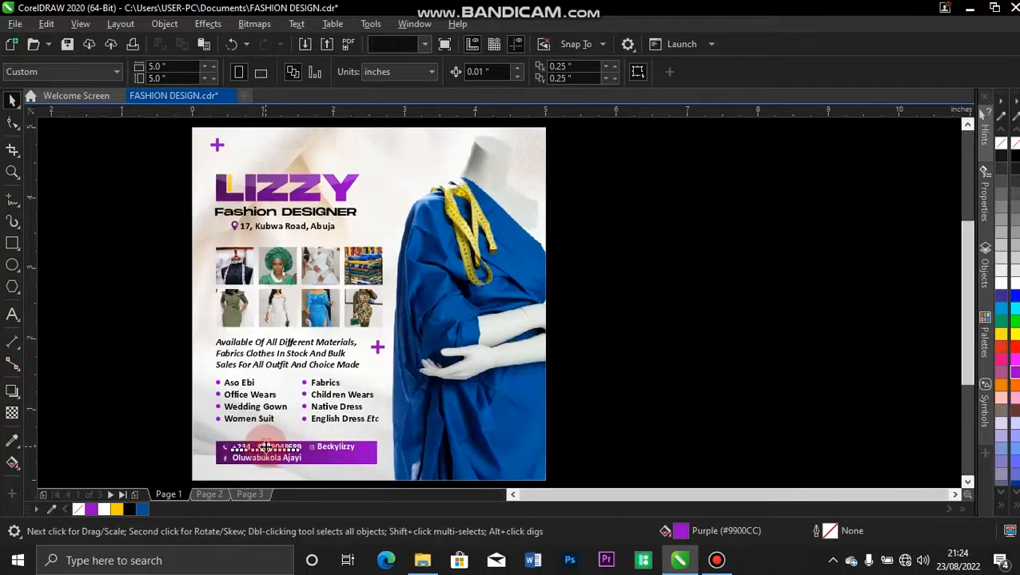
click(266, 452)
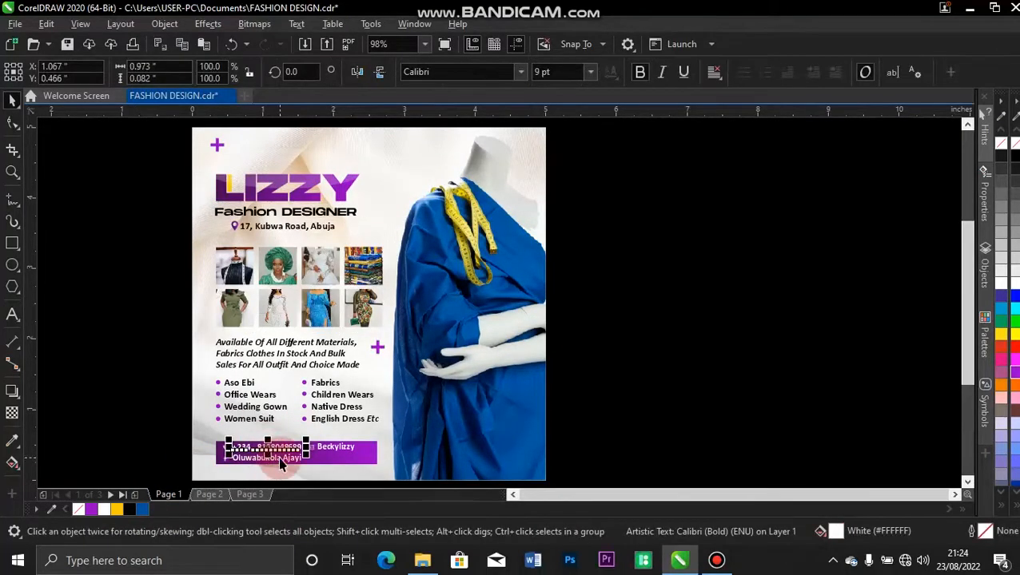
shift+click(278, 456)
shift+click(329, 449)
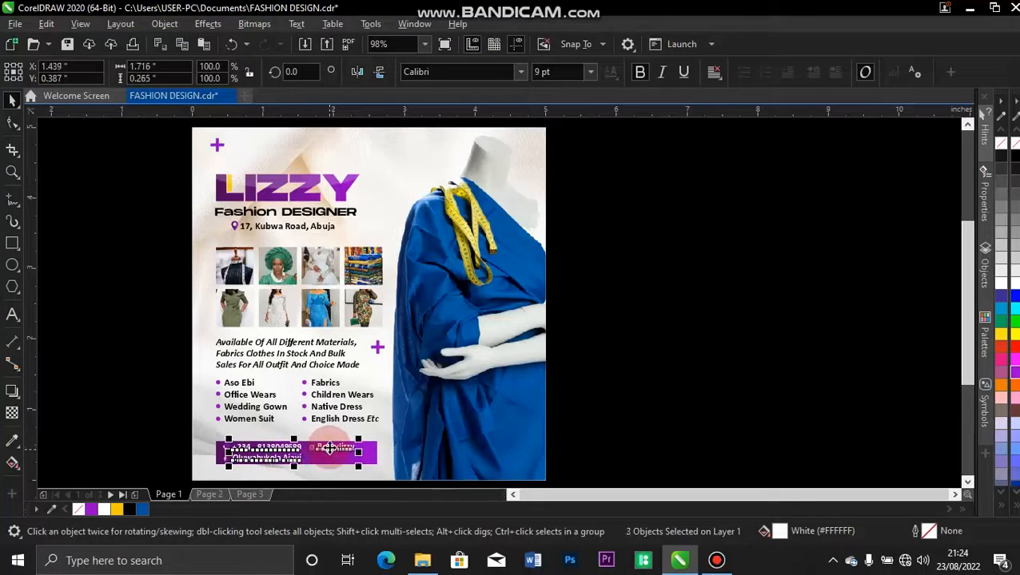
Paste the contact text into the purple bar on Page 2.
click(220, 495)
key(ctrl+v)
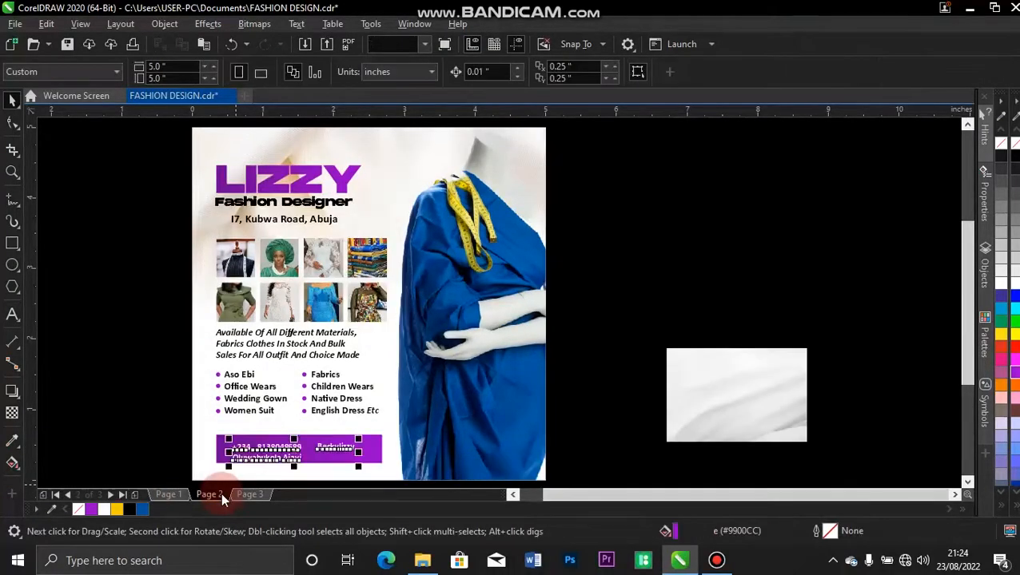
click(116, 379)
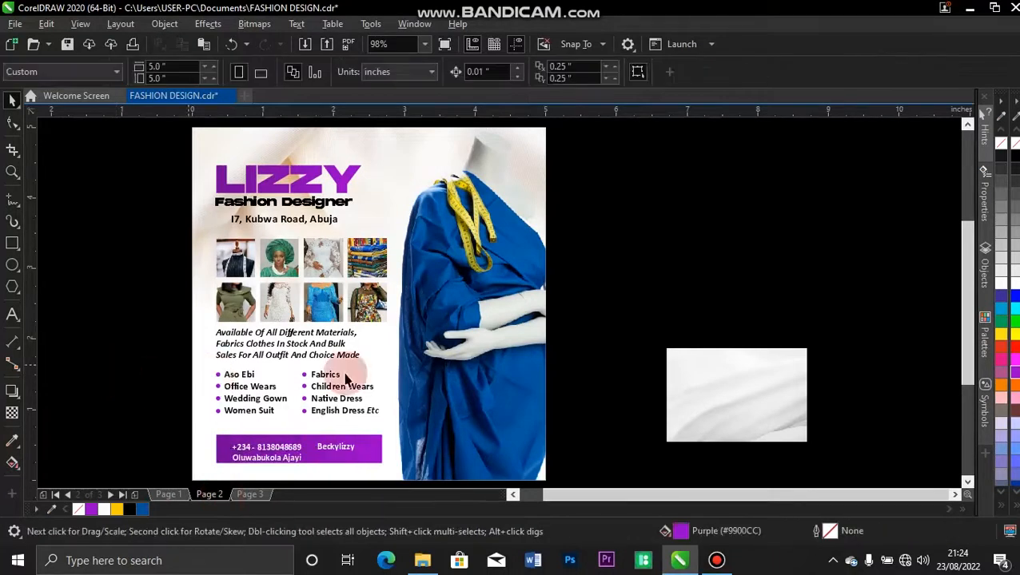
key(z)
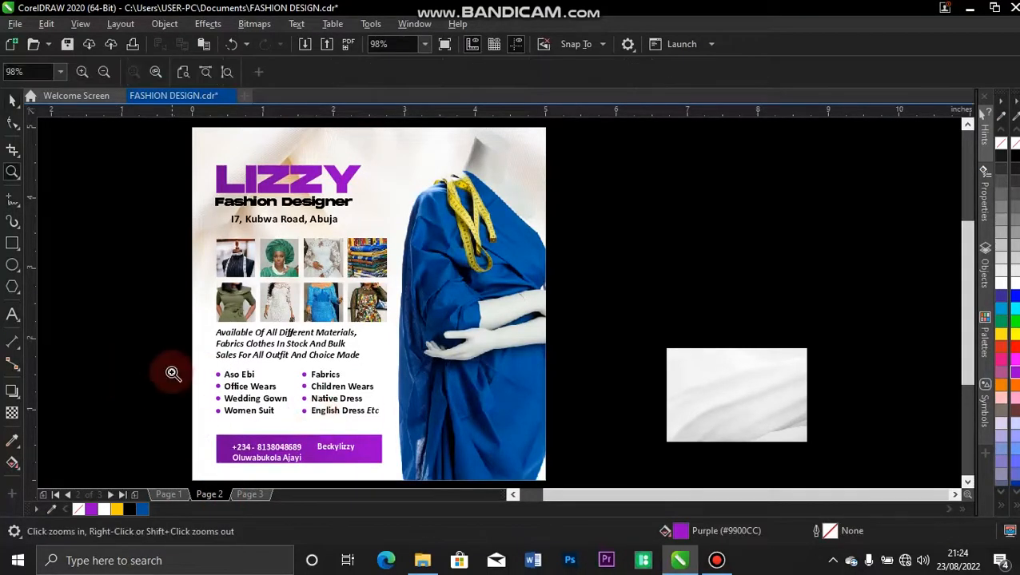
key(space)
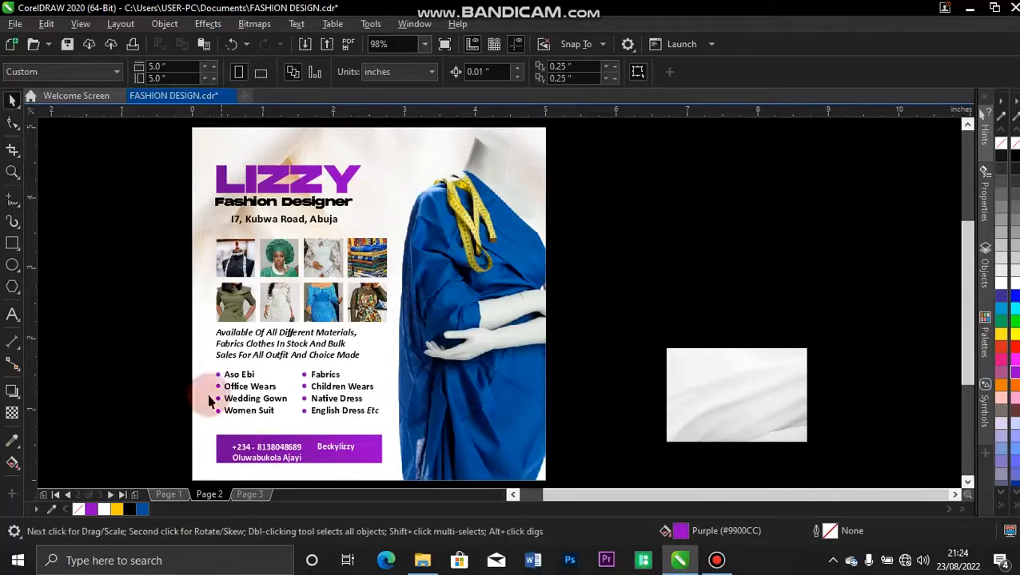
Return File Explorer to the SENT folder and browse its images.
click(422, 560)
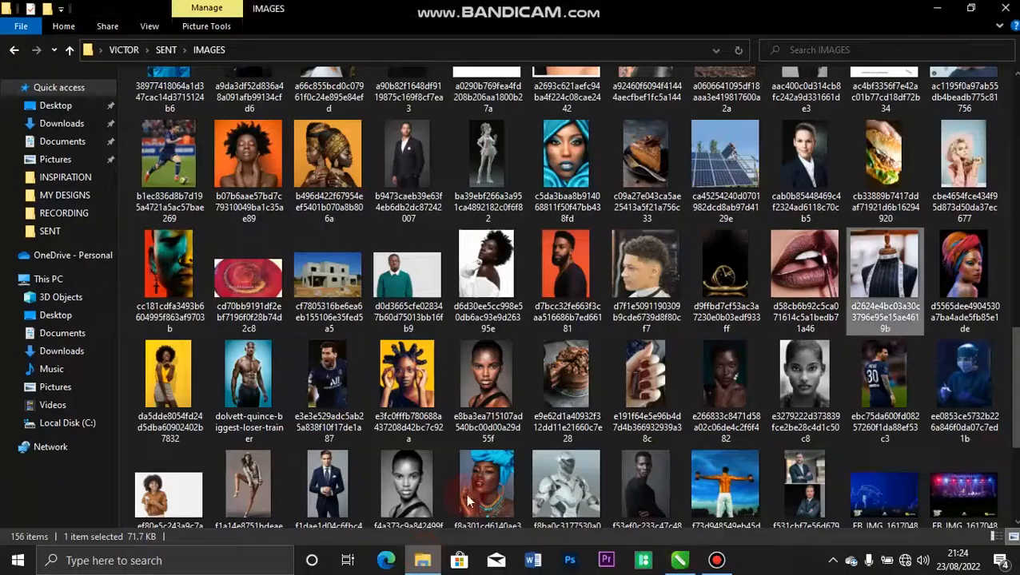
click(15, 51)
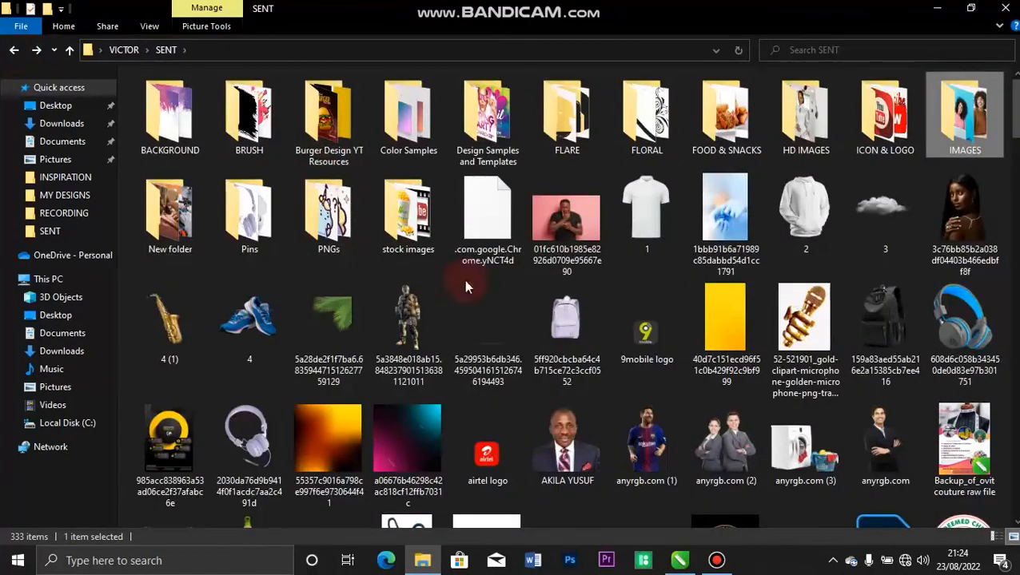
scroll(919, 112, down, 15)
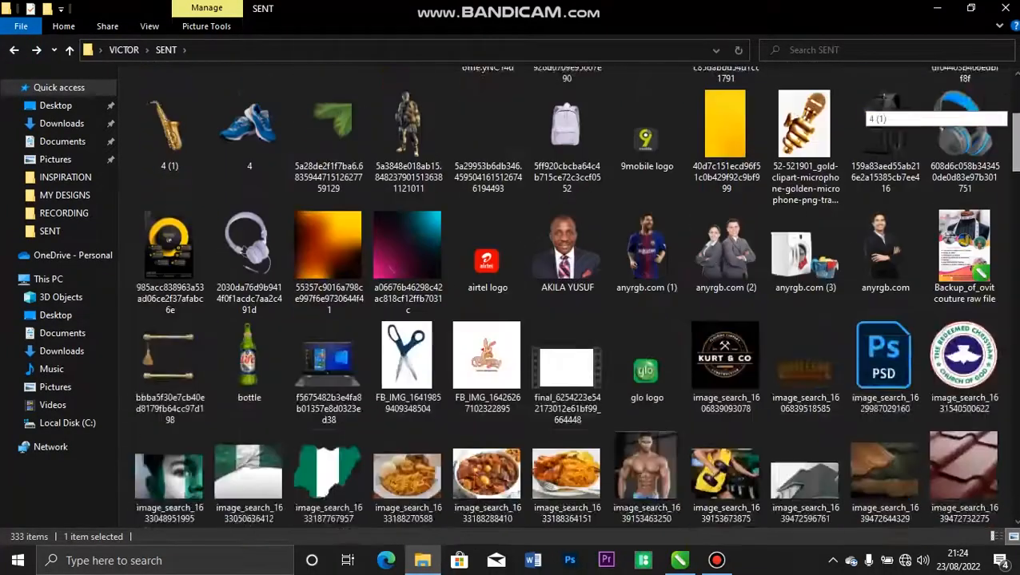
scroll(919, 112, down, 15)
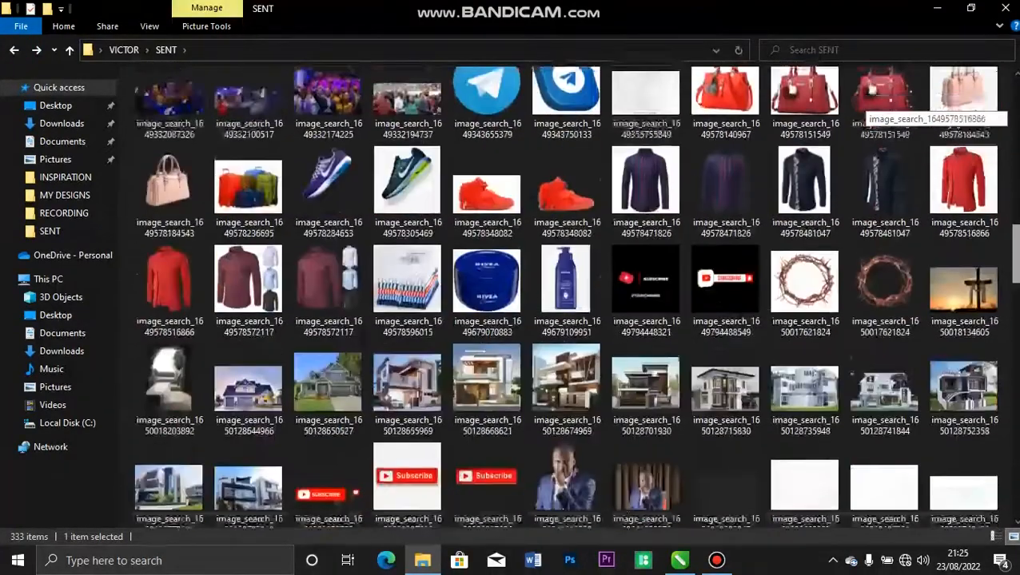
scroll(919, 112, down, 1)
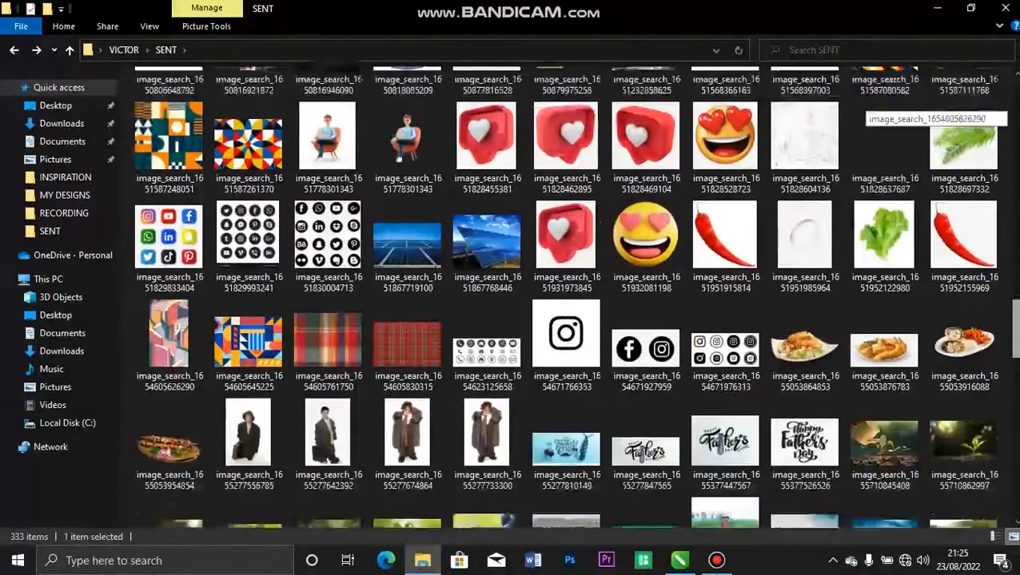
scroll(919, 112, up, 2)
scroll(919, 112, down, 3)
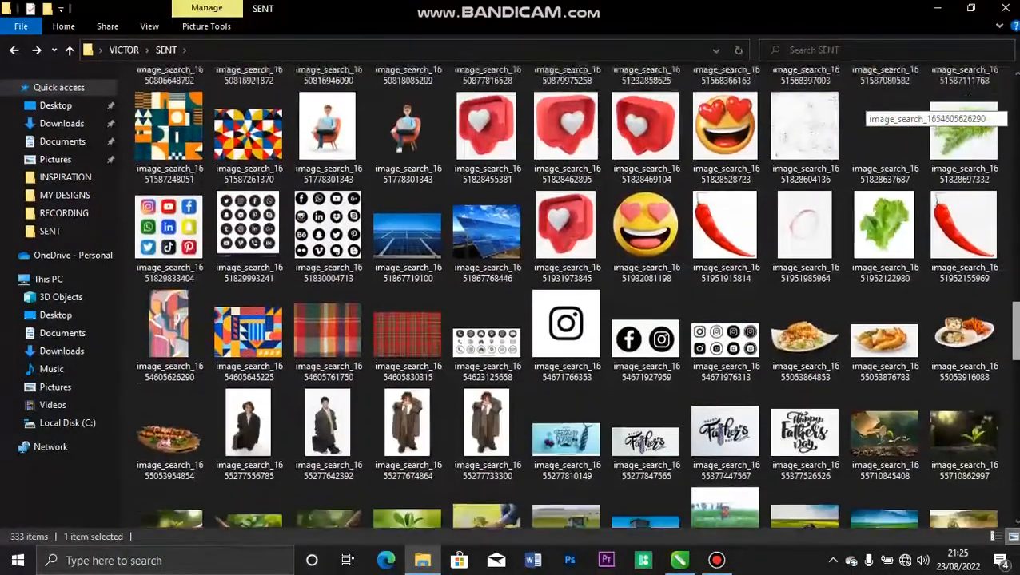
drag(1016, 332, 1016, 331)
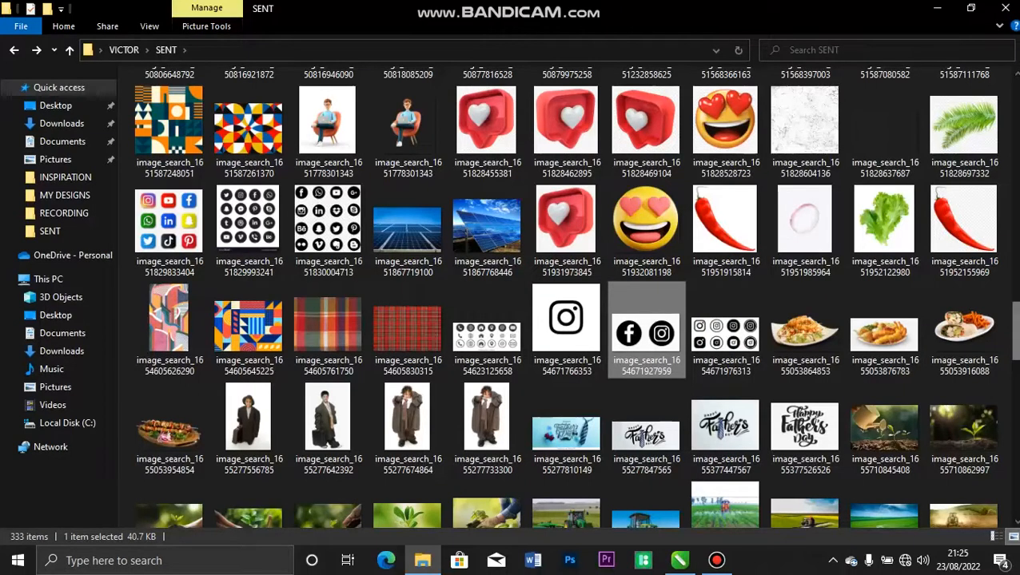
Select both the Facebook/Instagram icon image and the contact-icons image.
scroll(879, 339, down, 3)
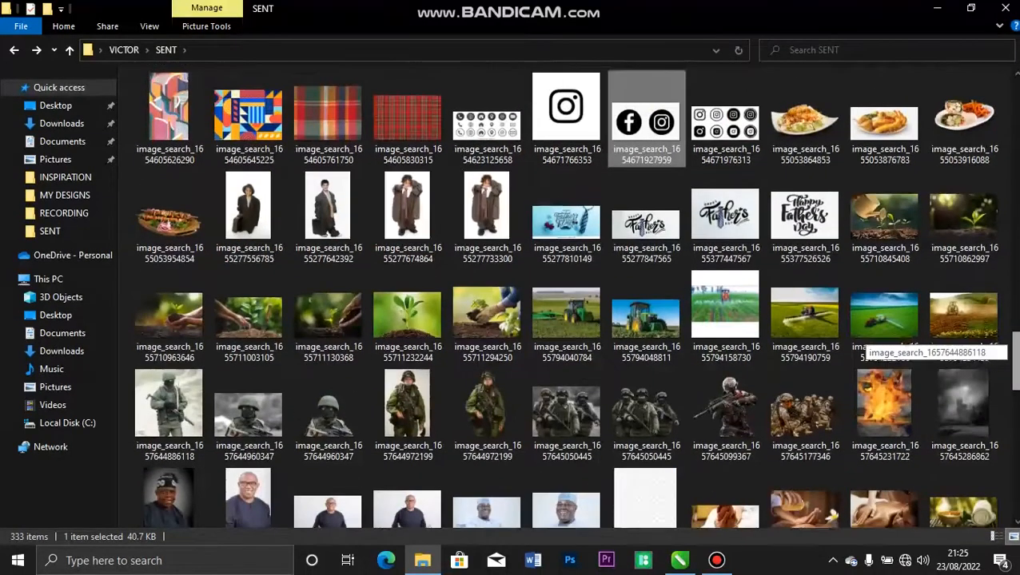
scroll(879, 339, down, 5)
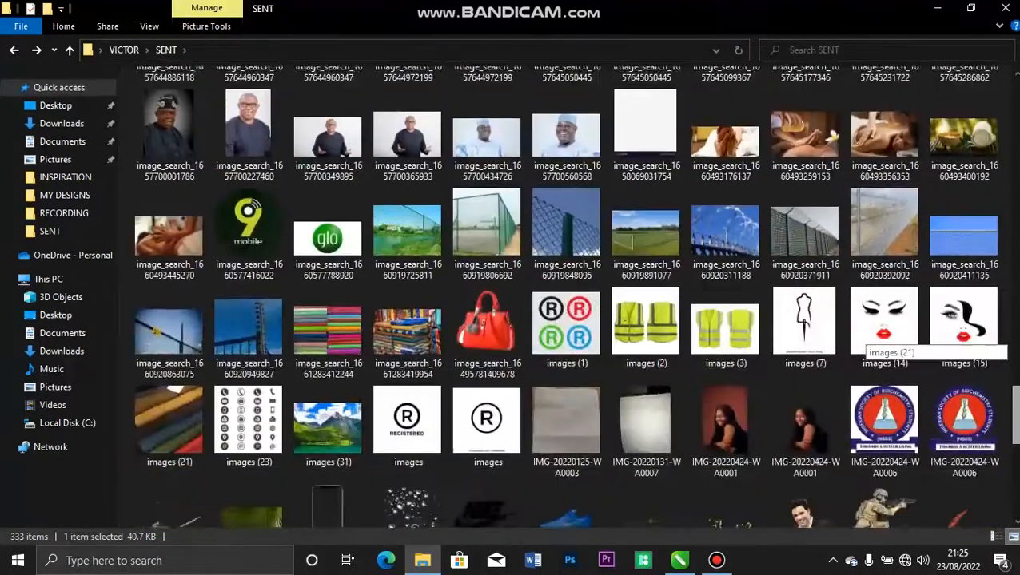
scroll(879, 340, down, 1)
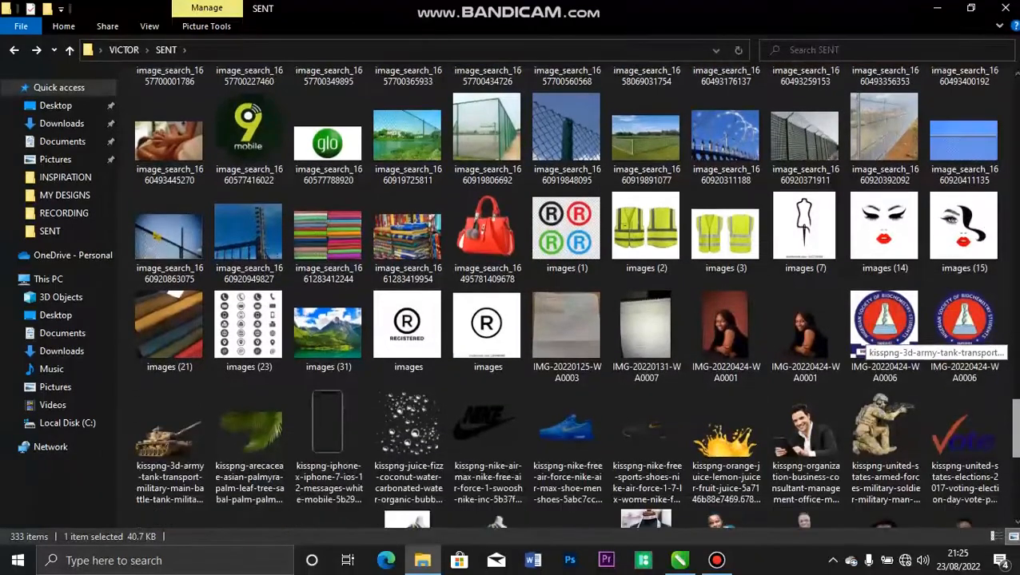
scroll(1016, 375, down, 1)
scroll(1016, 376, up, 1)
scroll(1016, 376, down, 1)
scroll(1016, 376, up, 7)
scroll(1016, 375, up, 2)
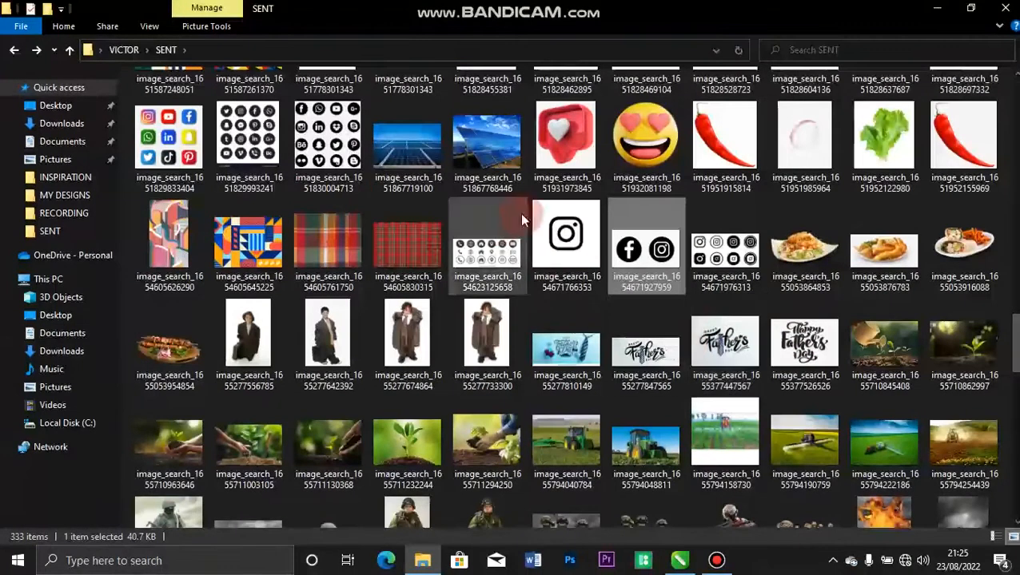
ctrl+click(500, 227)
Import both images, scale the Facebook/Instagram bitmap to 23.3% and park it beside the page.
drag(501, 229, 414, 355)
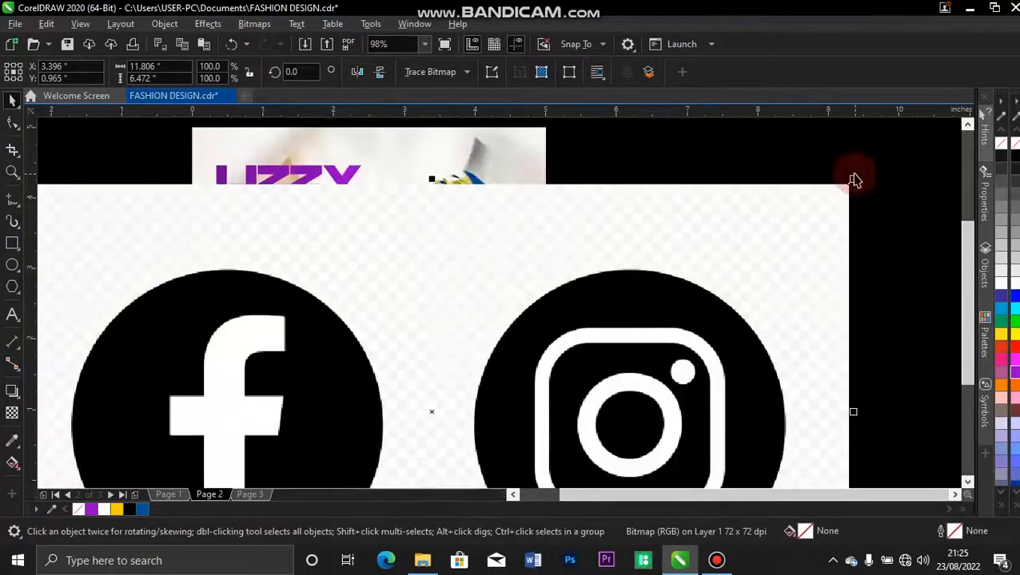
drag(854, 178, 569, 355)
drag(482, 394, 738, 329)
drag(694, 356, 673, 368)
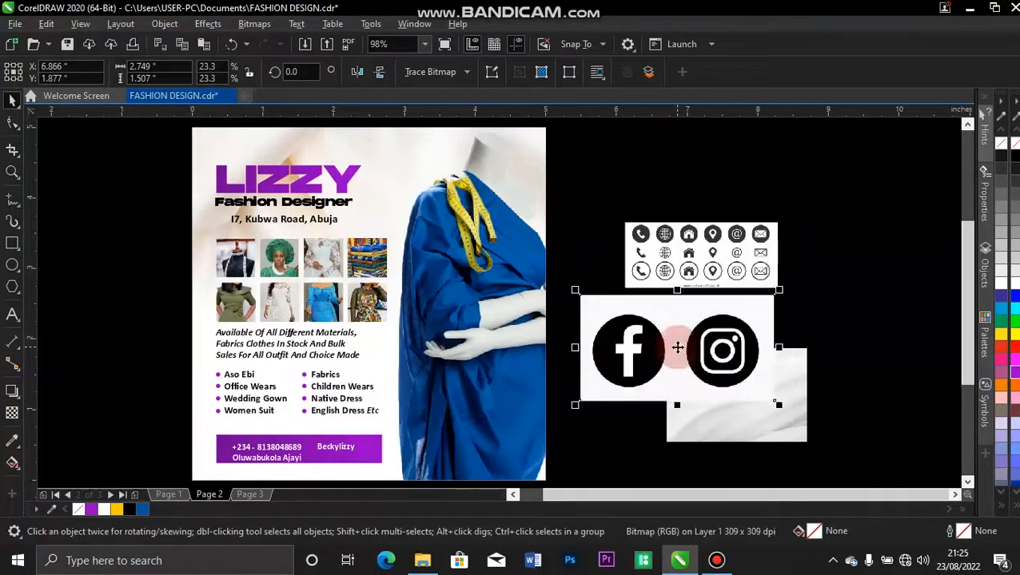
click(465, 74)
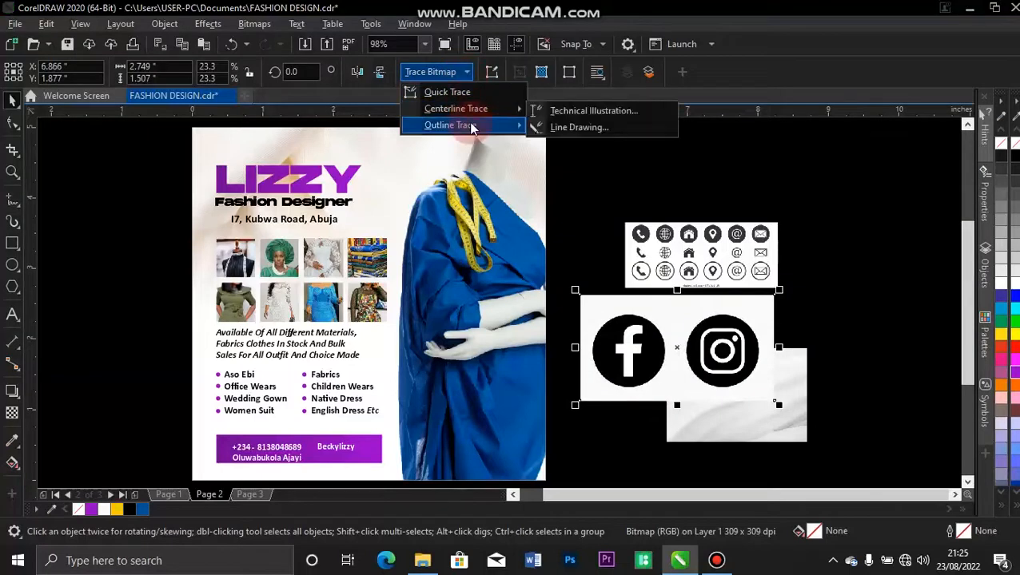
Trace the Facebook/Instagram bitmap as Line Art and delete the original bitmap.
mouse_move(472, 127)
click(589, 126)
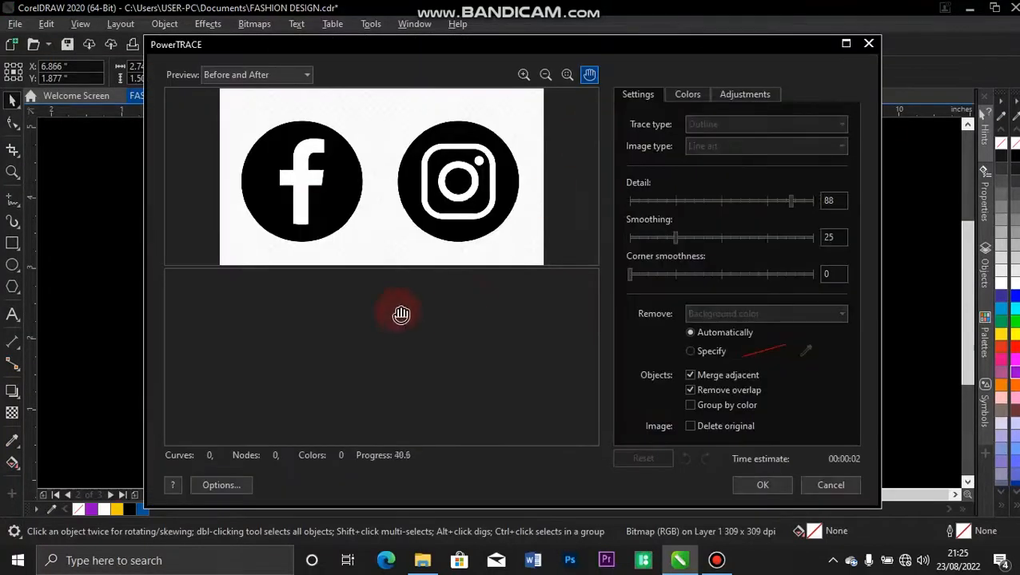
click(773, 484)
mouse_move(677, 349)
mouse_down()
mouse_move(779, 283)
mouse_move(778, 140)
mouse_move(794, 177)
mouse_up()
click(644, 352)
key(Delete)
Shrink the traced social icons to 12.8% and place them just above the purple bar.
drag(835, 187, 548, 386)
drag(594, 336, 247, 429)
click(489, 409)
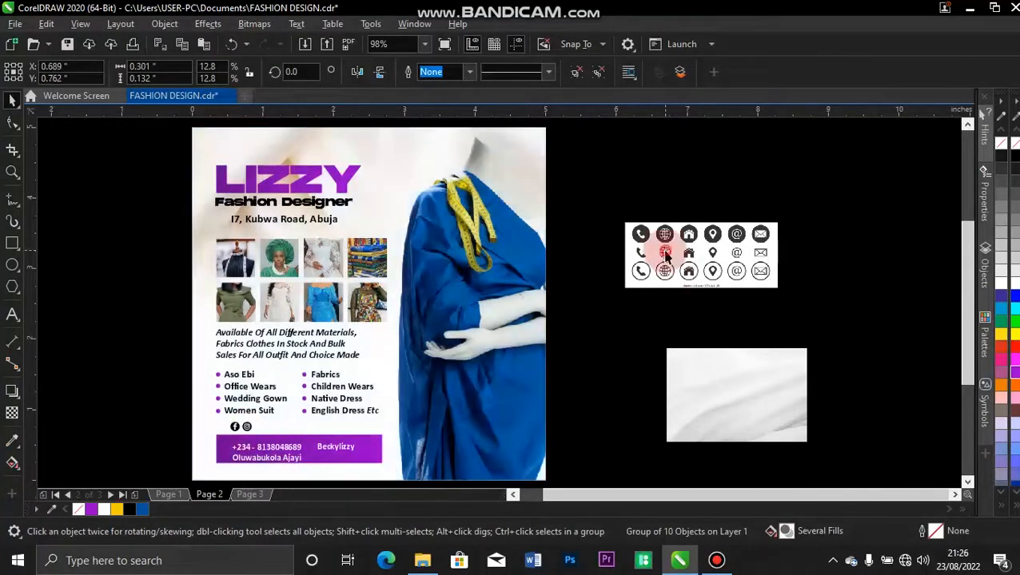
click(665, 252)
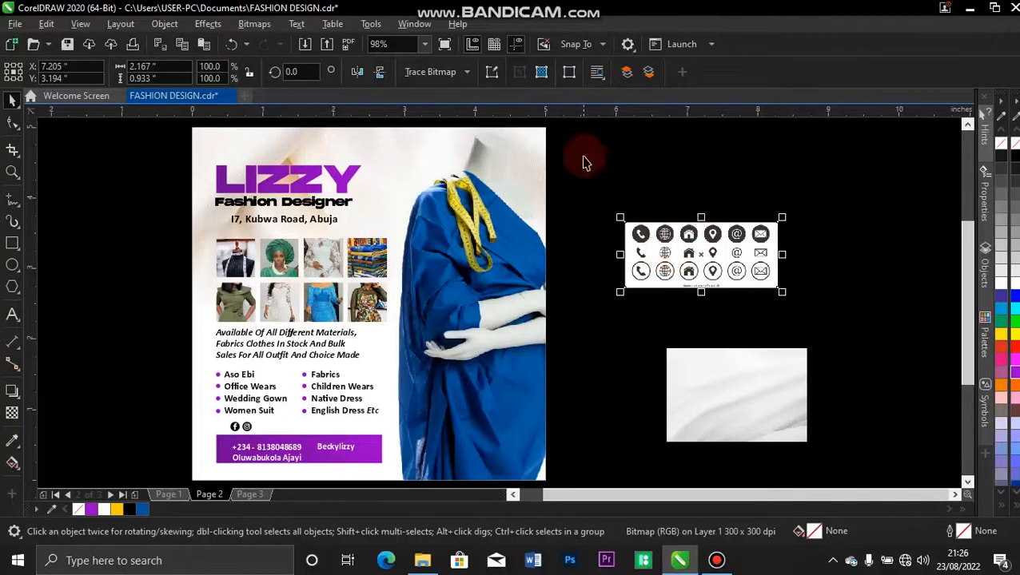
Trace the contact-icons image as Line Art and delete the original bitmap.
click(466, 74)
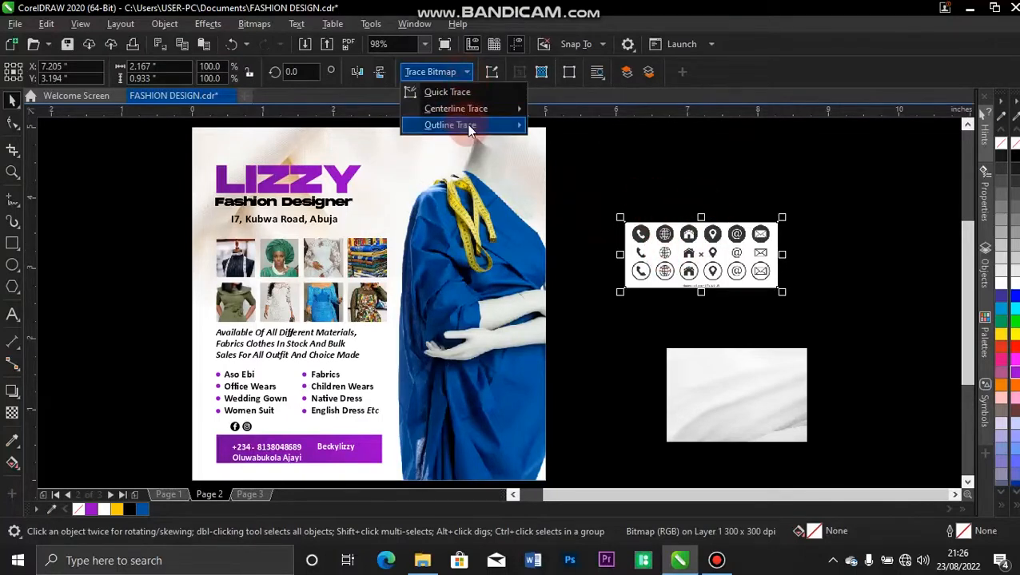
mouse_move(467, 125)
click(583, 133)
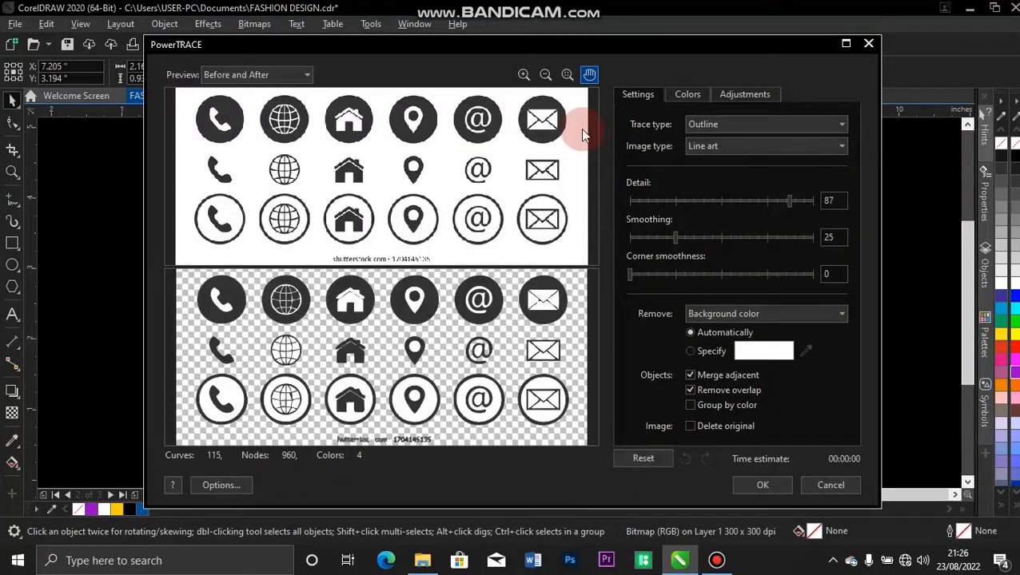
click(763, 486)
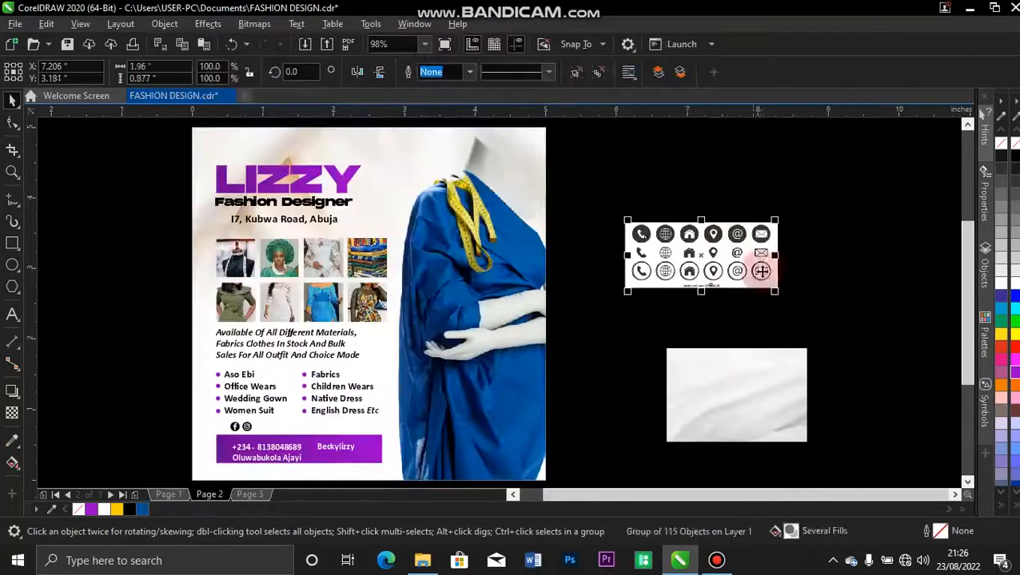
click(664, 175)
drag(692, 249, 644, 326)
click(663, 243)
key(Delete)
Ungroup the traced contact icons and delete every icon except the phone.
click(595, 329)
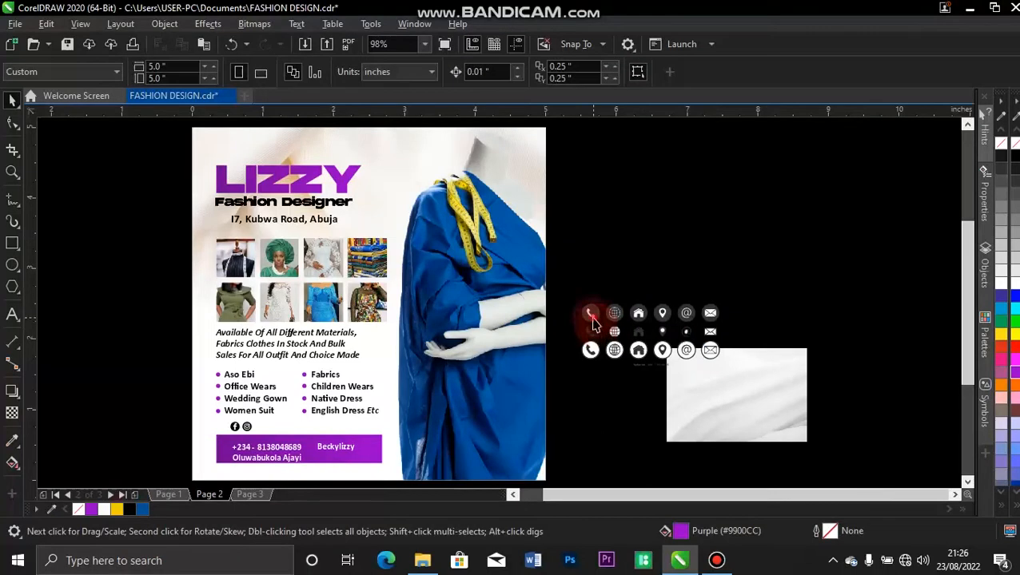
click(592, 320)
key(ctrl+u)
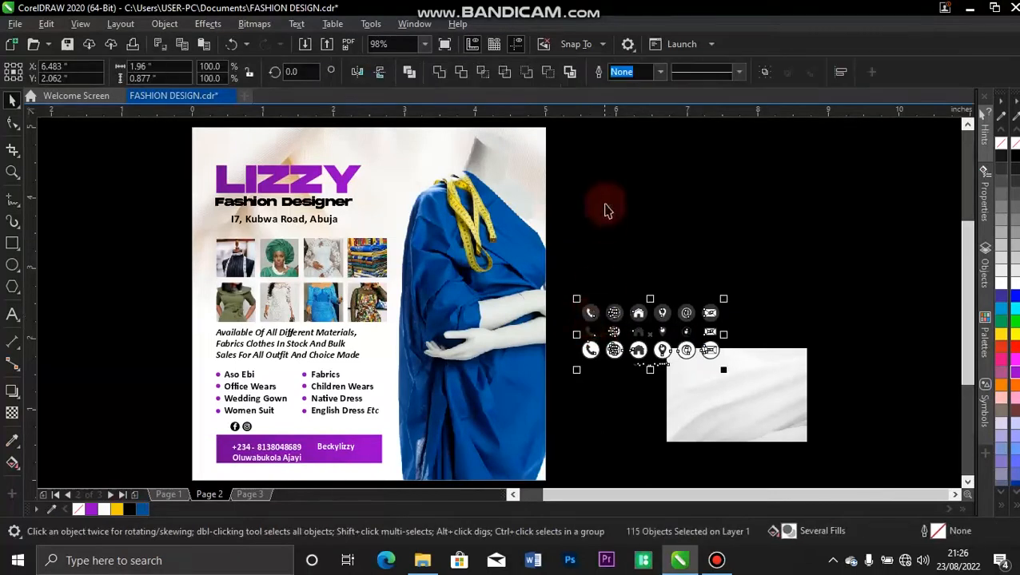
click(604, 207)
drag(573, 276, 337, 427)
drag(716, 390, 731, 392)
key(Delete)
click(607, 374)
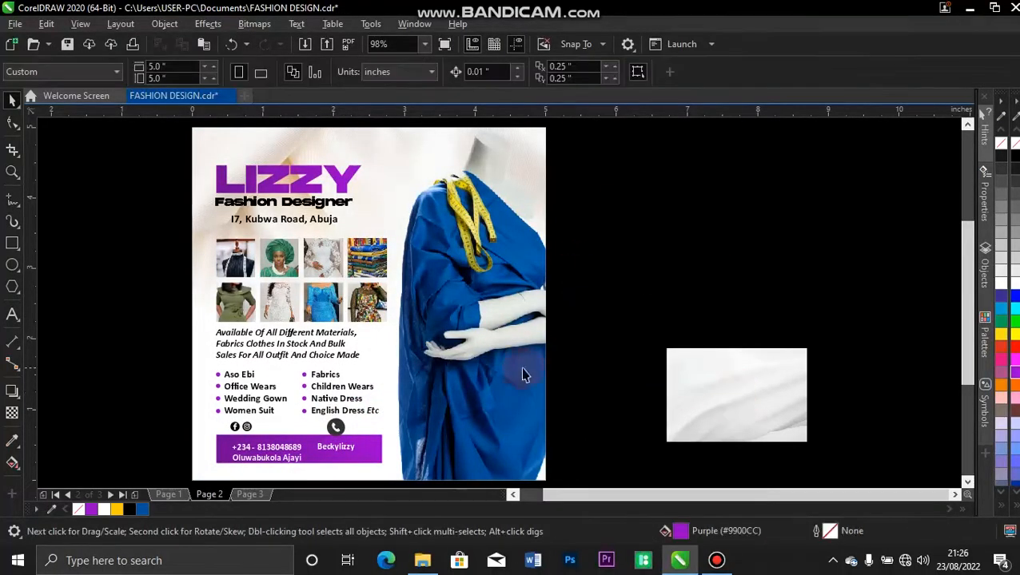
Try the phone icon on the purple bar, undo it, and zoom to show all objects.
key(z)
drag(171, 397, 410, 472)
key(space)
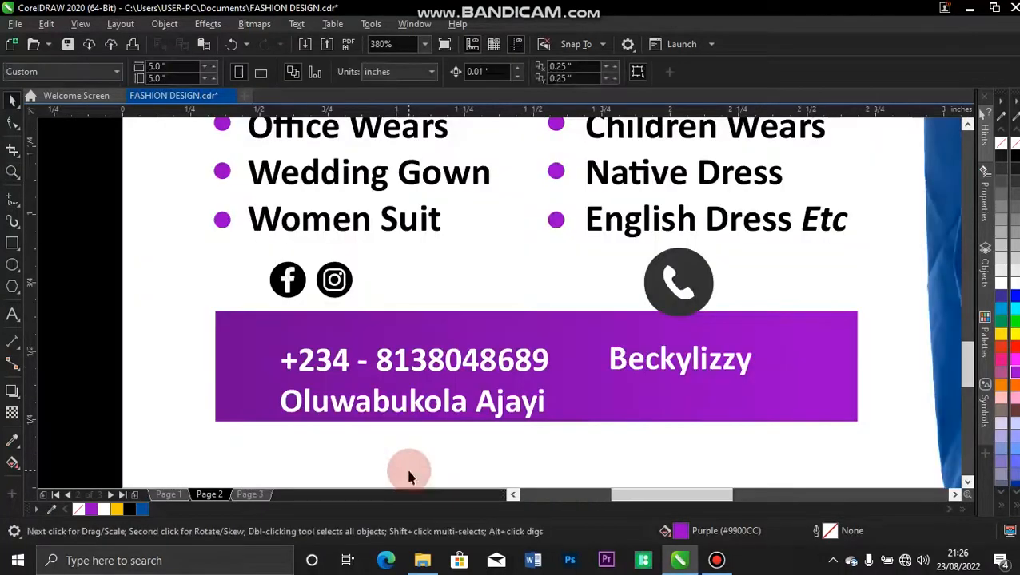
drag(688, 283, 262, 321)
click(521, 331)
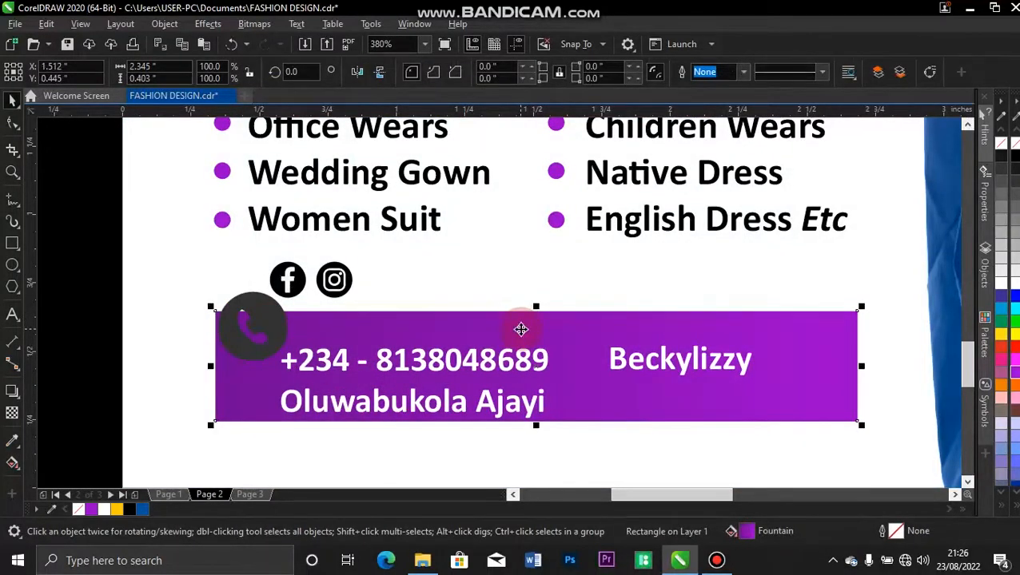
key(ctrl+z)
key(ctrl+a)
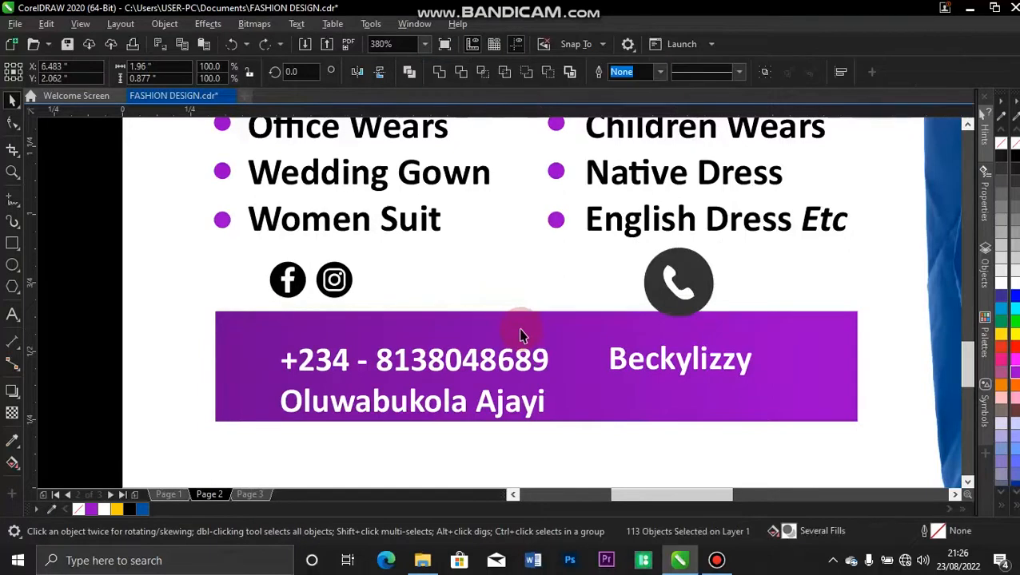
key(shift+F2)
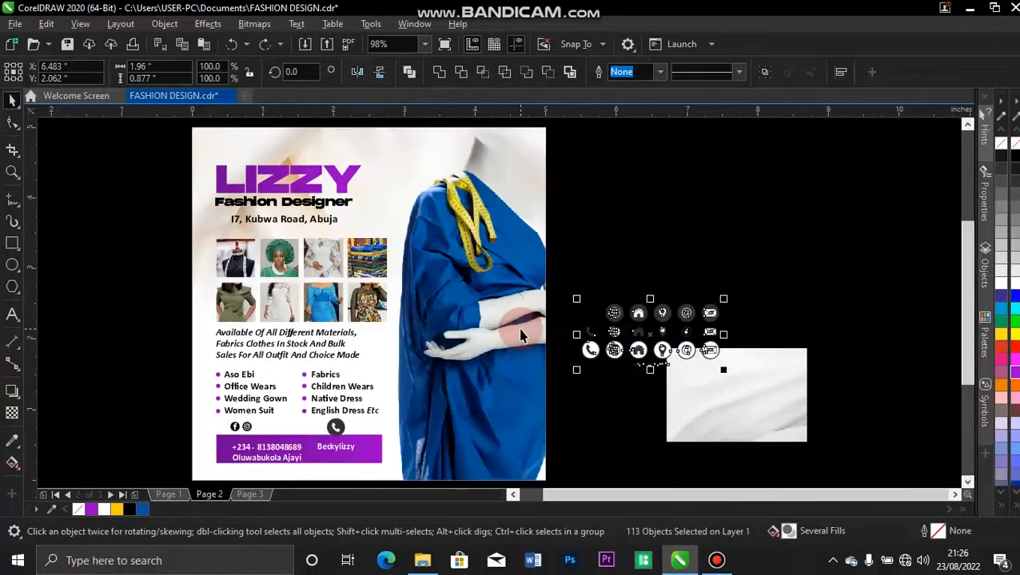
key(ctrl+z)
Move a phone icon to the bar's left end and copy the bar's purple gradient onto its circle.
click(648, 198)
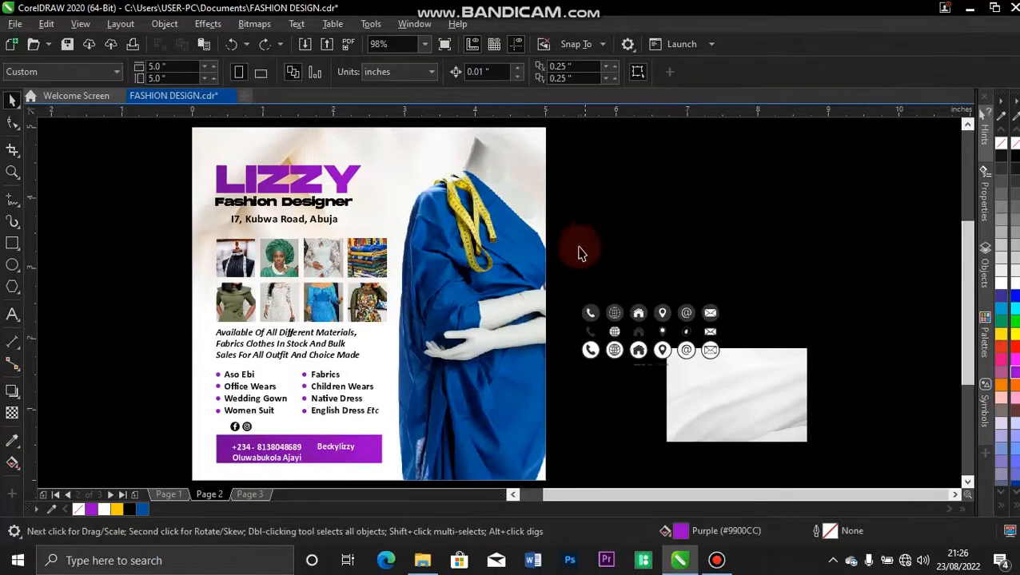
drag(569, 276, 625, 339)
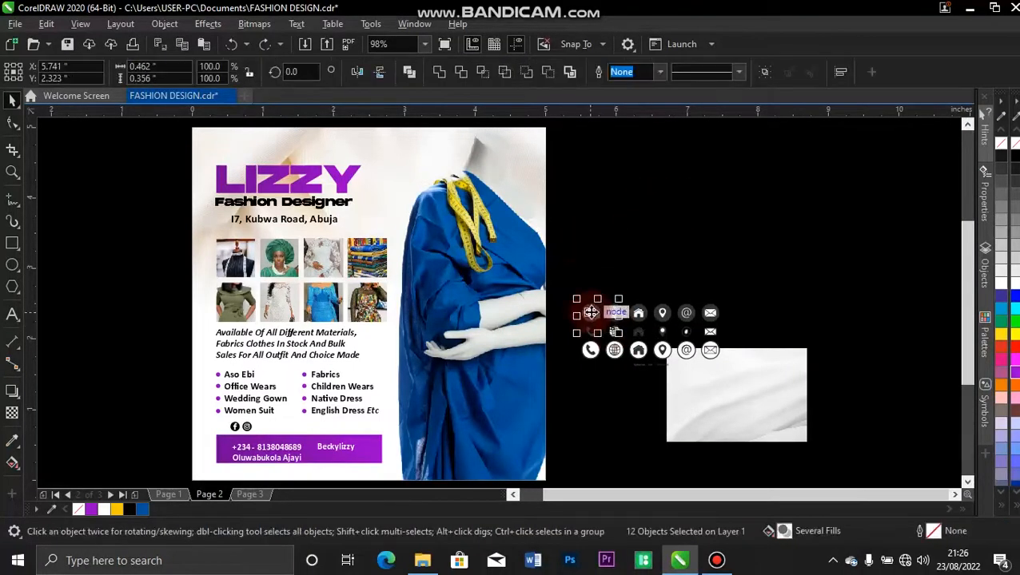
drag(570, 291, 221, 438)
scroll(221, 438, up, 5)
click(243, 375)
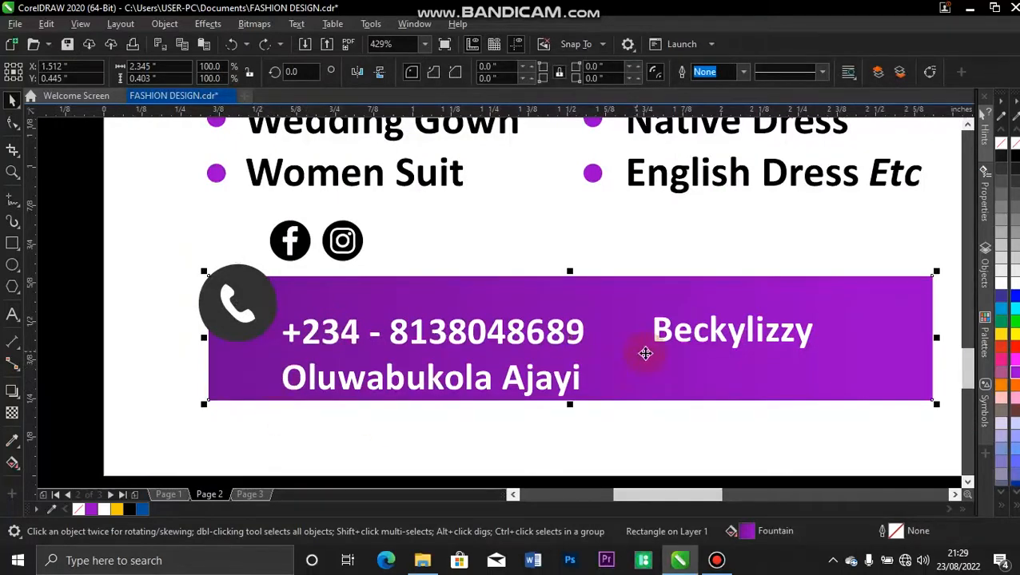
drag(633, 375, 265, 299)
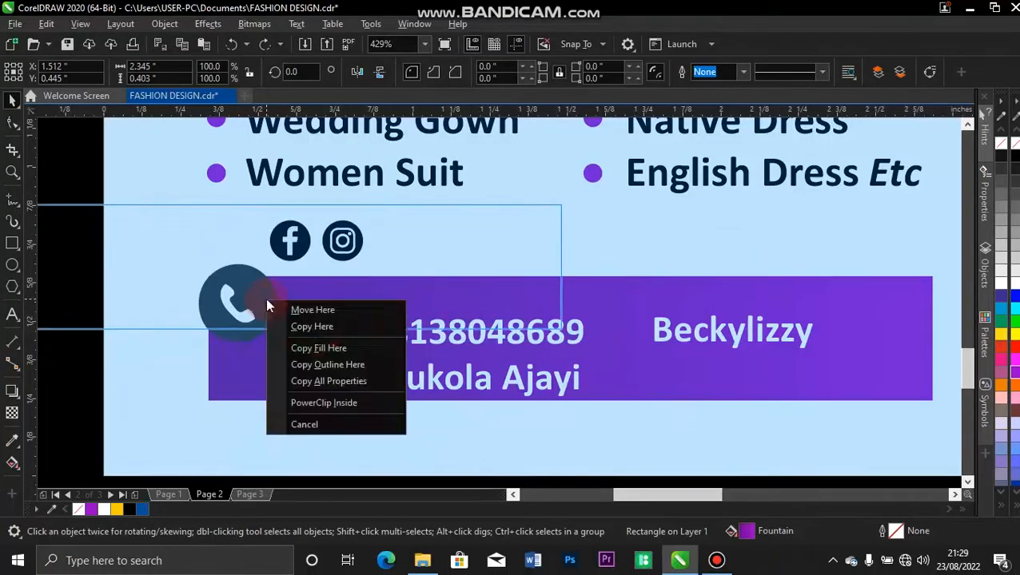
click(316, 346)
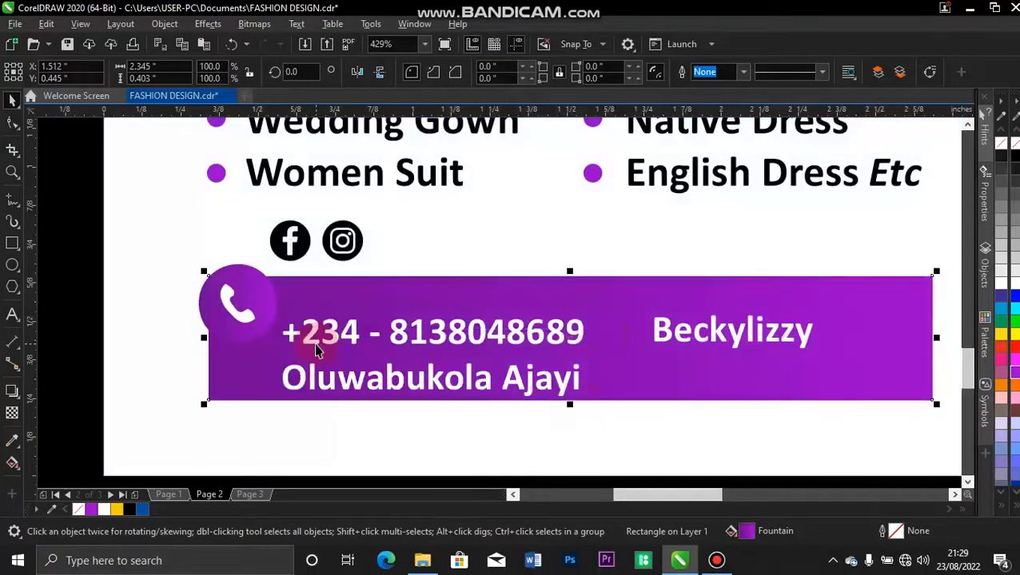
Adjust the phone circle's gradient with the Interactive Fill tool to fit the circle.
click(217, 310)
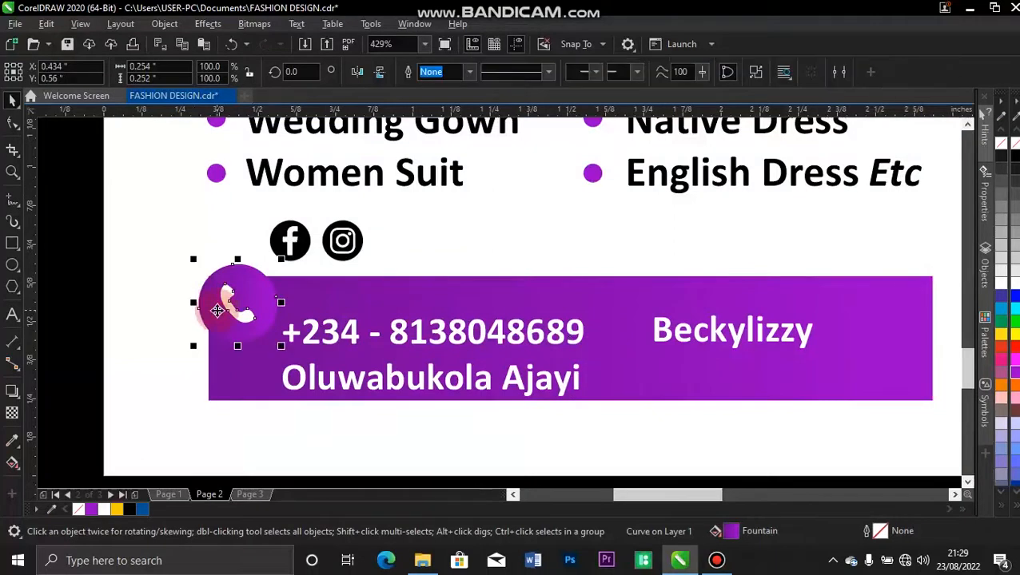
key(g)
drag(272, 312, 298, 311)
drag(202, 312, 228, 312)
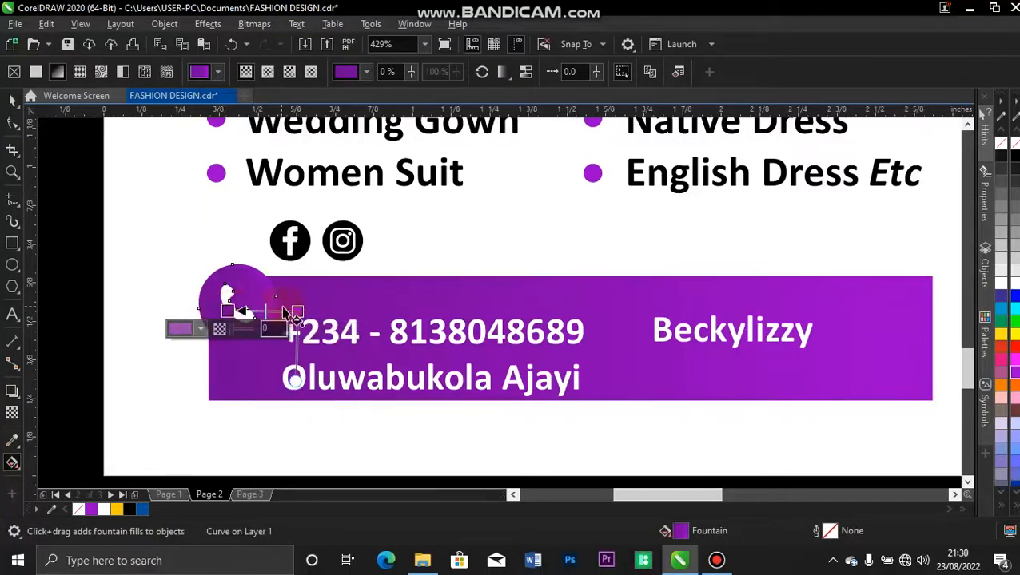
drag(297, 310, 302, 310)
click(303, 310)
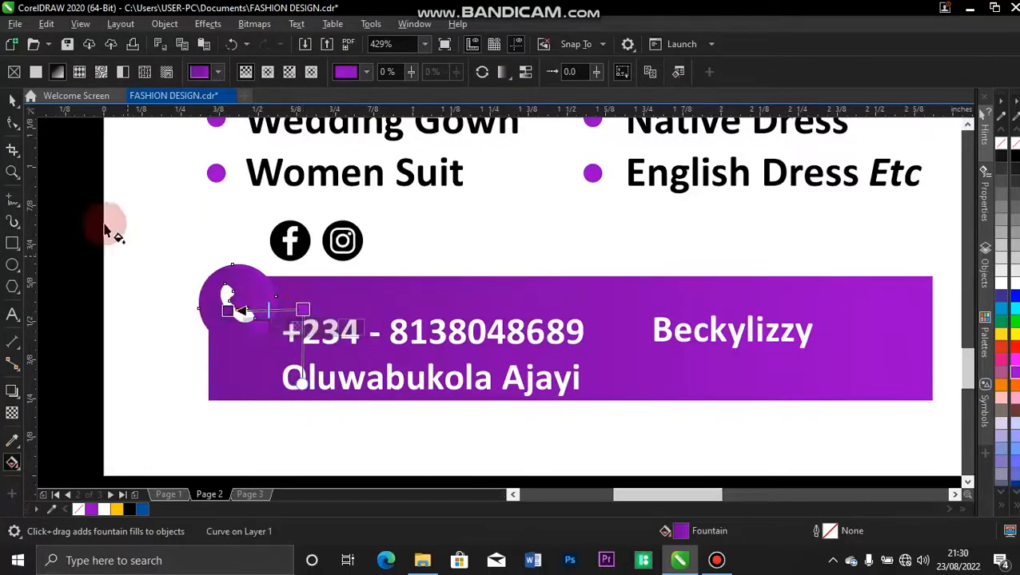
click(14, 102)
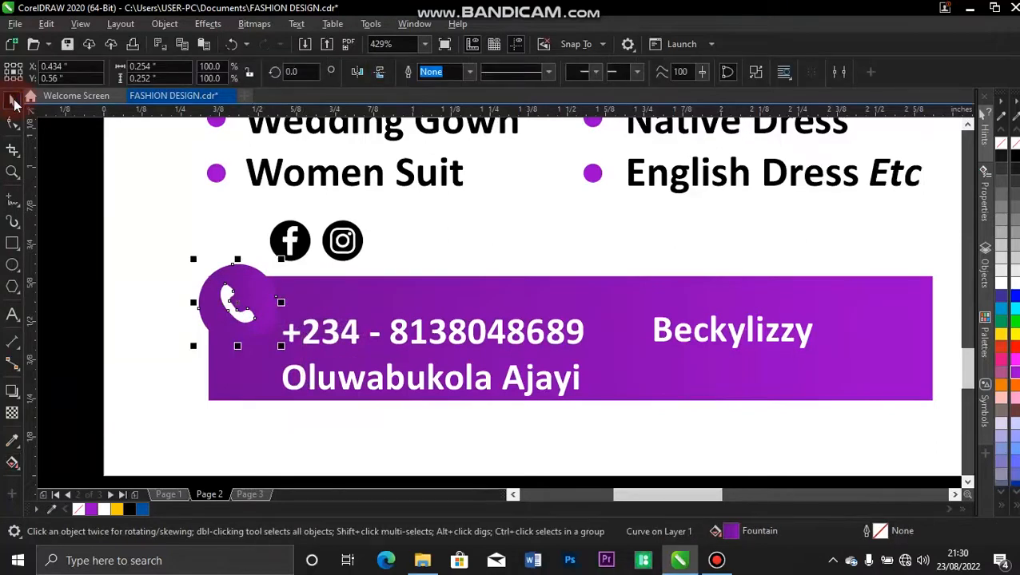
drag(91, 232, 310, 375)
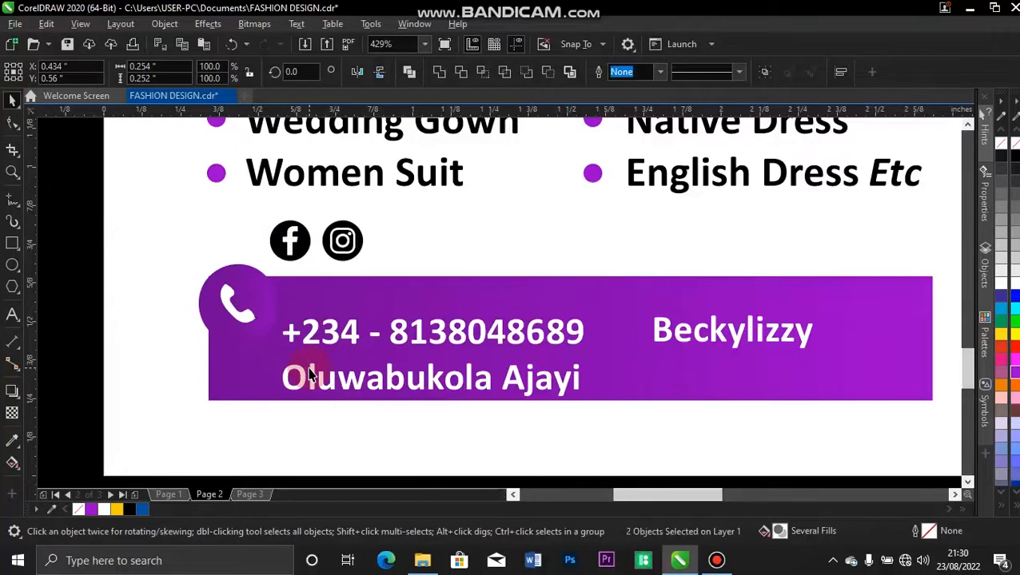
Group the phone icon, scale it to about half size, and move the phone number up beside it.
key(ctrl+g)
drag(194, 257, 252, 319)
drag(340, 339, 332, 318)
click(164, 327)
click(269, 314)
click(252, 316)
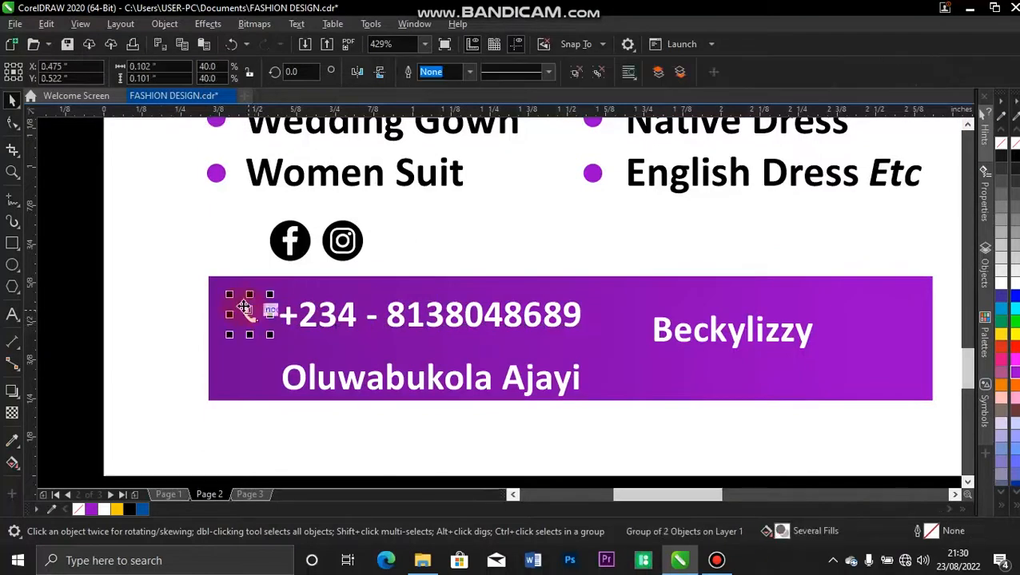
drag(230, 294, 226, 291)
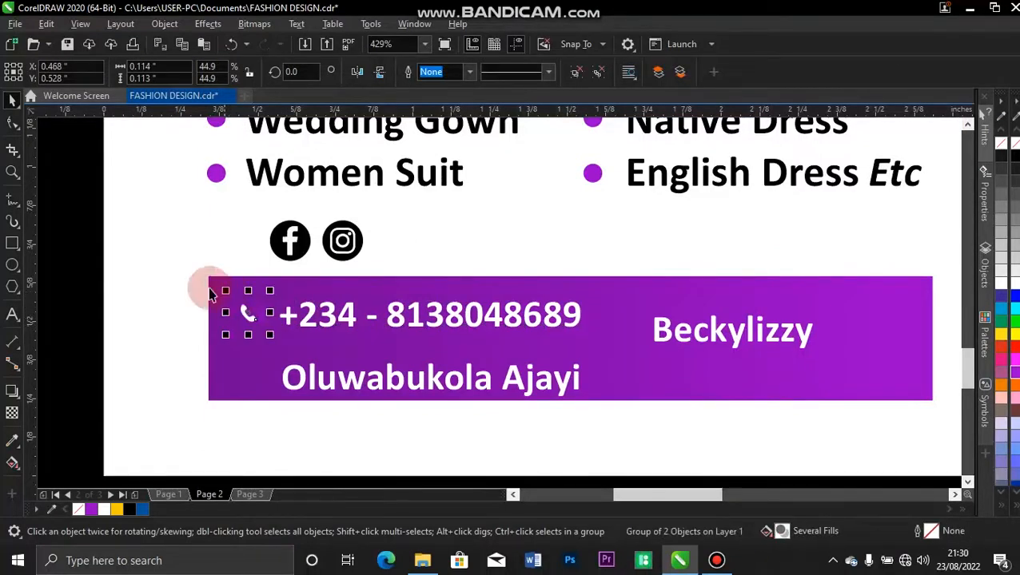
Center the phone number vertically on the phone icon.
click(303, 314)
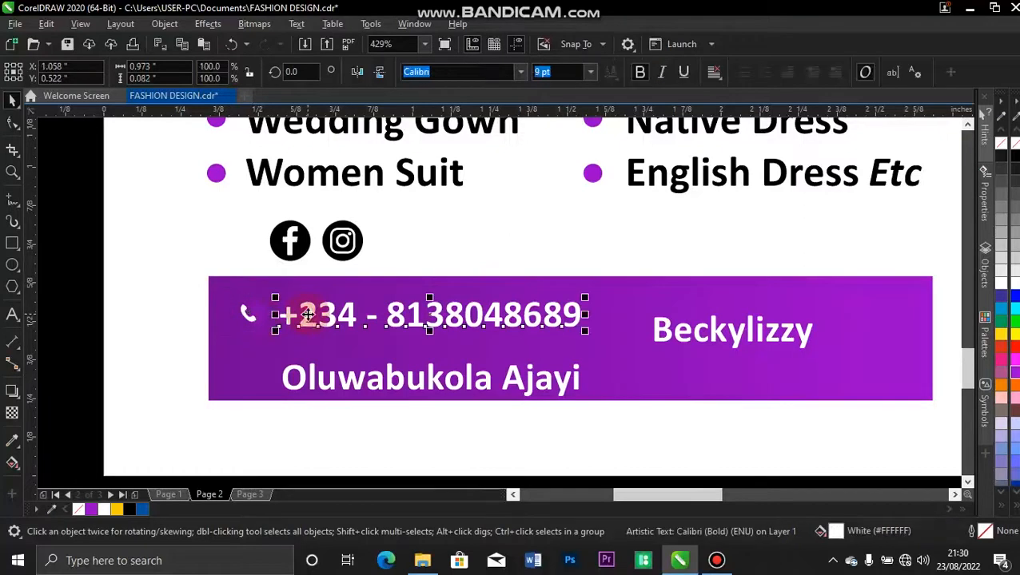
shift+click(257, 318)
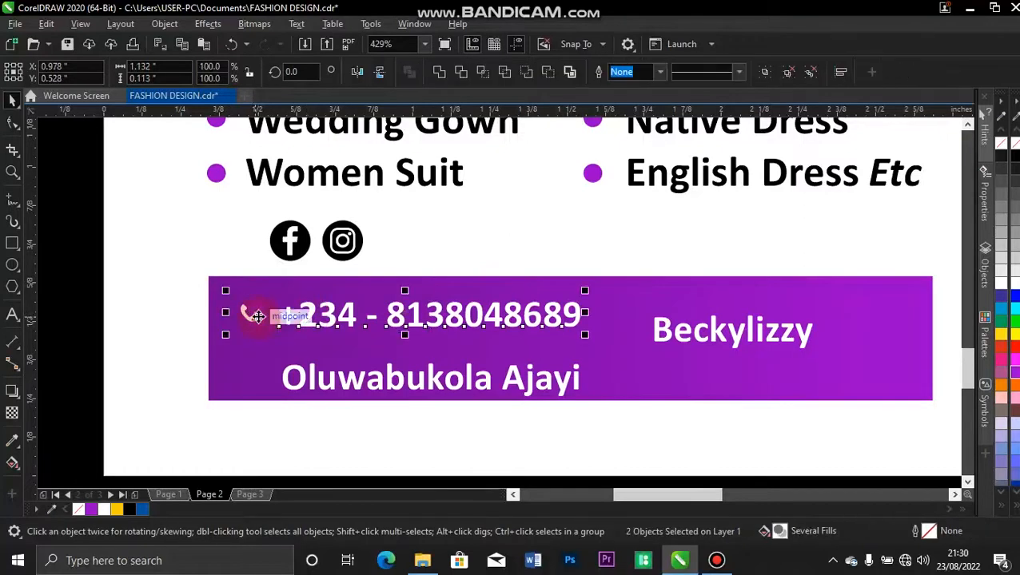
key(e)
click(75, 315)
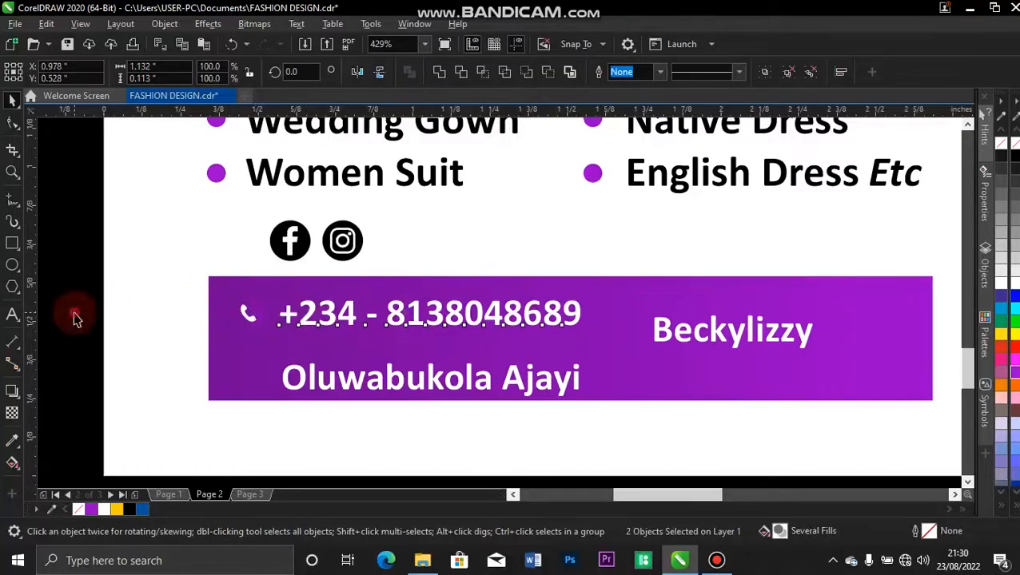
drag(291, 237, 141, 389)
Place the Facebook icon inside the purple bar beside the name line.
click(68, 302)
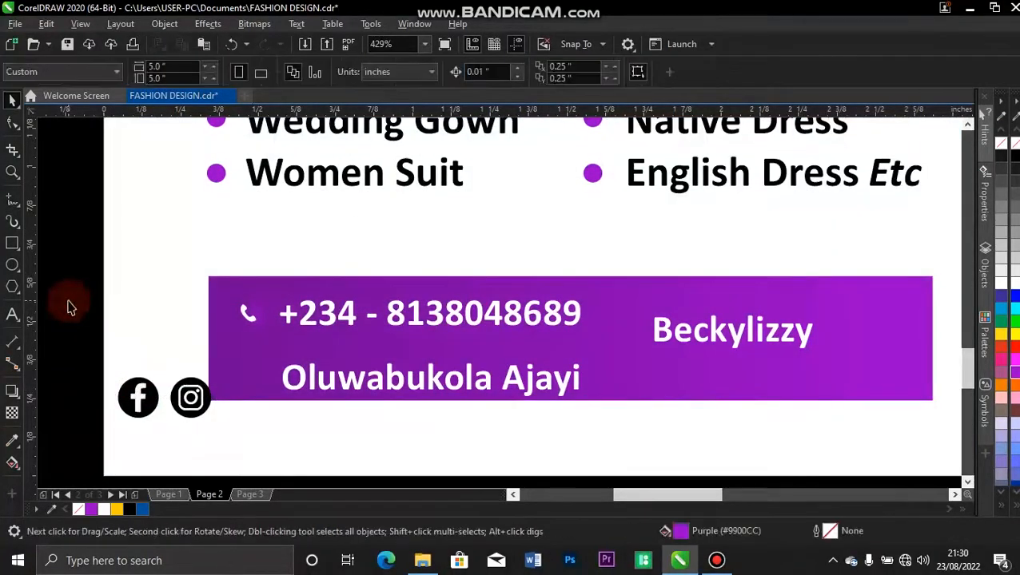
click(129, 401)
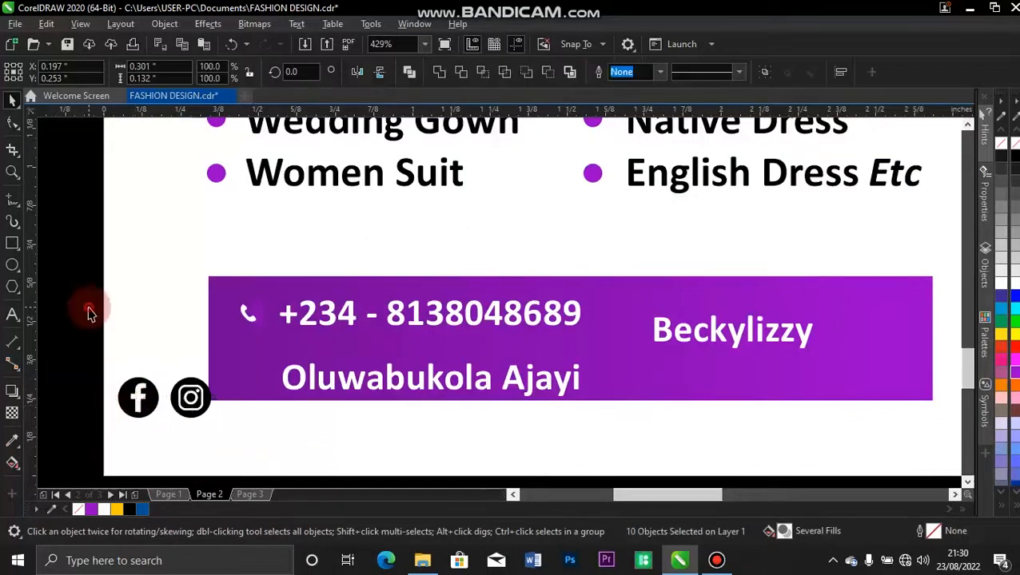
click(89, 339)
drag(89, 331, 171, 432)
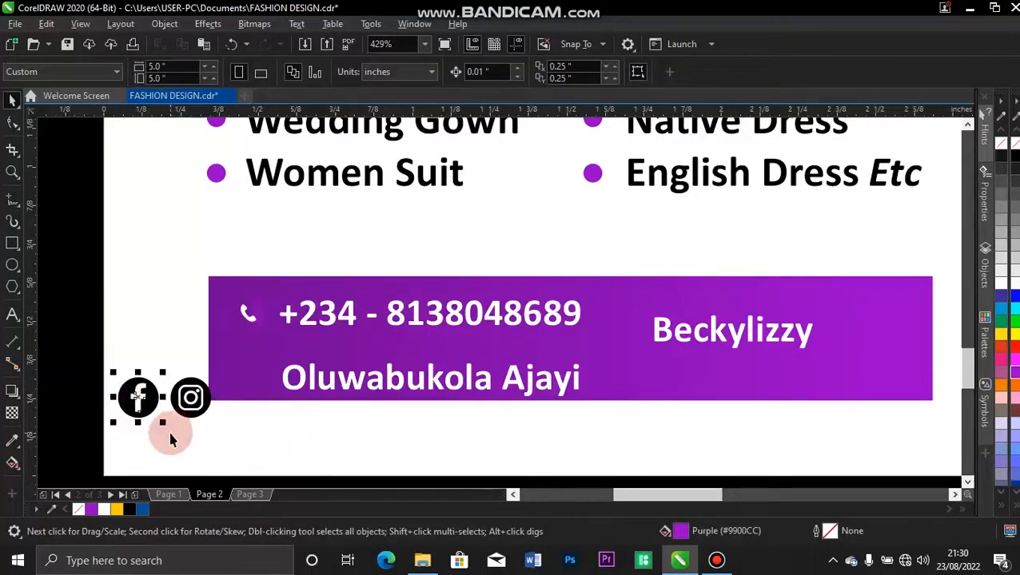
drag(190, 398, 234, 387)
Move the Instagram icon left and give it the bar's purple gradient fill.
drag(86, 370, 237, 436)
drag(191, 397, 139, 383)
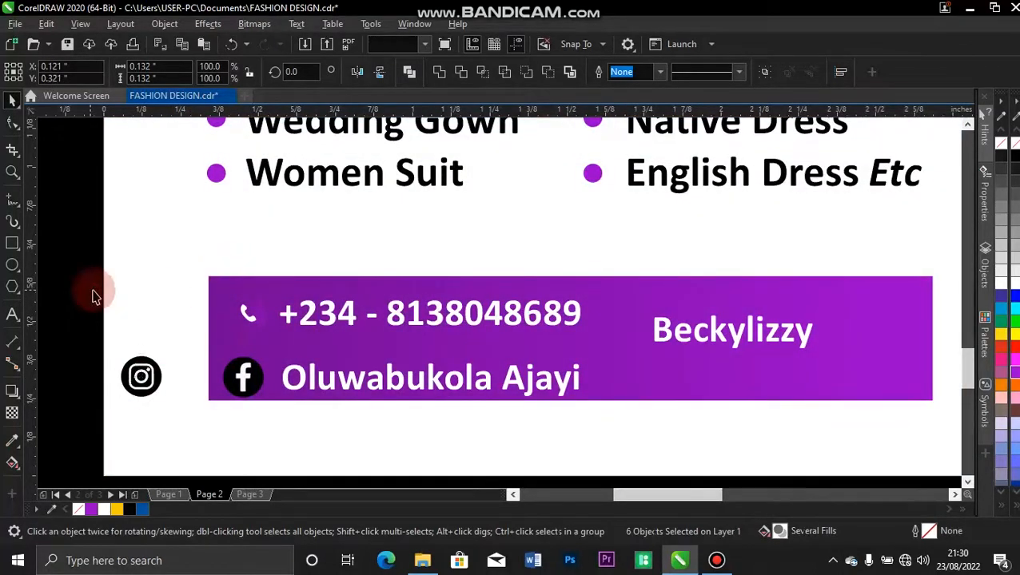
click(209, 347)
drag(209, 346, 169, 381)
click(205, 426)
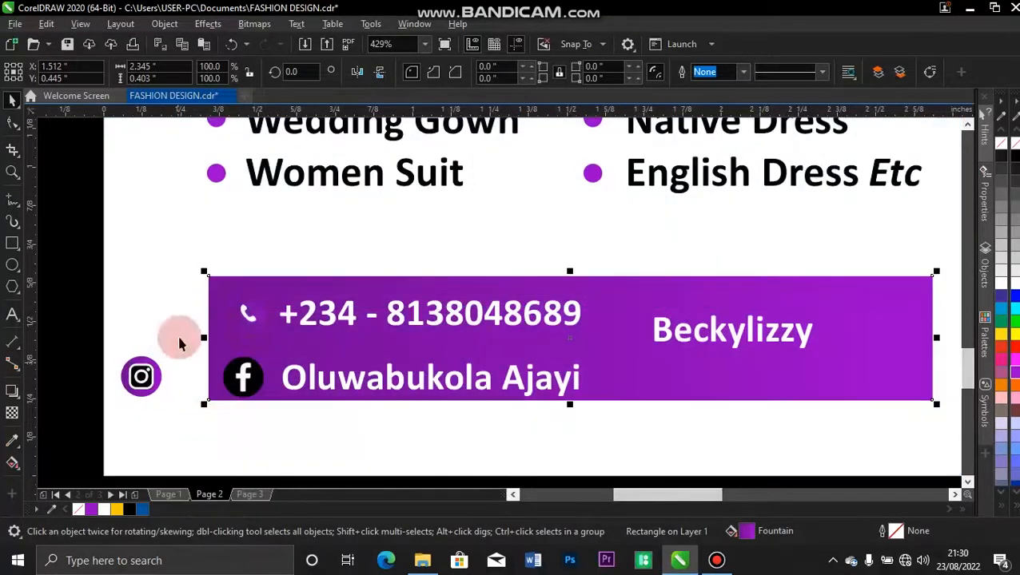
drag(232, 342, 147, 382)
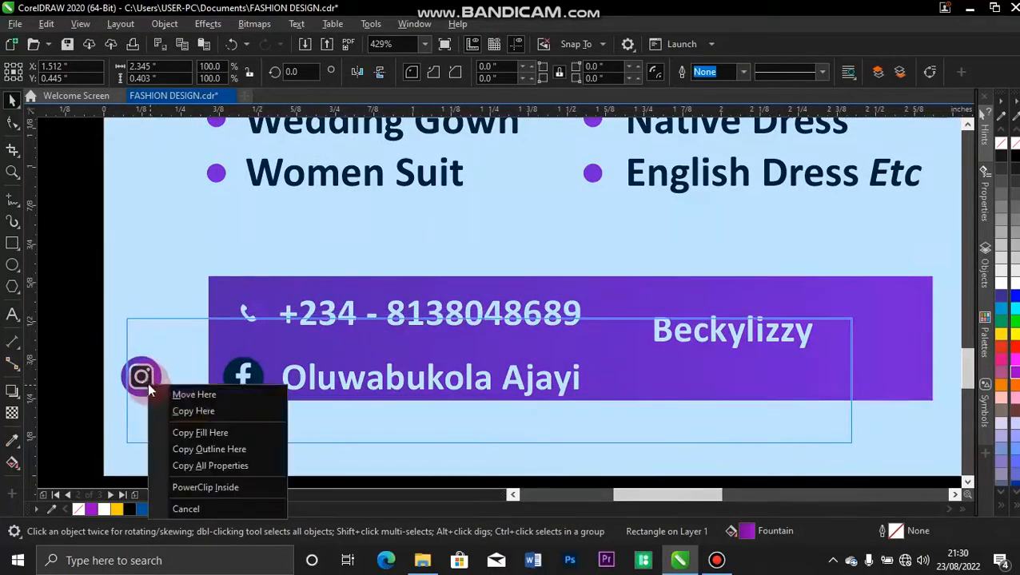
Copy the contact bar's purple gradient fill onto the Instagram icon's circle.
click(192, 430)
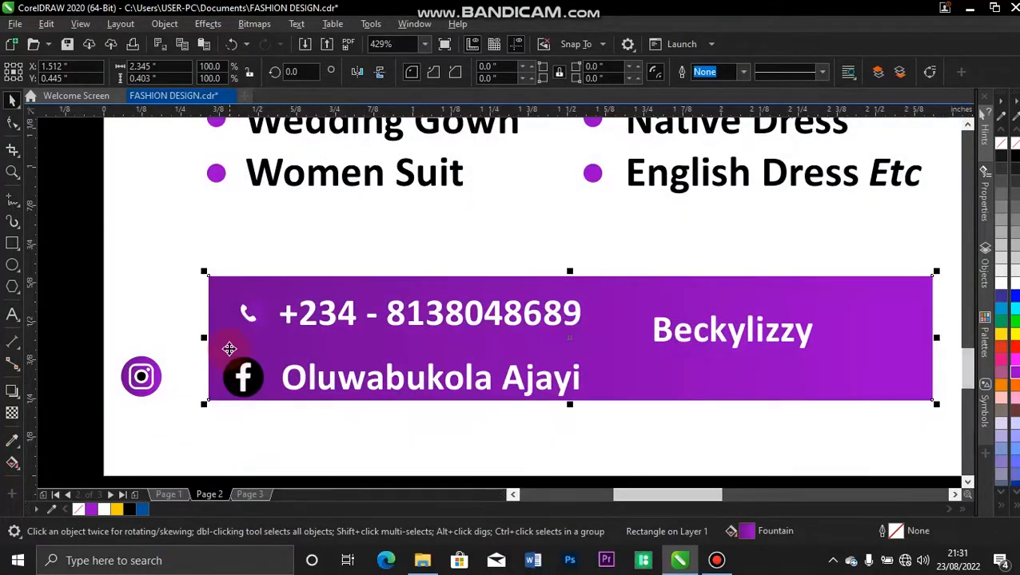
drag(229, 349, 143, 384)
click(182, 423)
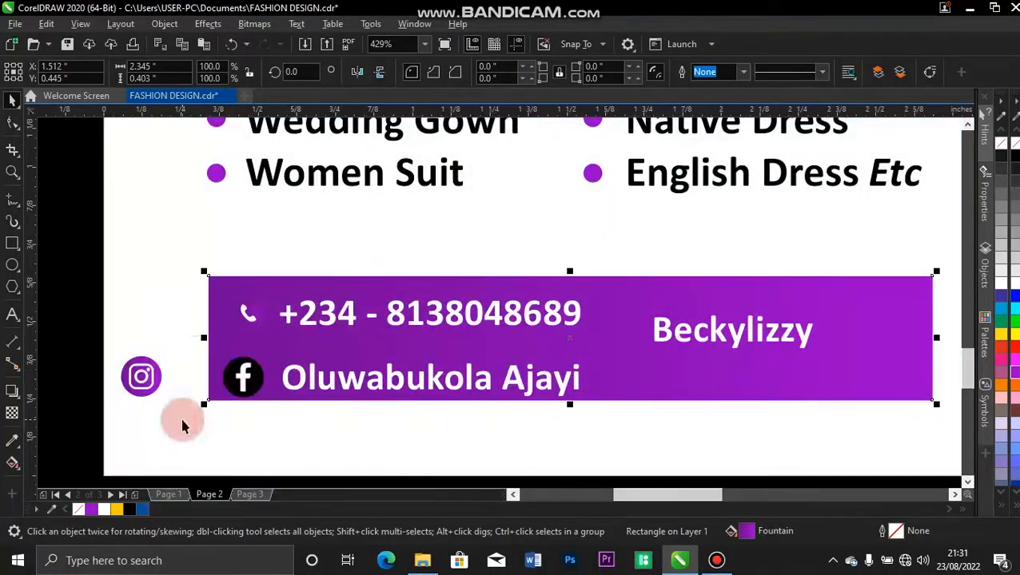
drag(86, 329, 186, 427)
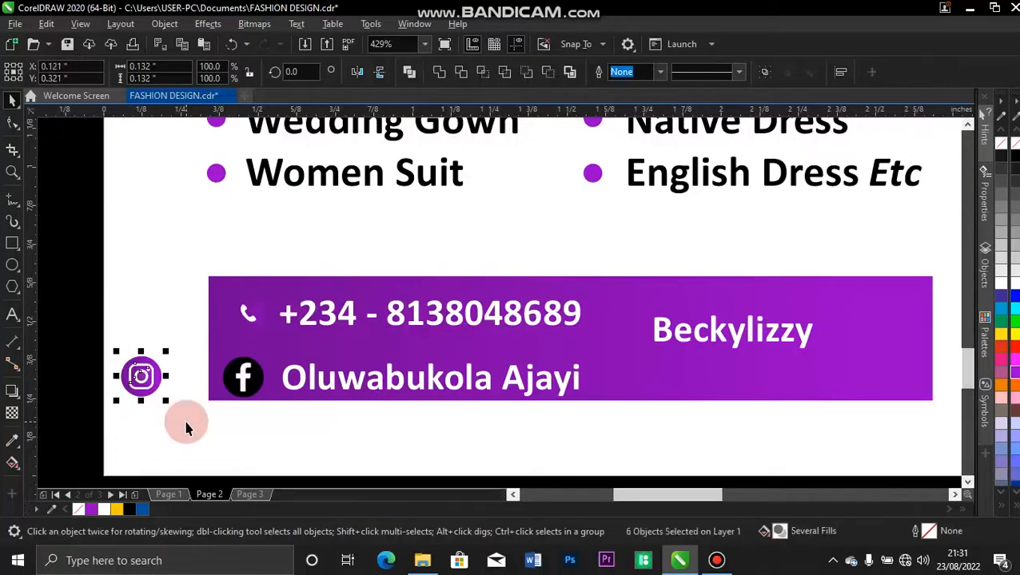
key(ctrl+g)
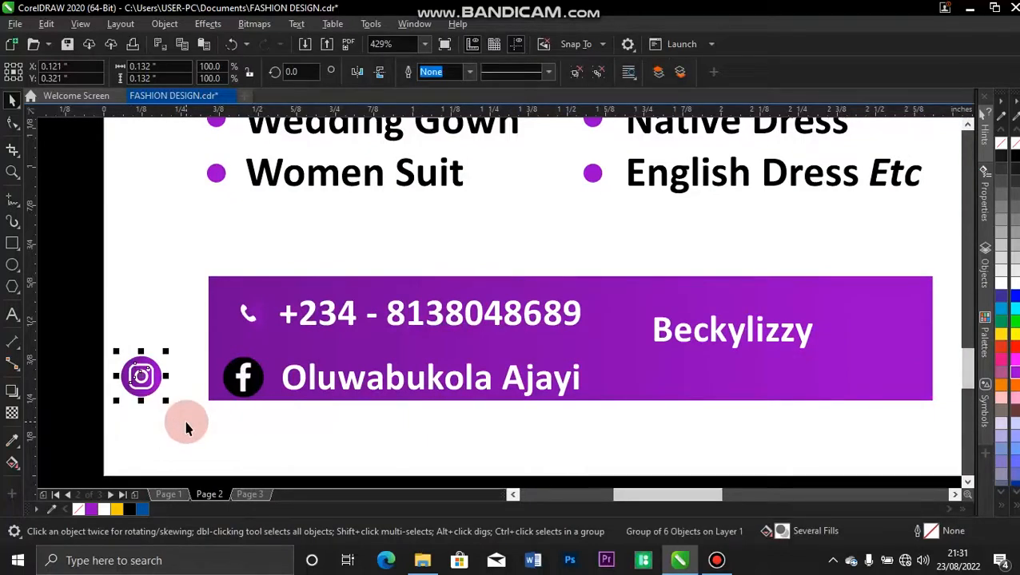
key(ctrl+u)
click(86, 344)
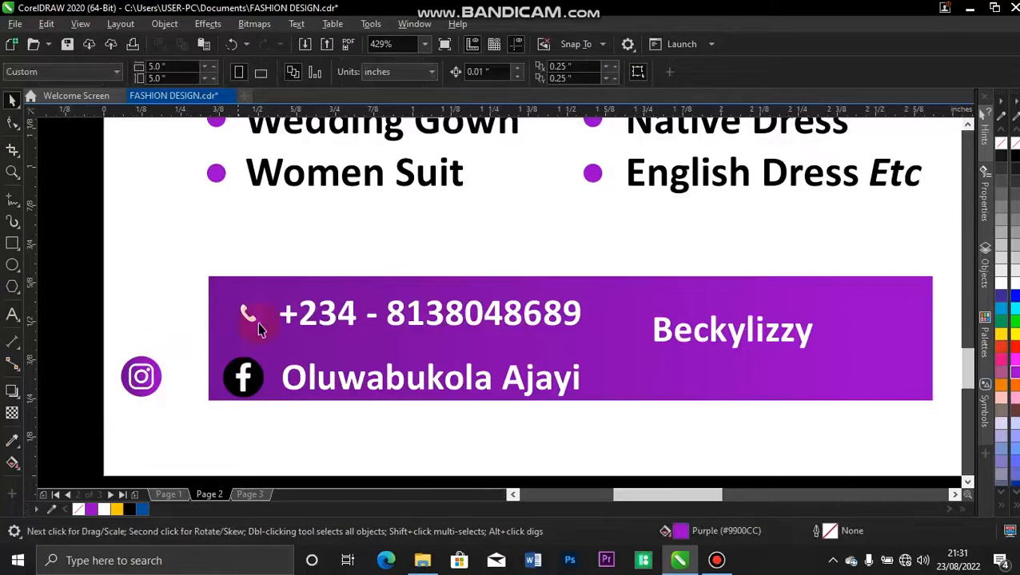
Stretch the purple fountain gradient across the Instagram circle, then select all the icon's parts.
click(126, 379)
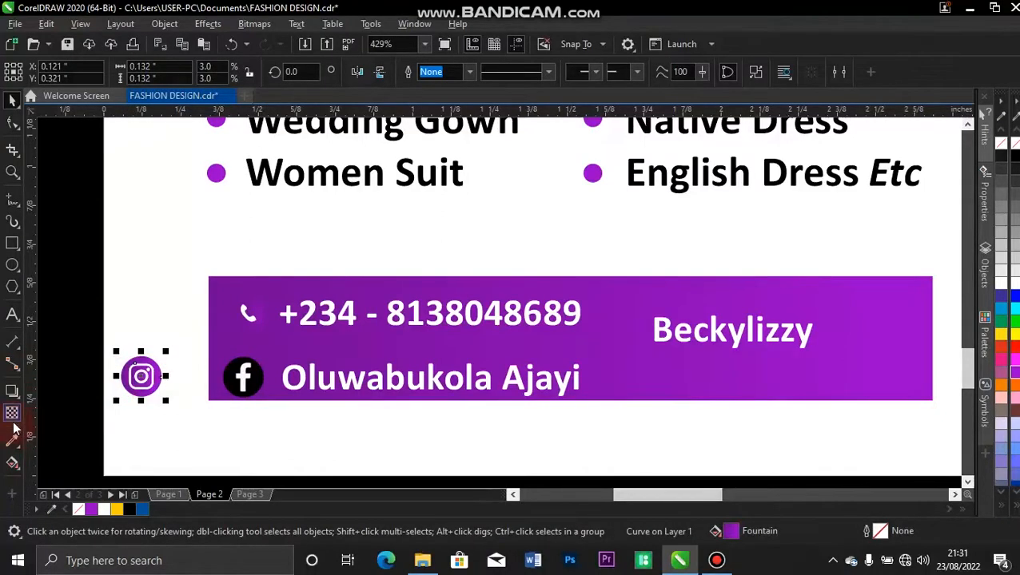
key(g)
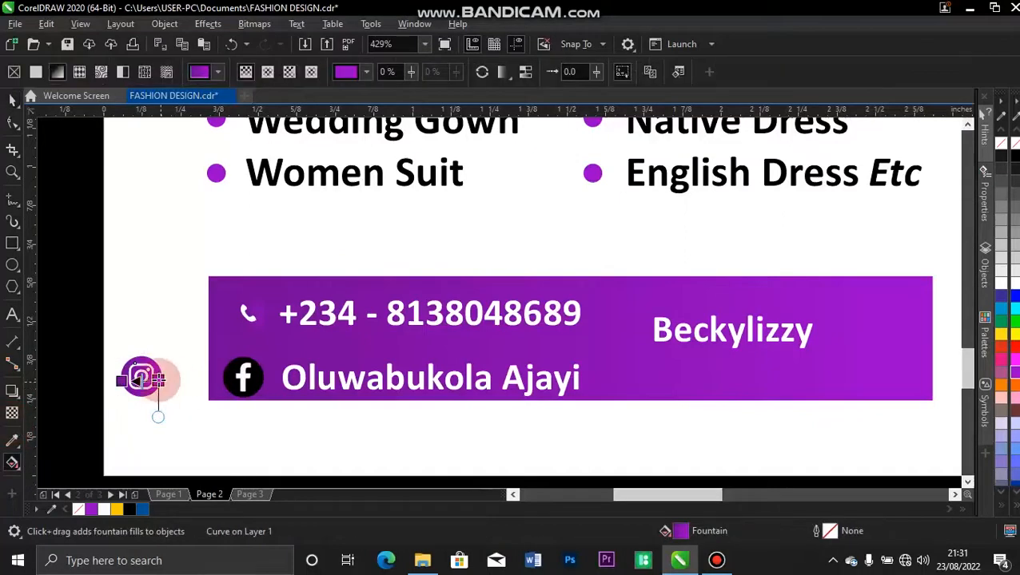
drag(158, 380, 130, 381)
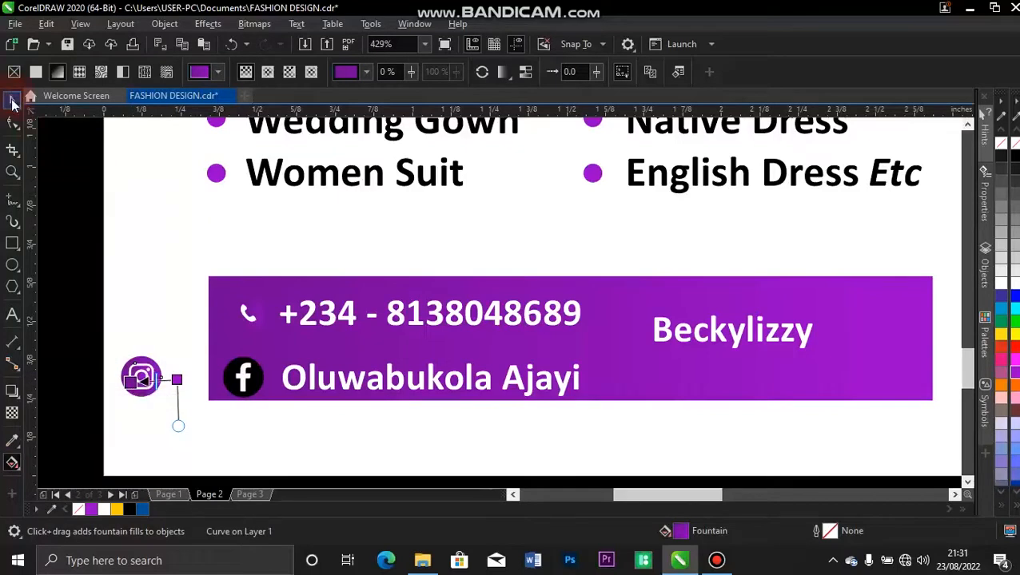
click(12, 100)
drag(68, 292, 189, 434)
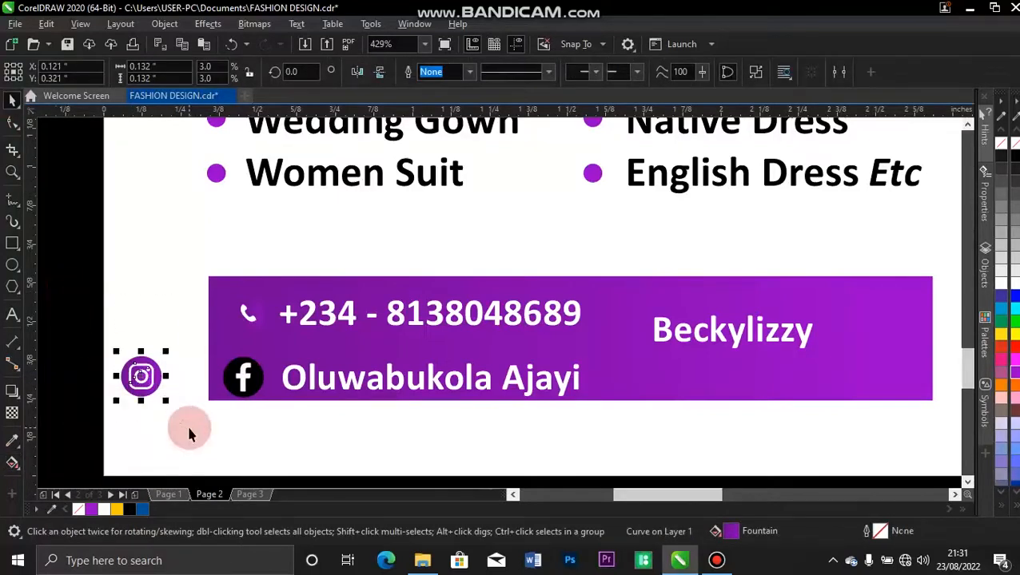
Group the Instagram icon, move it onto the purple banner and centre it with the phone icon.
key(ctrl+g)
drag(144, 380, 588, 292)
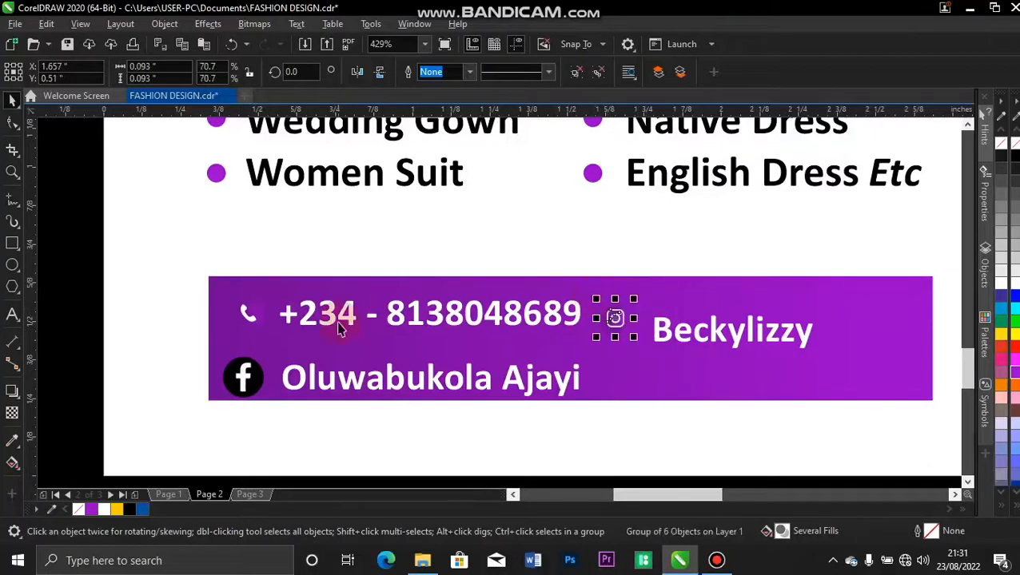
shift+click(262, 315)
key(e)
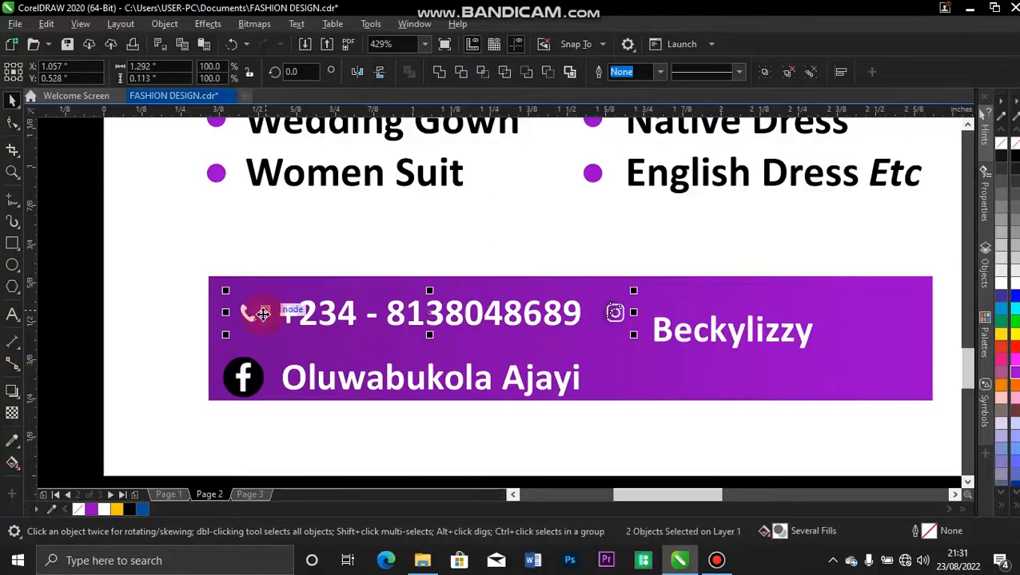
click(102, 297)
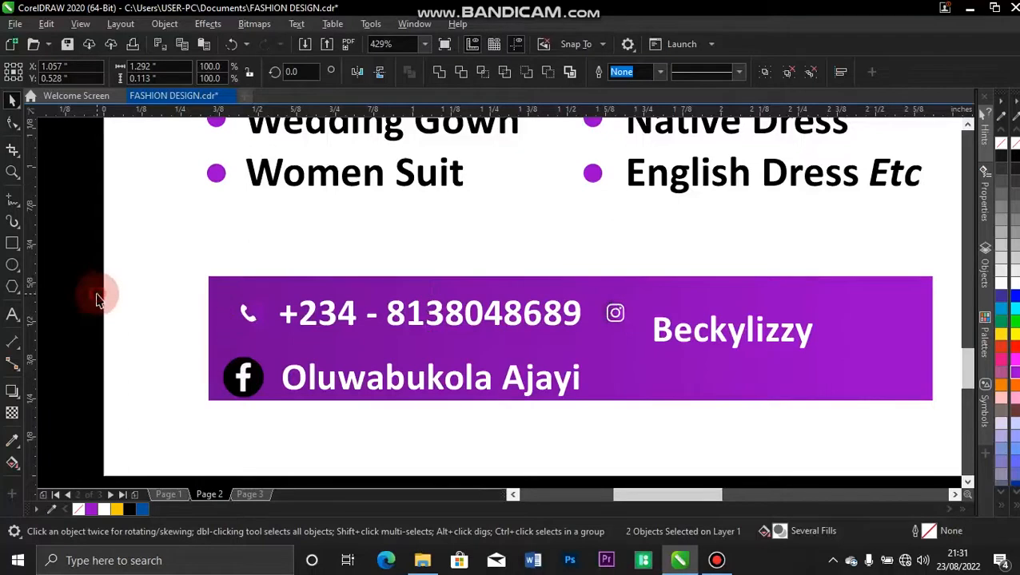
click(612, 253)
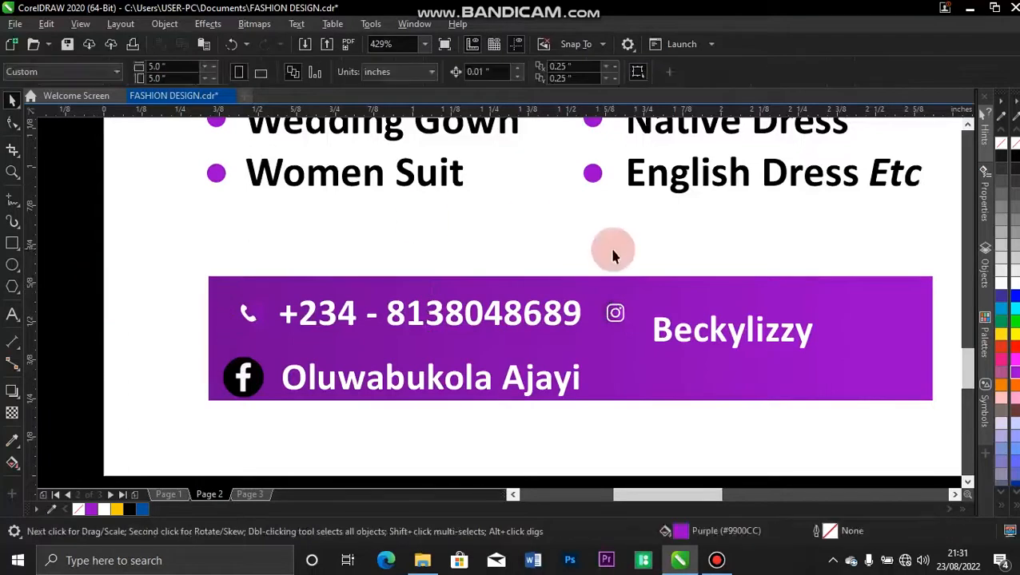
Align the social handle text with the phone-number text.
click(615, 316)
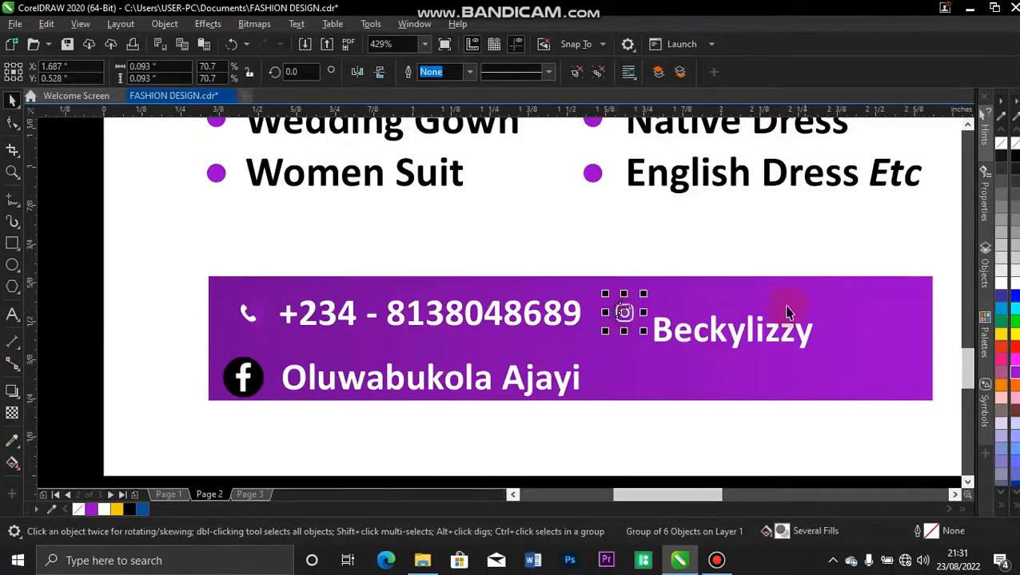
click(714, 339)
shift+click(557, 319)
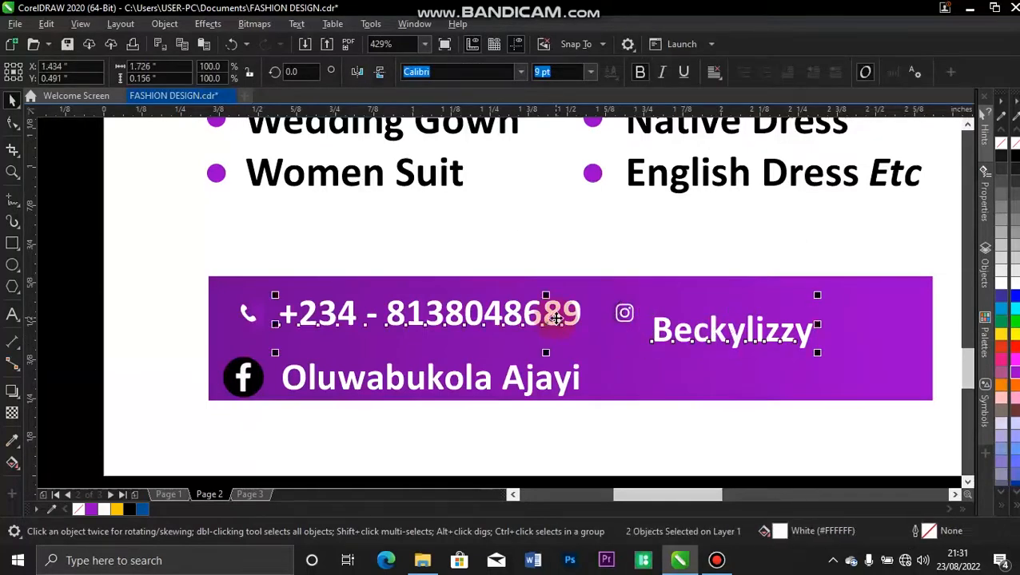
key(e)
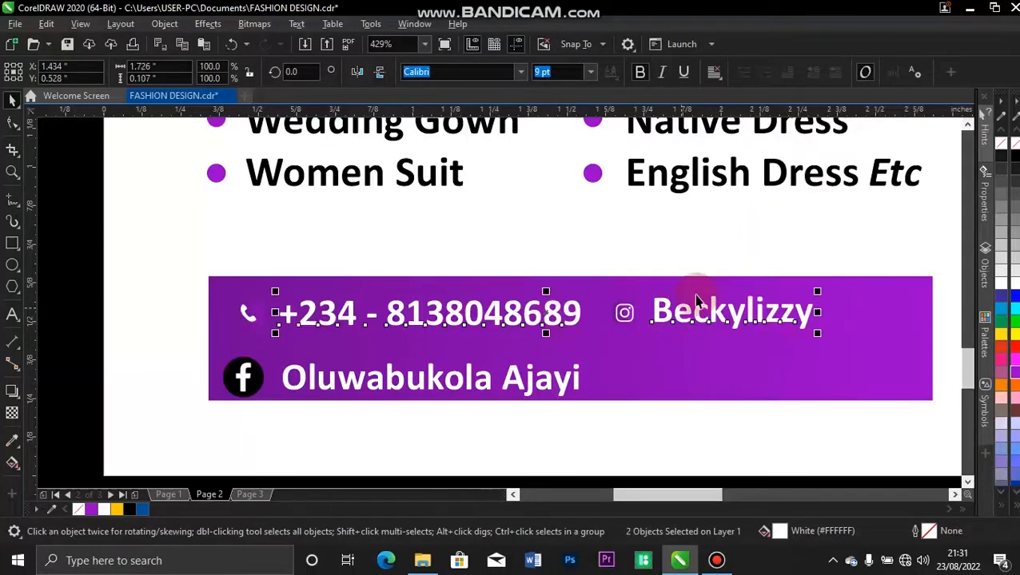
click(90, 326)
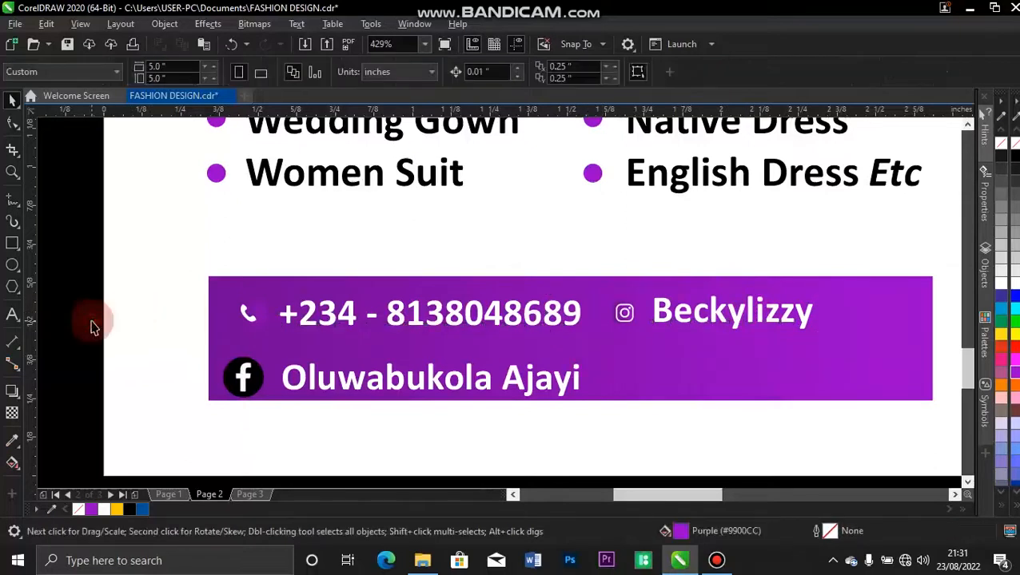
Copy the banner's purple fill onto the Facebook icon and shift its gradient to blend in.
click(252, 379)
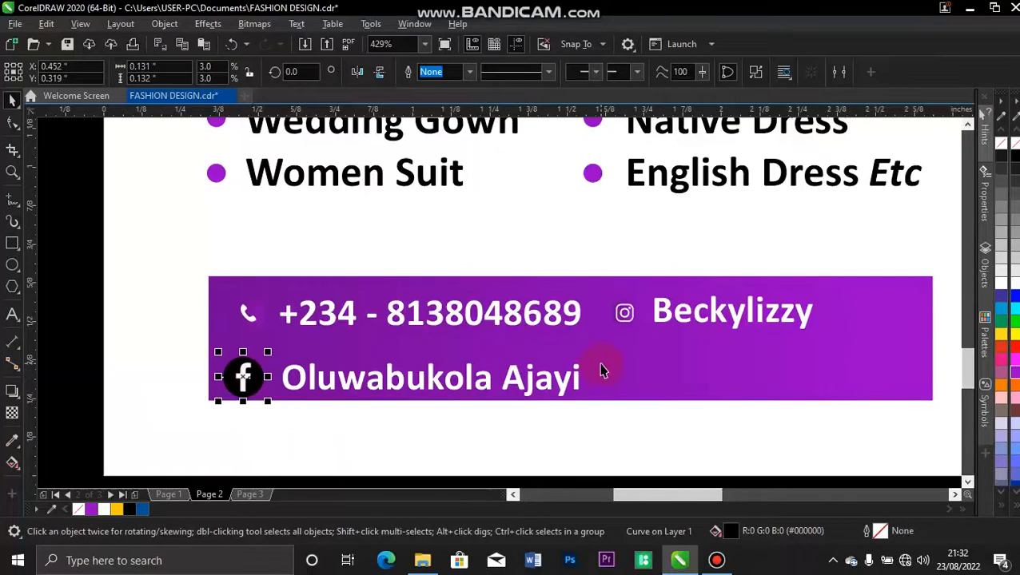
drag(602, 370, 254, 387)
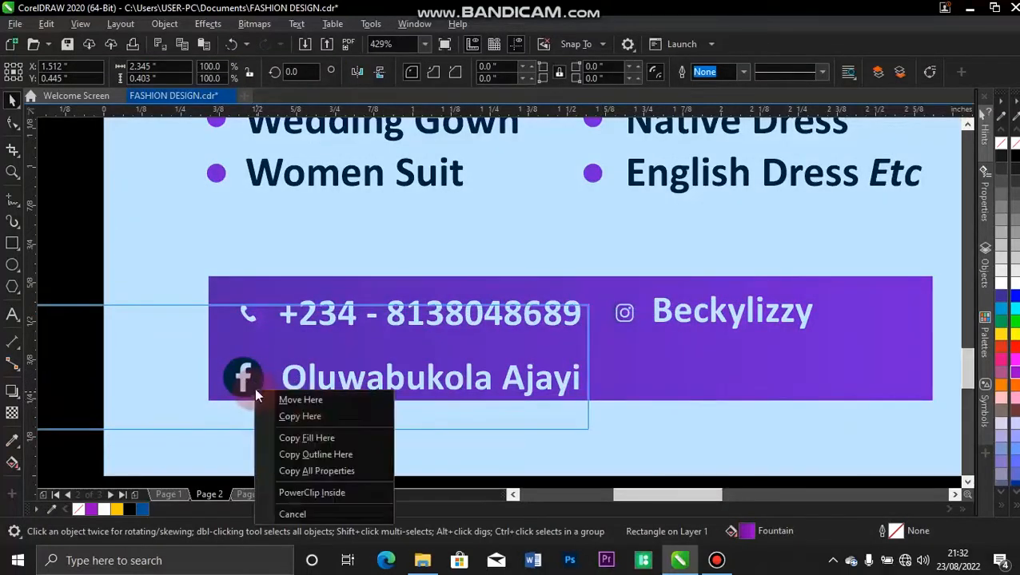
click(301, 438)
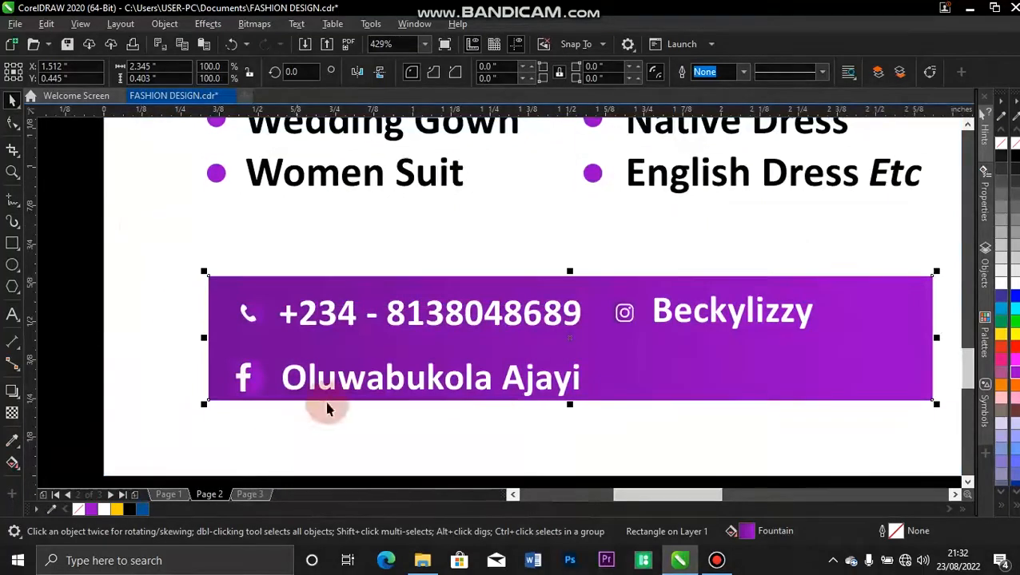
key(g)
click(231, 382)
mouse_move(258, 381)
mouse_down()
mouse_move(271, 381)
mouse_move(231, 384)
mouse_move(239, 380)
mouse_up()
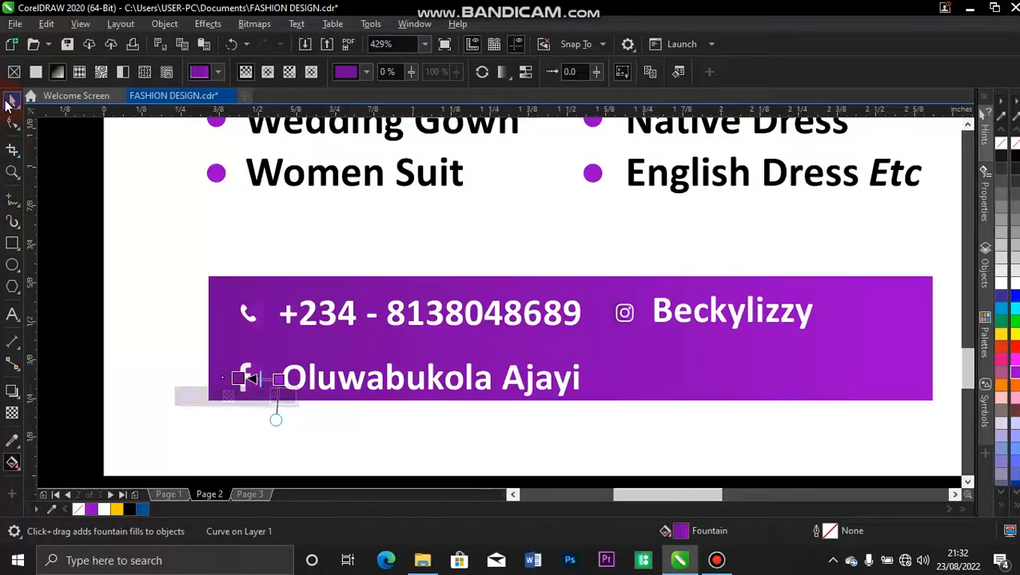
click(10, 100)
Group the Facebook icon's four parts, shrink it to about 87% and line it up with the phone icon.
click(90, 310)
drag(90, 309, 266, 412)
key(ctrl+g)
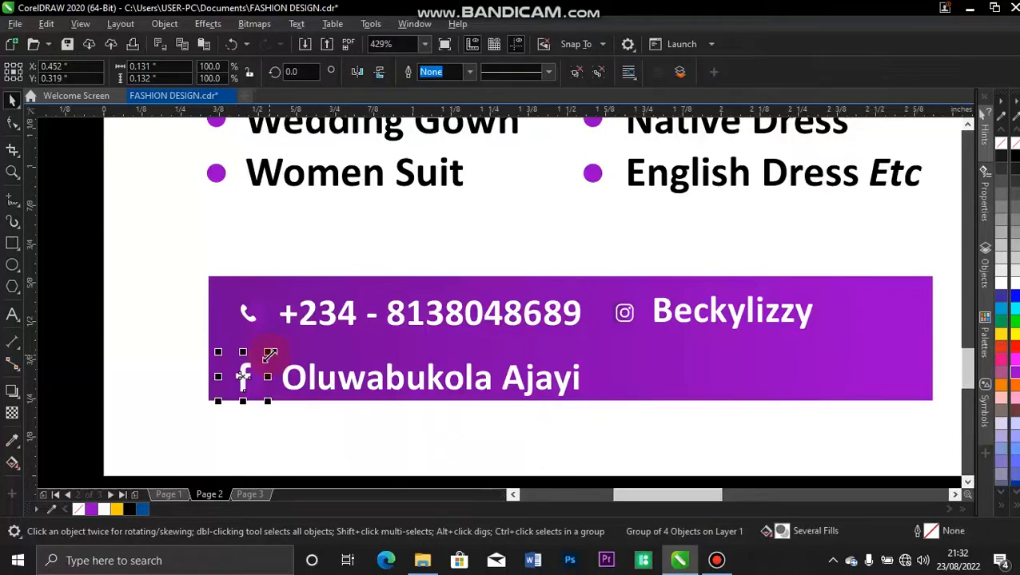
drag(221, 402, 223, 397)
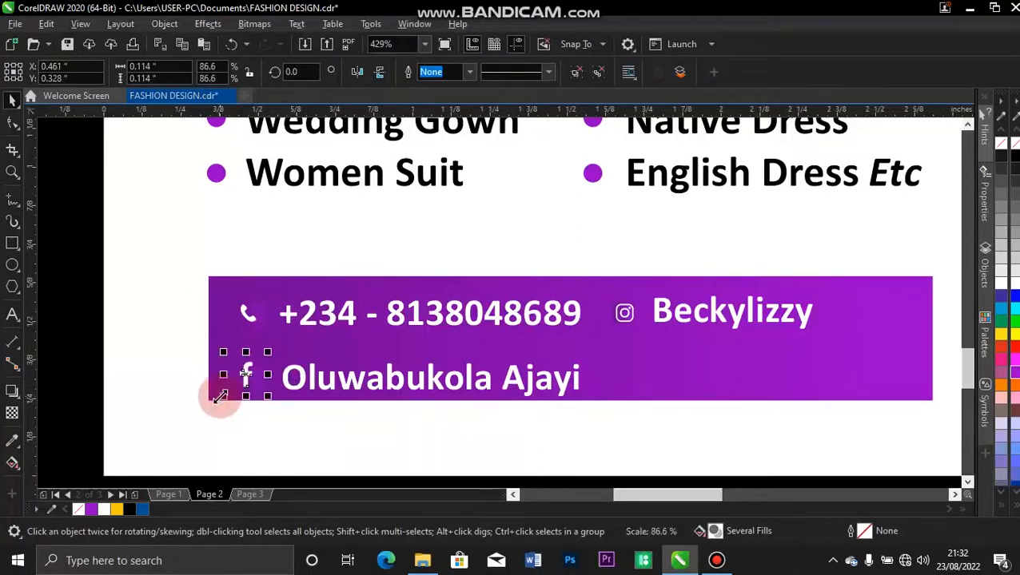
shift+click(250, 314)
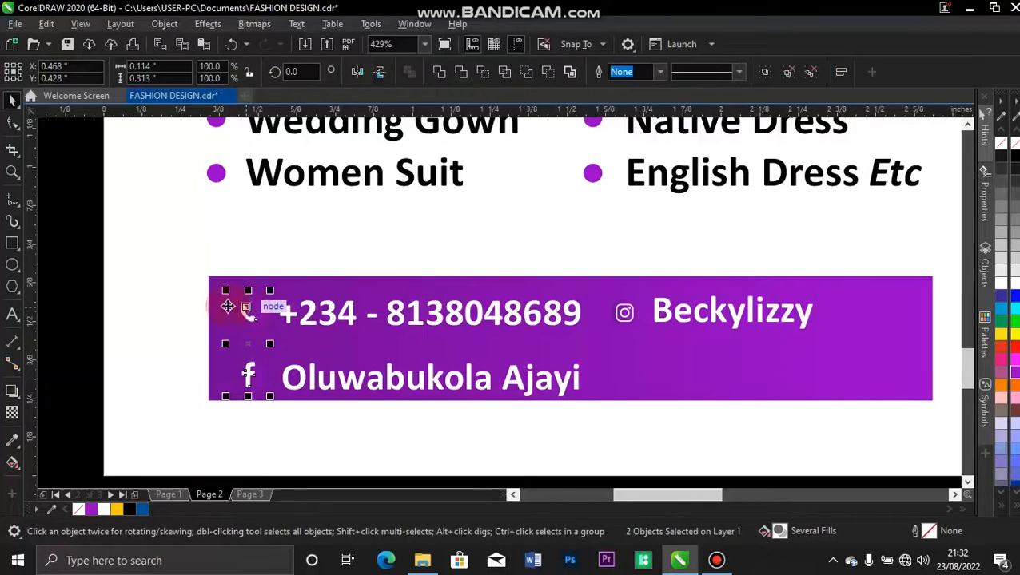
click(80, 368)
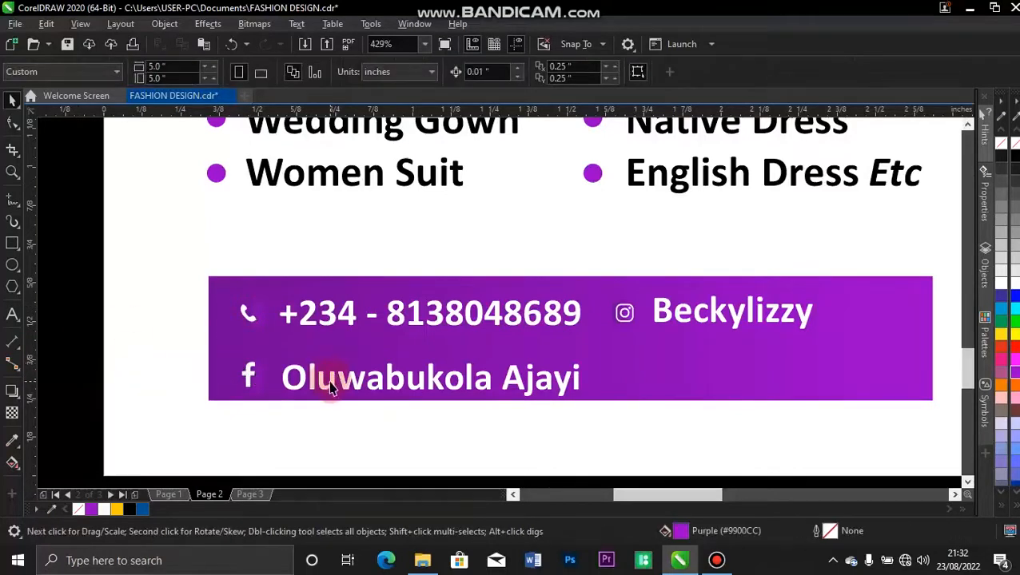
Raise the name text slightly and align it beneath the phone number.
drag(333, 382, 334, 380)
drag(330, 376, 330, 373)
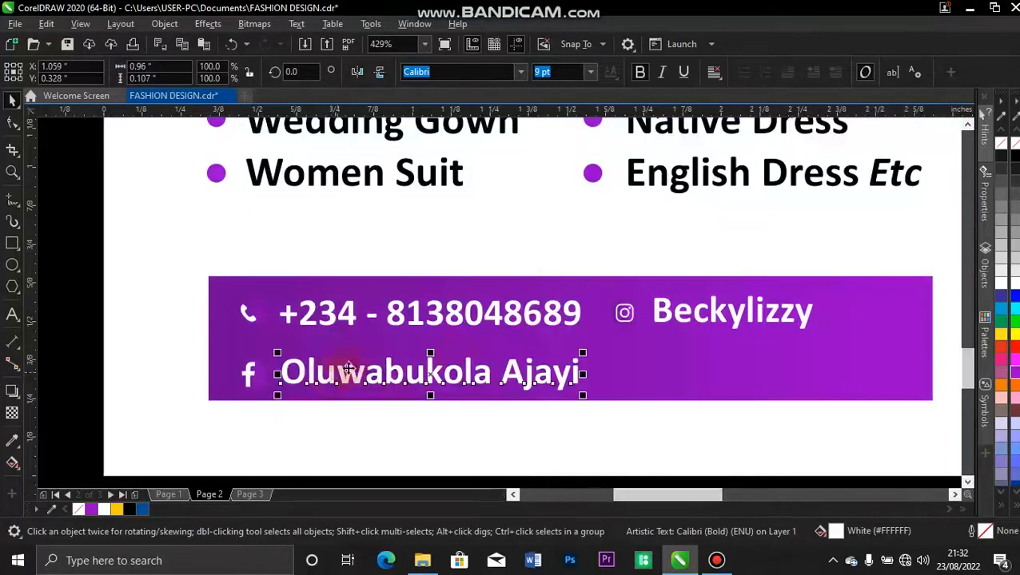
shift+click(336, 316)
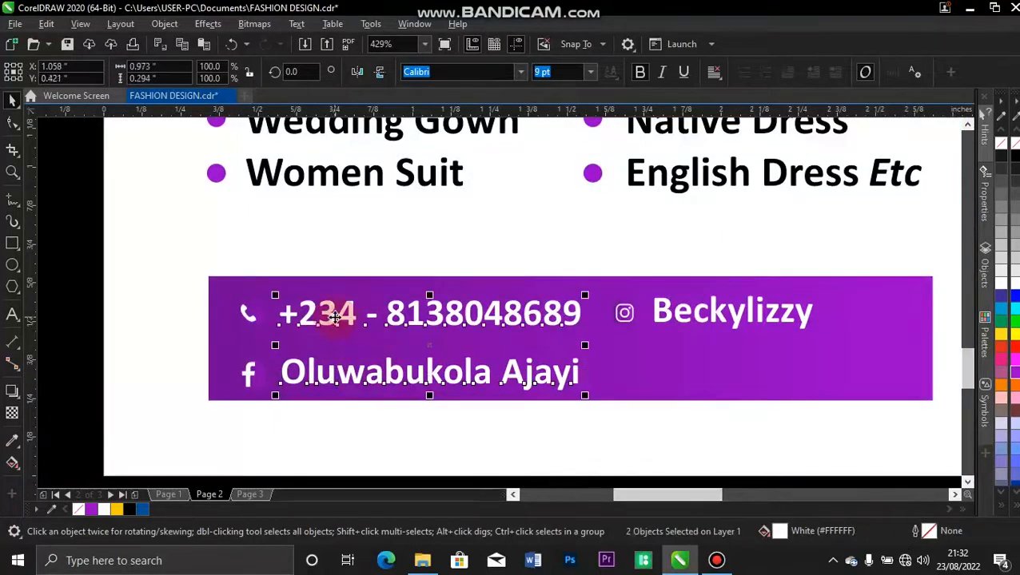
click(93, 312)
click(317, 267)
key(F4)
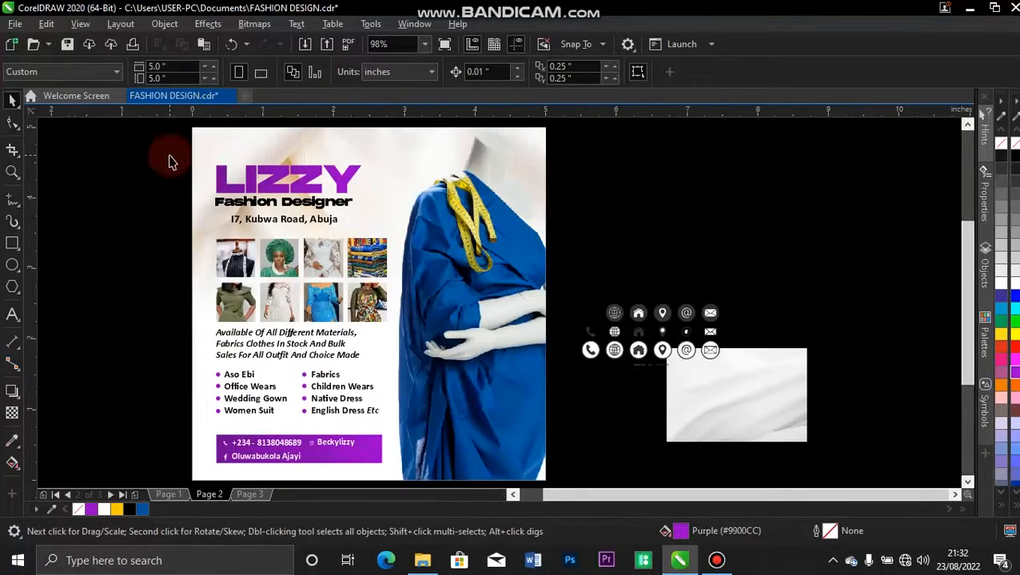
Delete the spare icons, enlarge the white fabric photo and PowerClip it into the page frame.
drag(564, 262, 739, 388)
key(Delete)
click(723, 392)
drag(661, 341, 432, 190)
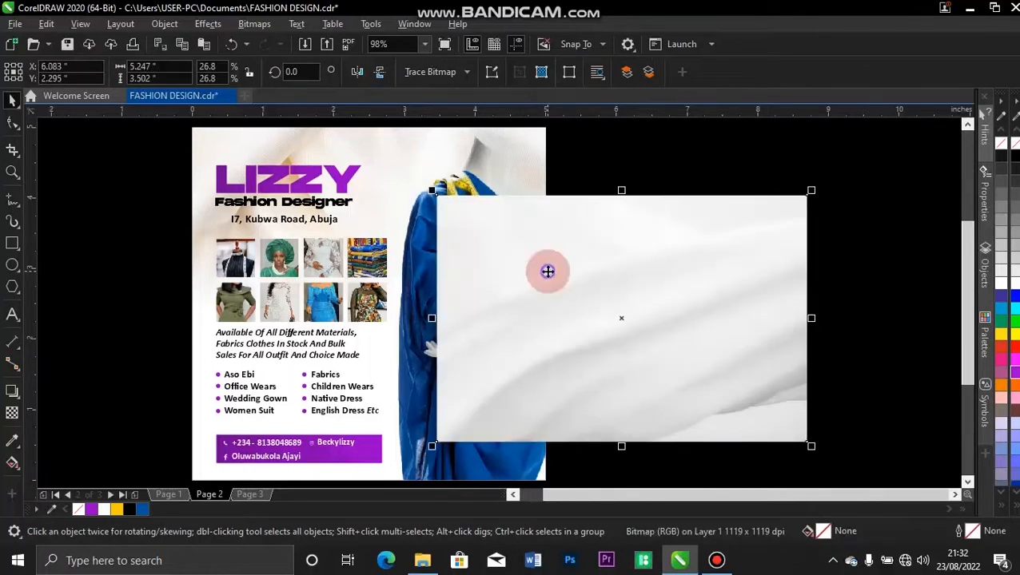
right_click(547, 271)
click(420, 440)
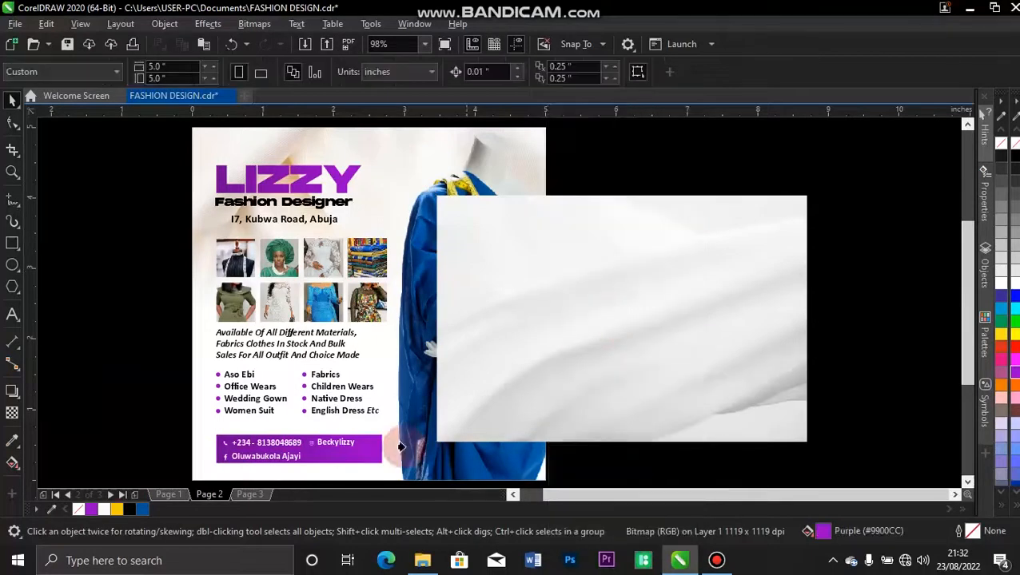
click(205, 447)
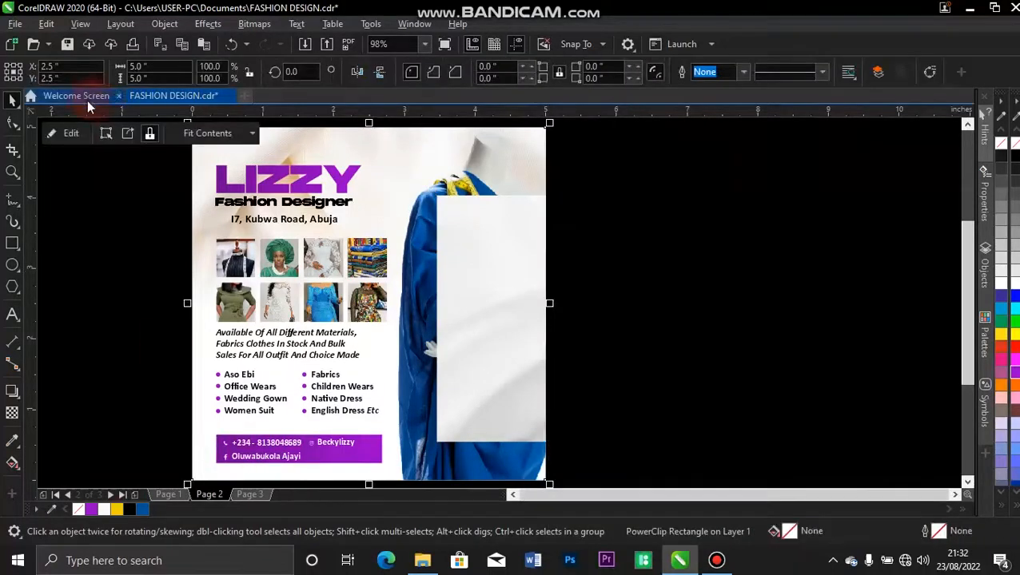
Inside the PowerClip, move the fabric photo down over the lower page, flip it and nudge it left.
click(71, 132)
drag(603, 330, 390, 377)
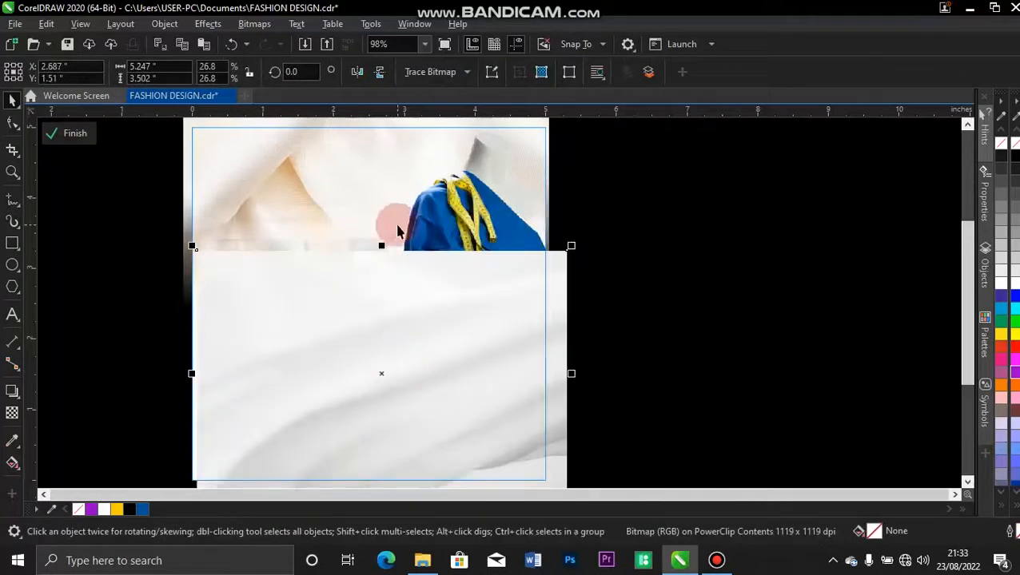
click(357, 72)
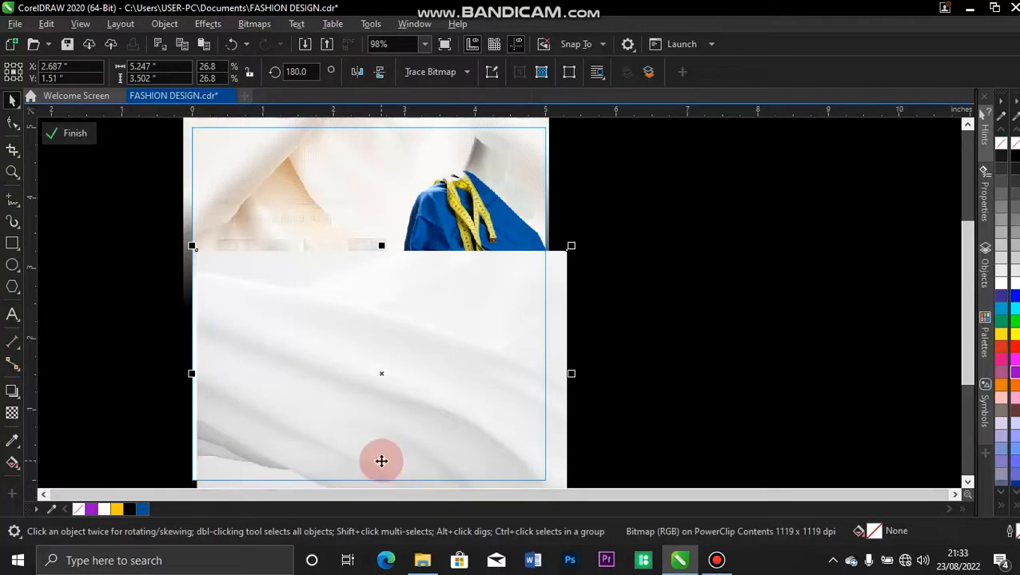
key(Left)
key(Left)
key(Left)
key(Left)
key(Left)
key(Left)
key(Left)
key(Left)
key(Left)
key(Left)
key(Left)
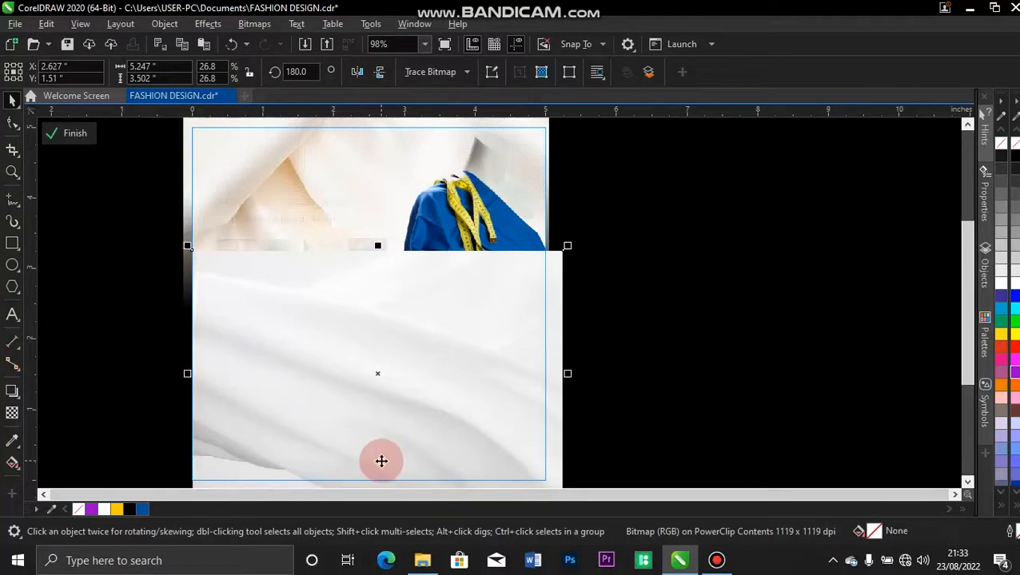
key(Left)
key(Left)
key(Left)
key(Left)
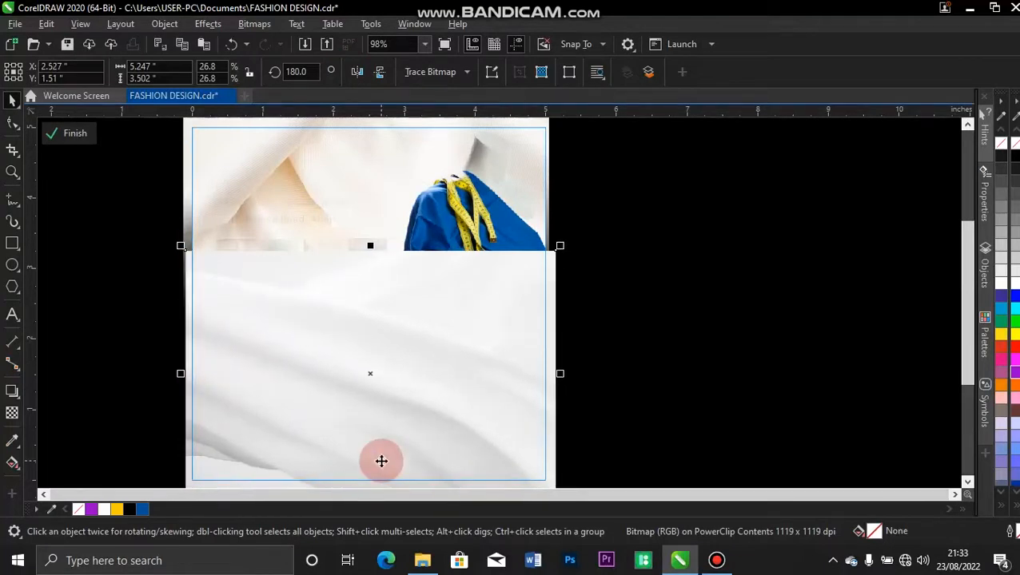
click(11, 413)
Give the fabric photo a lengthened fountain transparency fade, then finish PowerClip editing.
drag(349, 377, 352, 293)
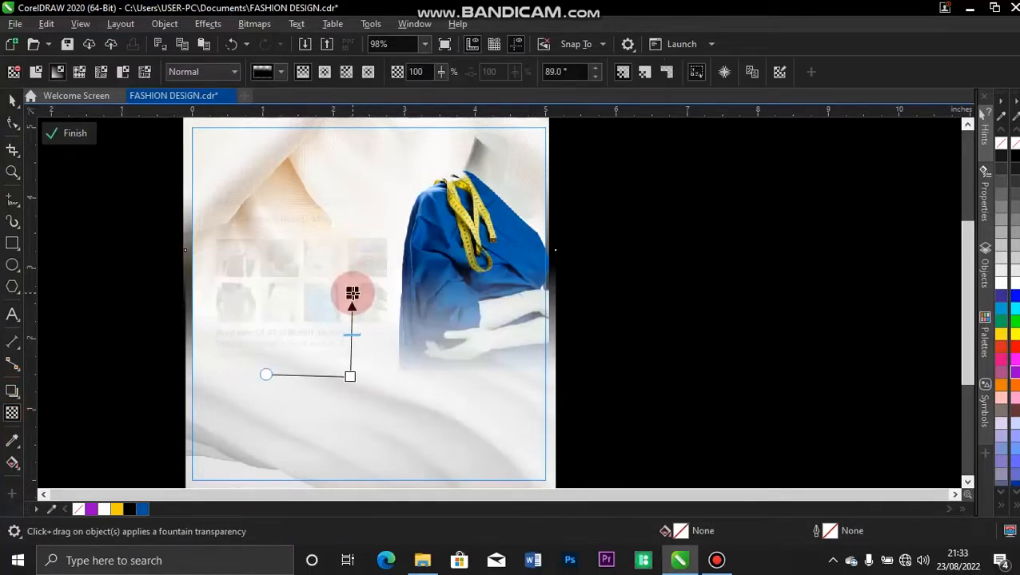
drag(349, 377, 351, 413)
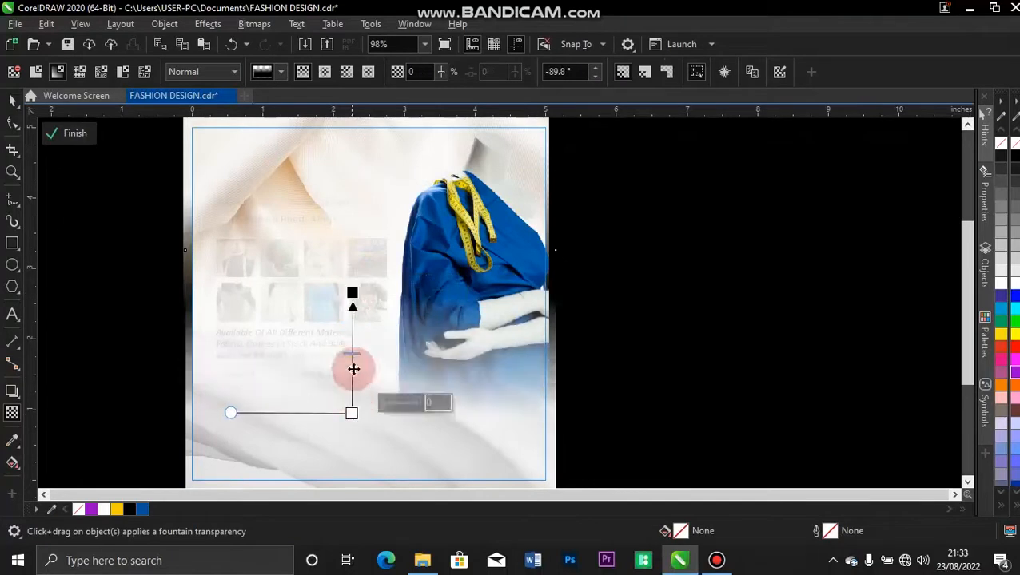
drag(353, 293, 352, 320)
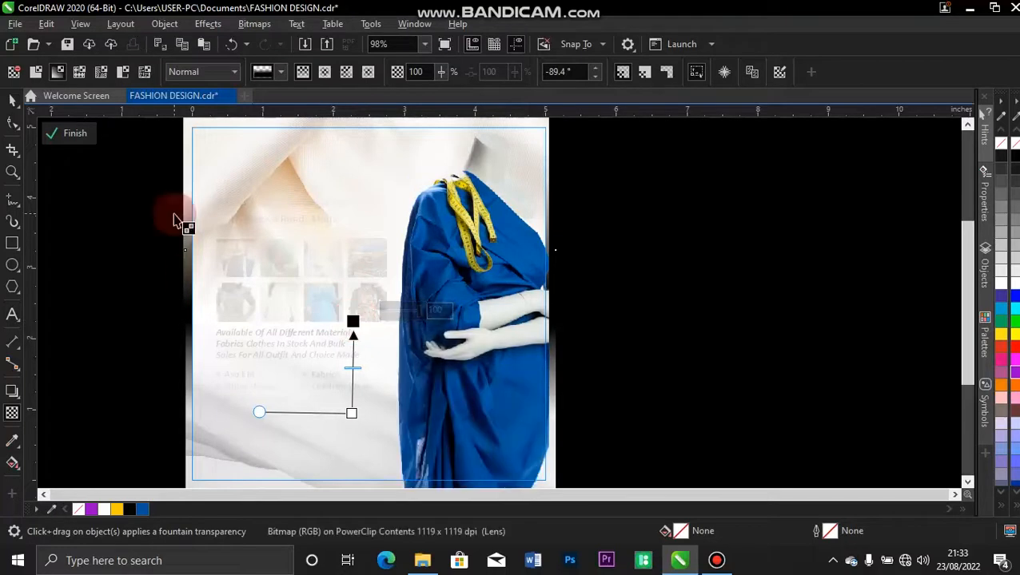
click(75, 134)
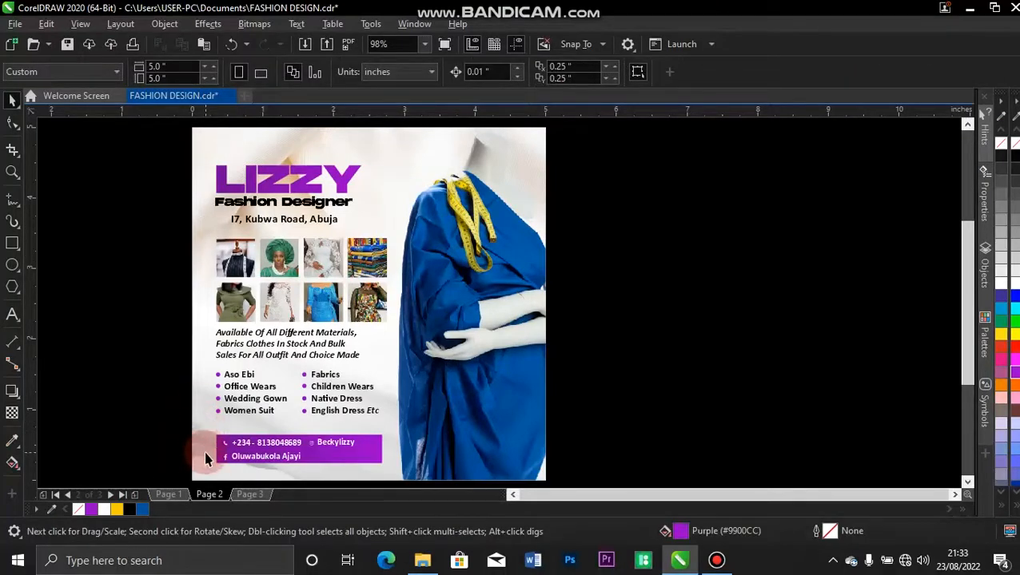
click(423, 560)
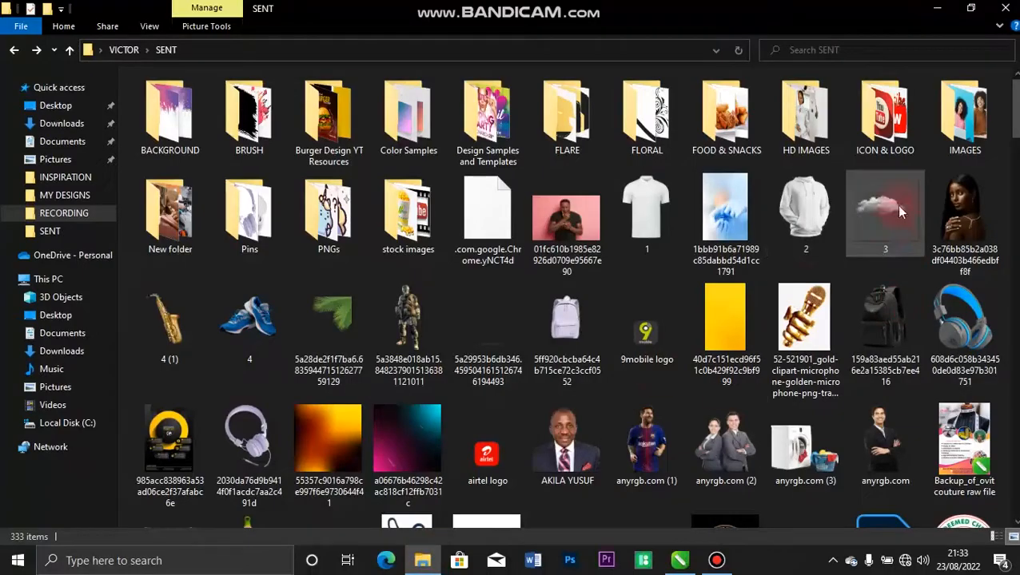
Drag the contact-icons image from the SENT folder into the CorelDRAW design.
scroll(879, 102, down, 15)
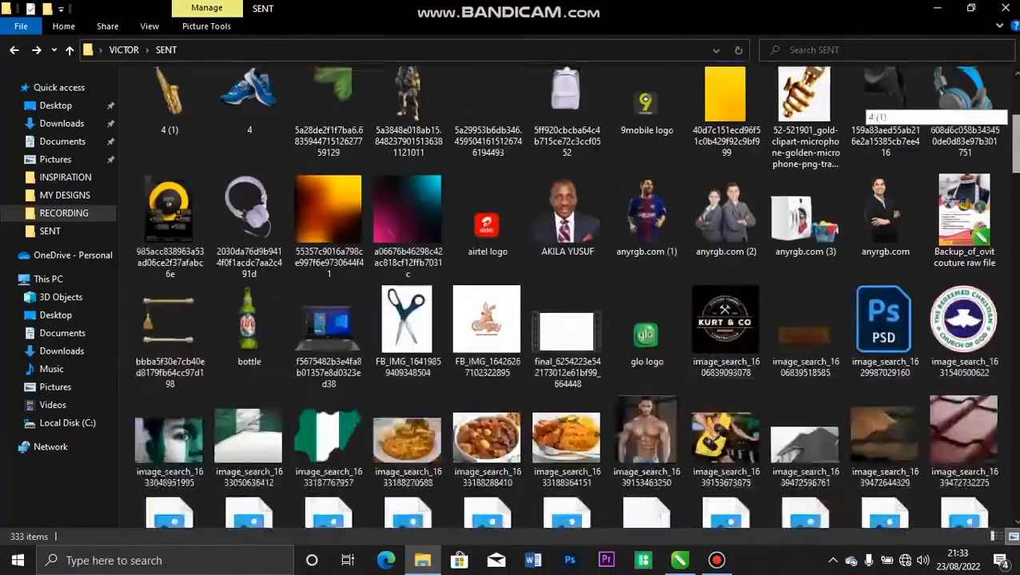
scroll(879, 103, down, 10)
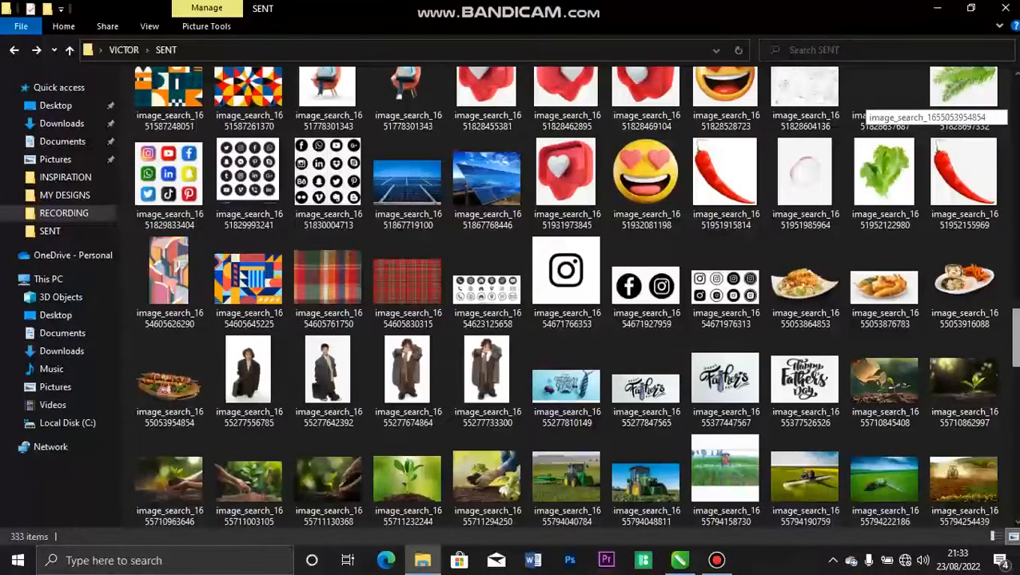
drag(498, 291, 661, 307)
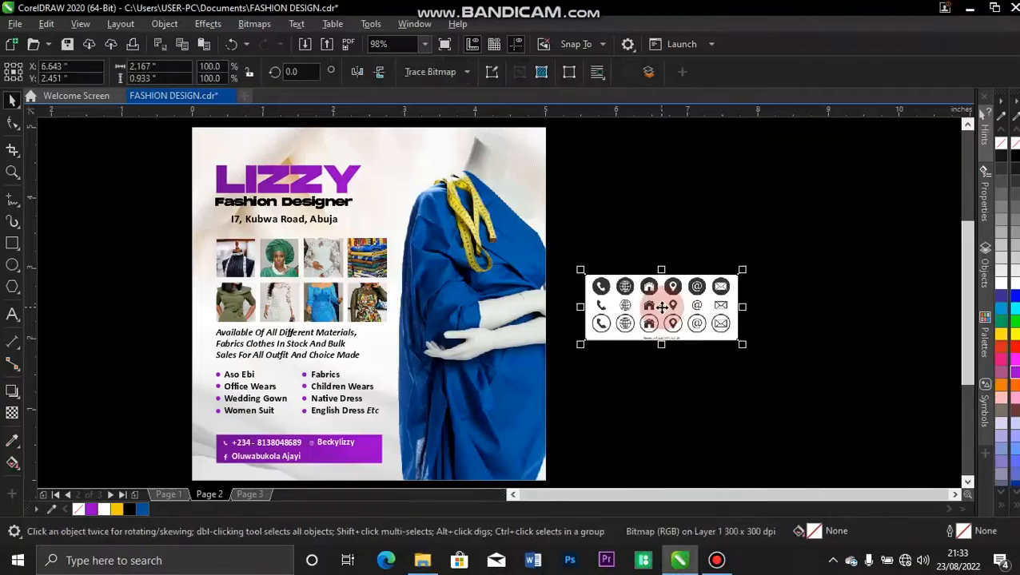
Trace the contact-icons bitmap with Outline Trace > Line Art and accept the result.
click(466, 72)
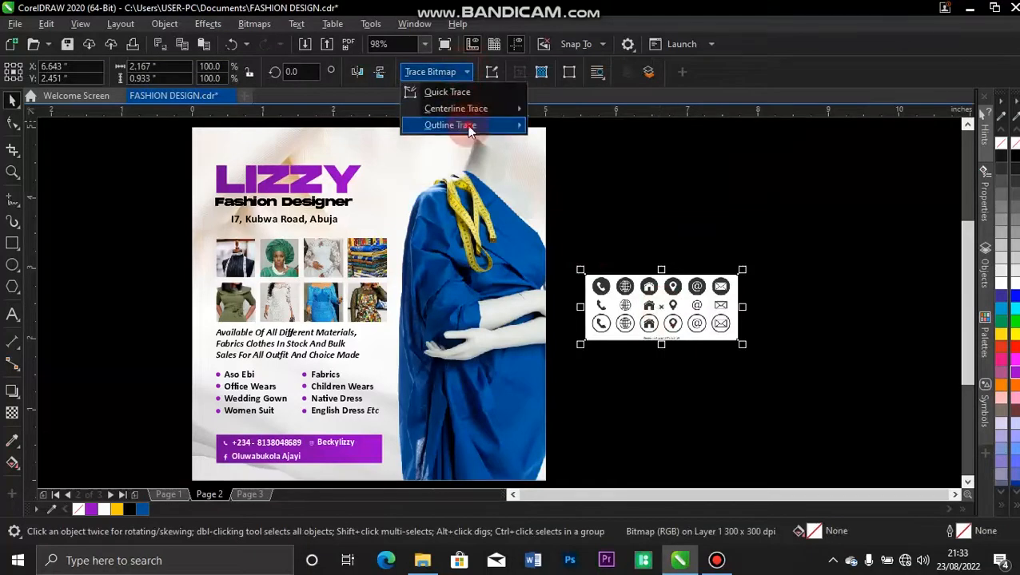
mouse_move(472, 128)
click(579, 128)
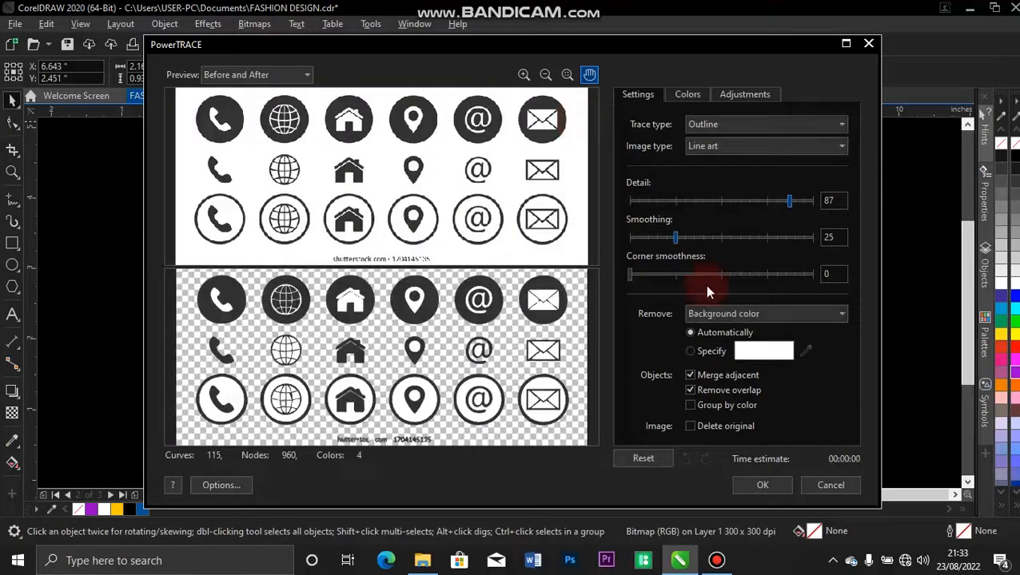
click(760, 493)
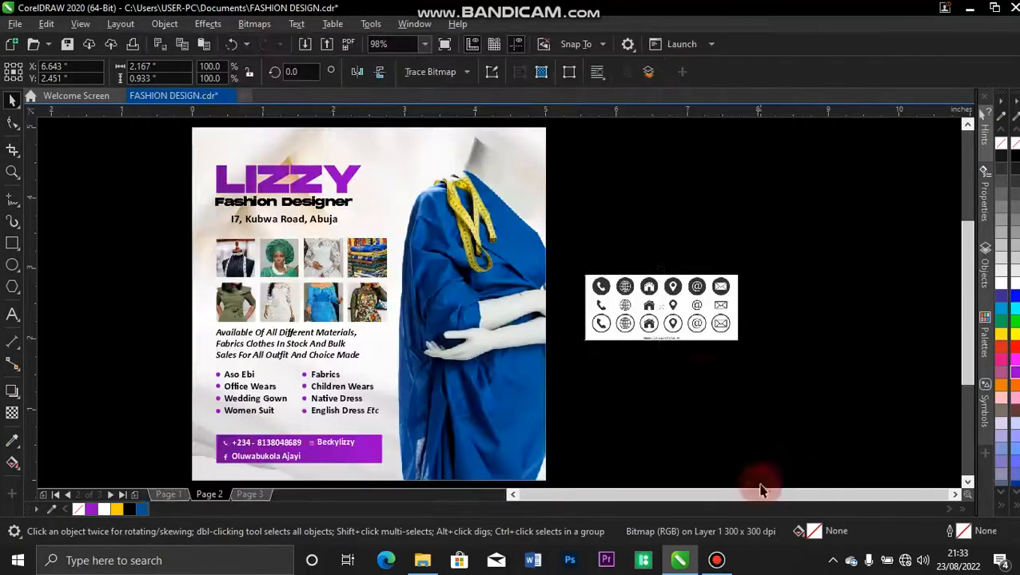
Move the traced icons off the bitmap, delete the bitmap, ungroup the icons and delete the lower rows.
drag(662, 305, 745, 220)
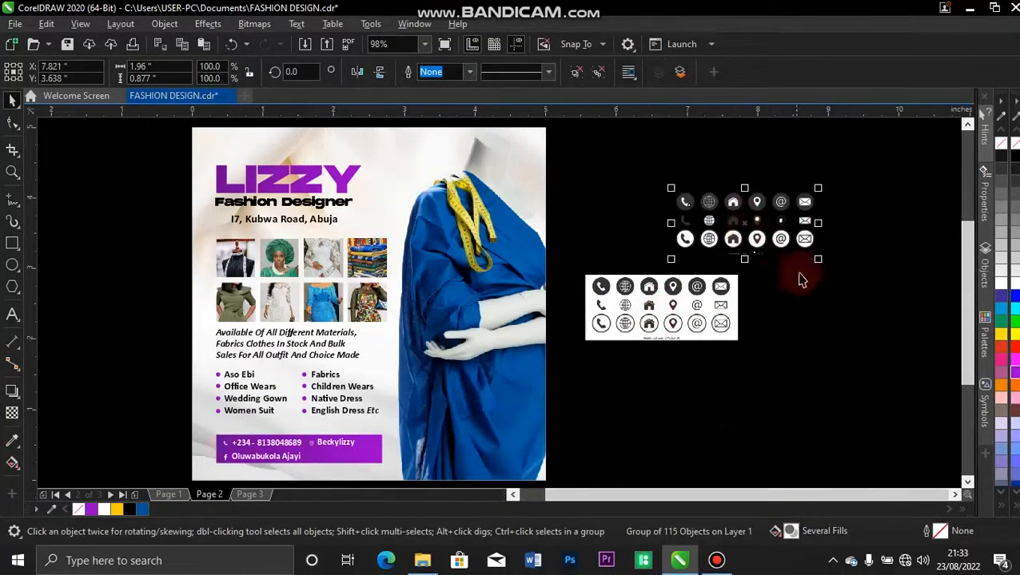
click(716, 304)
key(Delete)
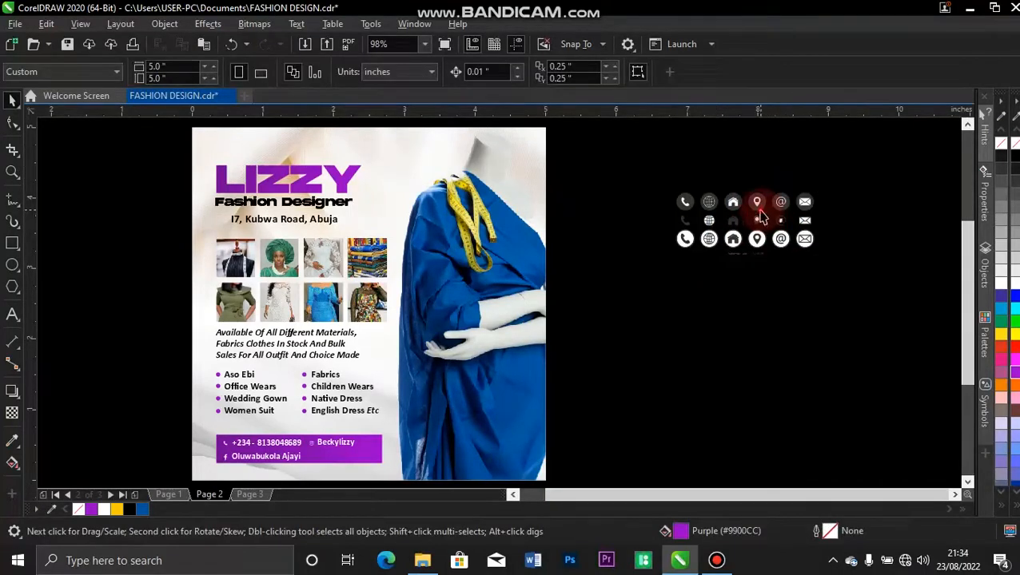
click(759, 211)
key(ctrl+u)
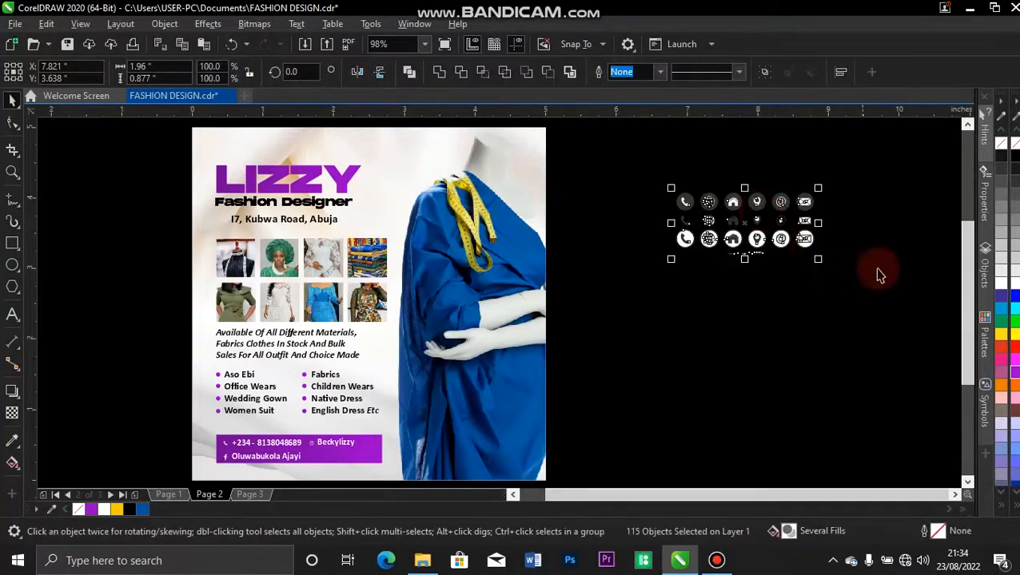
click(863, 278)
drag(799, 269, 719, 231)
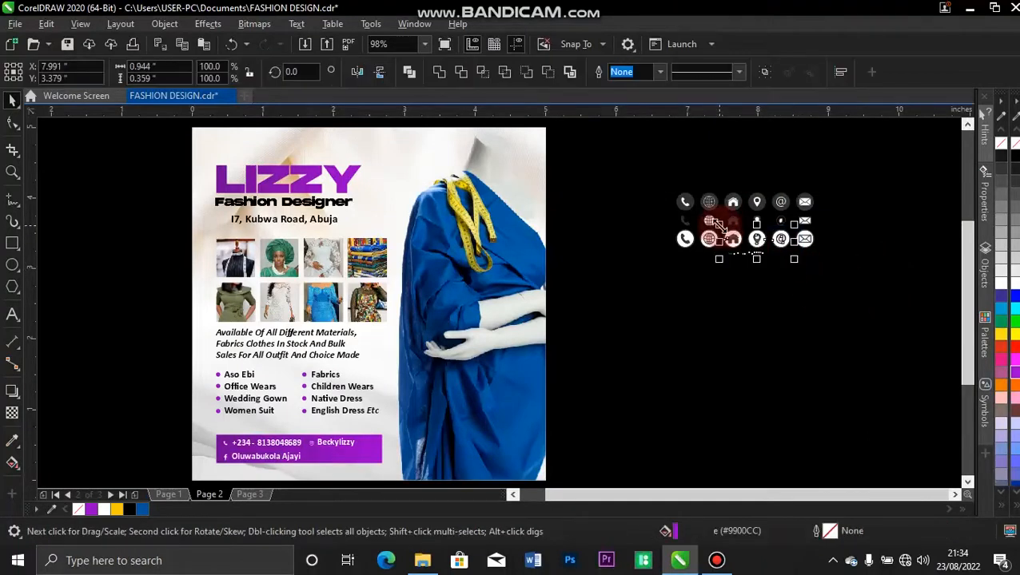
key(Delete)
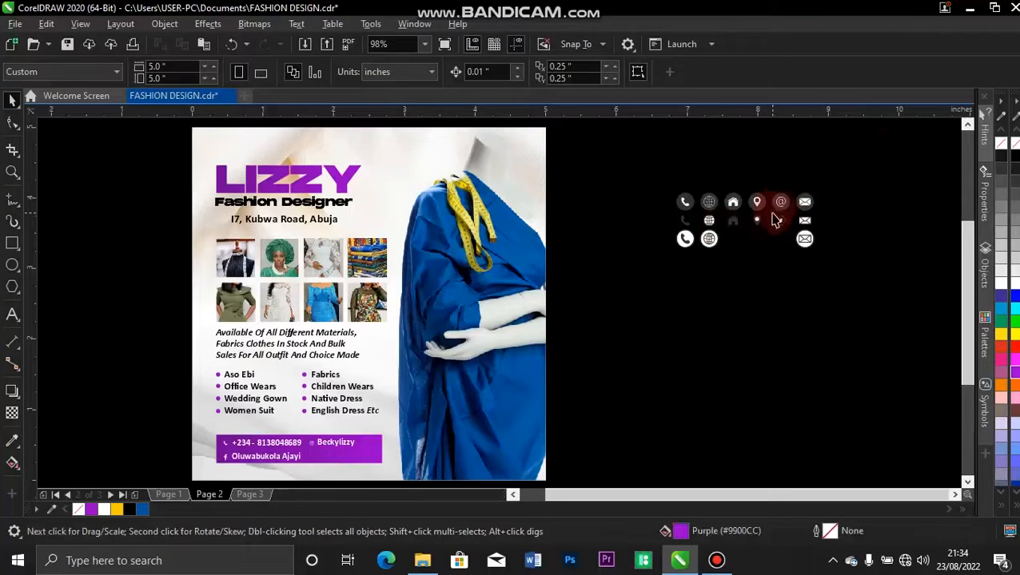
Place the location-pin icon beside the Kubwa Road address and delete the leftover icons.
drag(758, 230, 224, 223)
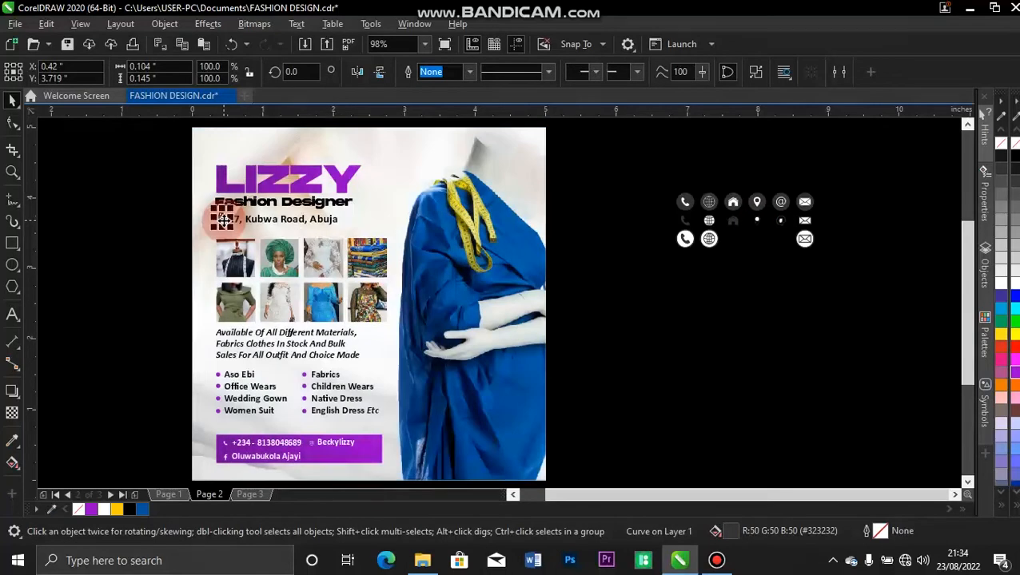
click(145, 270)
drag(681, 167, 850, 263)
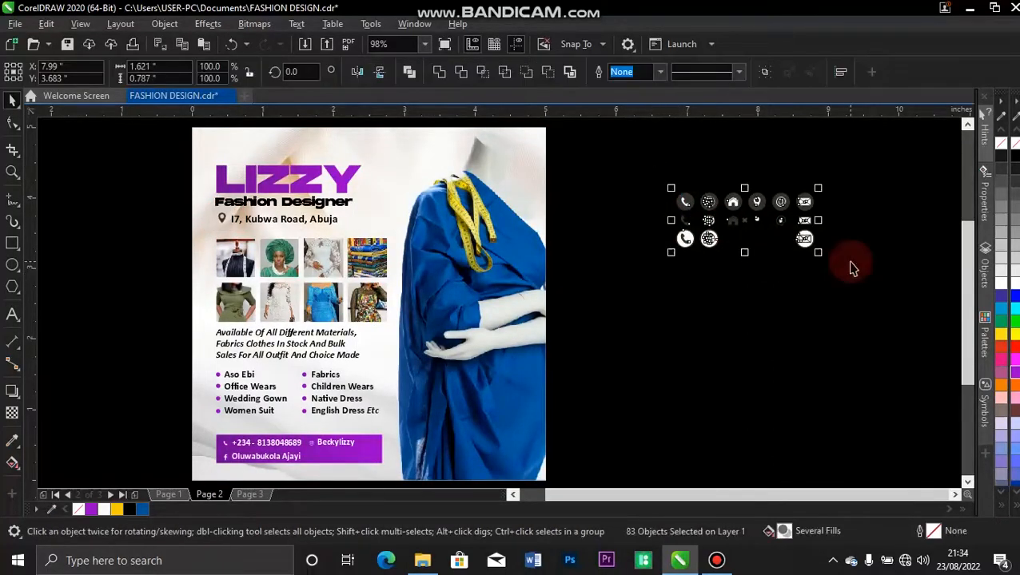
key(Delete)
key(F4)
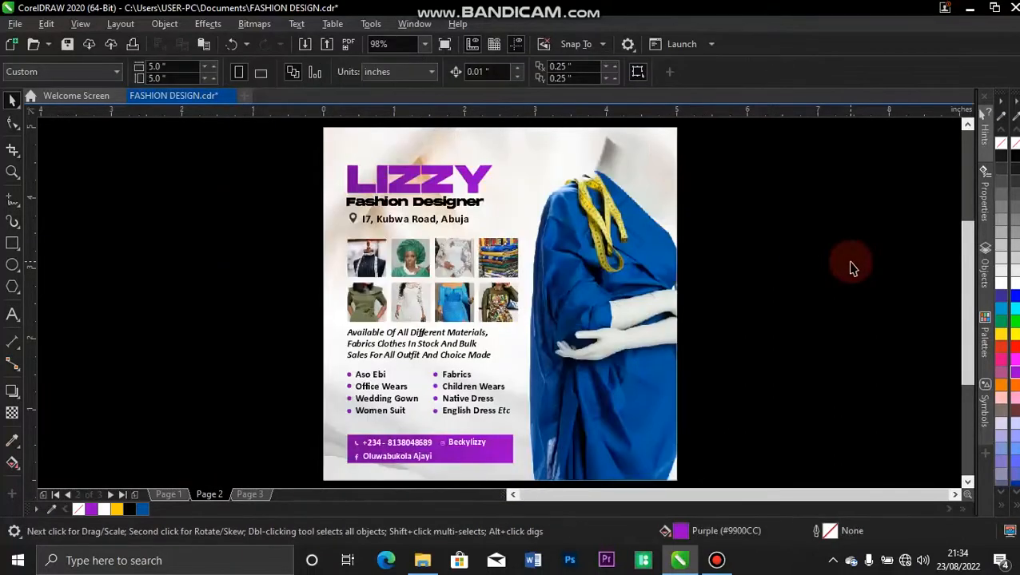
Zoom into the heading and copy LIZZY's purple fill onto the location pin.
key(z)
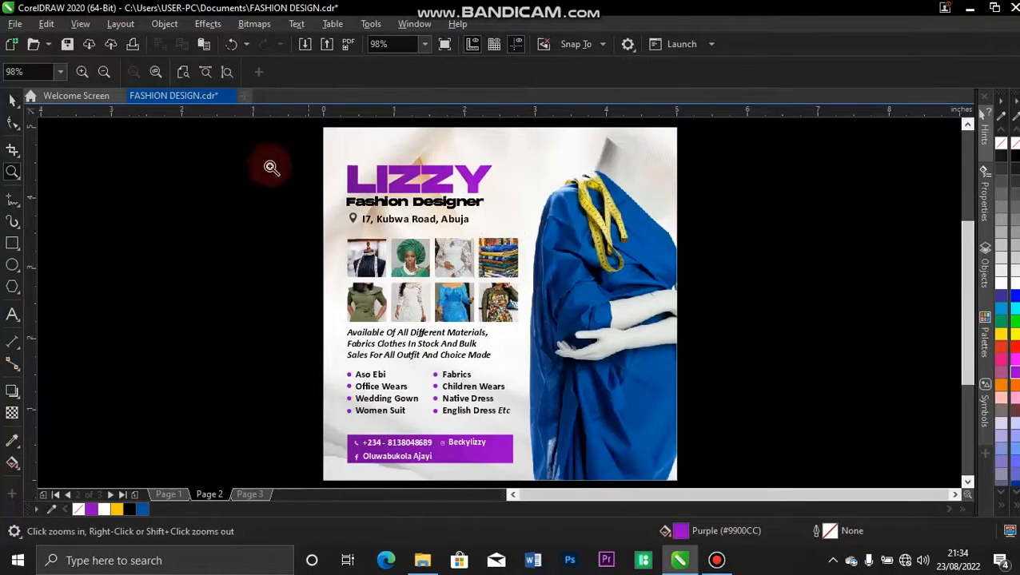
drag(296, 135, 656, 318)
key(space)
click(228, 297)
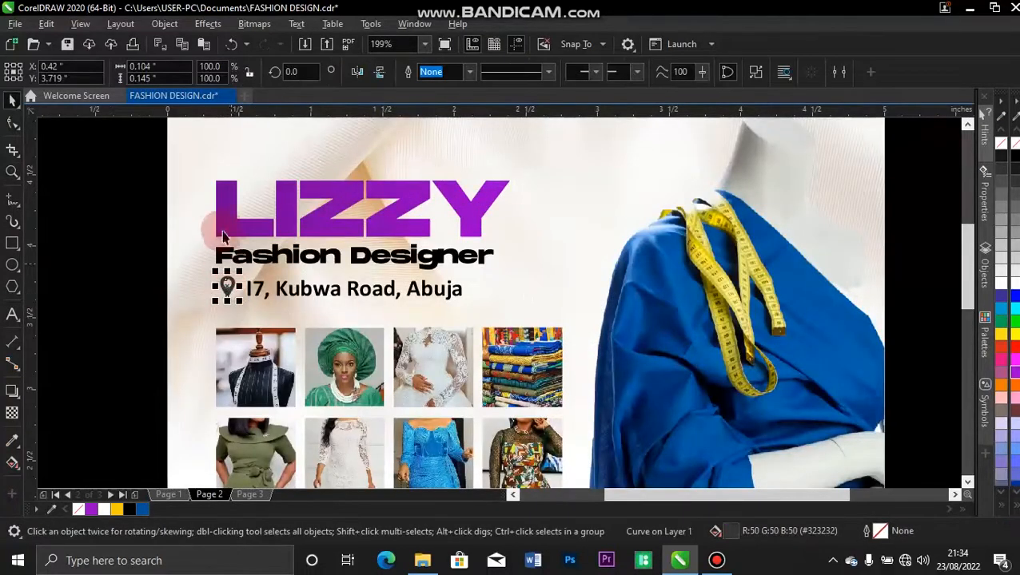
click(220, 226)
drag(220, 226, 230, 297)
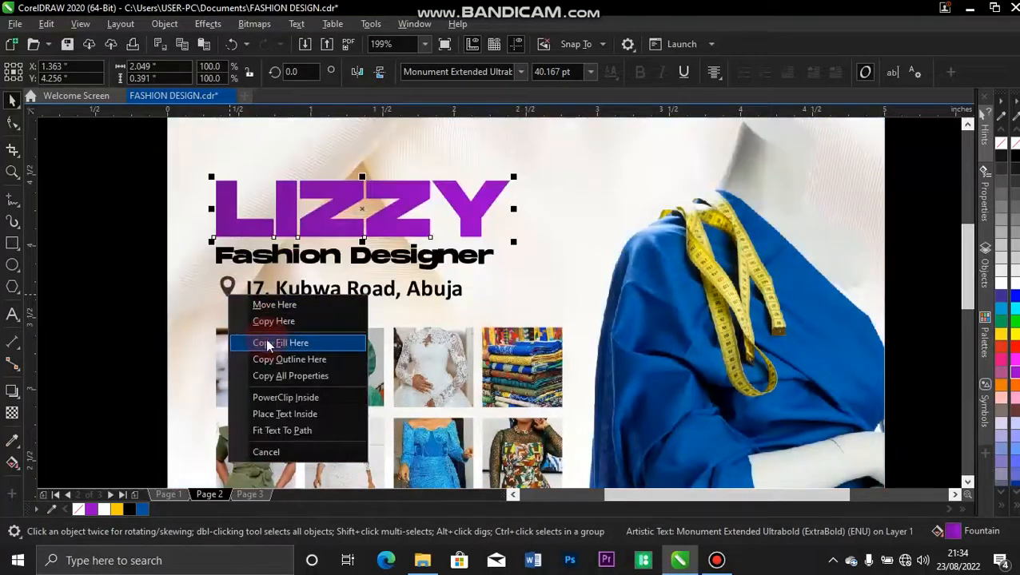
click(267, 342)
click(139, 238)
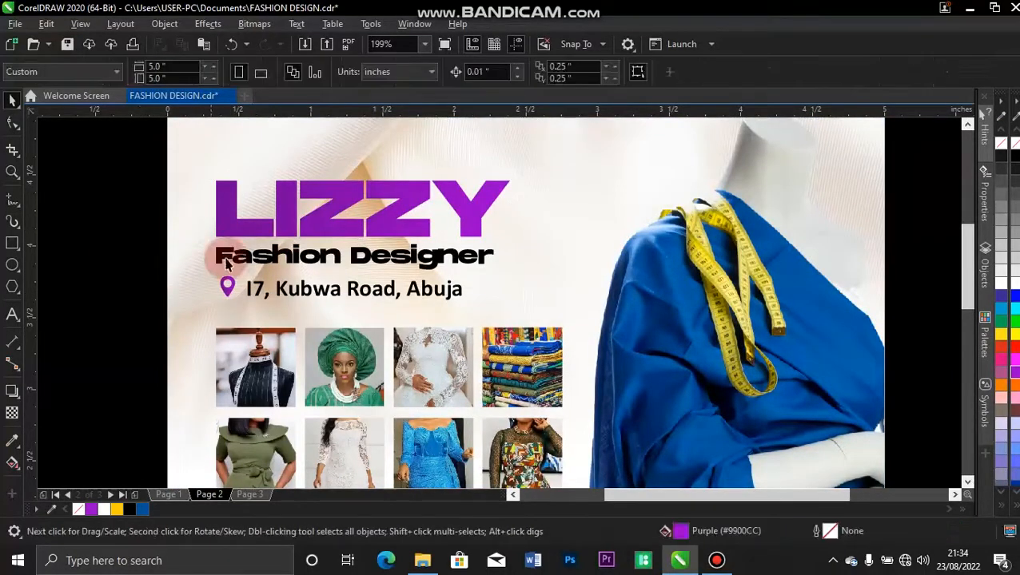
Centre the Kubwa Road address under LIZZY and nudge the pin one step right.
click(227, 289)
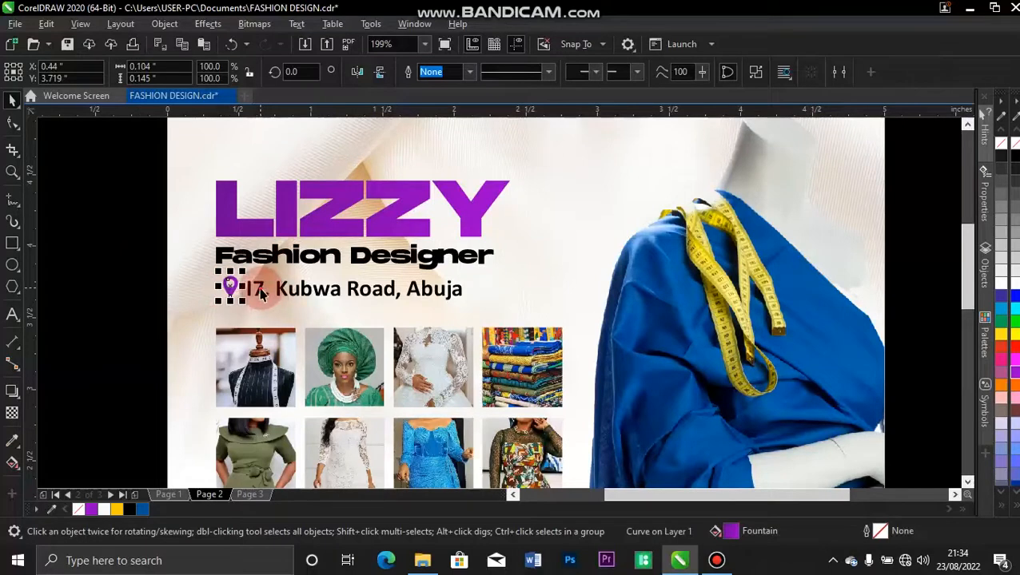
shift+click(260, 293)
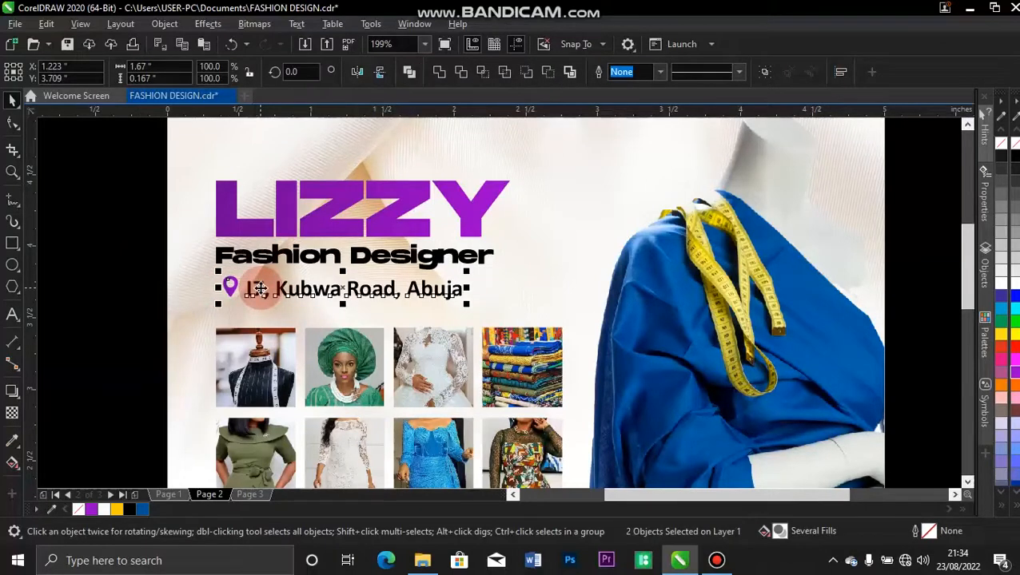
click(146, 276)
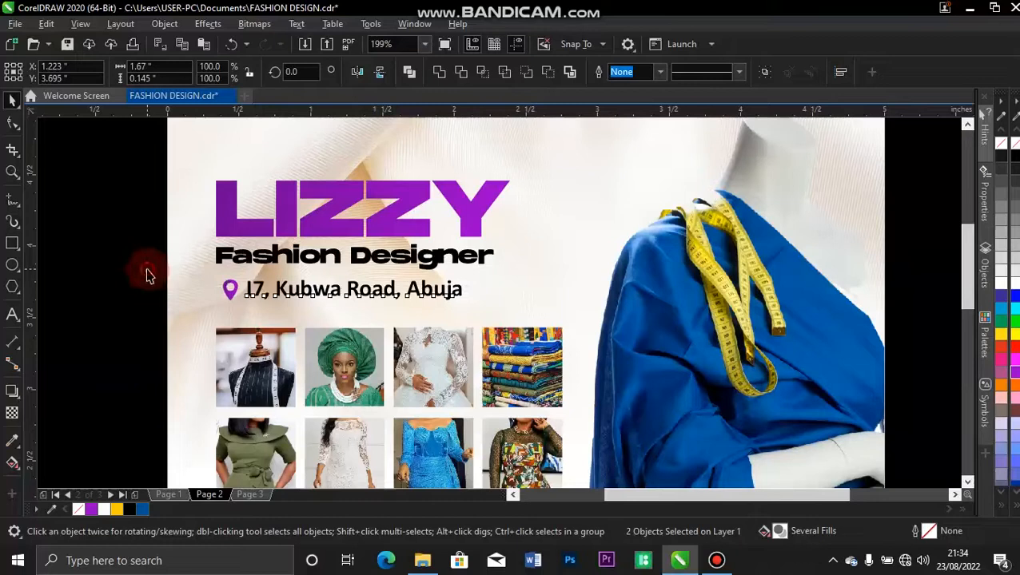
click(229, 296)
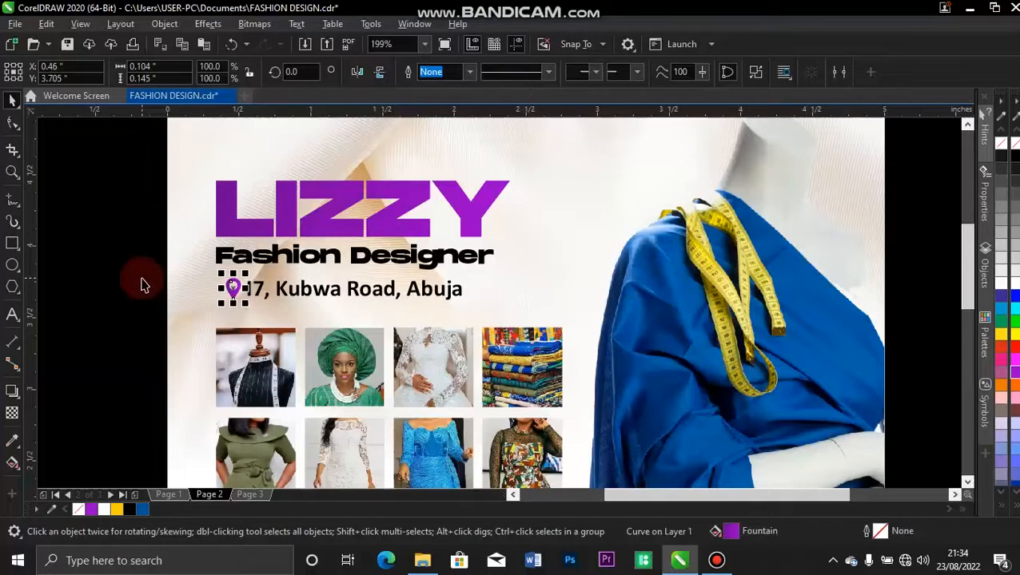
click(130, 238)
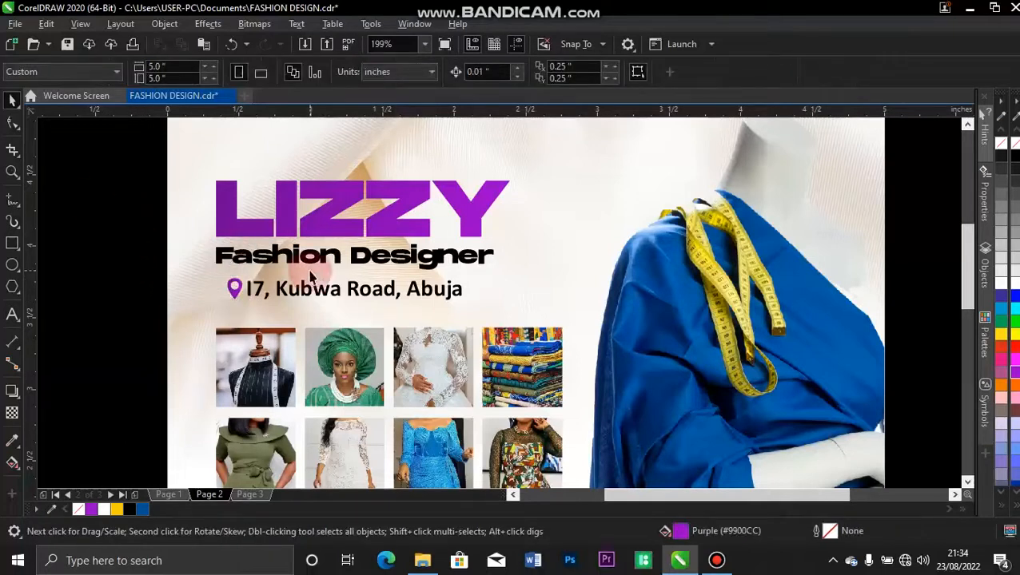
click(302, 298)
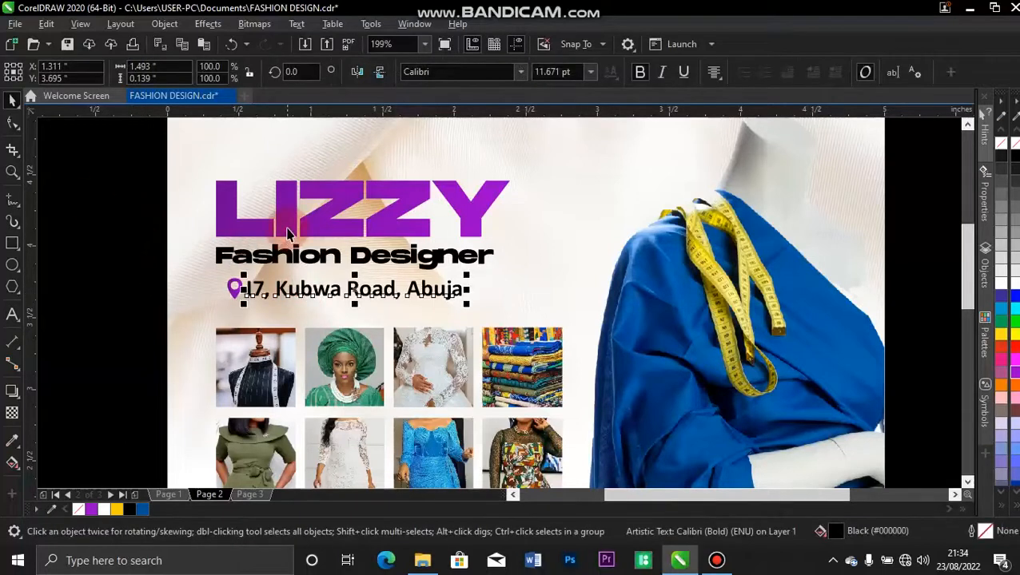
shift+click(288, 230)
key(c)
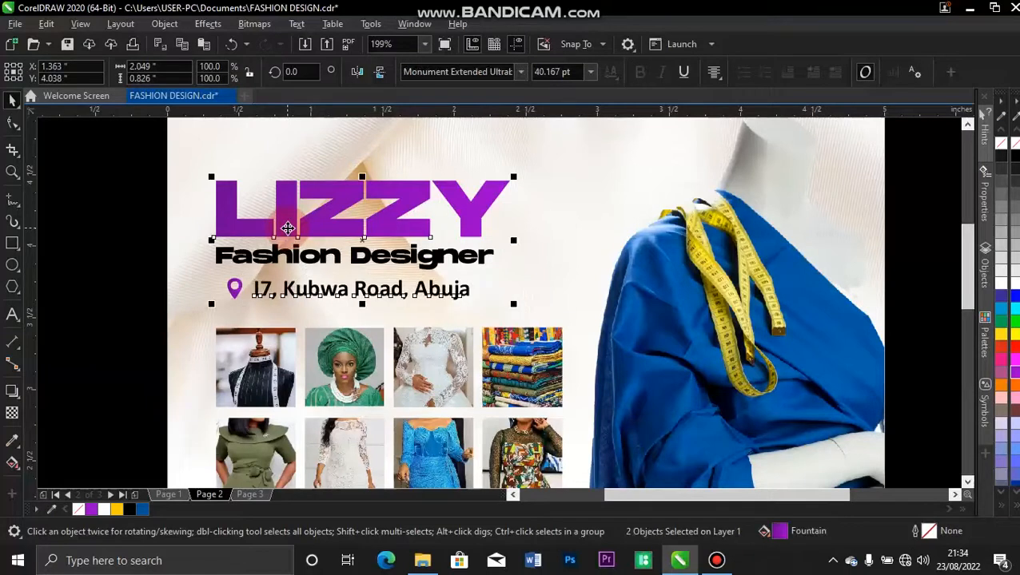
click(233, 289)
click(235, 293)
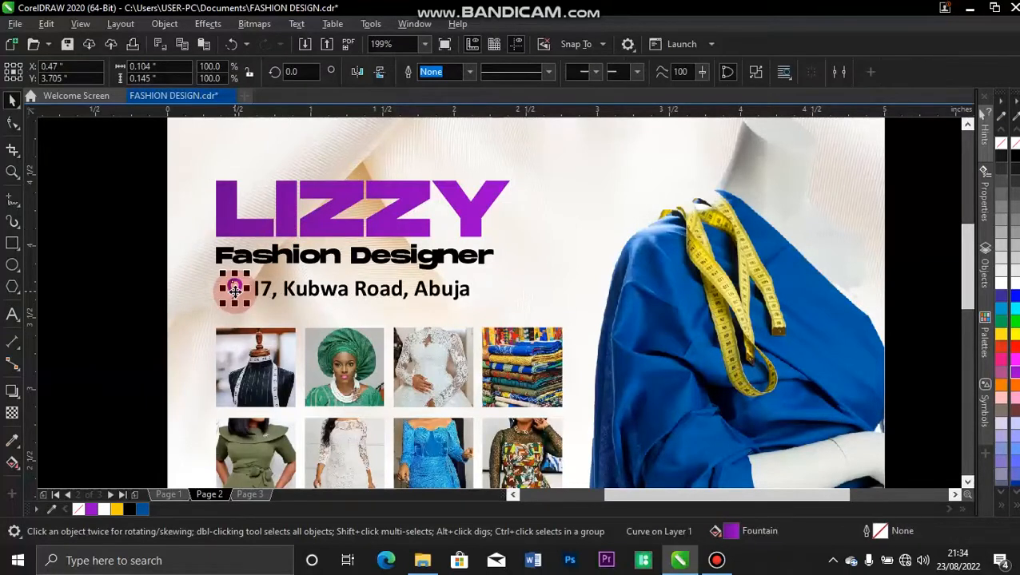
key(Right)
key(Right)
key(Right)
key(Right)
Draw an ellipse across the top of LIZZY and fill it white.
click(136, 225)
click(13, 266)
drag(203, 160, 297, 185)
drag(364, 200, 523, 216)
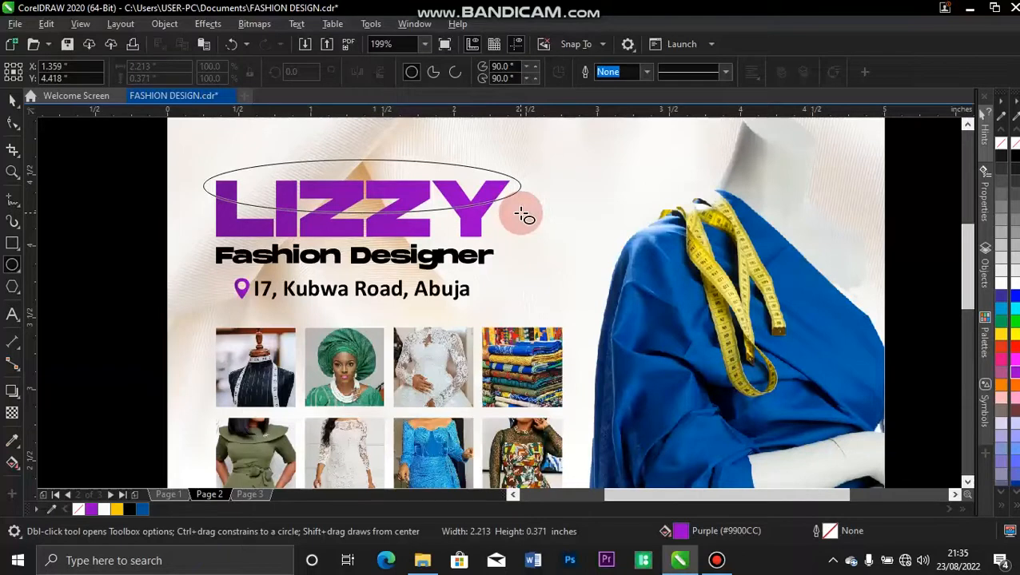
drag(521, 214, 525, 217)
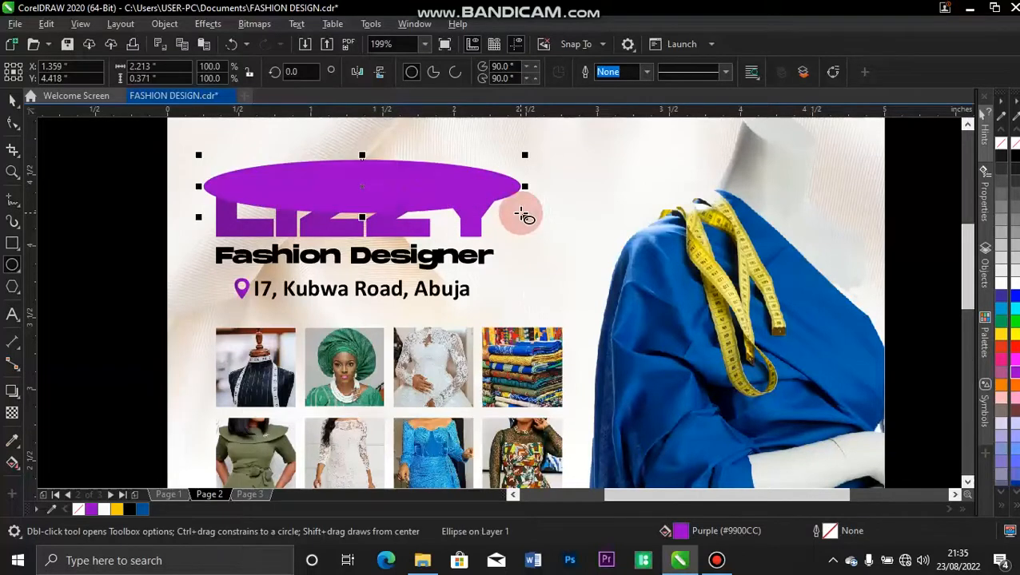
key(space)
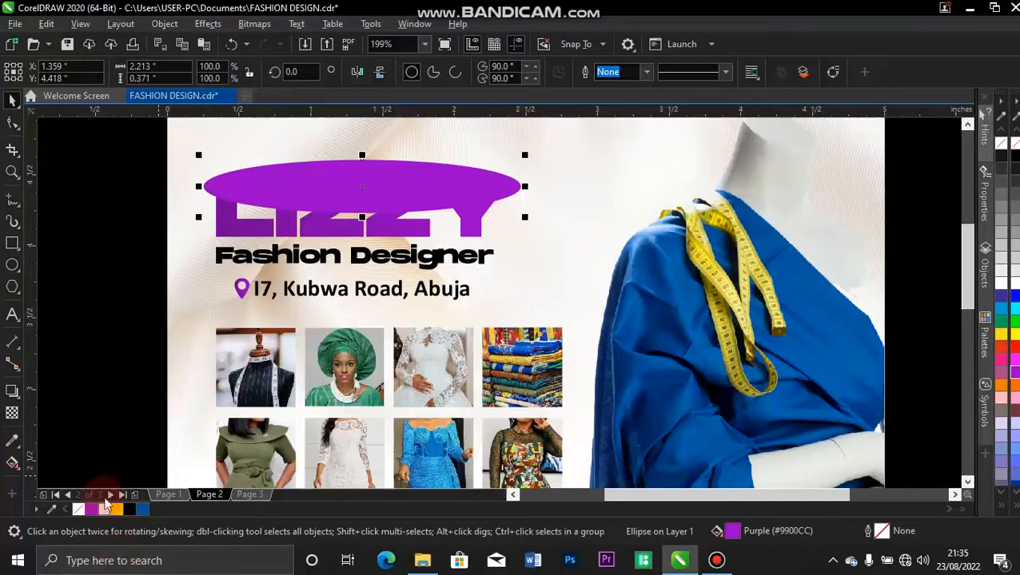
click(102, 511)
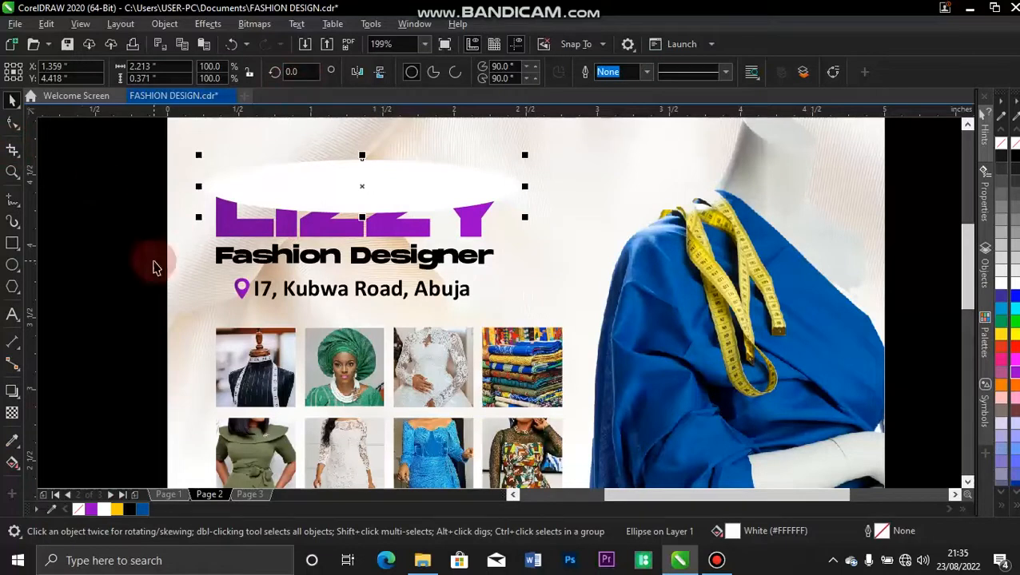
Make the white ellipse 80% transparent and reposition it over the top of LIZZY.
click(12, 414)
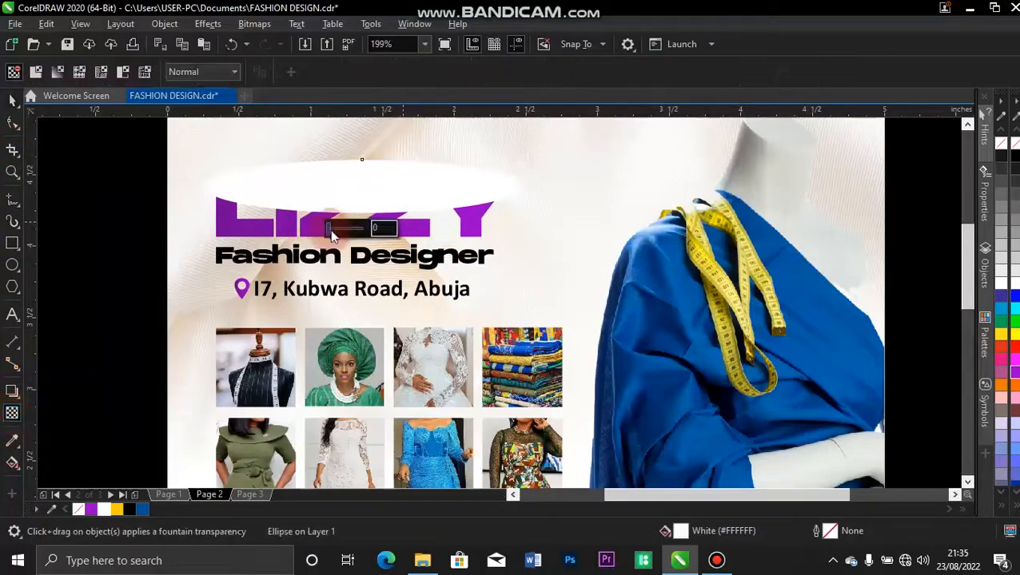
mouse_move(347, 235)
mouse_down()
mouse_move(351, 227)
mouse_move(356, 235)
mouse_up()
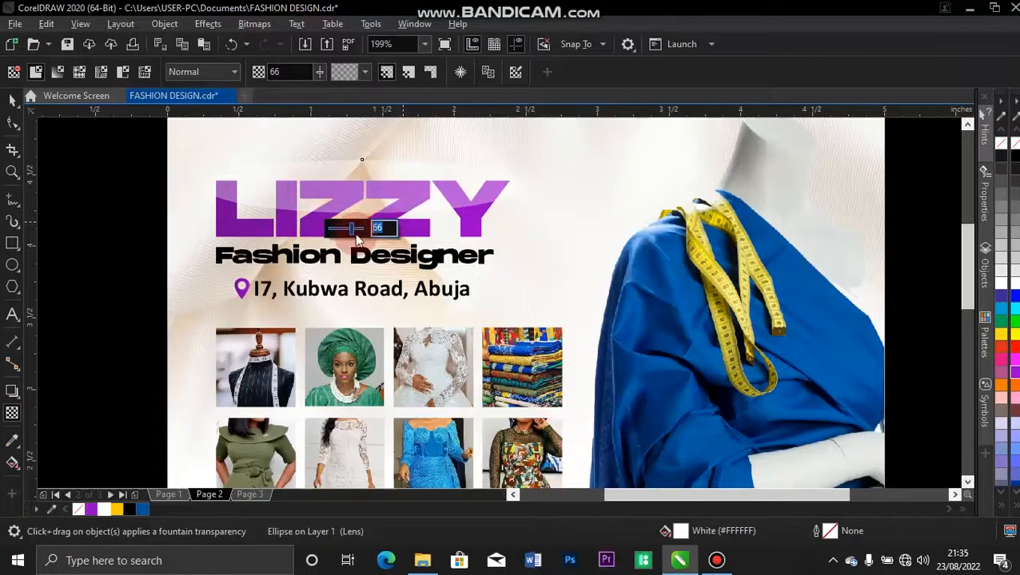
key(Return)
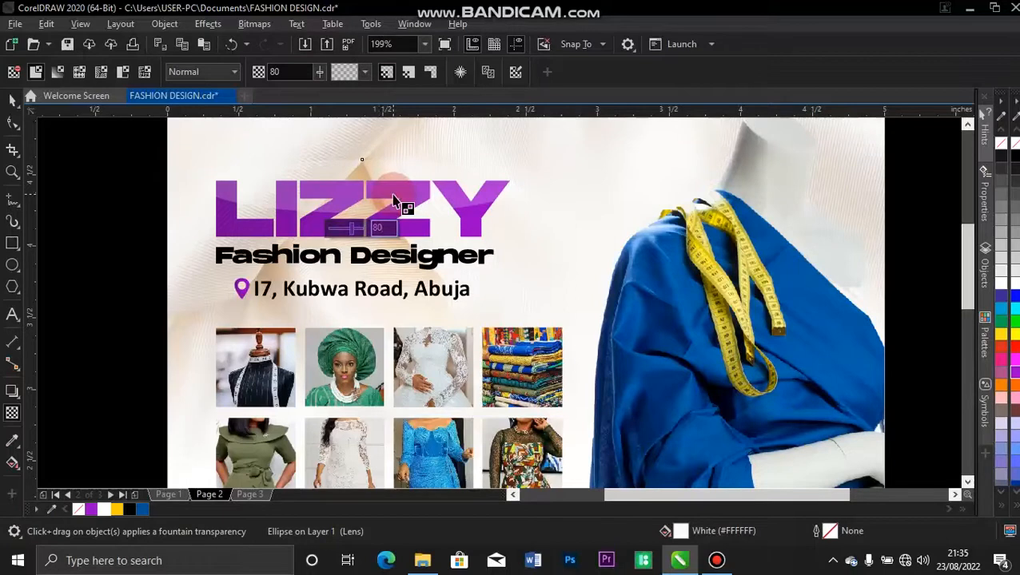
click(13, 100)
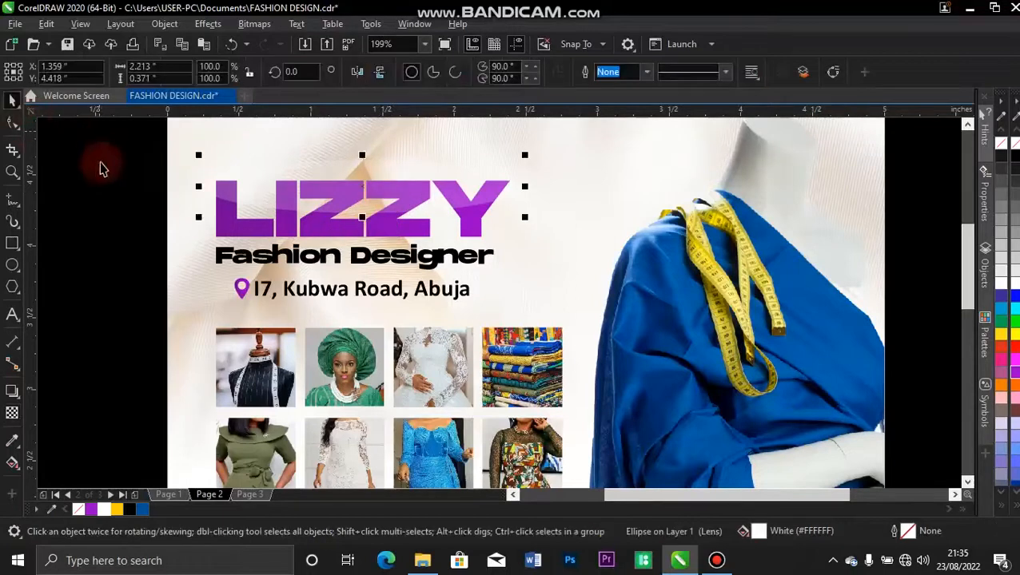
click(355, 186)
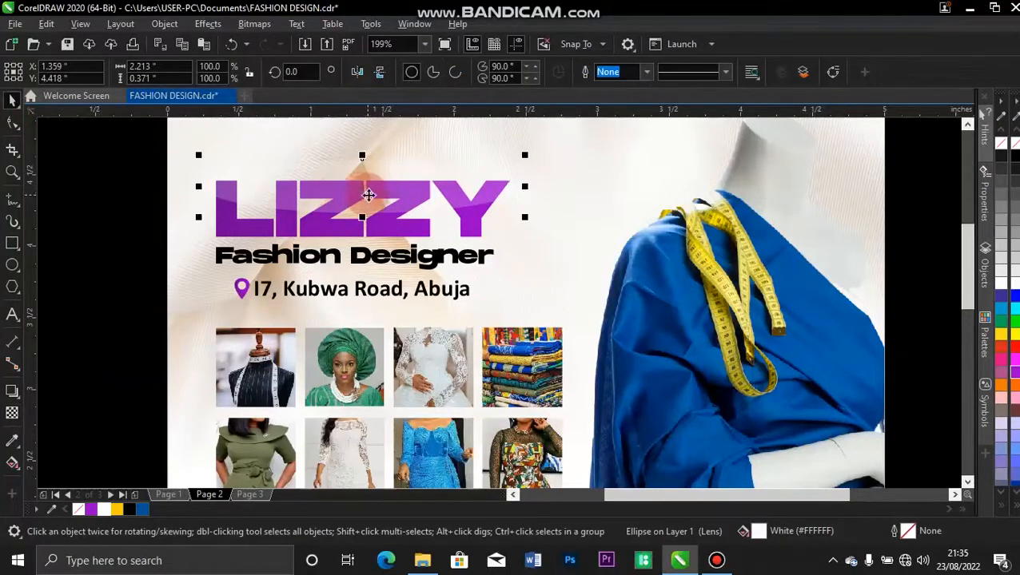
drag(365, 188, 361, 186)
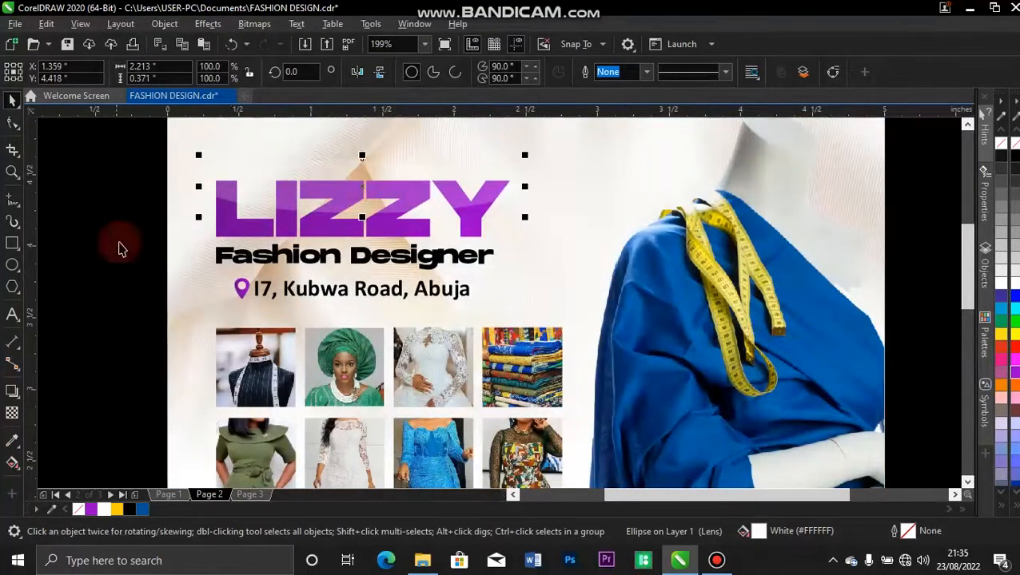
key(shift+F4)
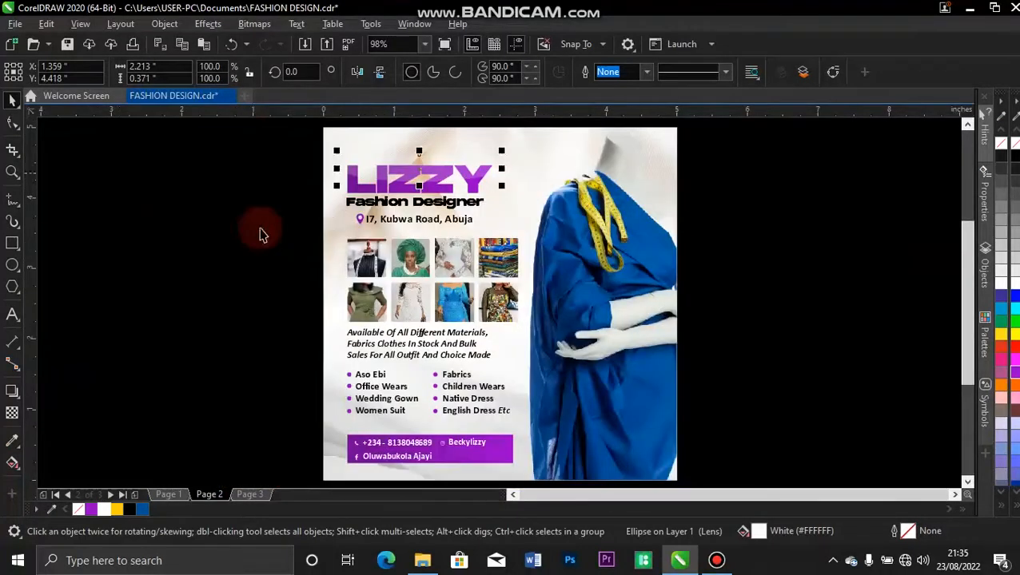
click(259, 232)
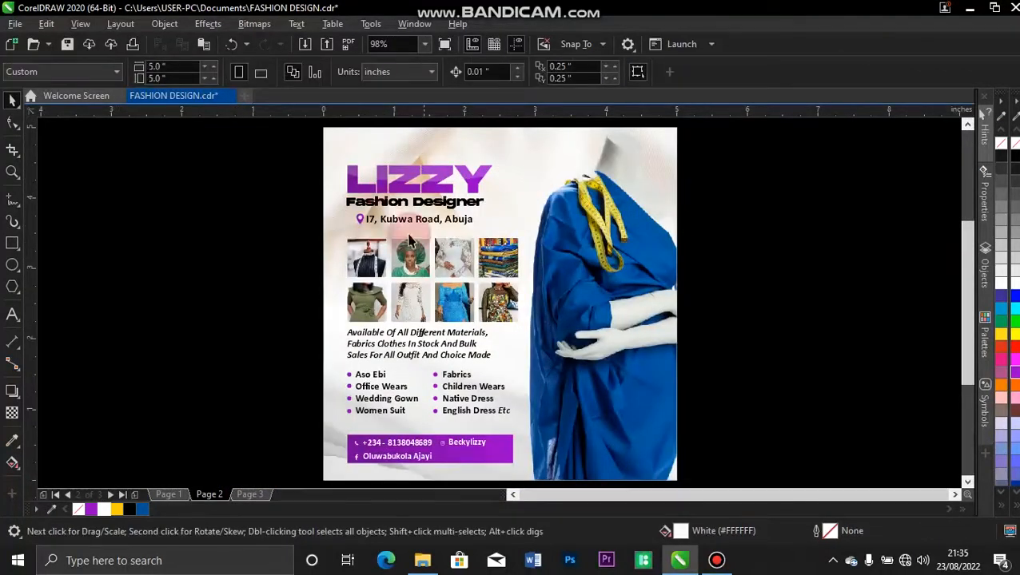
Back on Page 2, select the Fashion Designer subtitle to change its font.
click(167, 495)
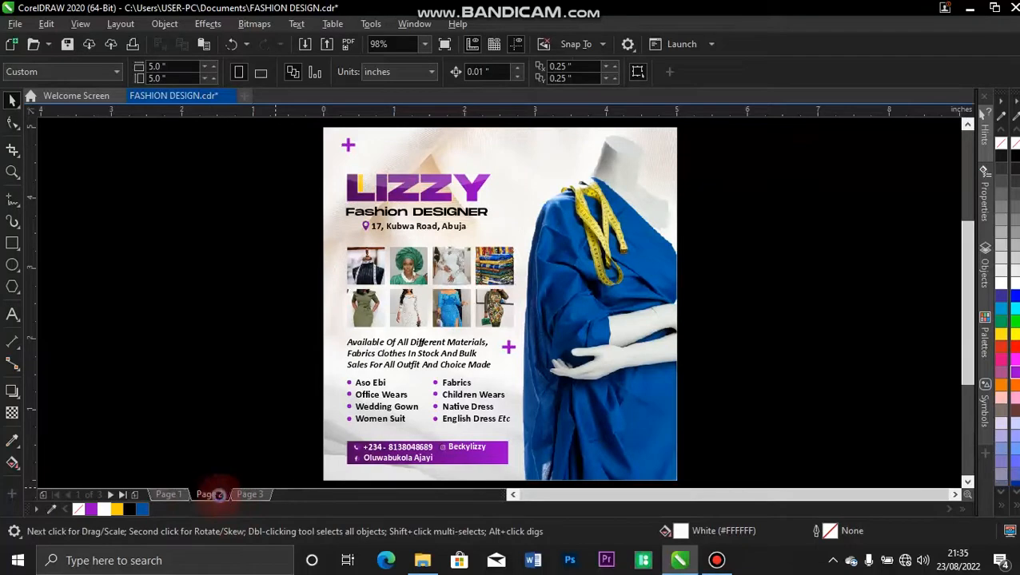
click(219, 494)
click(401, 210)
click(512, 67)
Change the Fashion Designer subtitle font to regular Monument Extended.
click(520, 72)
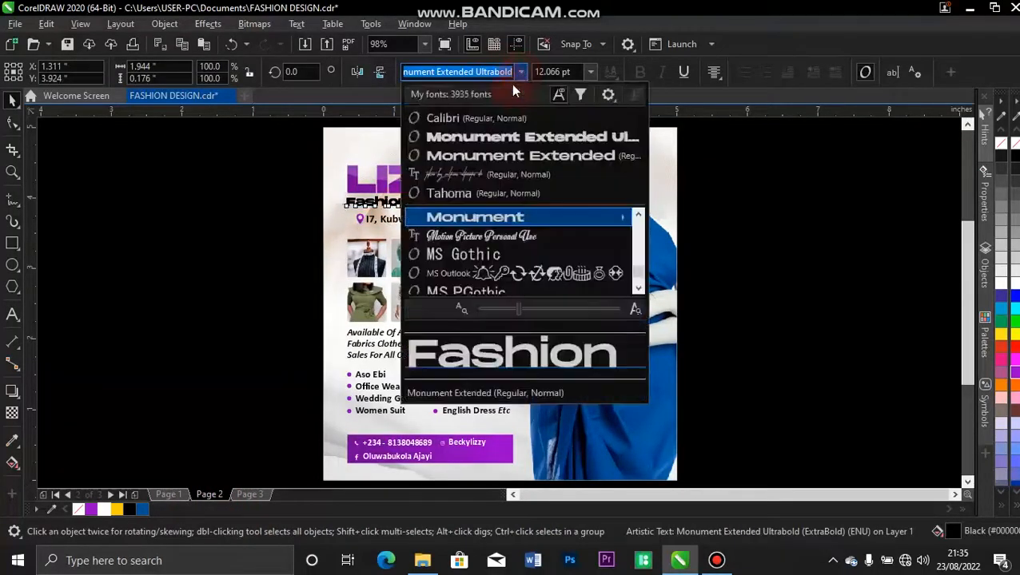
click(505, 156)
click(226, 196)
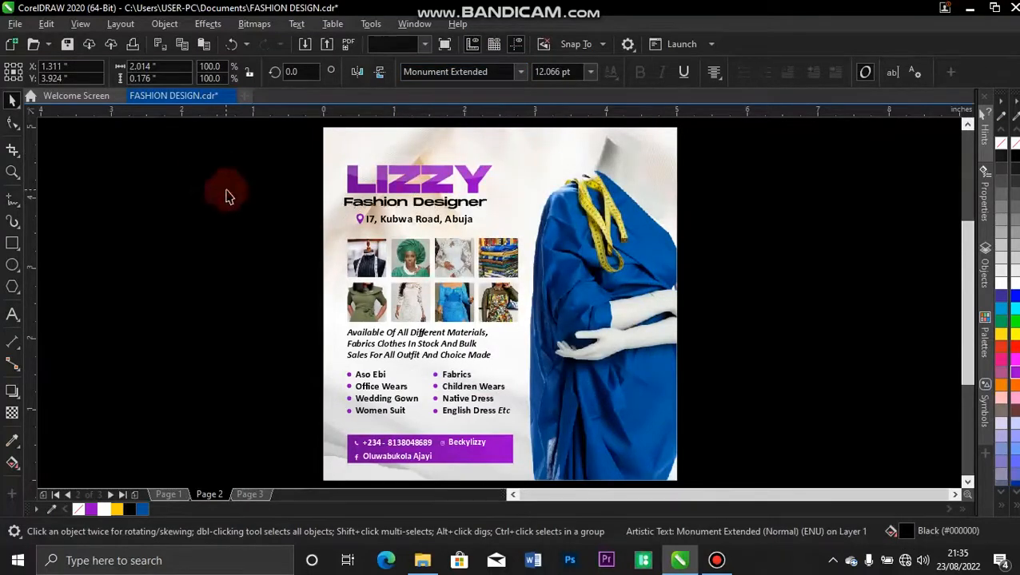
Left-align the Fashion Designer subtitle with the LIZZY heading.
click(361, 199)
key(z)
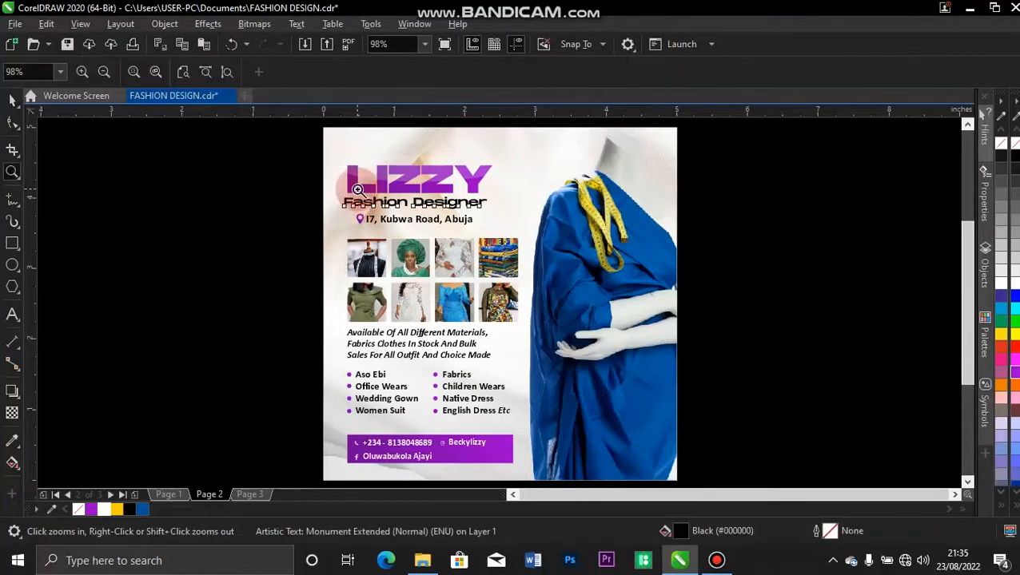
key(space)
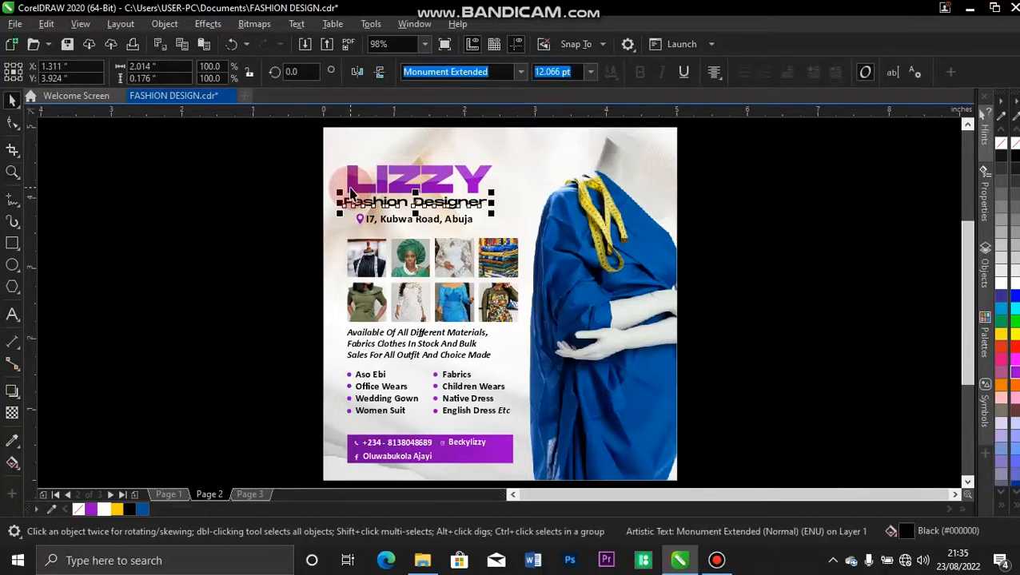
shift+click(350, 190)
key(l)
click(258, 267)
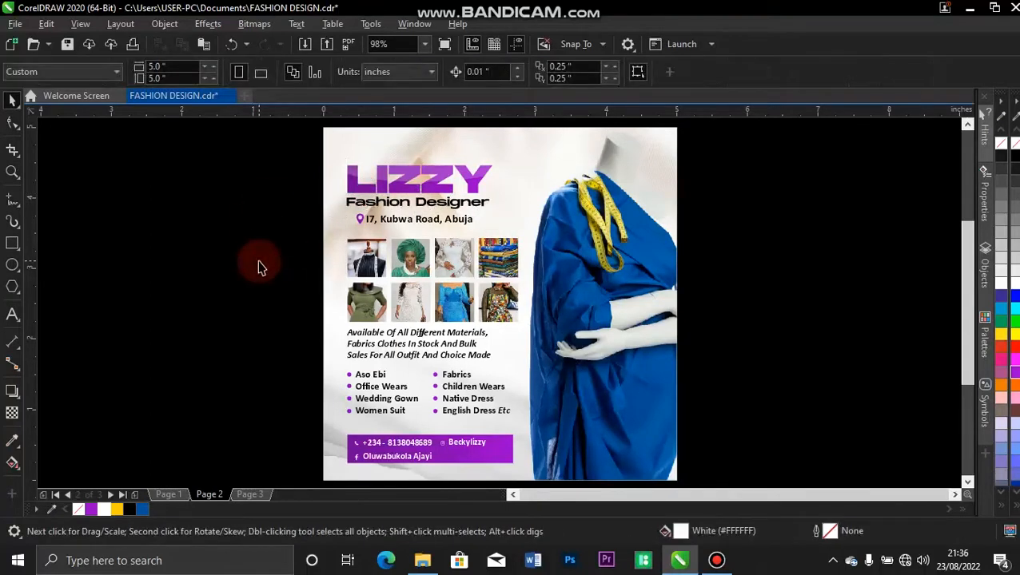
Check the Page 1 flyer for reference, return to Page 2, and pick the Freehand tool.
click(181, 496)
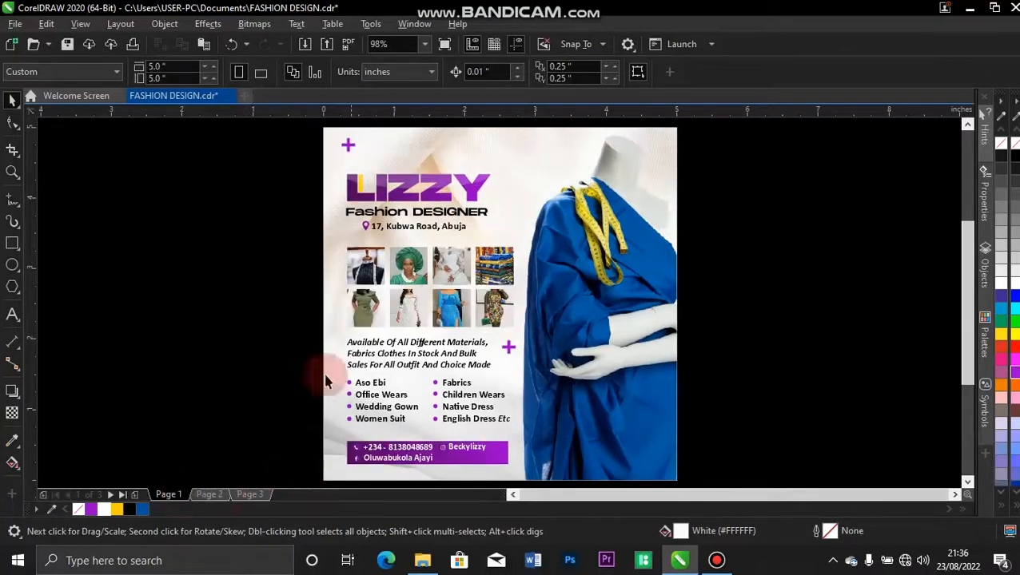
click(215, 494)
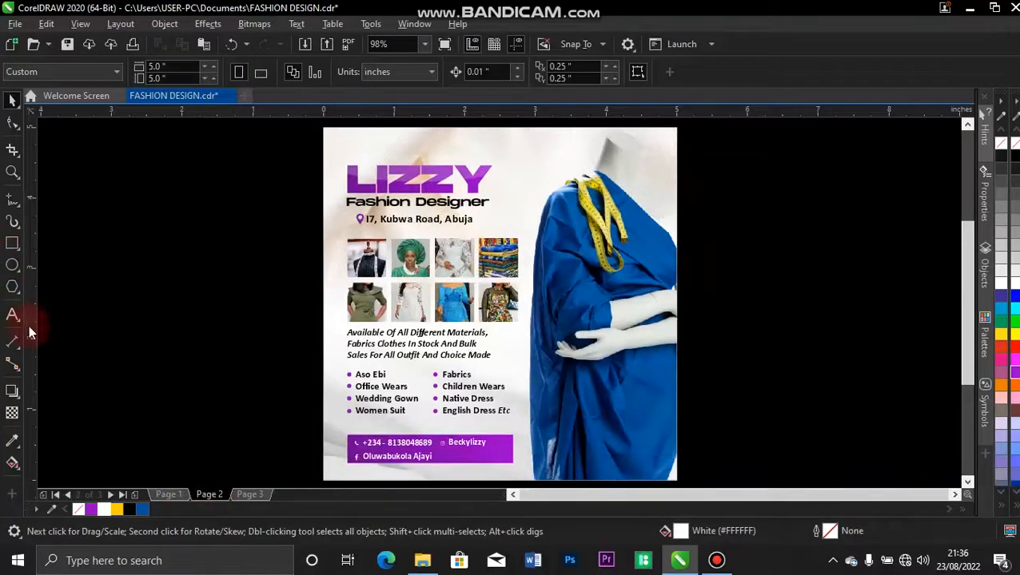
click(13, 199)
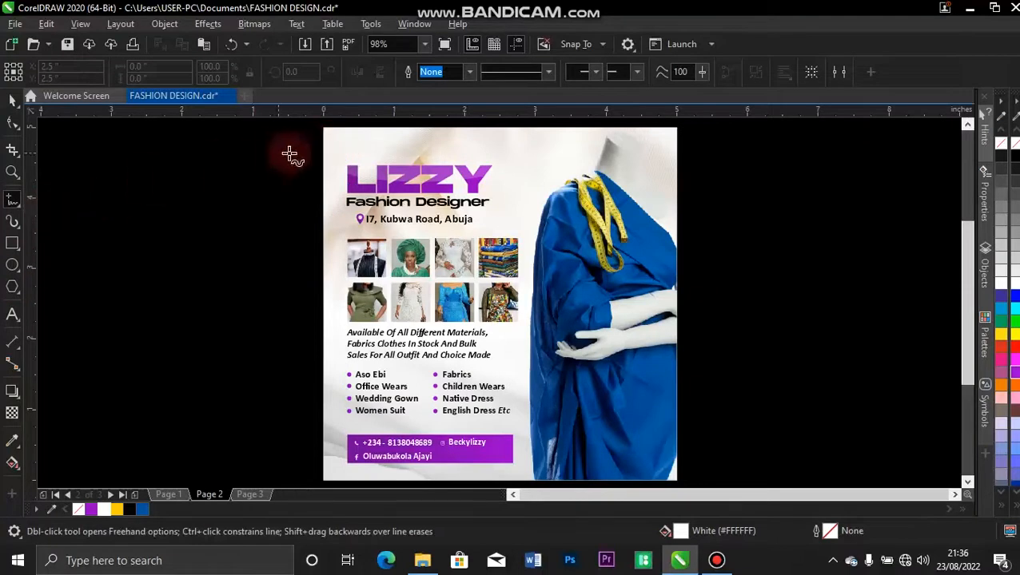
Draw a short vertical line above LIZZY with a purple outline.
click(346, 140)
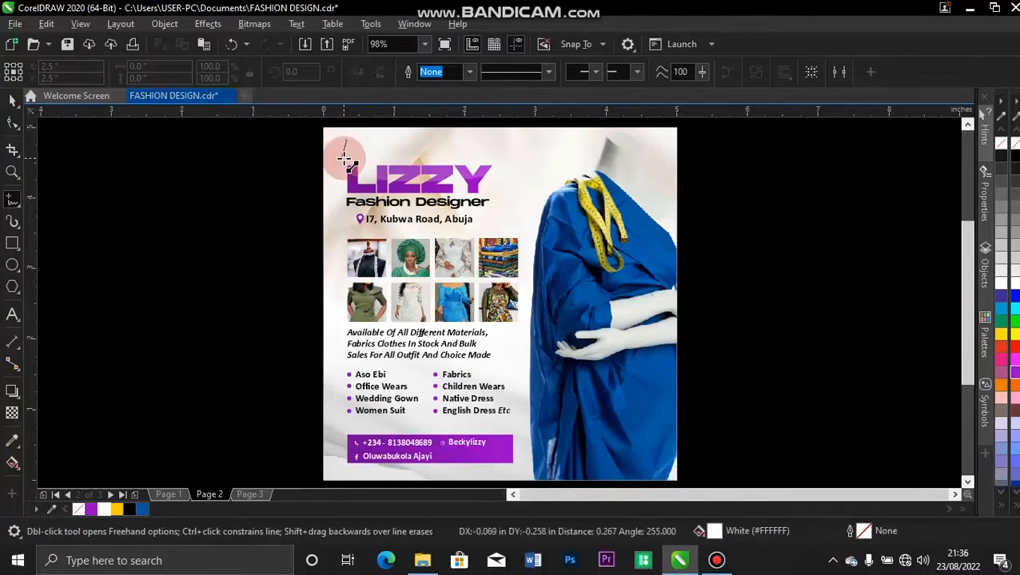
click(347, 157)
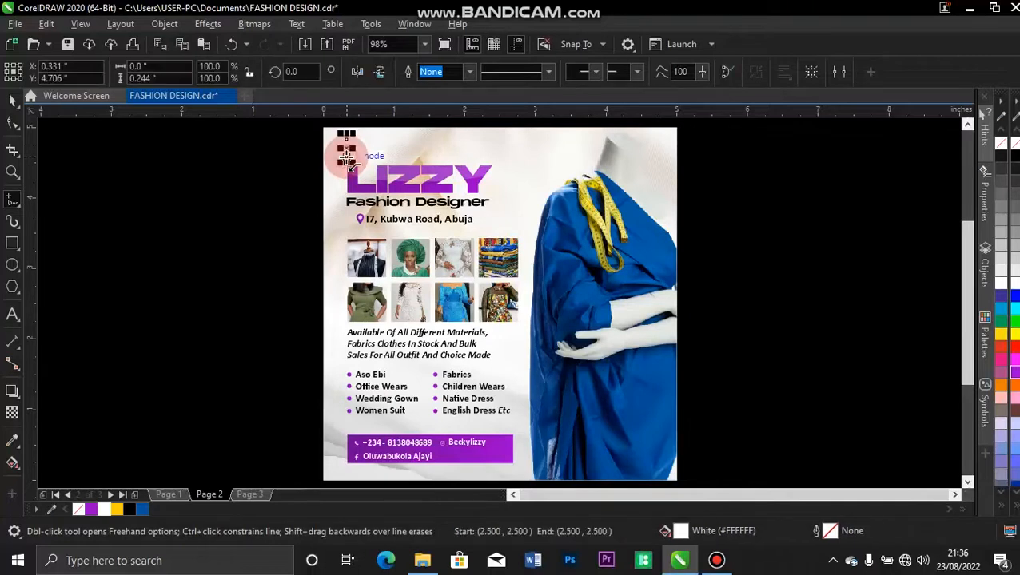
key(space)
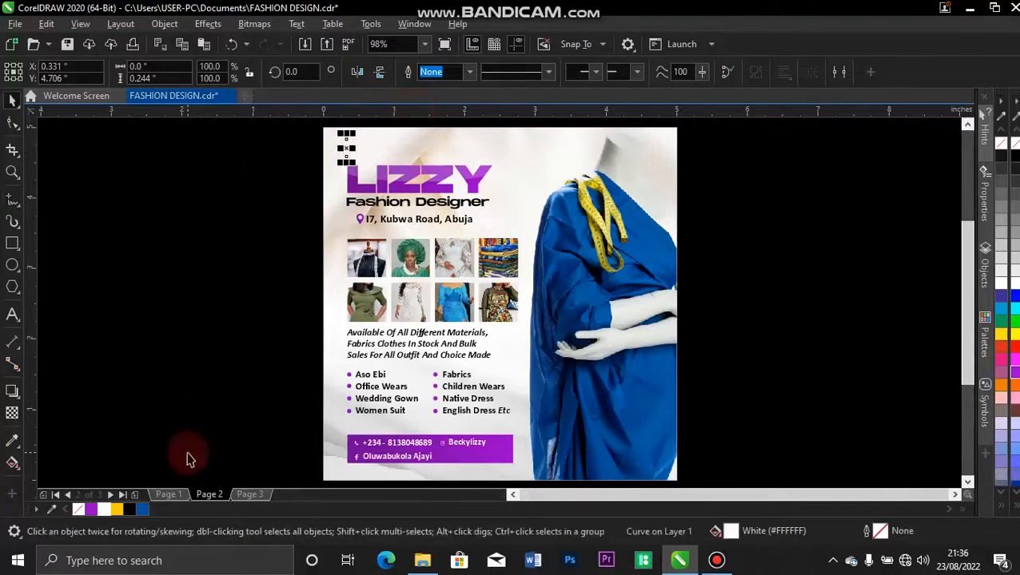
right_click(129, 510)
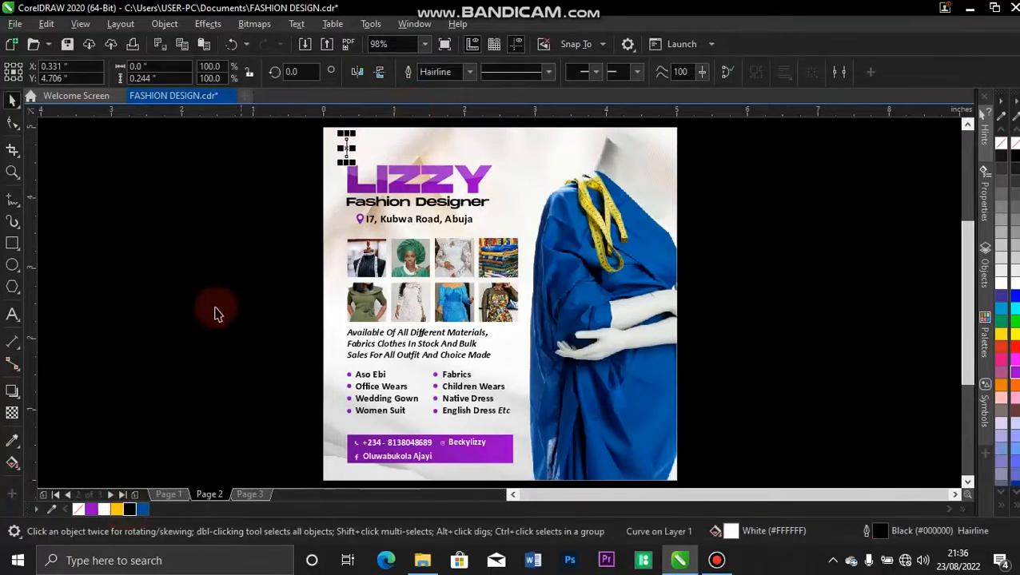
right_click(94, 512)
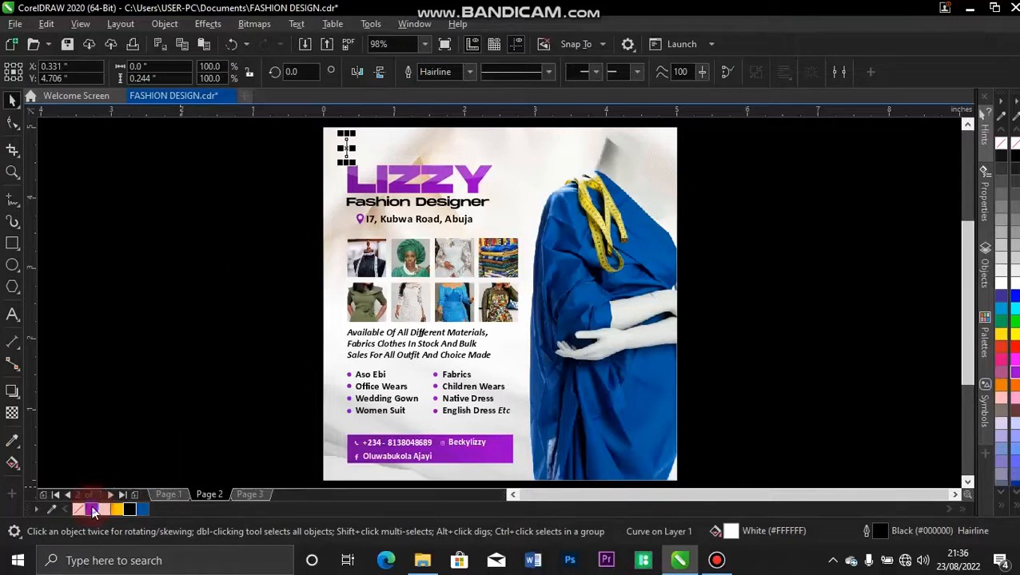
Set the purple stroke's outline width to 2.0 pt.
click(468, 73)
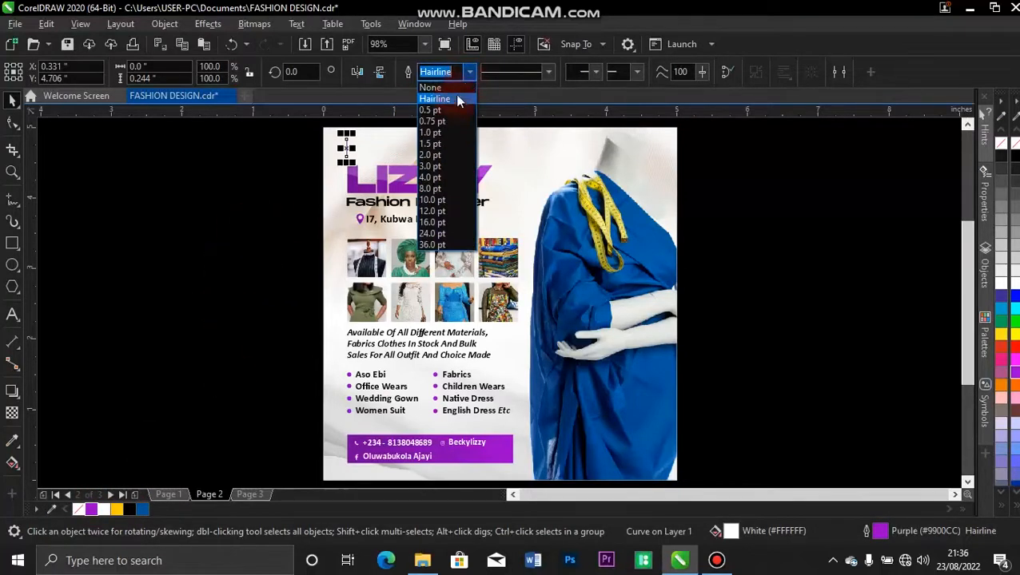
click(450, 145)
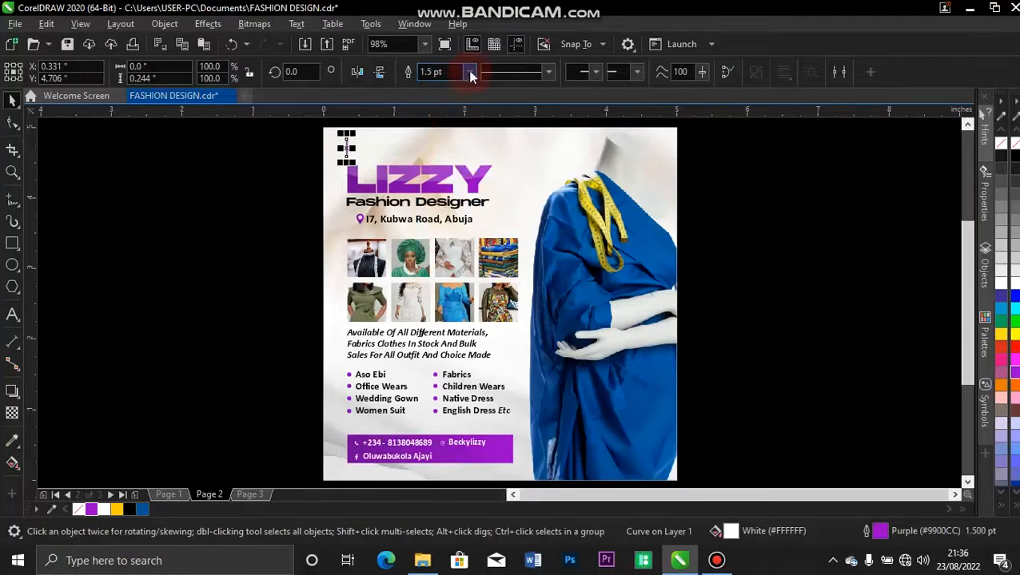
click(470, 73)
click(454, 155)
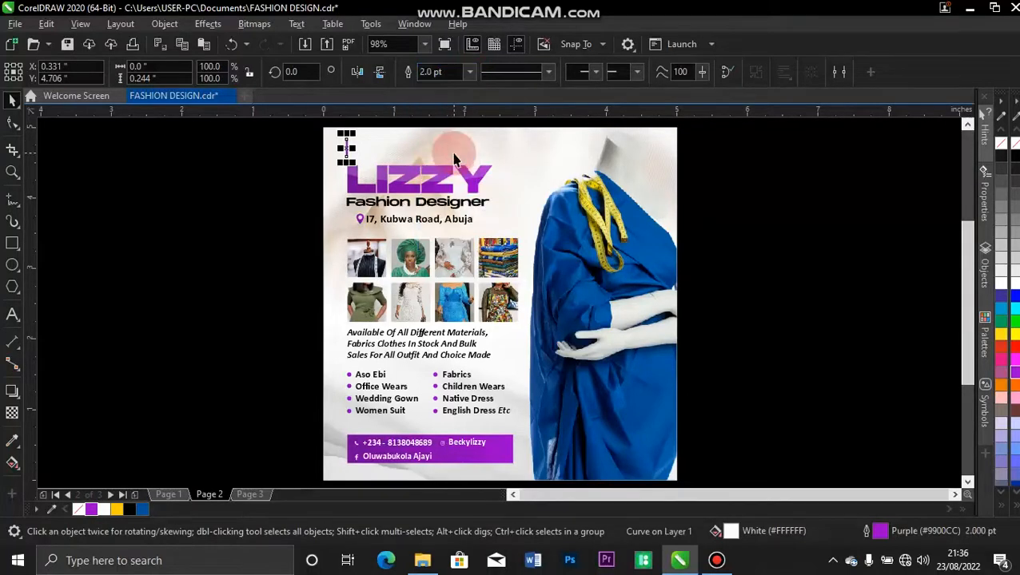
click(318, 126)
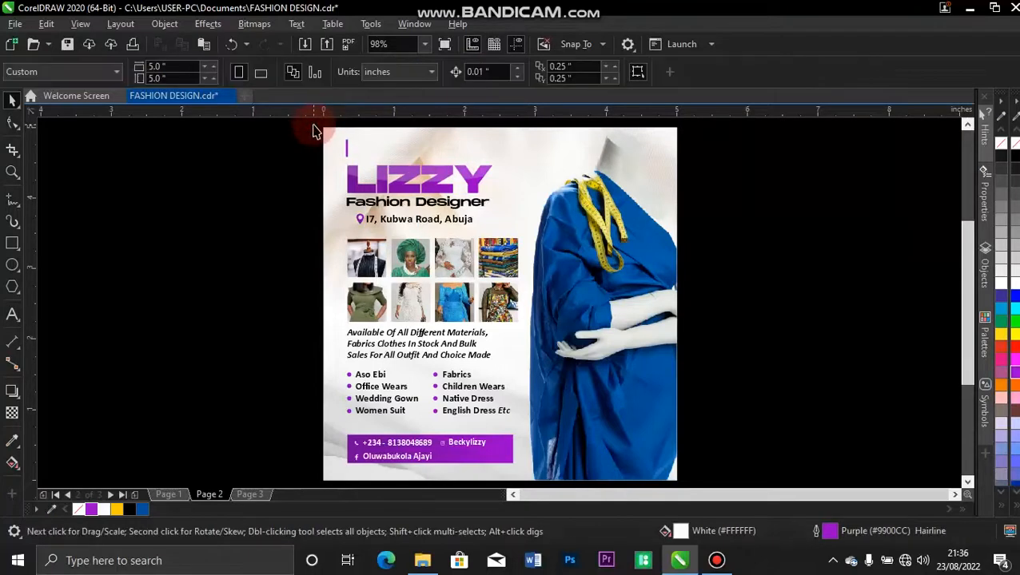
key(z)
drag(305, 123, 521, 288)
Rotate the purple stroke 90° to form a plus sign above LIZZY.
click(353, 175)
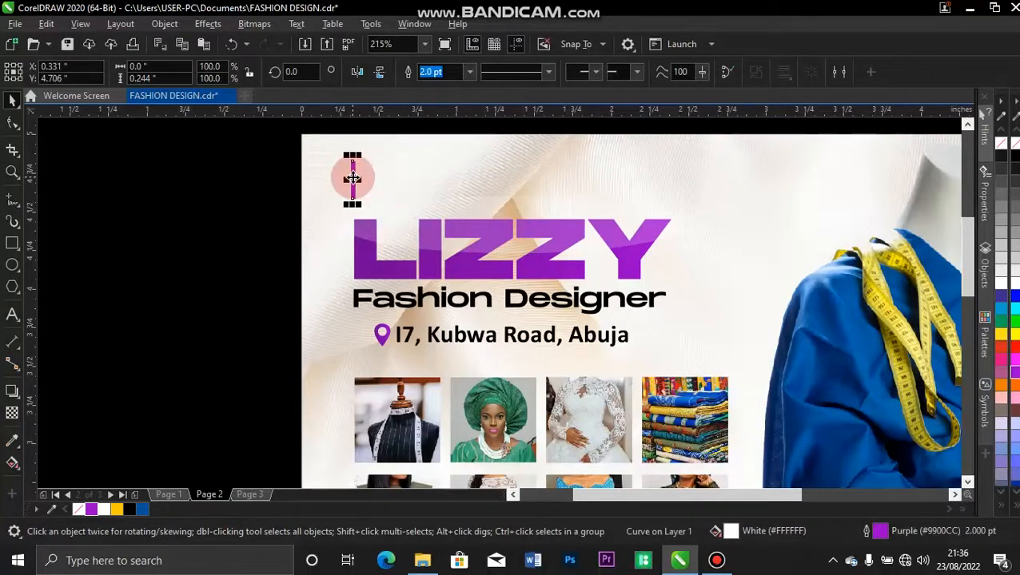
drag(312, 71, 254, 73)
text(90)
key(Return)
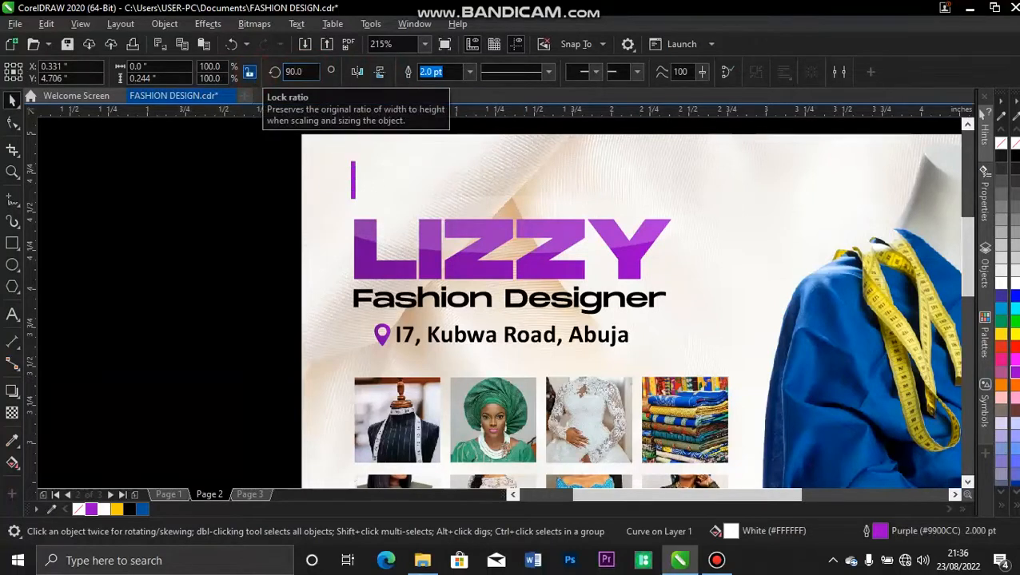
click(182, 207)
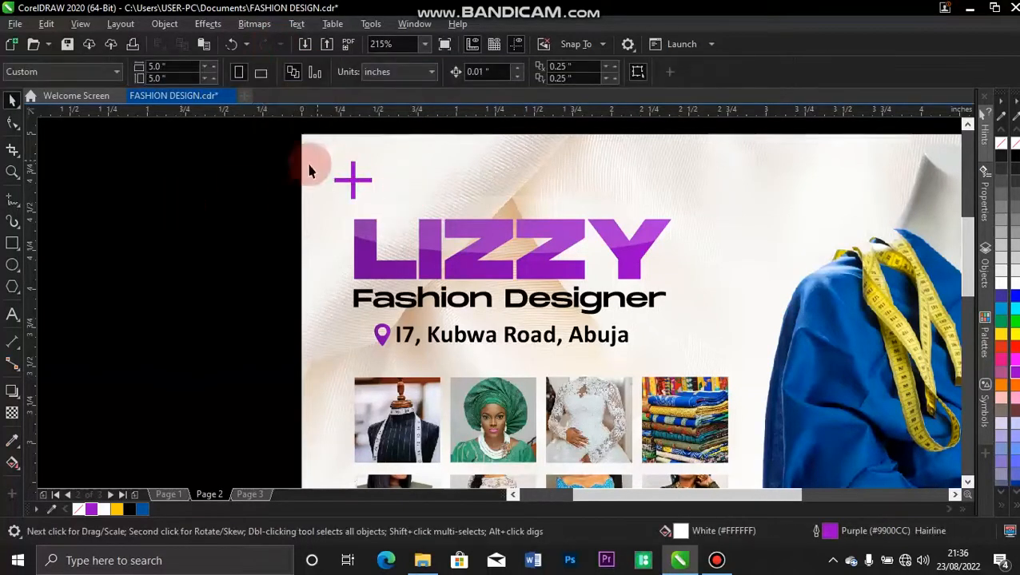
Scale the plus sign to 80% and place a second one beside the availability tagline.
drag(290, 133, 392, 217)
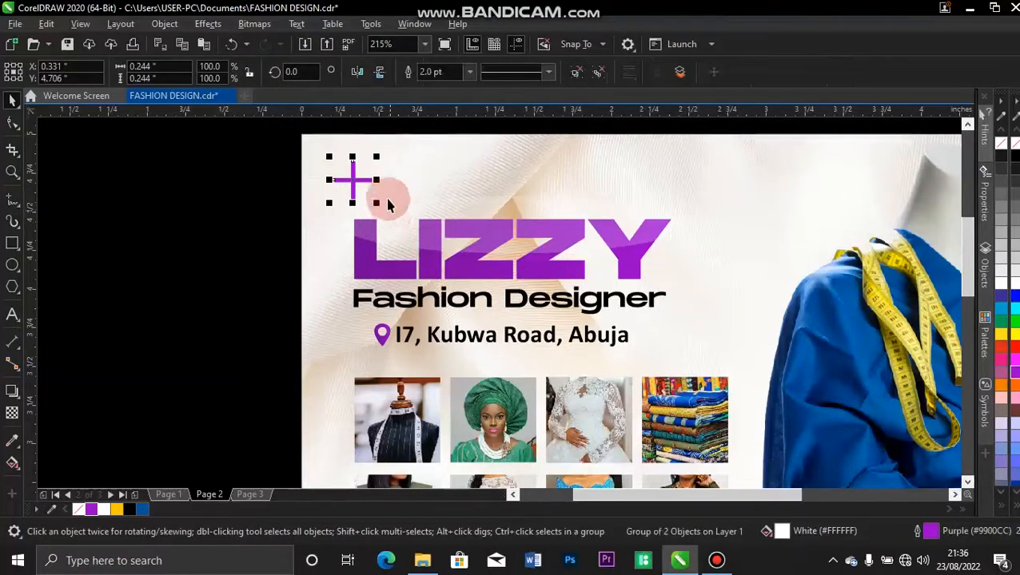
drag(376, 157, 518, 347)
key(F4)
click(141, 245)
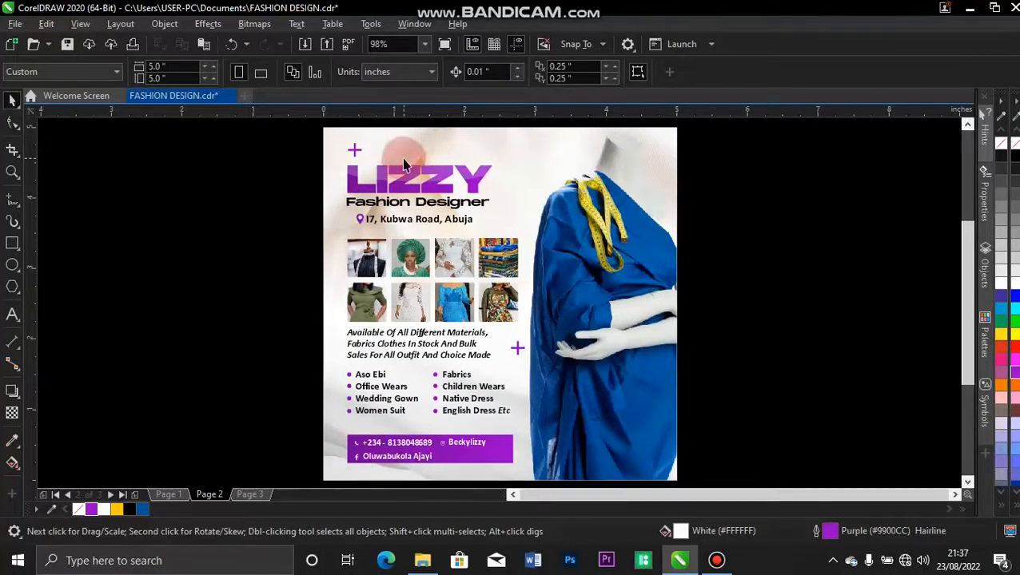
Draw a narrow rectangle inside the stem of the L in LIZZY.
key(z)
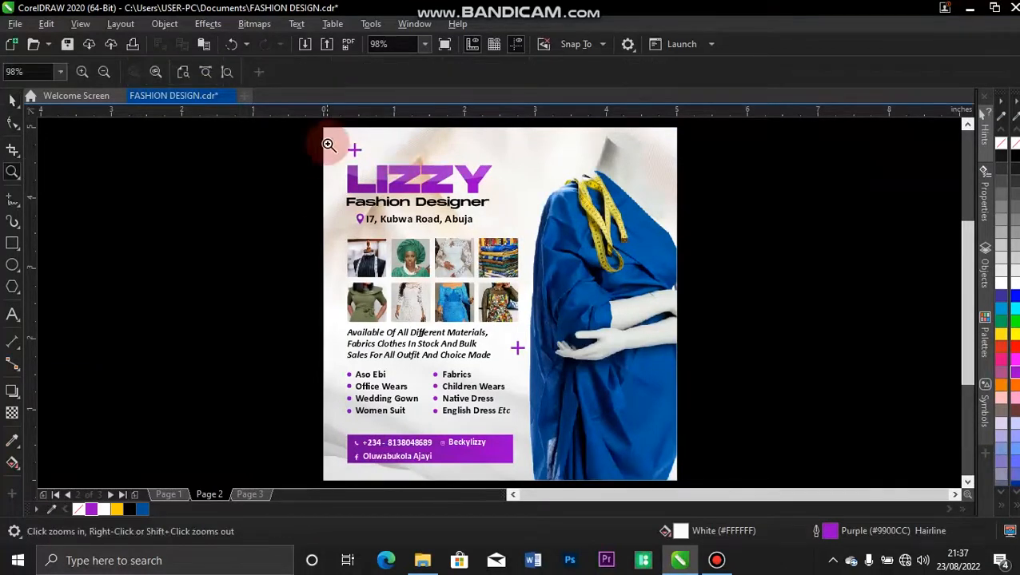
drag(314, 130, 552, 245)
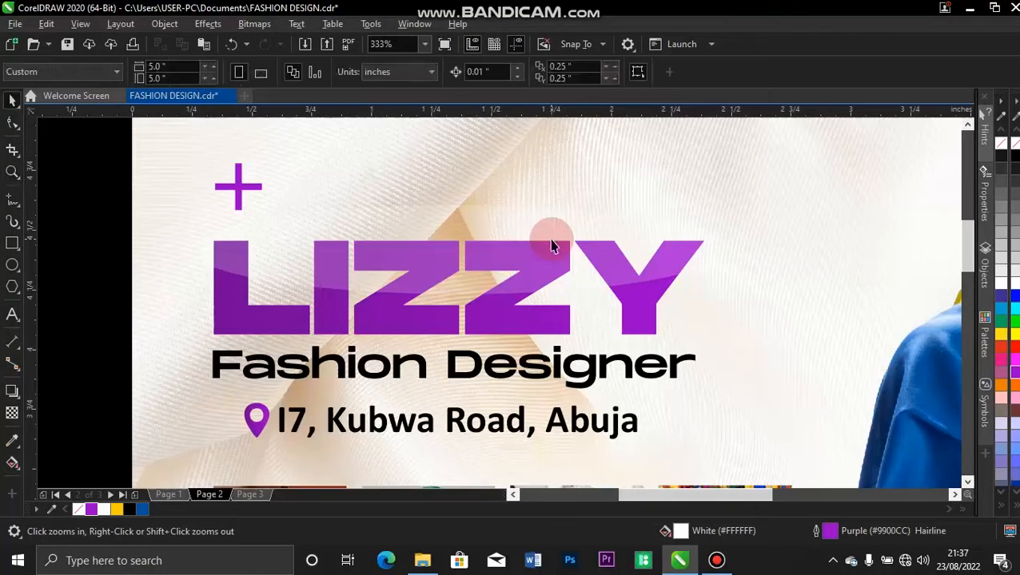
click(12, 243)
drag(251, 243, 273, 304)
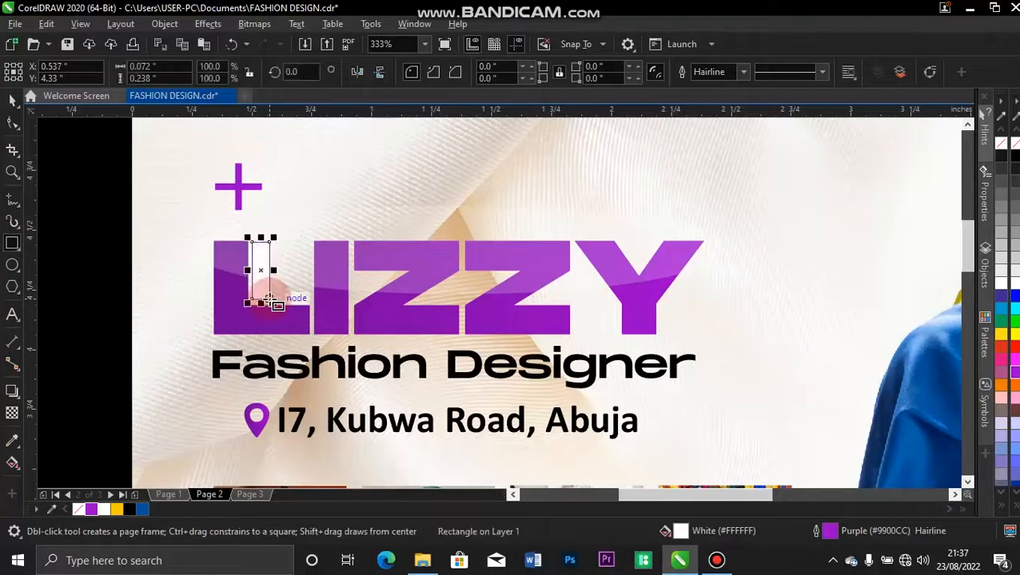
key(space)
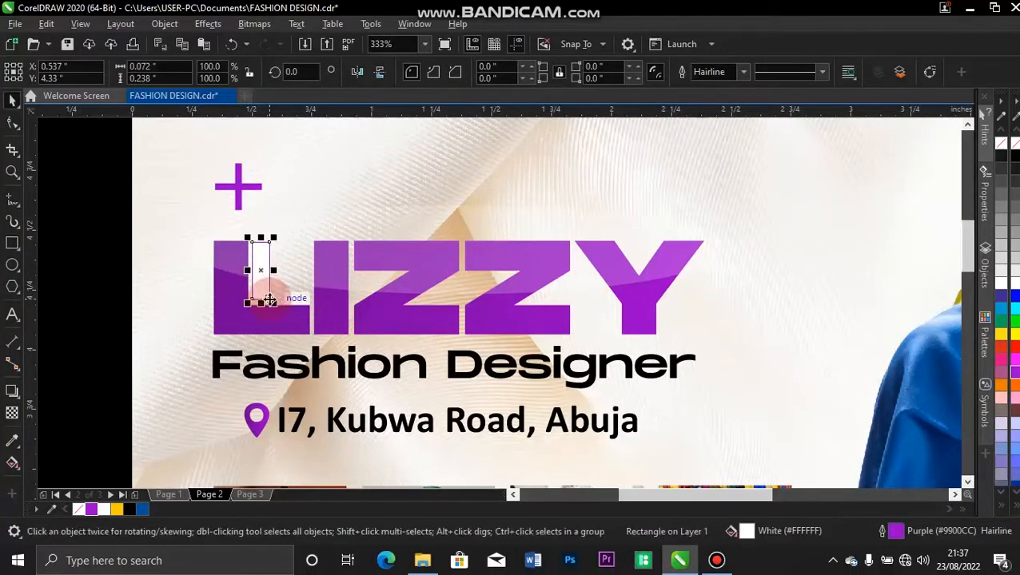
shift+click(229, 299)
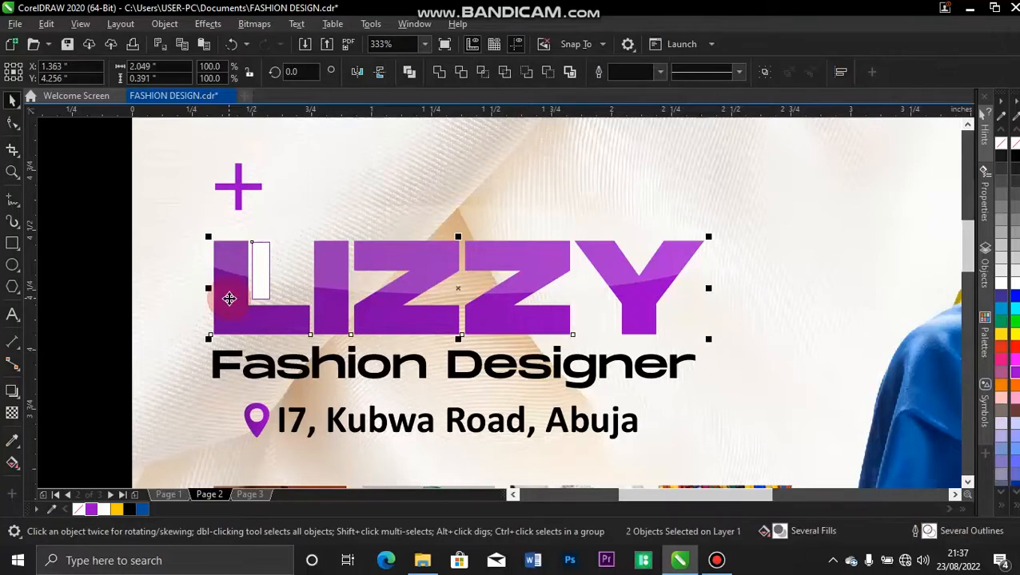
click(91, 231)
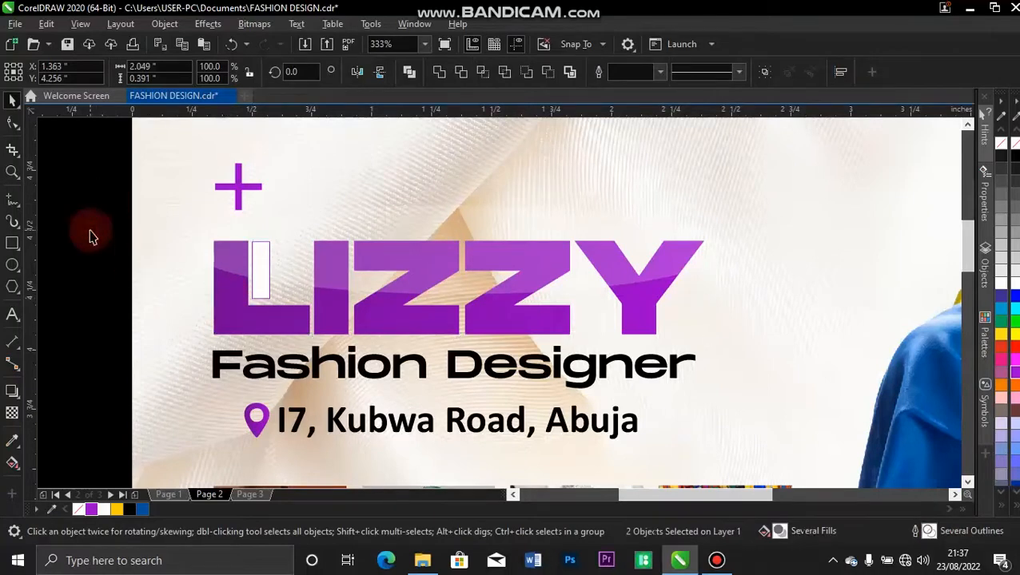
Fill the rectangle Deep Yellow and remove its outline.
click(260, 290)
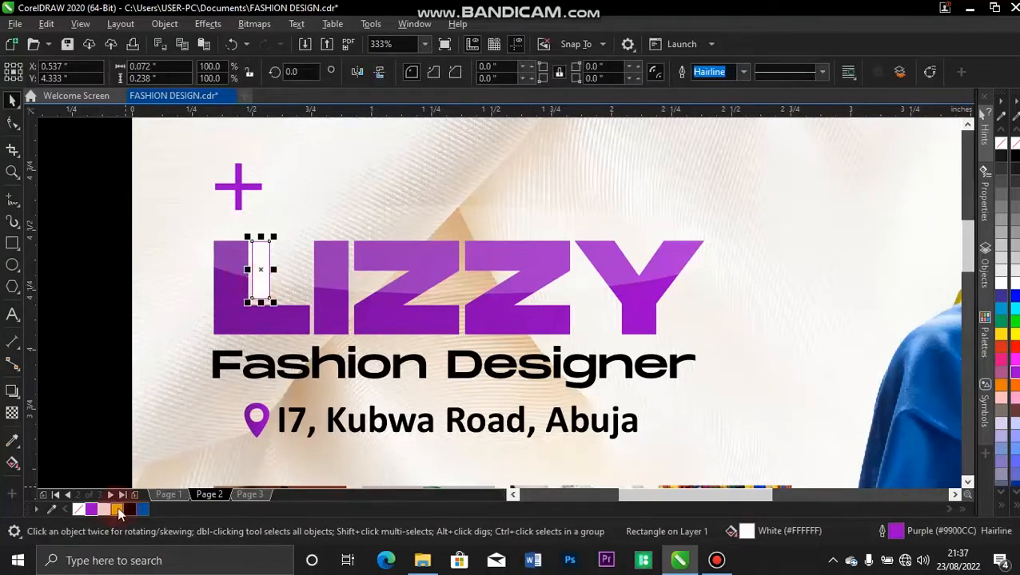
click(117, 510)
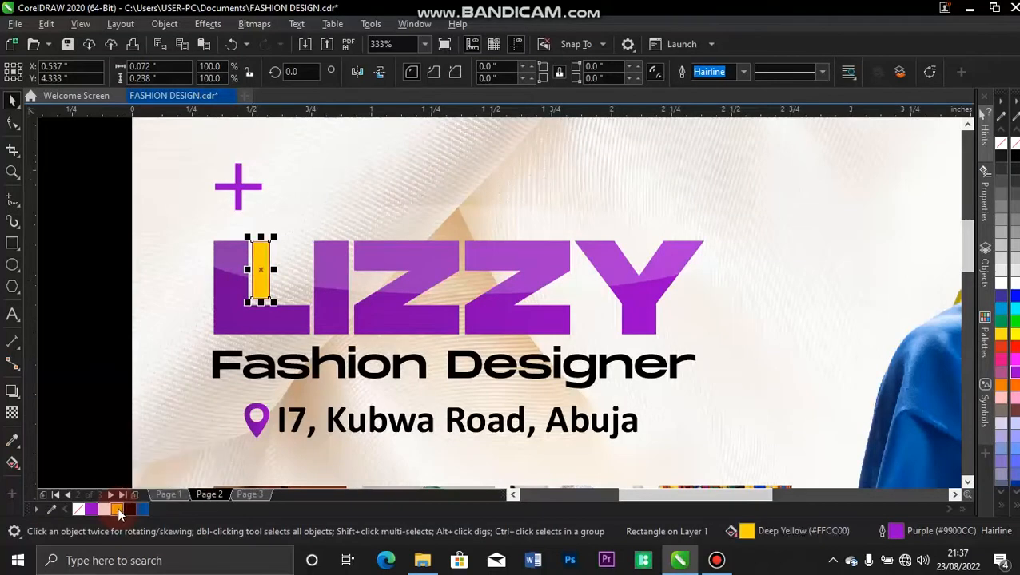
click(744, 74)
click(722, 85)
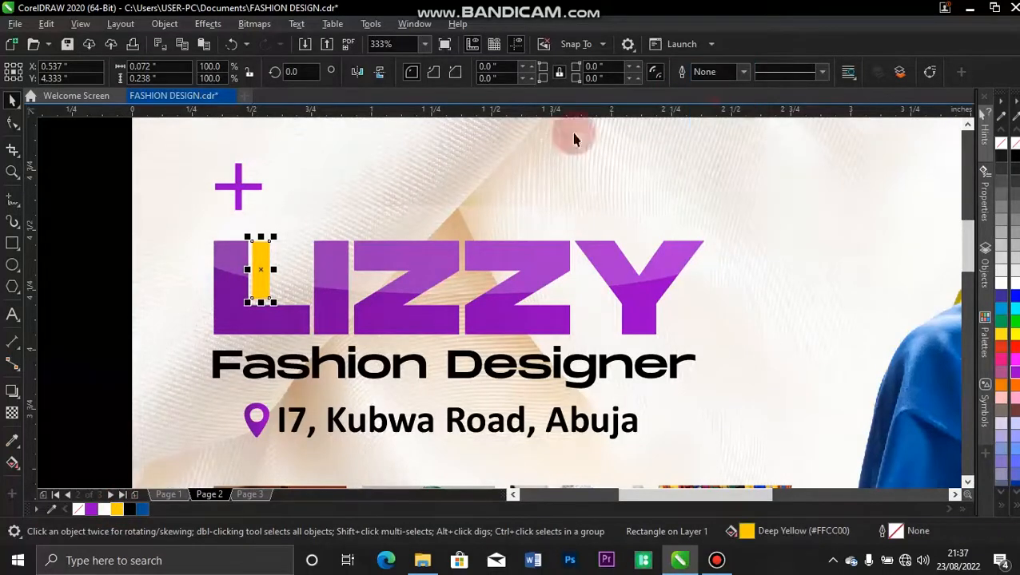
click(88, 255)
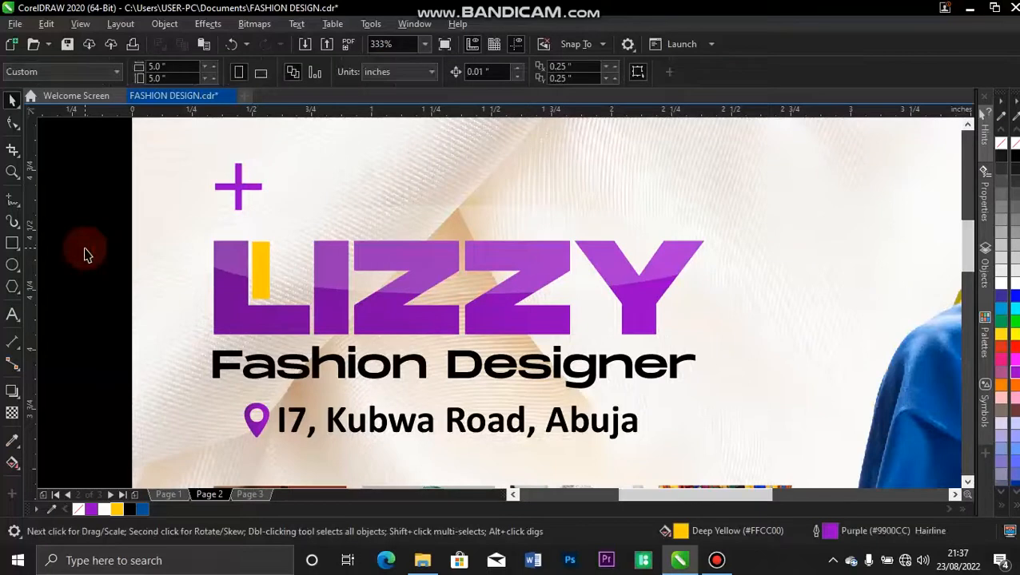
key(F4)
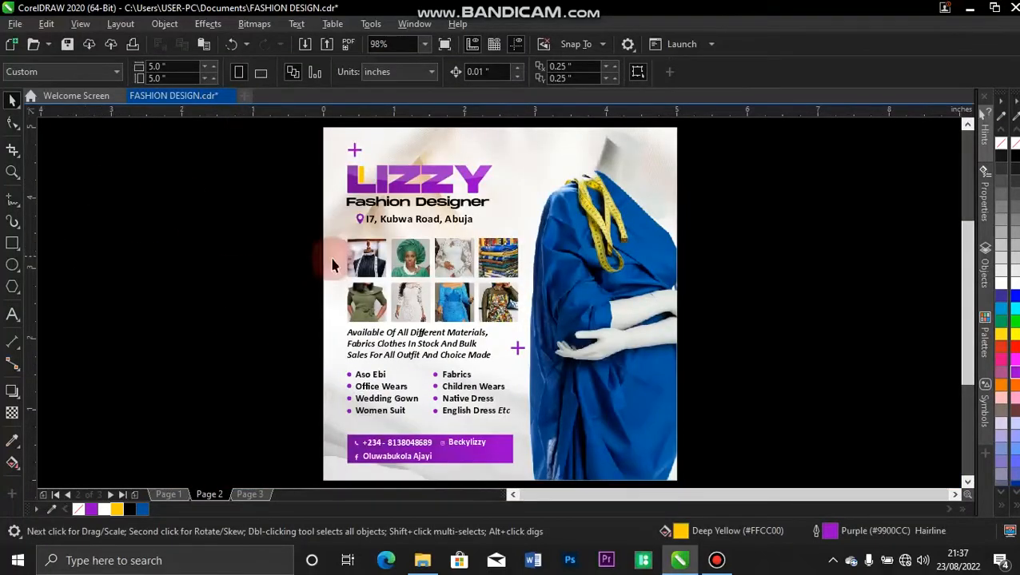
Compare the flyer versions on Pages 1, 2 and 3, ending on Page 1.
click(178, 496)
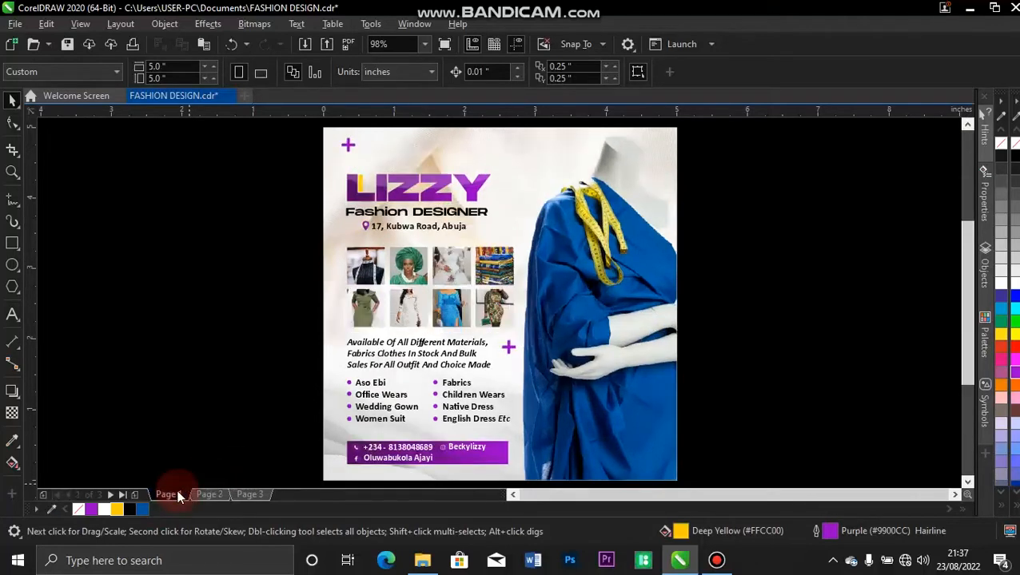
click(217, 495)
click(251, 496)
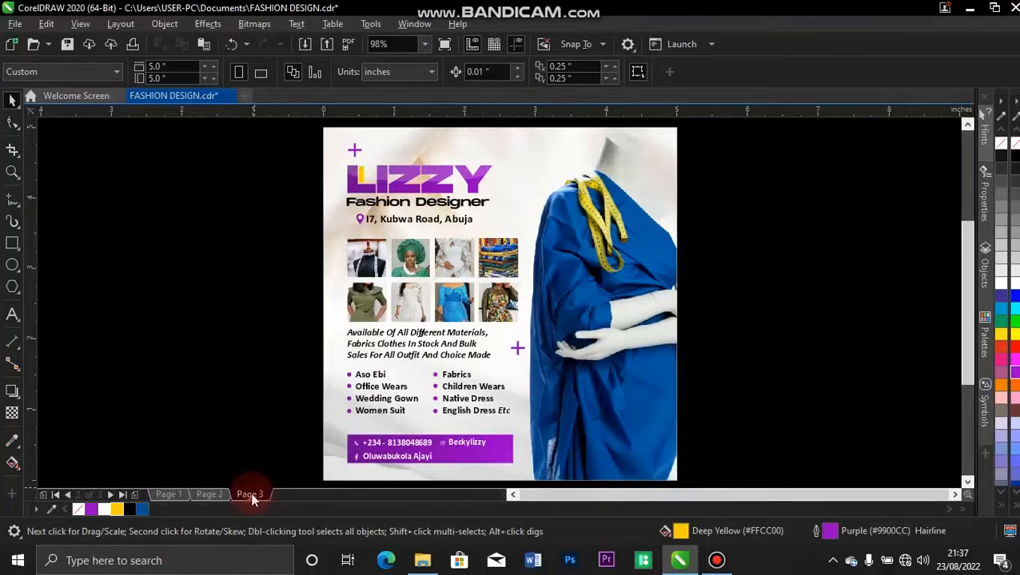
click(213, 495)
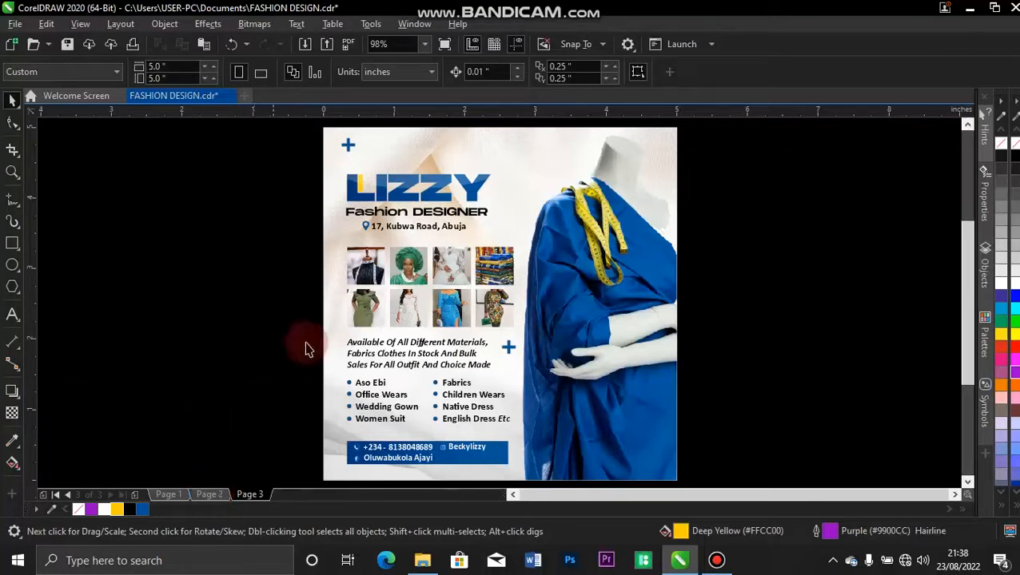
click(209, 494)
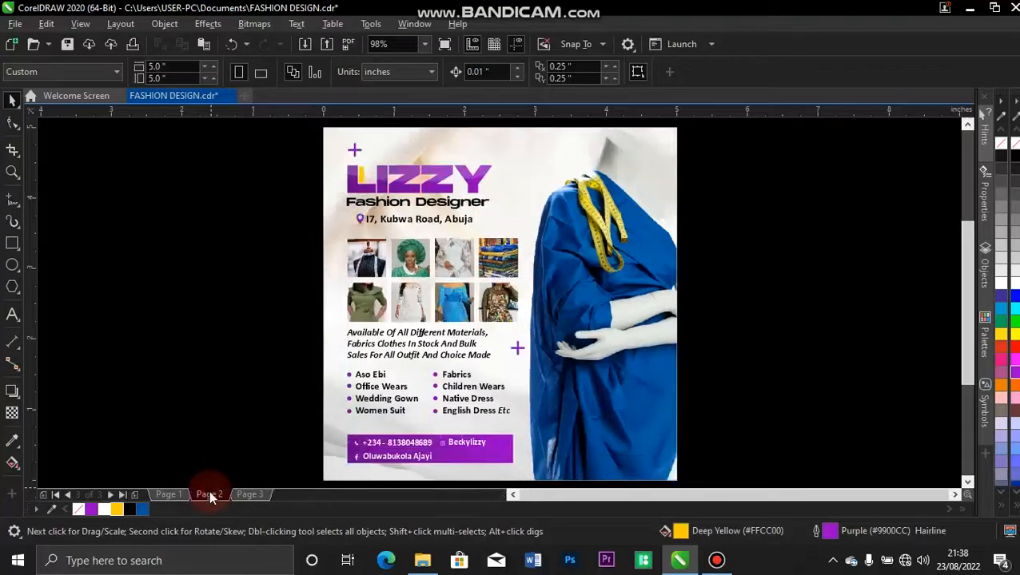
click(179, 492)
click(180, 495)
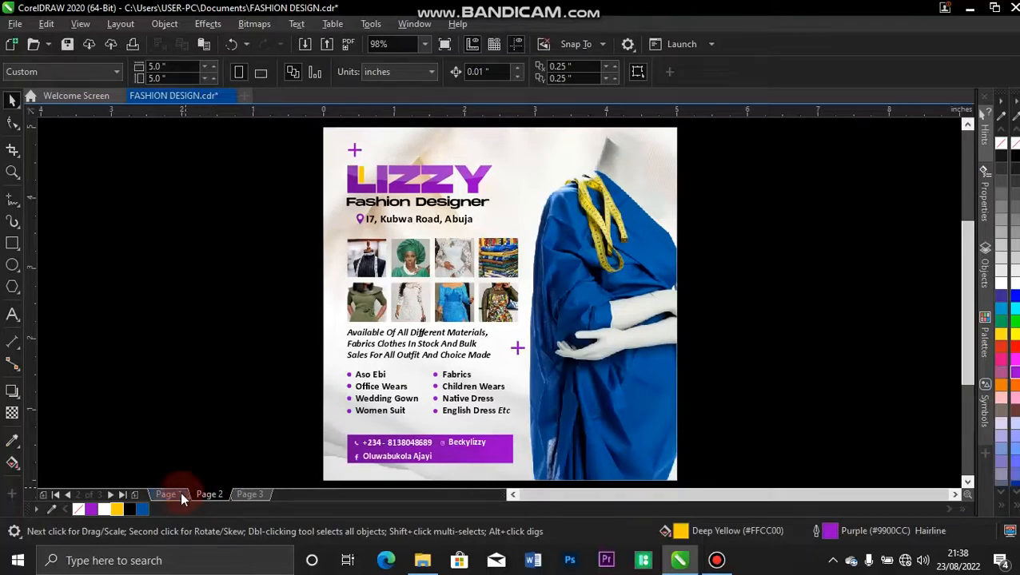